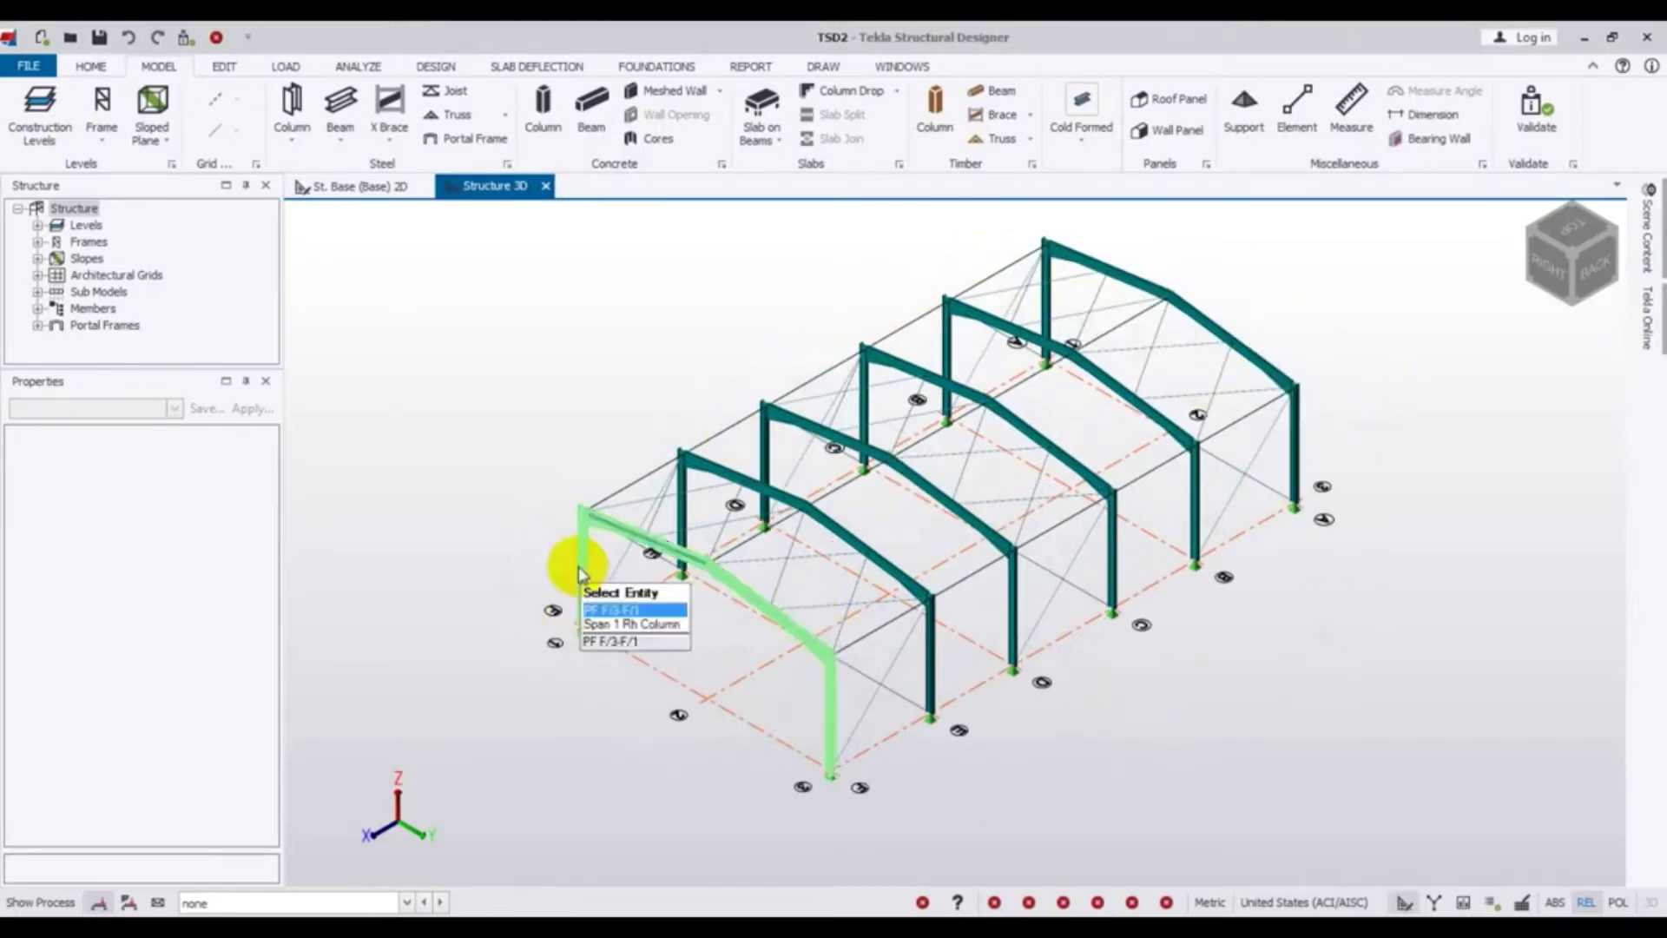
{"action": "middle_click_drag", "start_coordinate": [1181, 712], "coordinate": [1175, 726]}
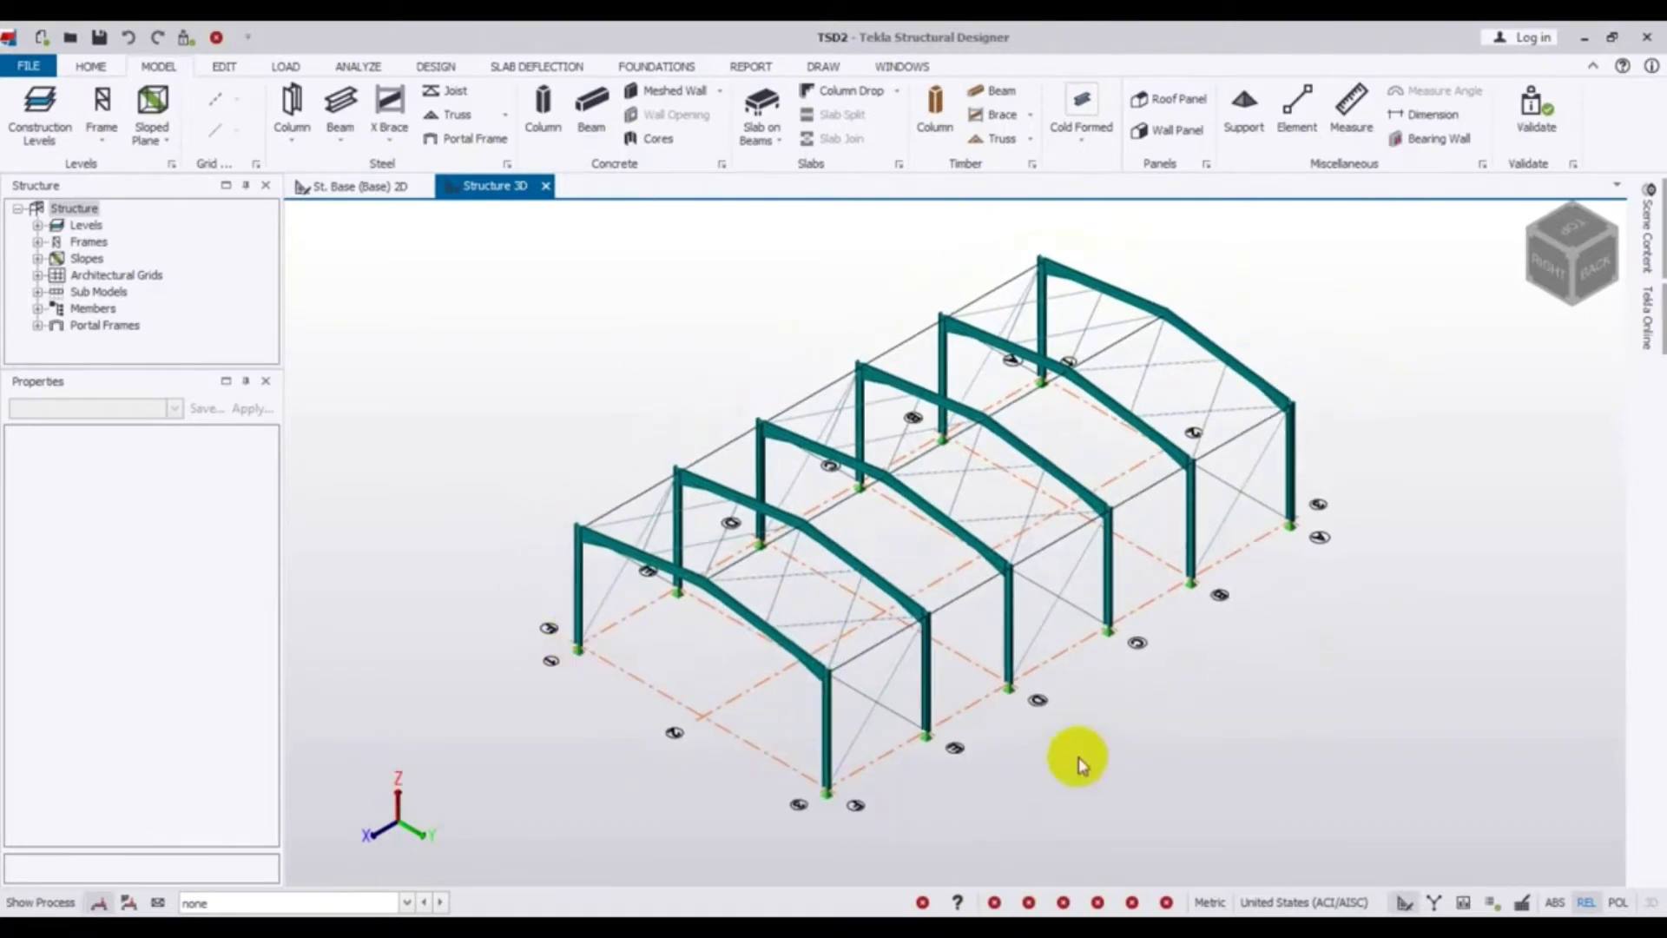
{"action": "middle_click_drag", "start_coordinate": [1078, 758], "coordinate": [1080, 775]}
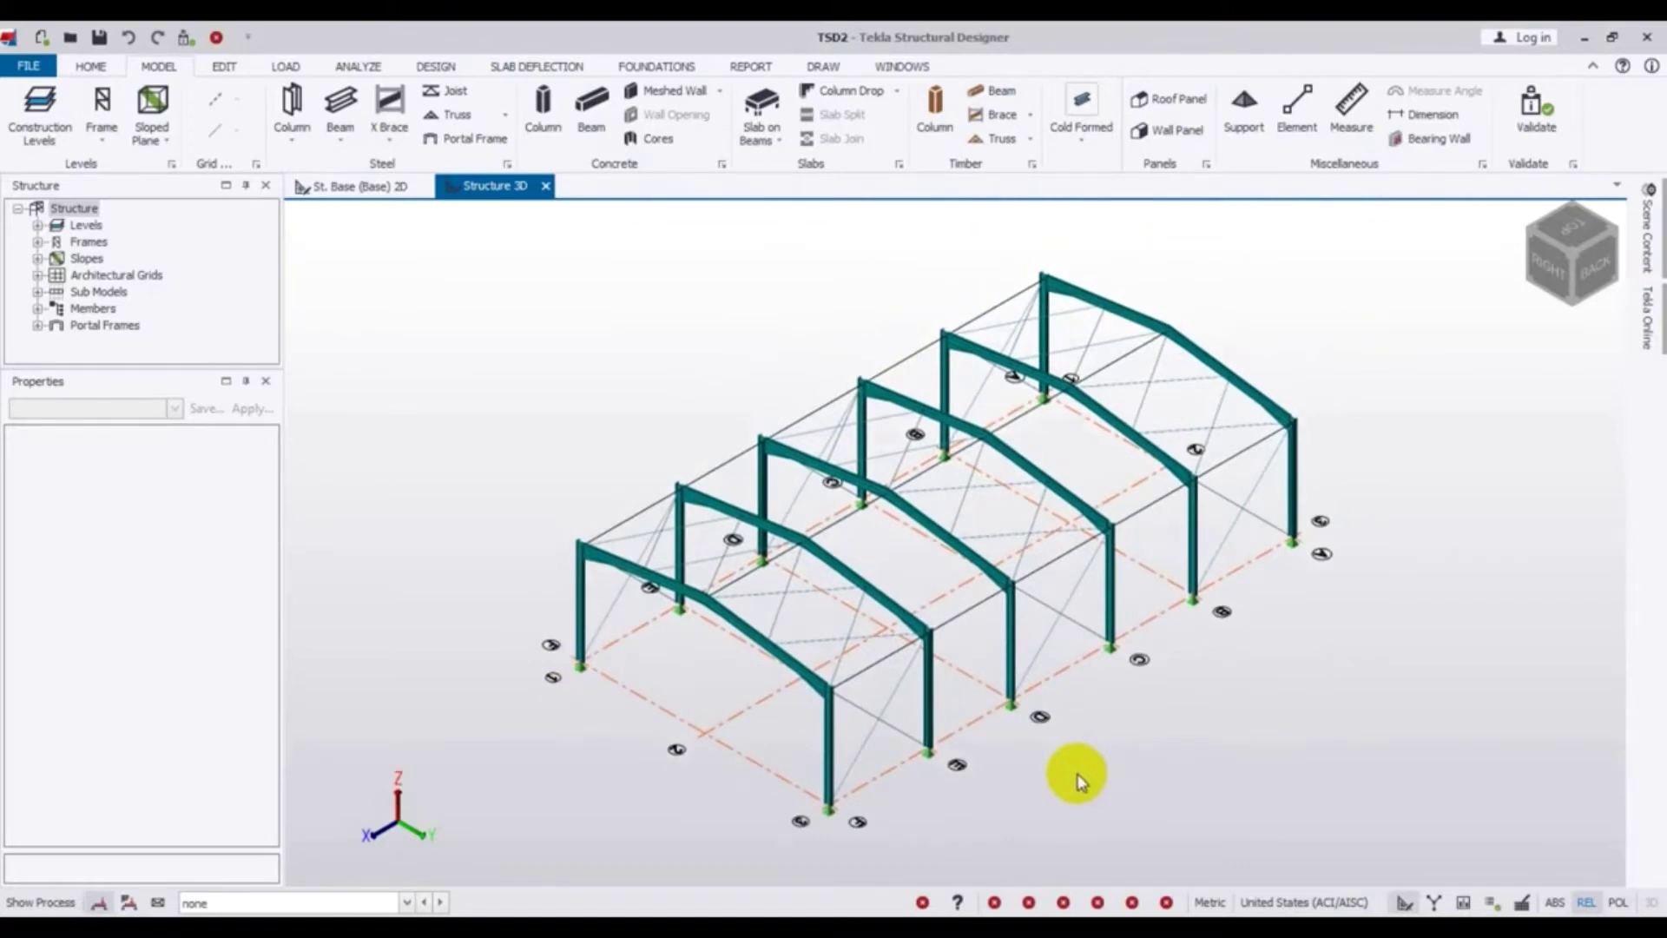
{"action": "middle_click_drag", "start_coordinate": [1079, 775], "coordinate": [1067, 769]}
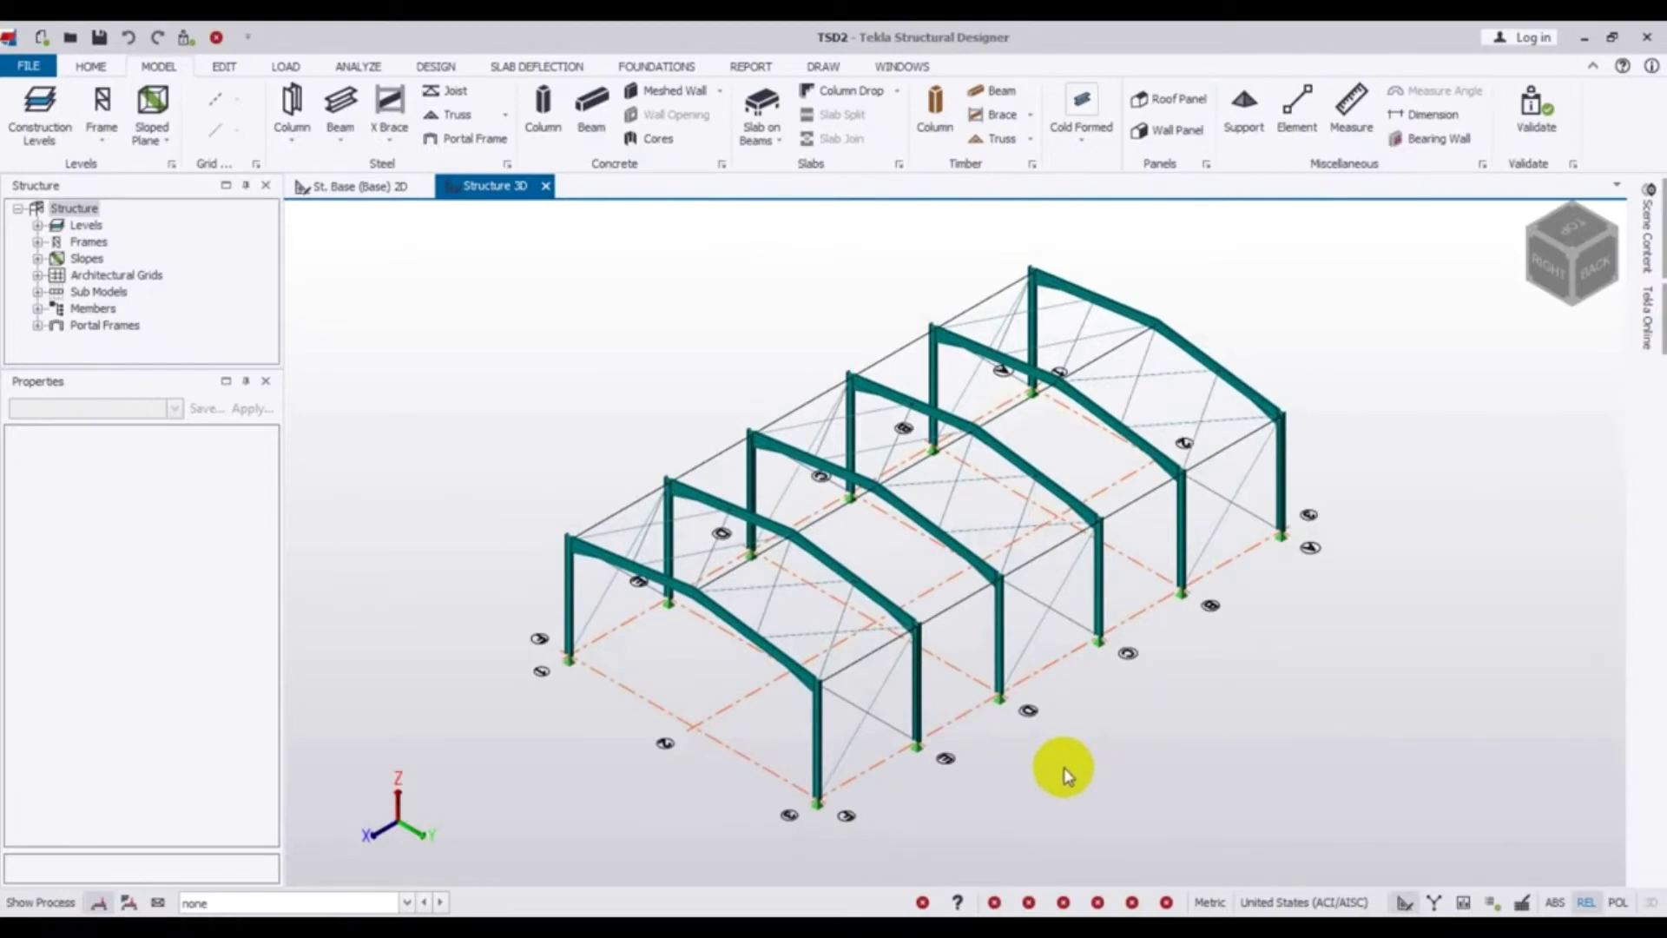
{"action": "middle_click_drag", "start_coordinate": [1067, 776], "coordinate": [1048, 781]}
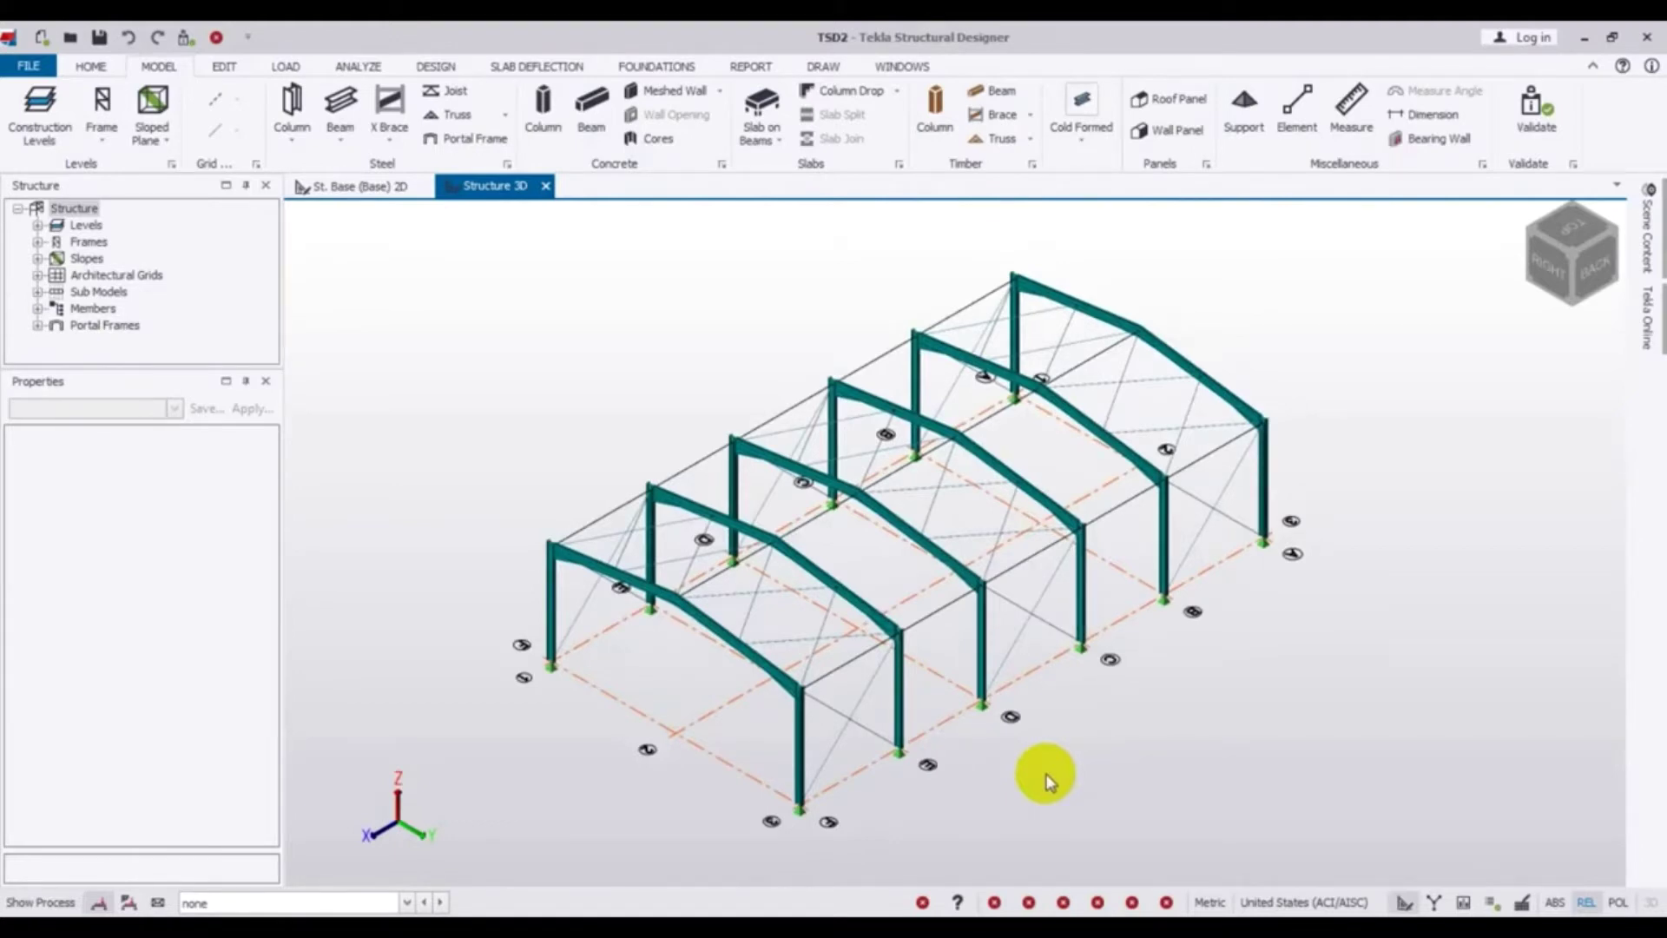
{"action": "middle_click_drag", "start_coordinate": [1046, 779], "coordinate": [1042, 783]}
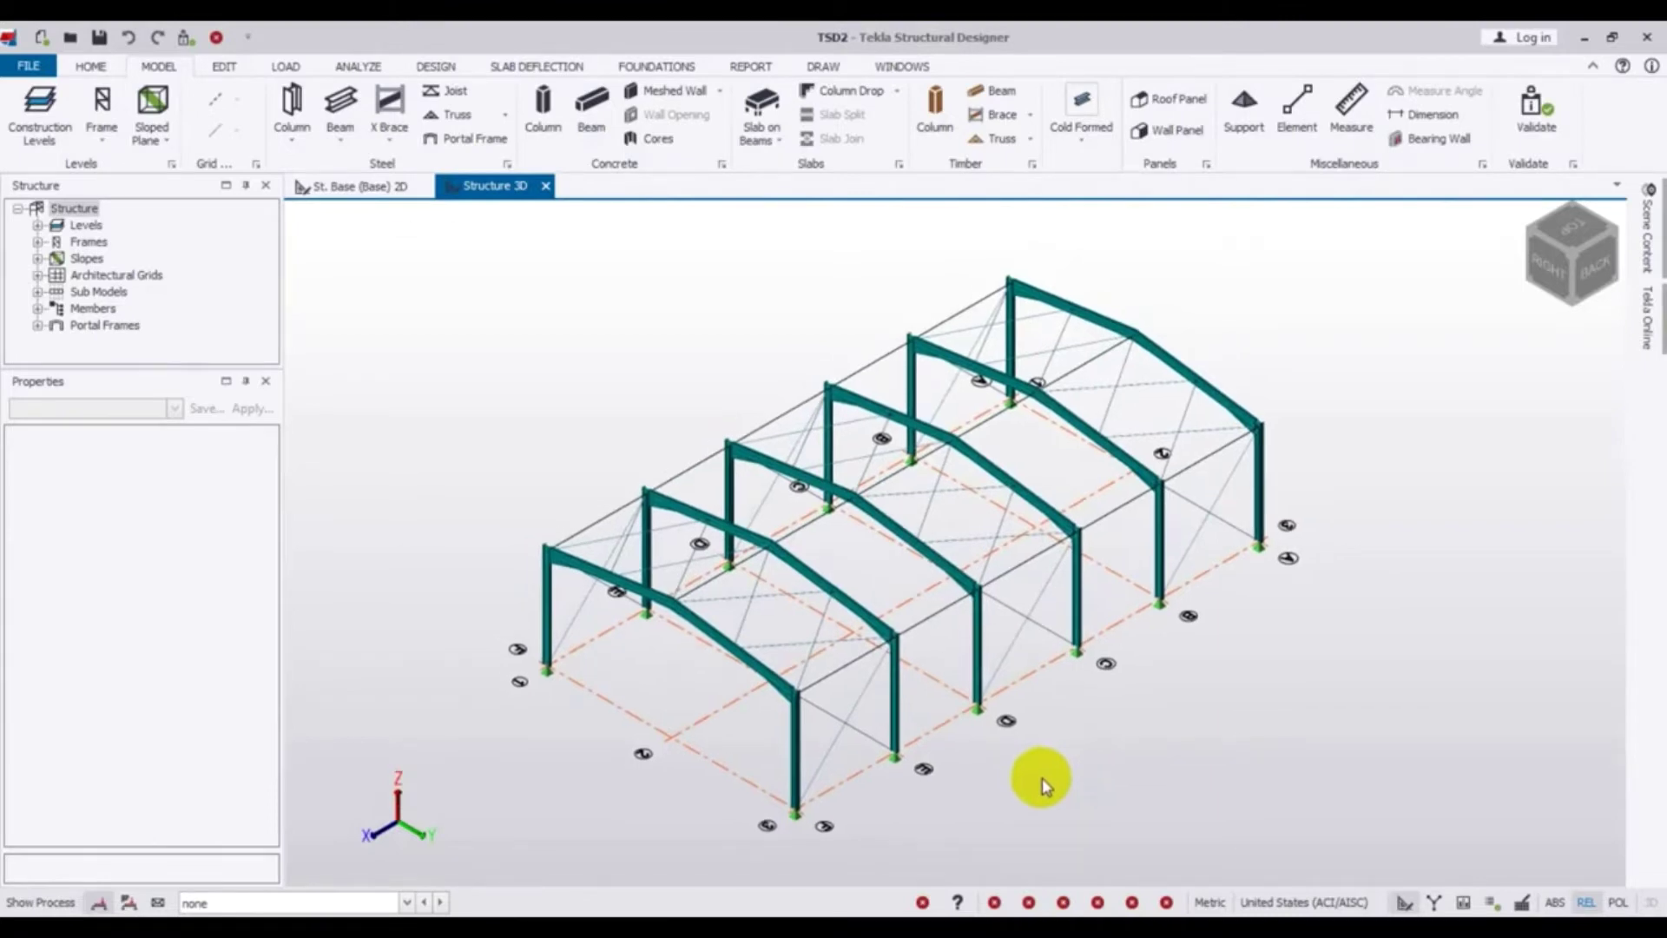
{"action": "middle_click_drag", "start_coordinate": [955, 804], "coordinate": [949, 796]}
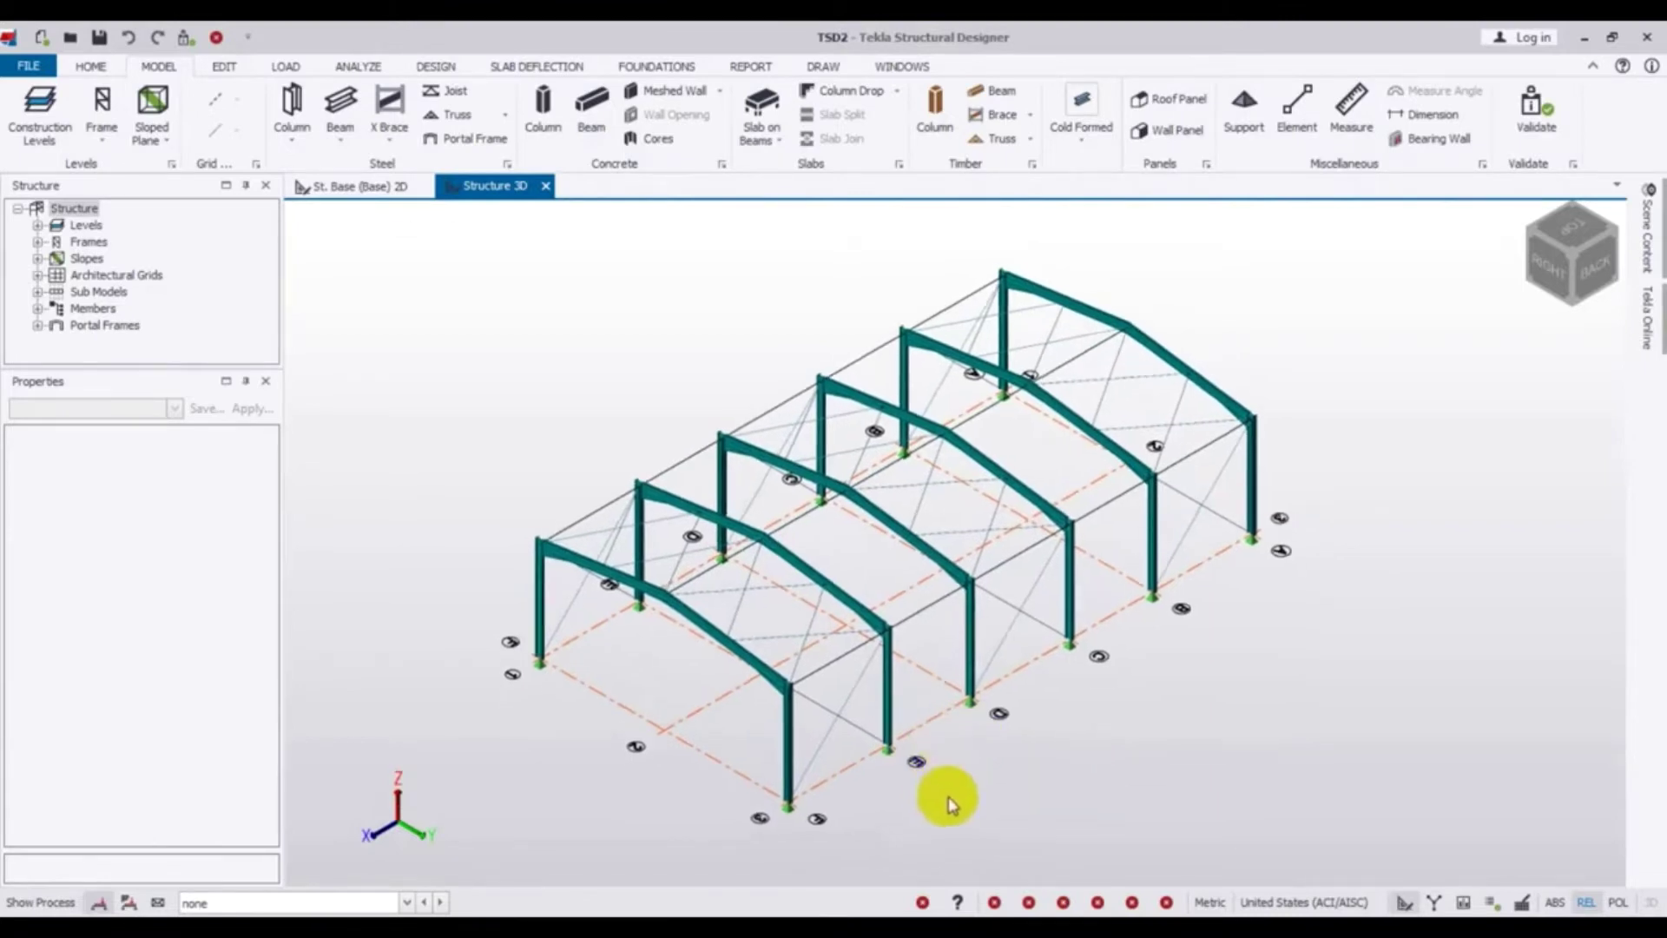
{"action": "left_click", "coordinate": [92, 67]}
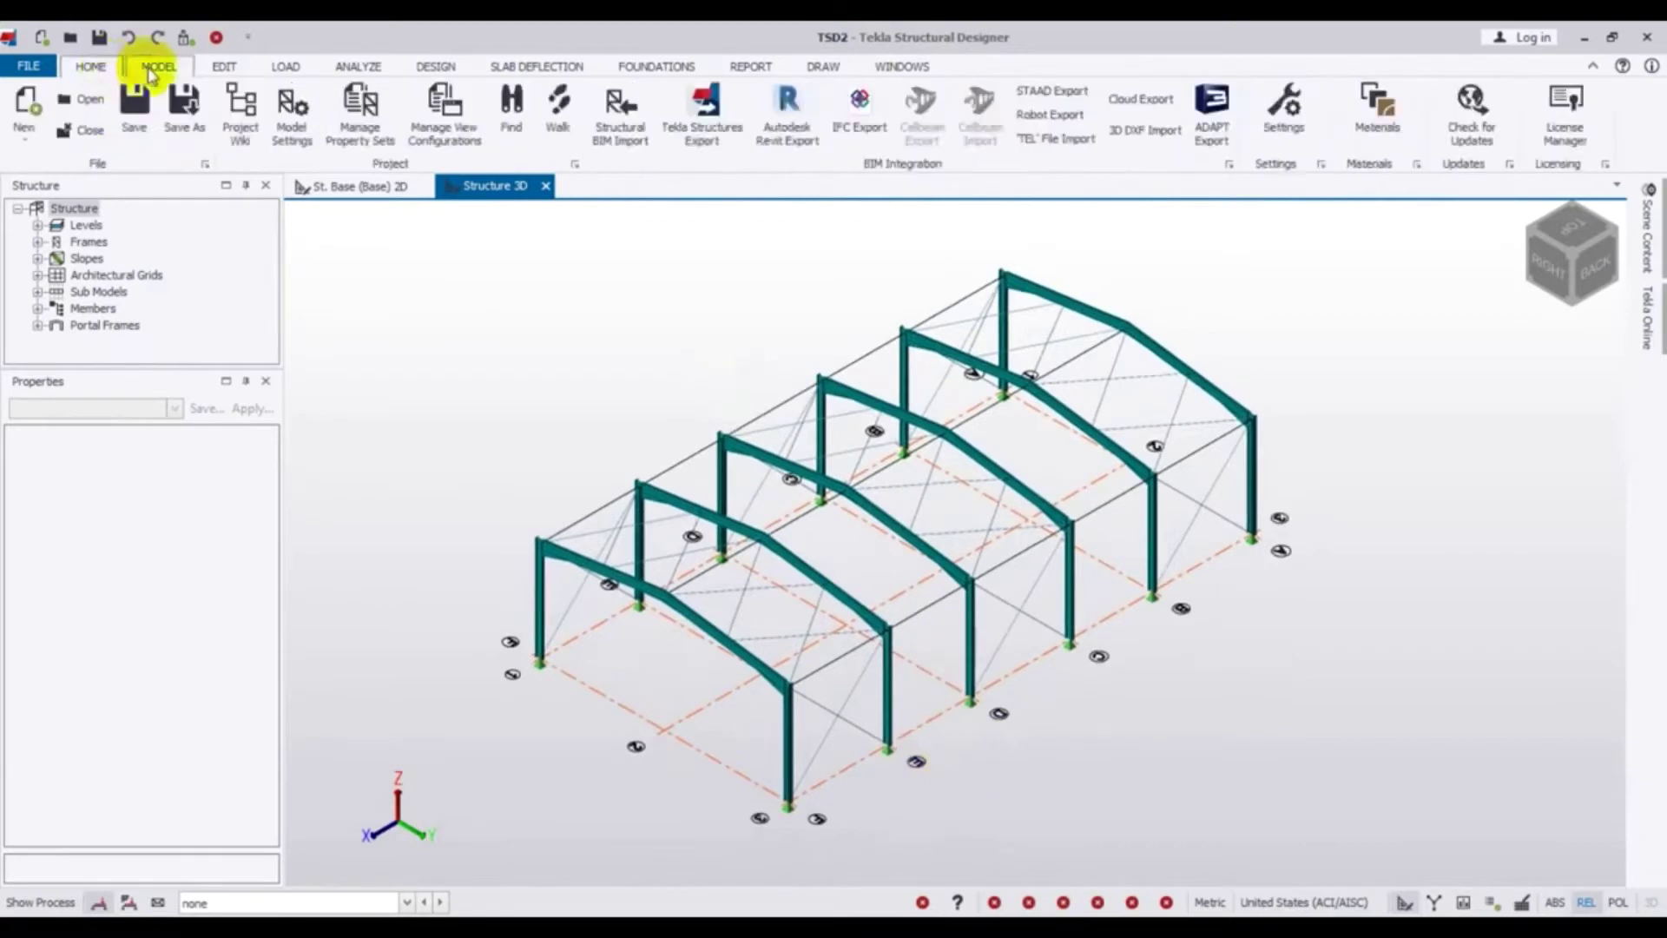
{"action": "left_click", "coordinate": [153, 68]}
{"action": "middle_click_drag", "start_coordinate": [490, 356], "coordinate": [502, 328]}
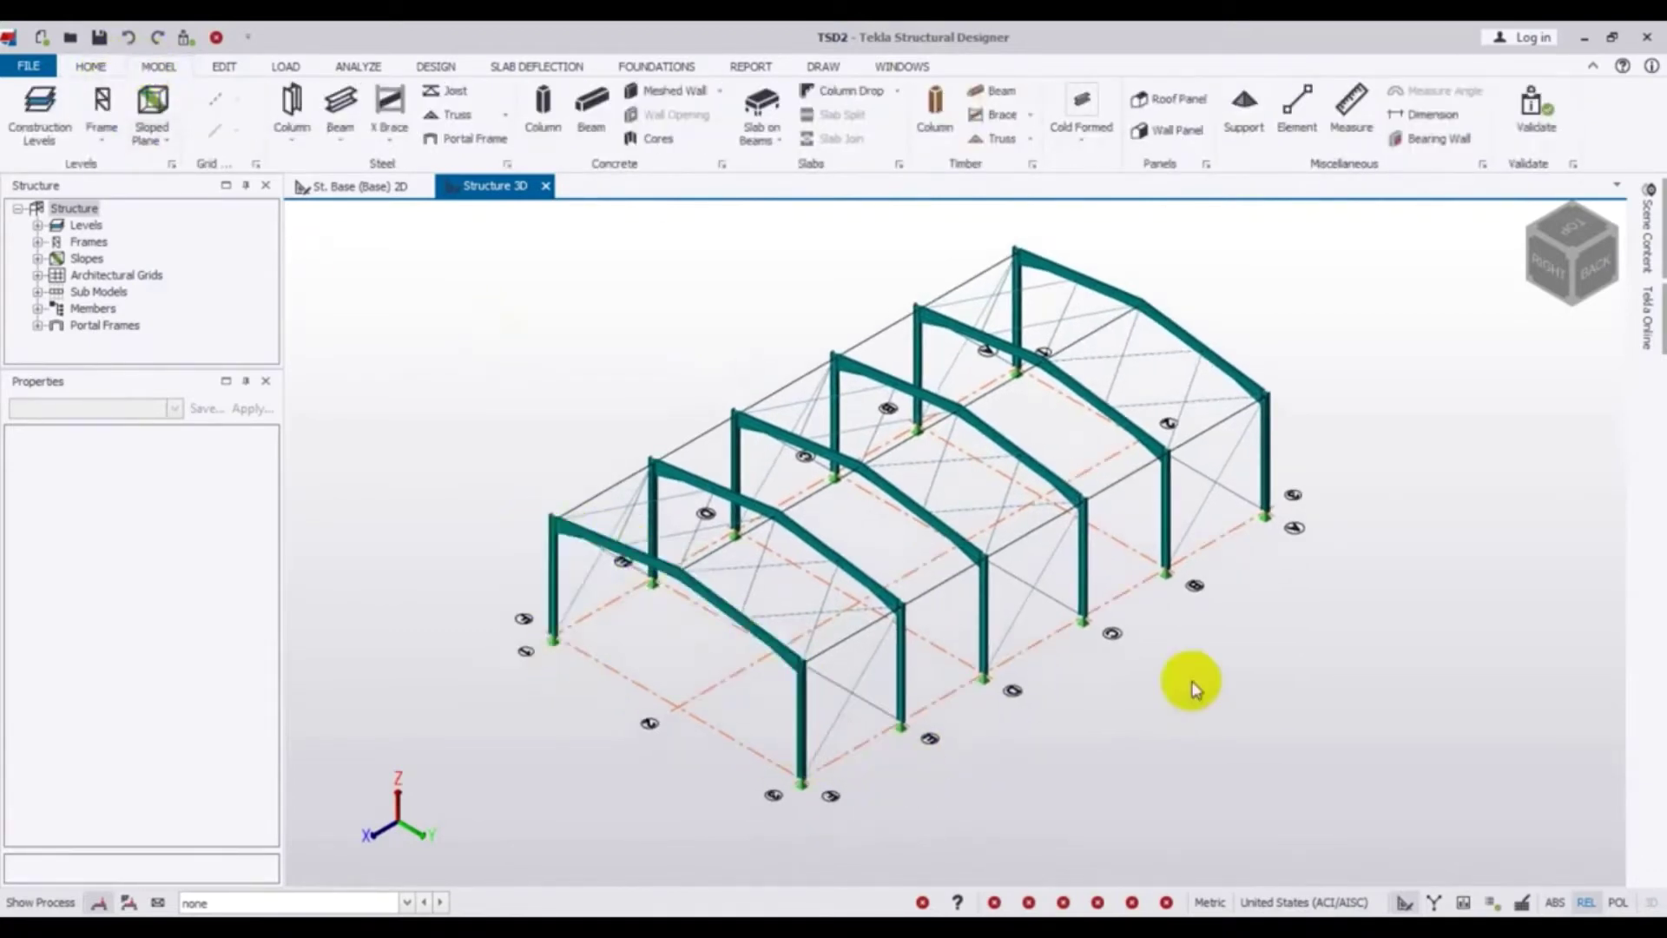
{"action": "middle_click_drag", "start_coordinate": [1187, 680], "coordinate": [1183, 692]}
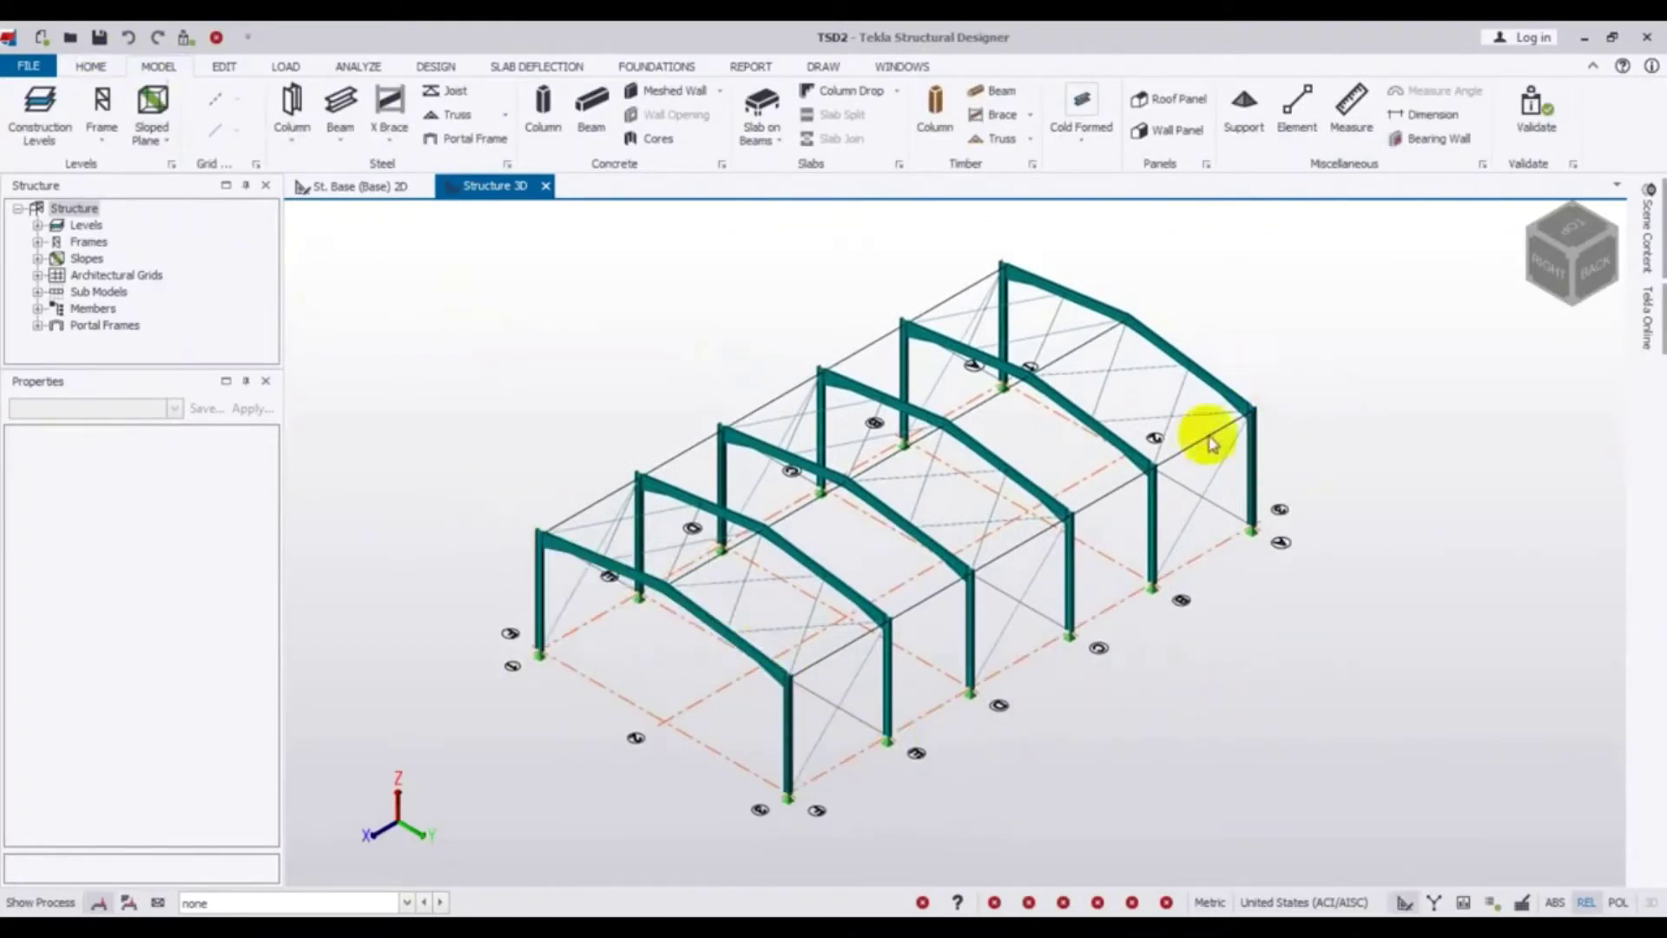
{"action": "mouse_move", "coordinate": [1188, 549]}
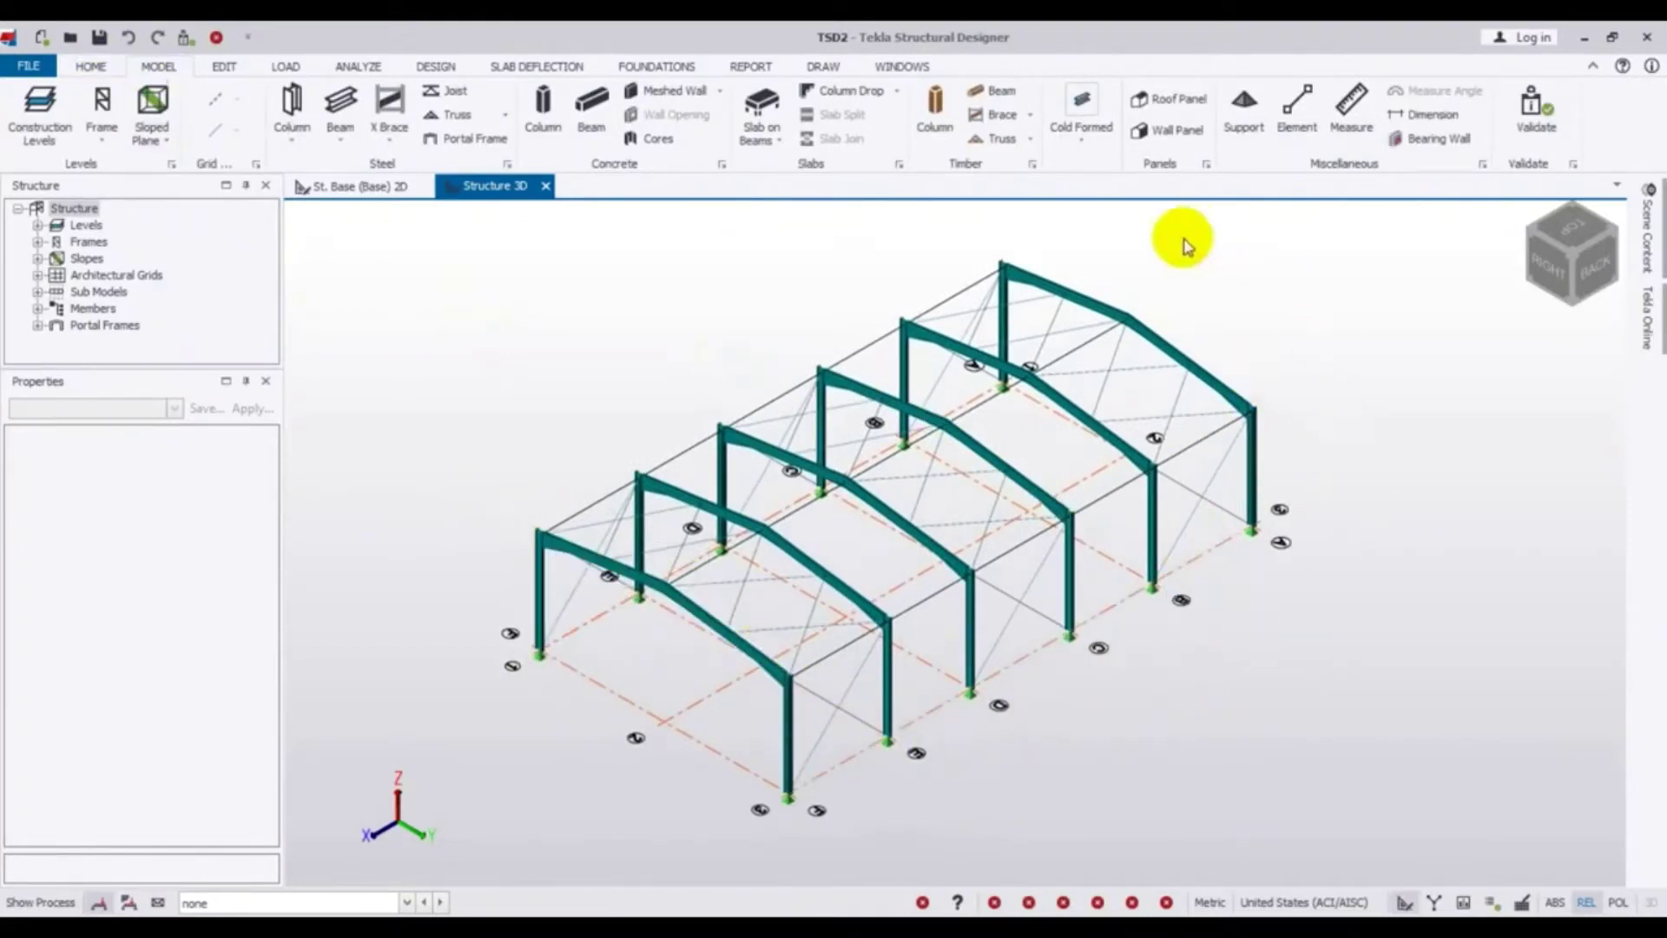
{"action": "middle_click_drag", "start_coordinate": [1187, 246], "coordinate": [1179, 240]}
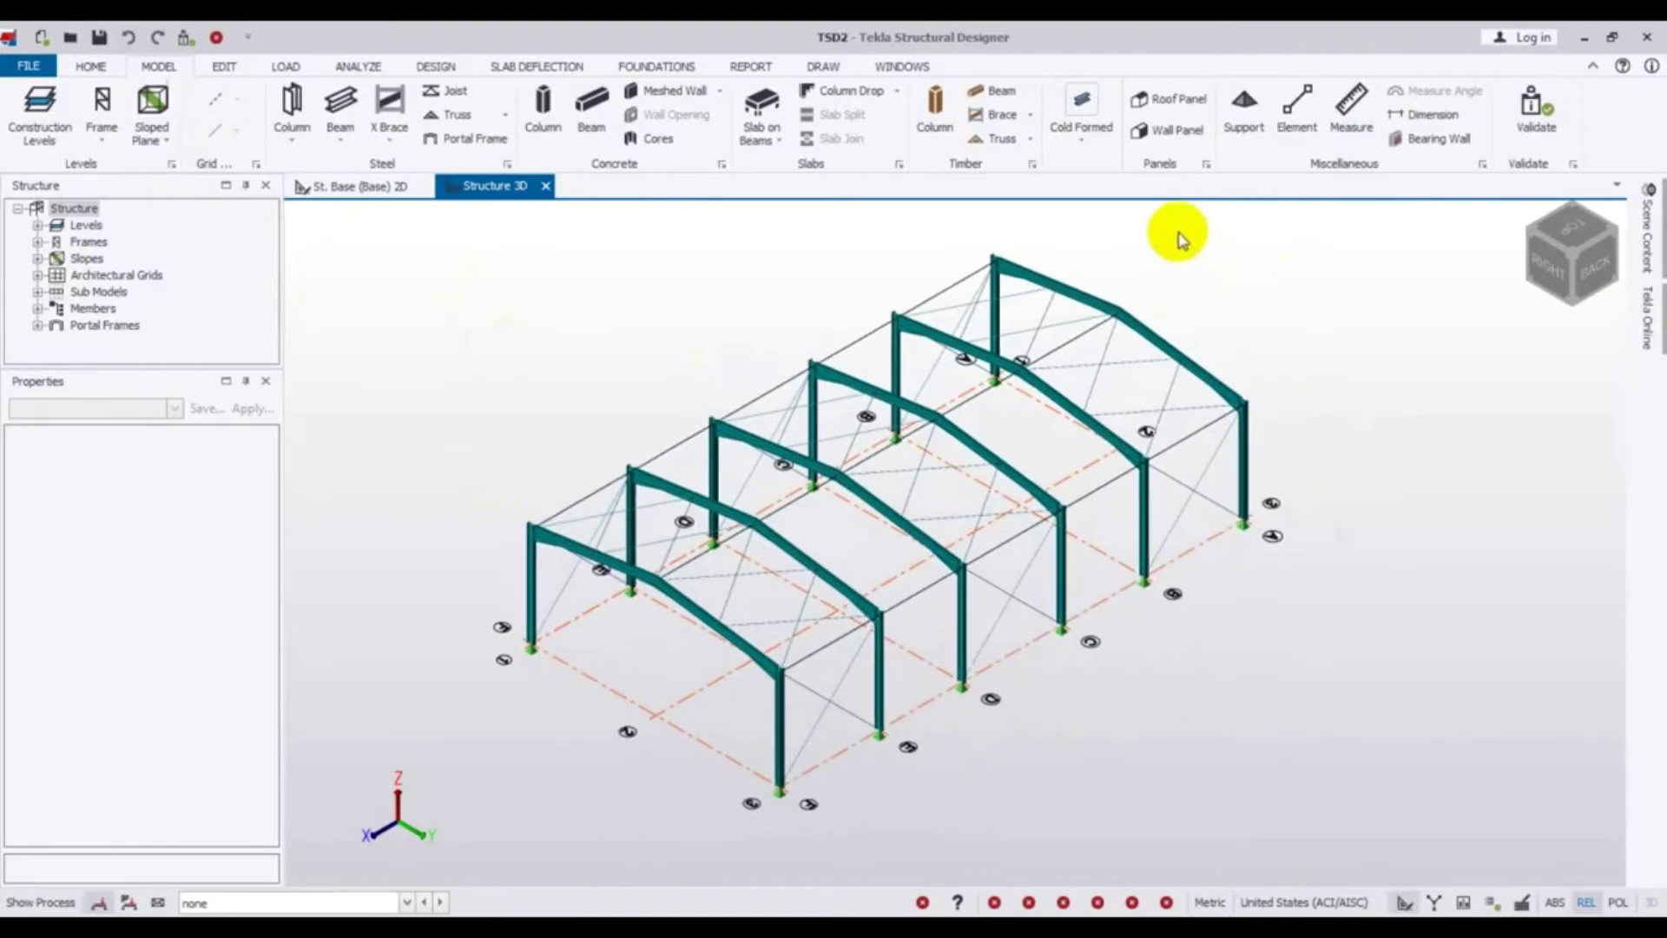
Create a wall panel over the full side wall on gridline 3, from base to eaves between frames F and A
{"action": "left_click", "coordinate": [1181, 135]}
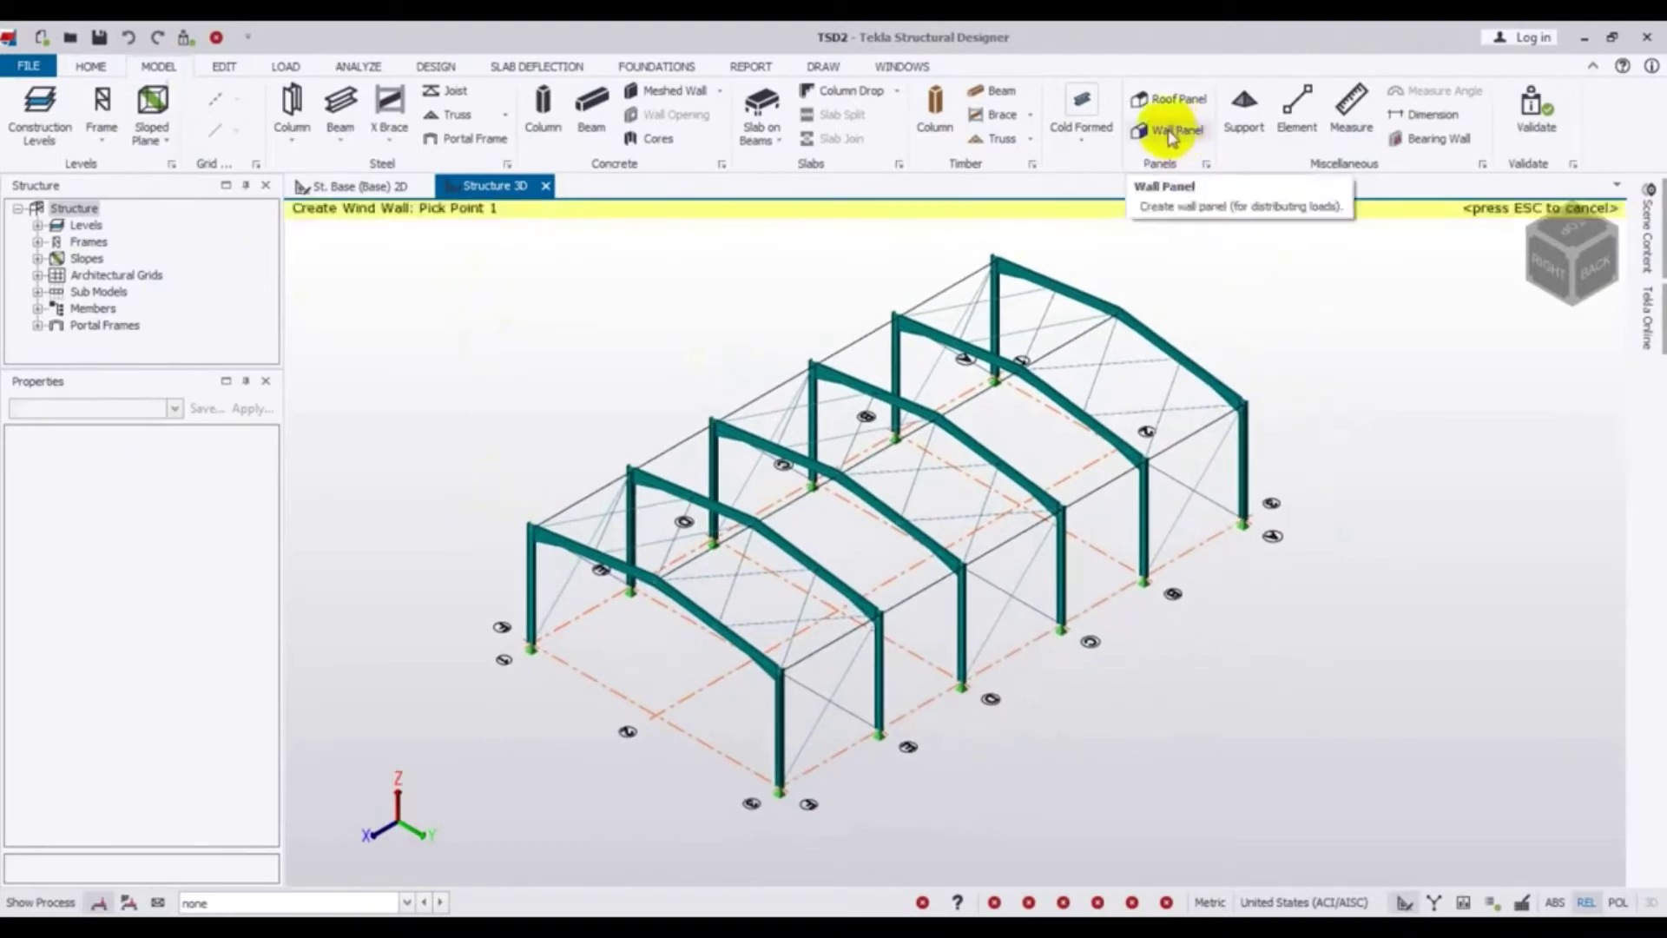
{"action": "middle_click_drag", "start_coordinate": [1076, 730], "coordinate": [1076, 674]}
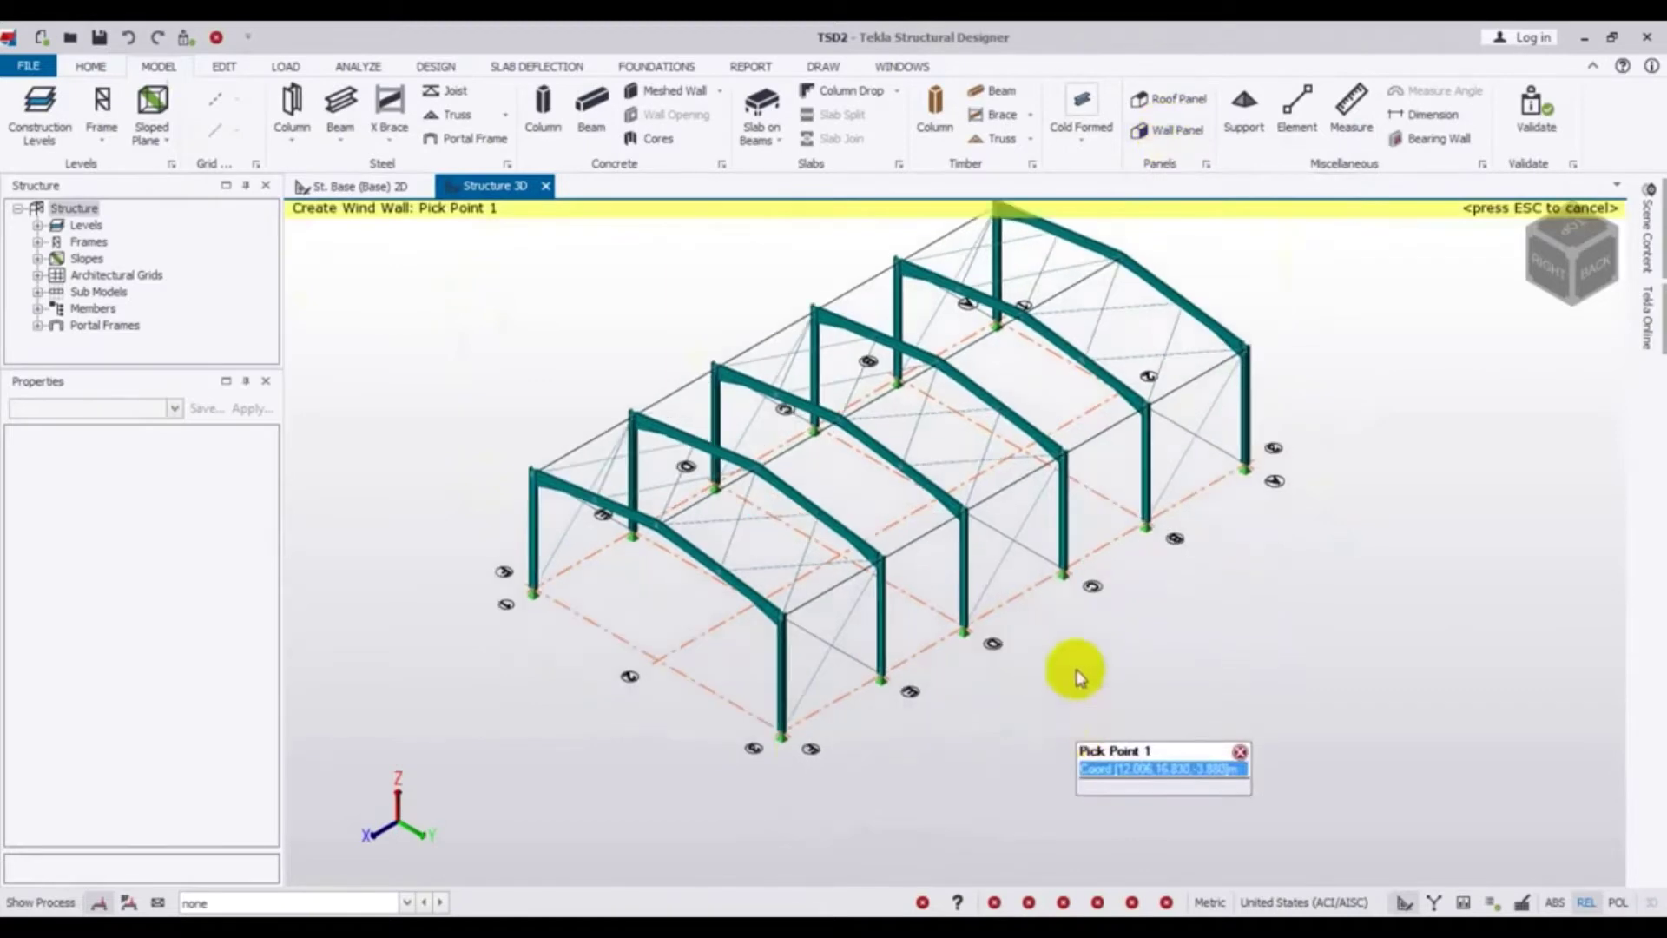
{"action": "scroll", "coordinate": [793, 741], "scroll_direction": "up", "scroll_amount": 3}
{"action": "middle_click_drag", "start_coordinate": [798, 742], "coordinate": [770, 807]}
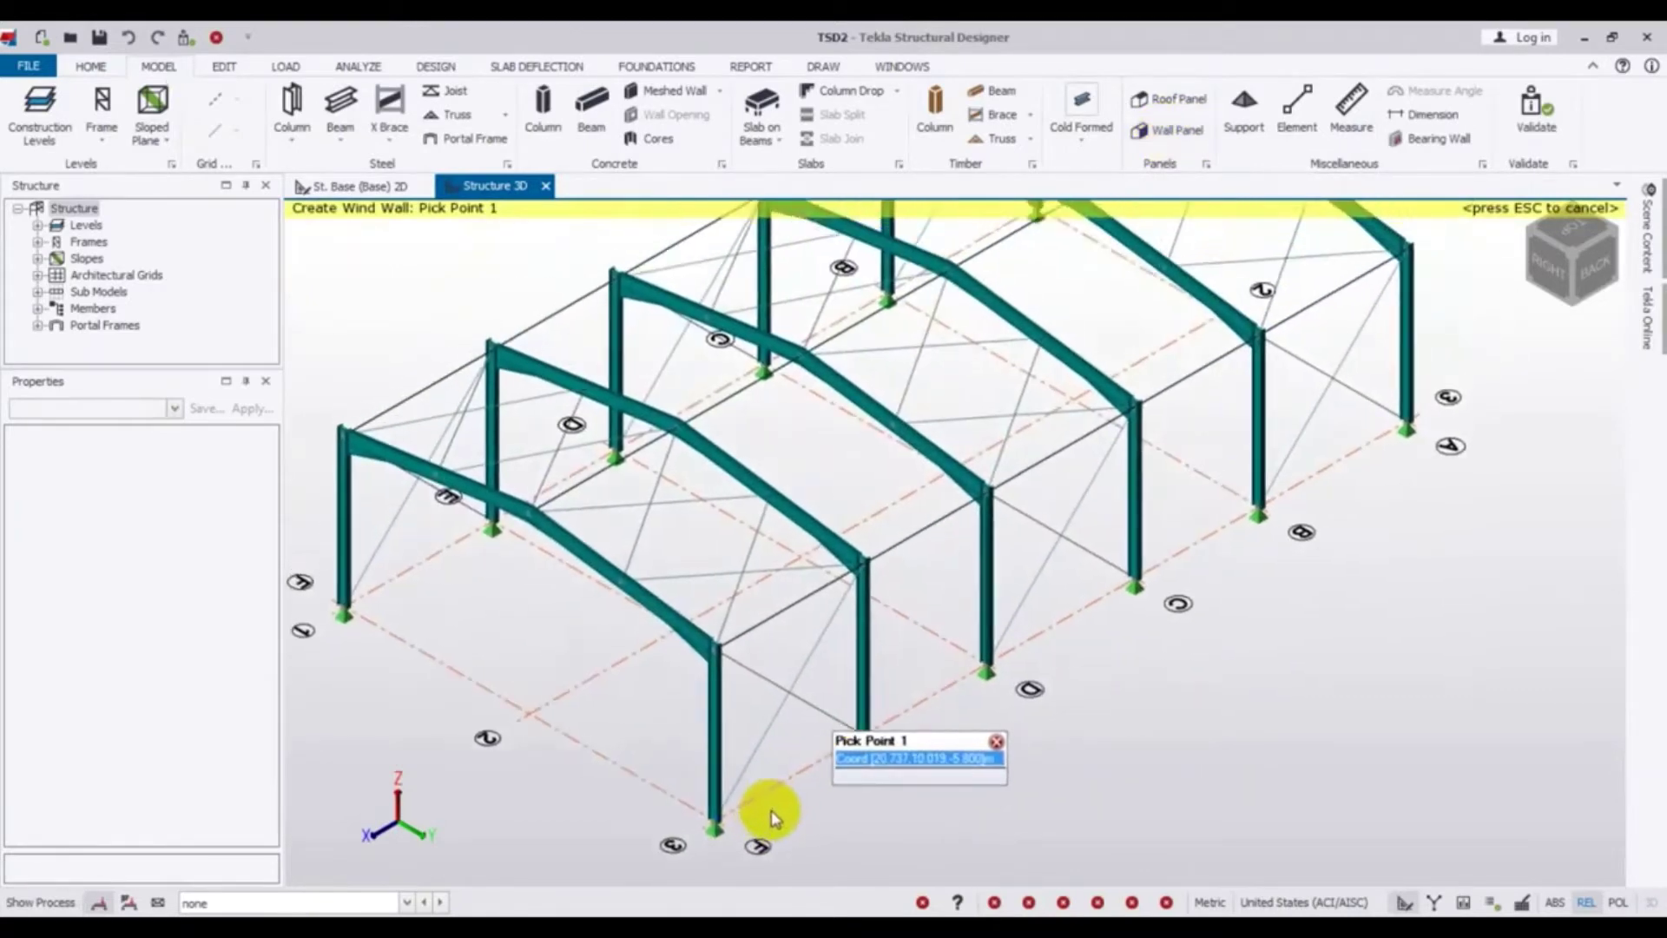
{"action": "left_click", "coordinate": [714, 819]}
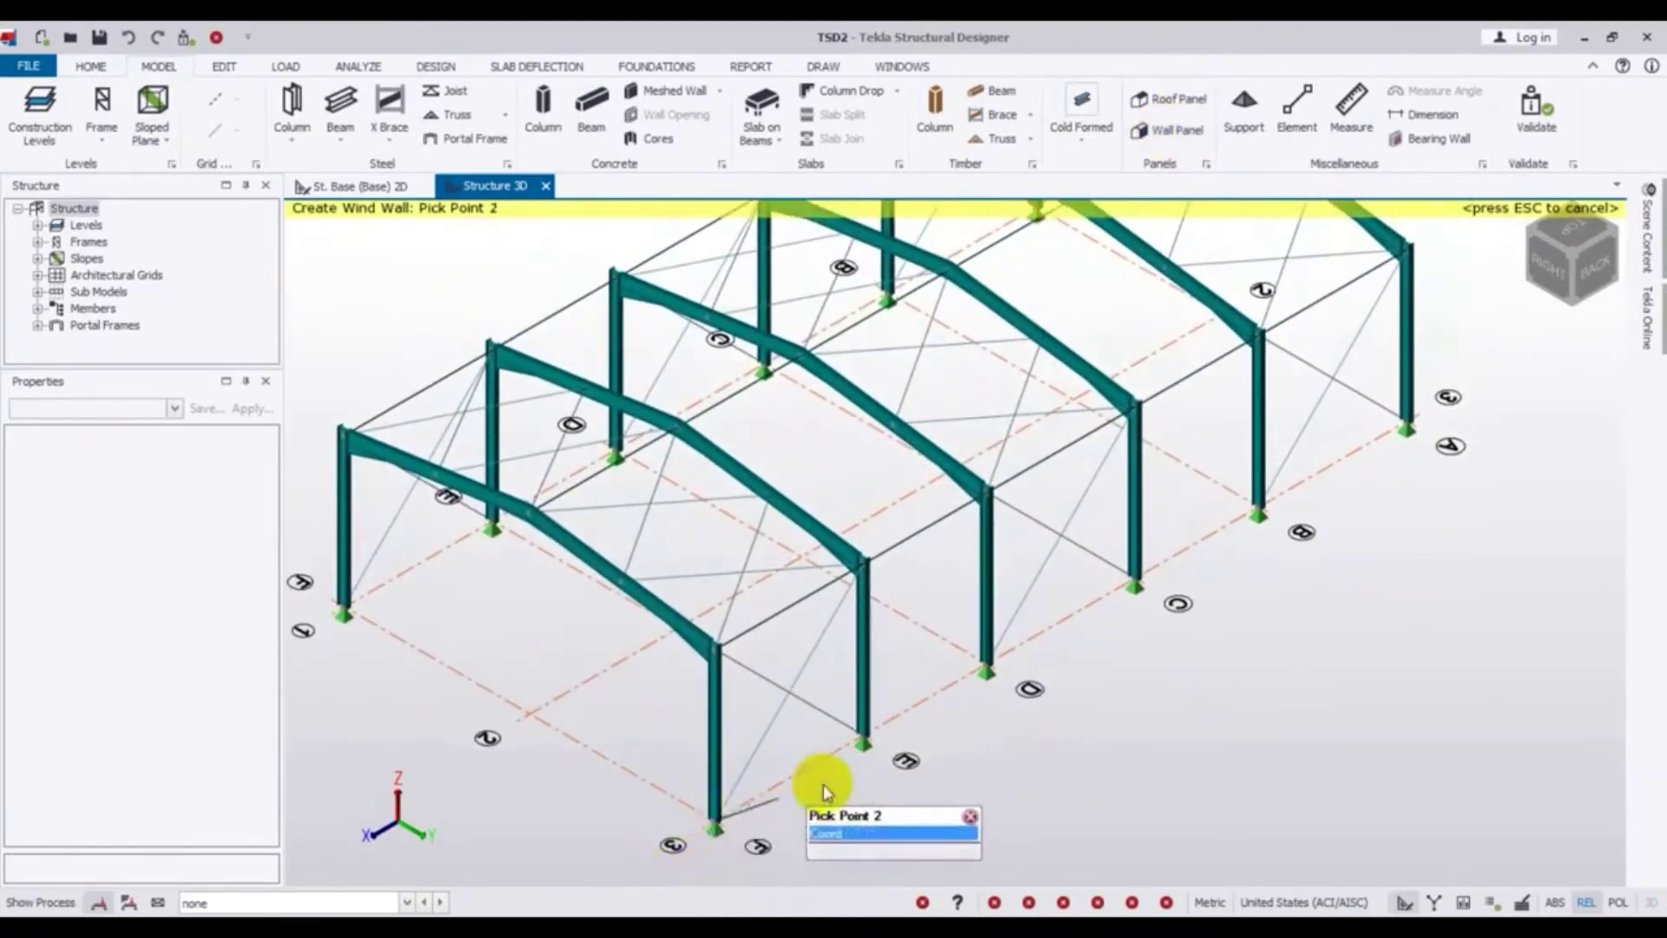
{"action": "left_click", "coordinate": [1406, 425]}
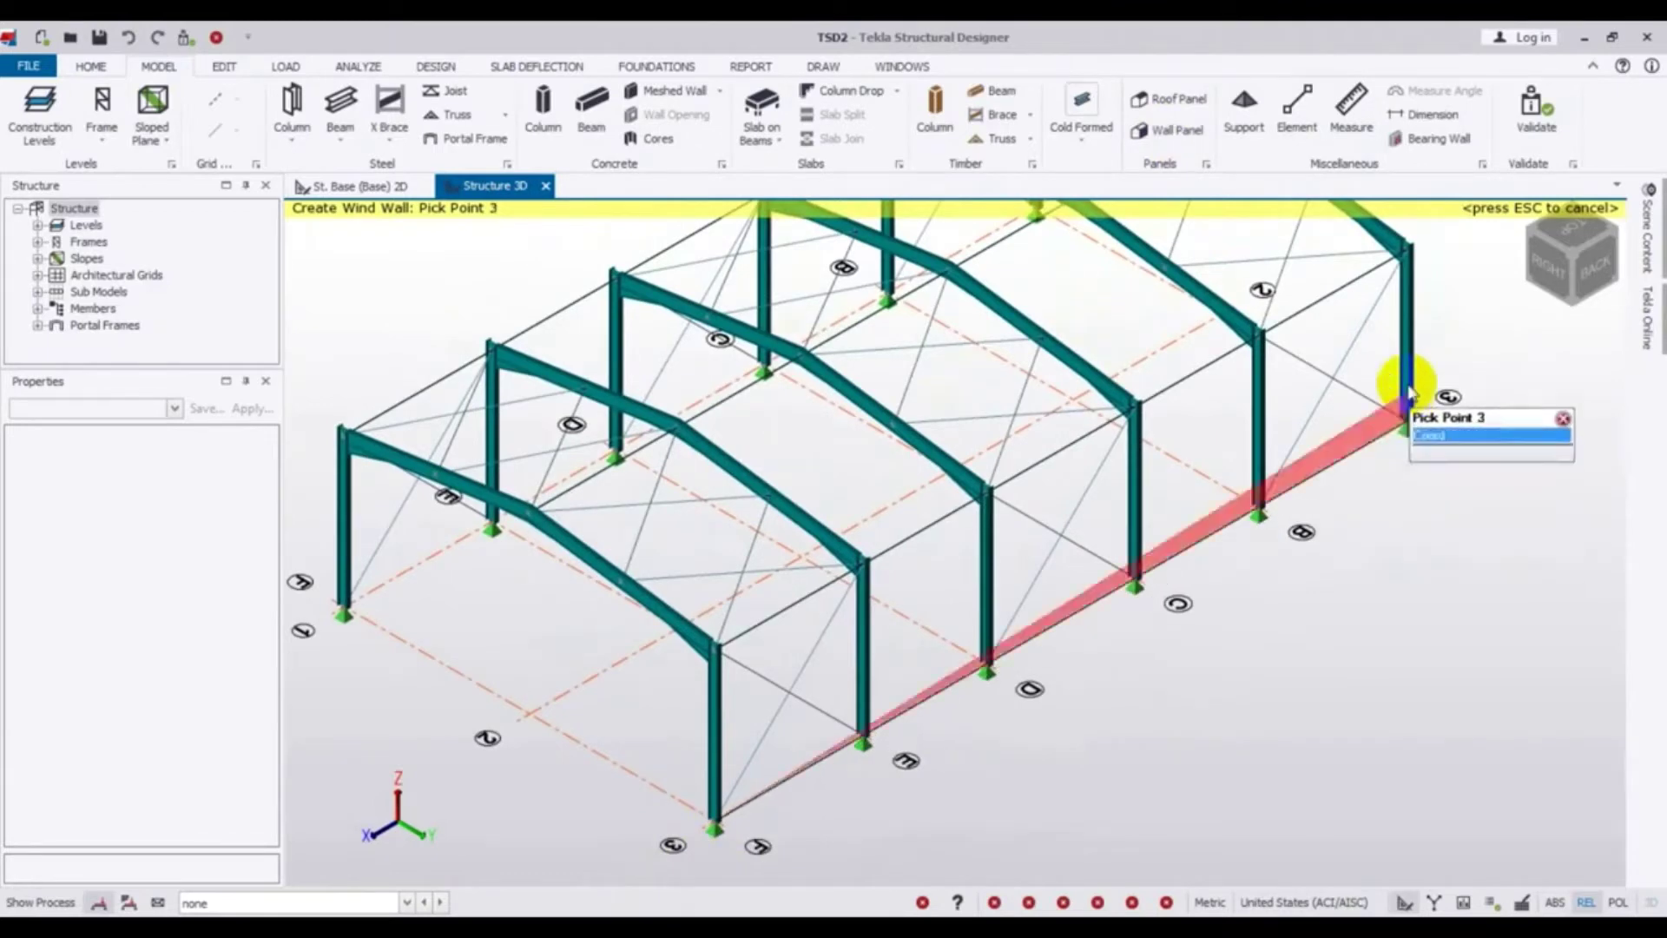
{"action": "left_click", "coordinate": [1406, 252]}
{"action": "left_click", "coordinate": [714, 652]}
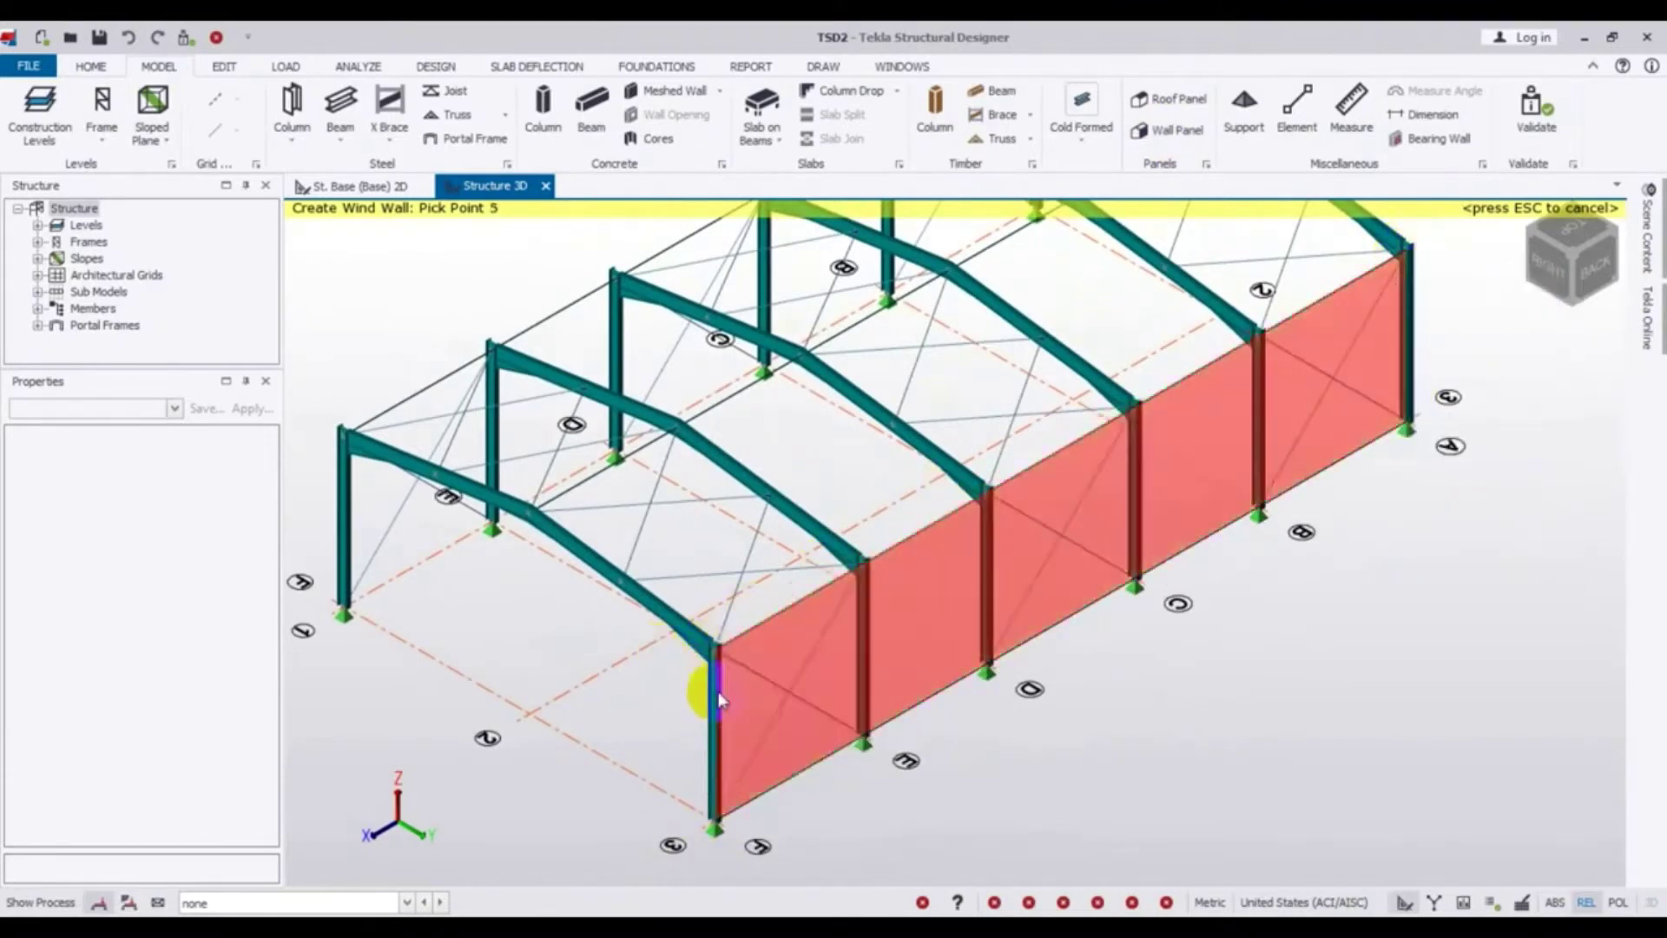
{"action": "left_click", "coordinate": [713, 817]}
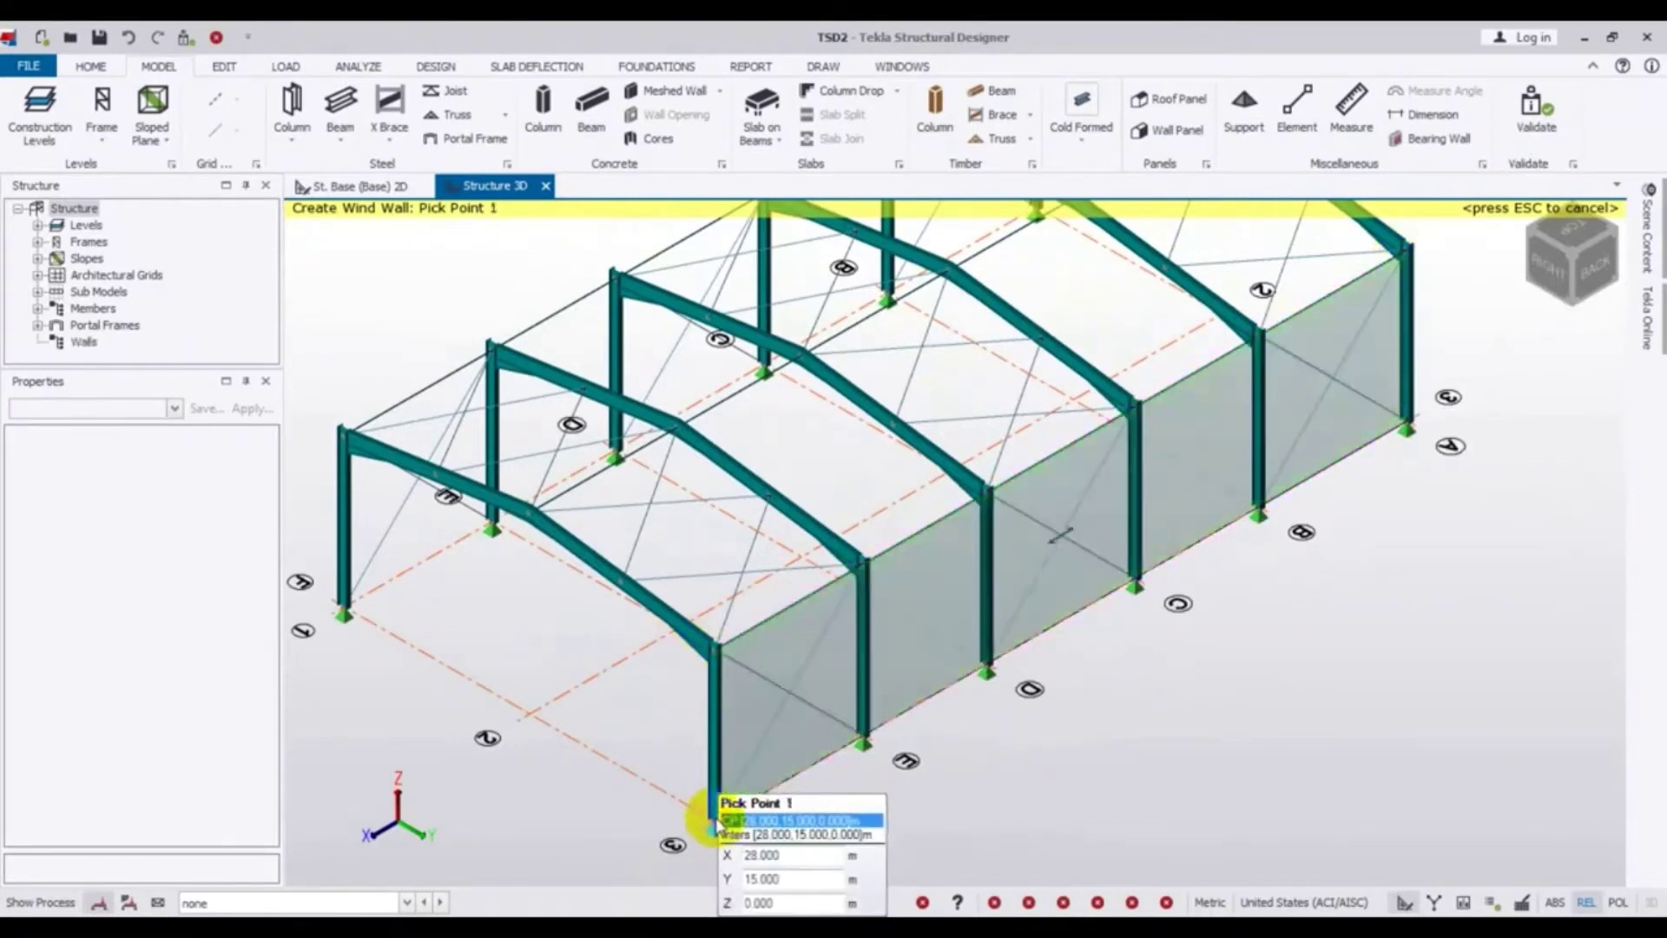
Create a gable wall panel on frame F through both column bases, both eaves corners and the ridge apex
{"action": "middle_click_drag", "start_coordinate": [482, 846], "coordinate": [614, 786]}
{"action": "left_click", "coordinate": [496, 605]}
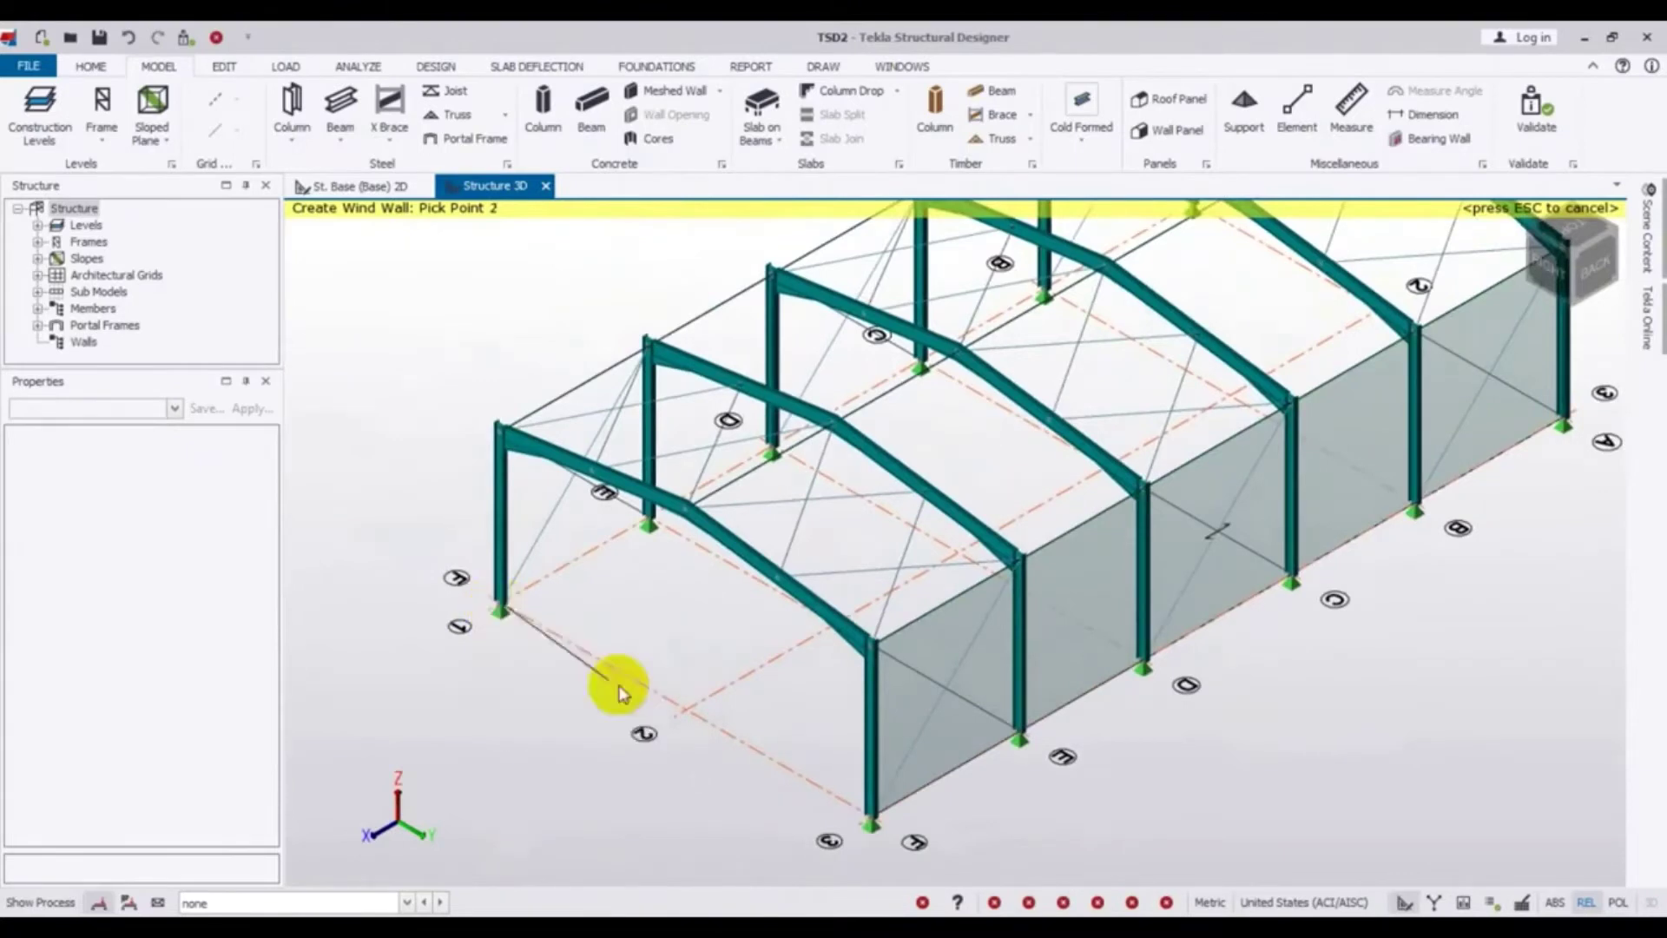
{"action": "left_click", "coordinate": [868, 817]}
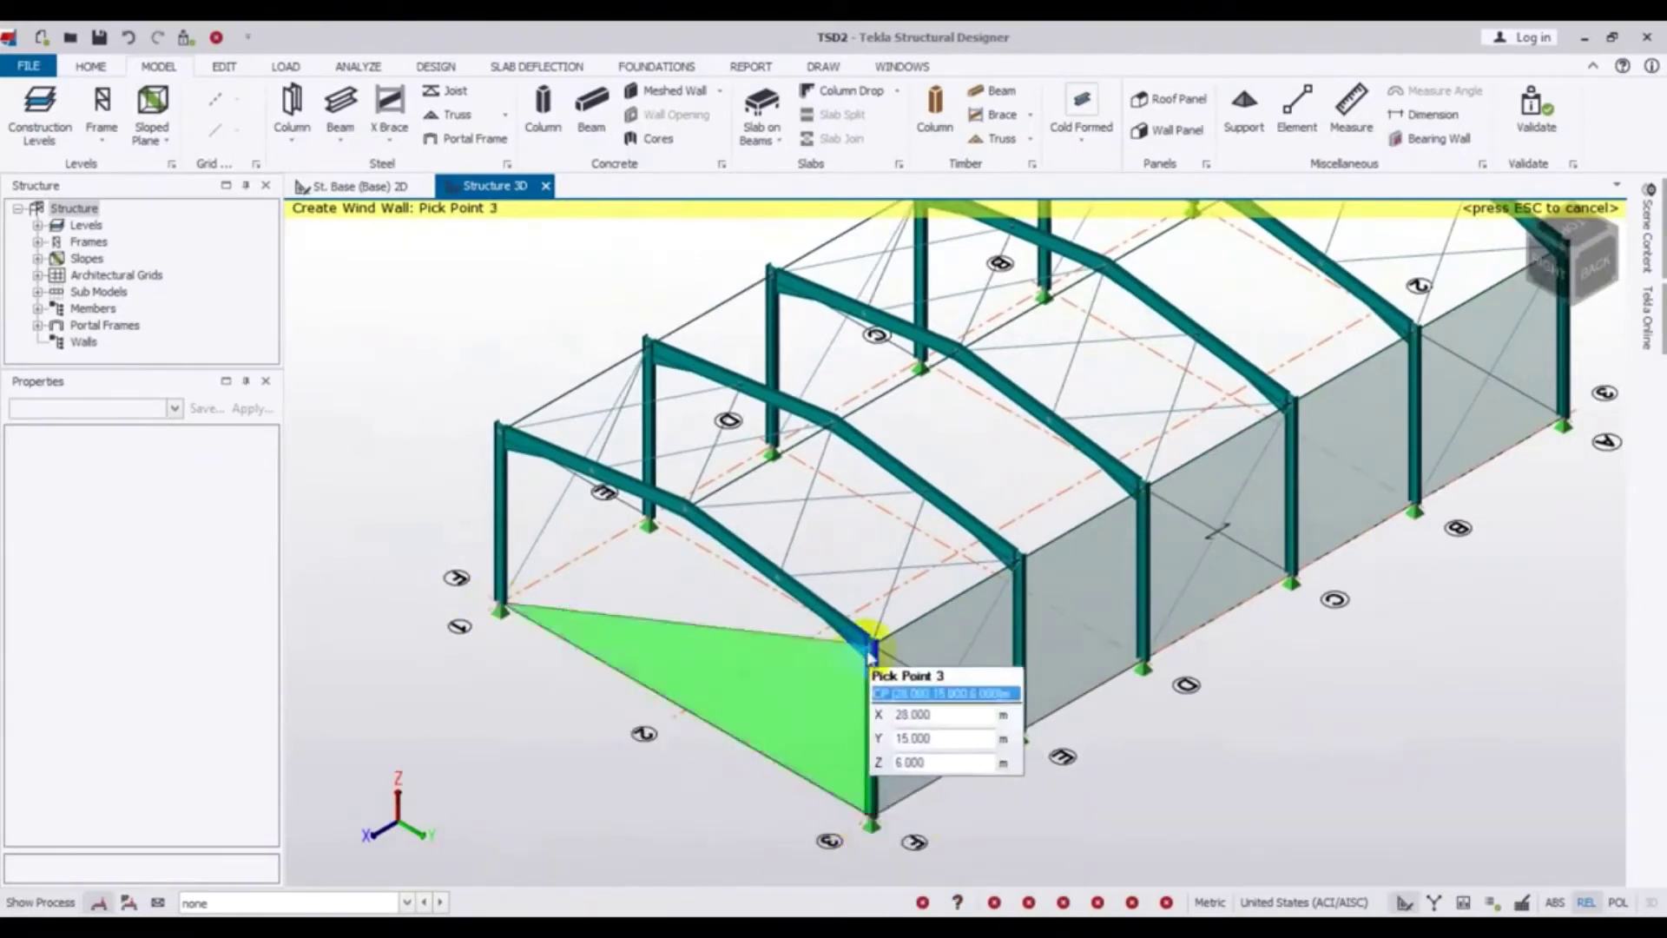
{"action": "left_click", "coordinate": [870, 636]}
{"action": "left_click", "coordinate": [679, 521]}
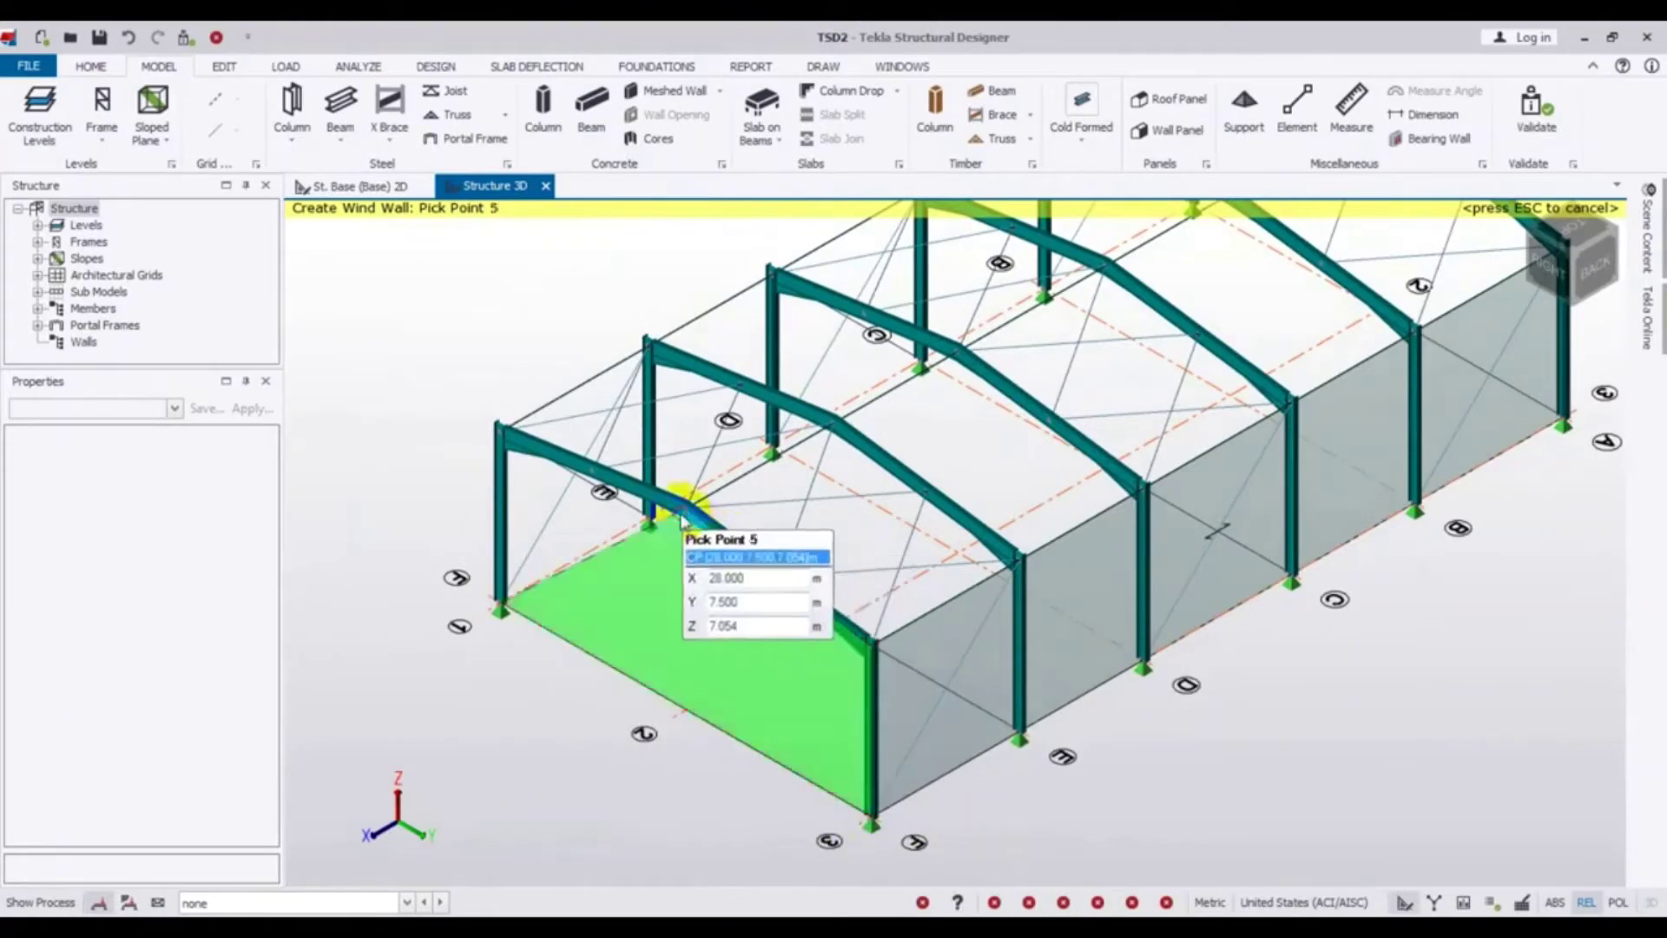
{"action": "left_click", "coordinate": [498, 426]}
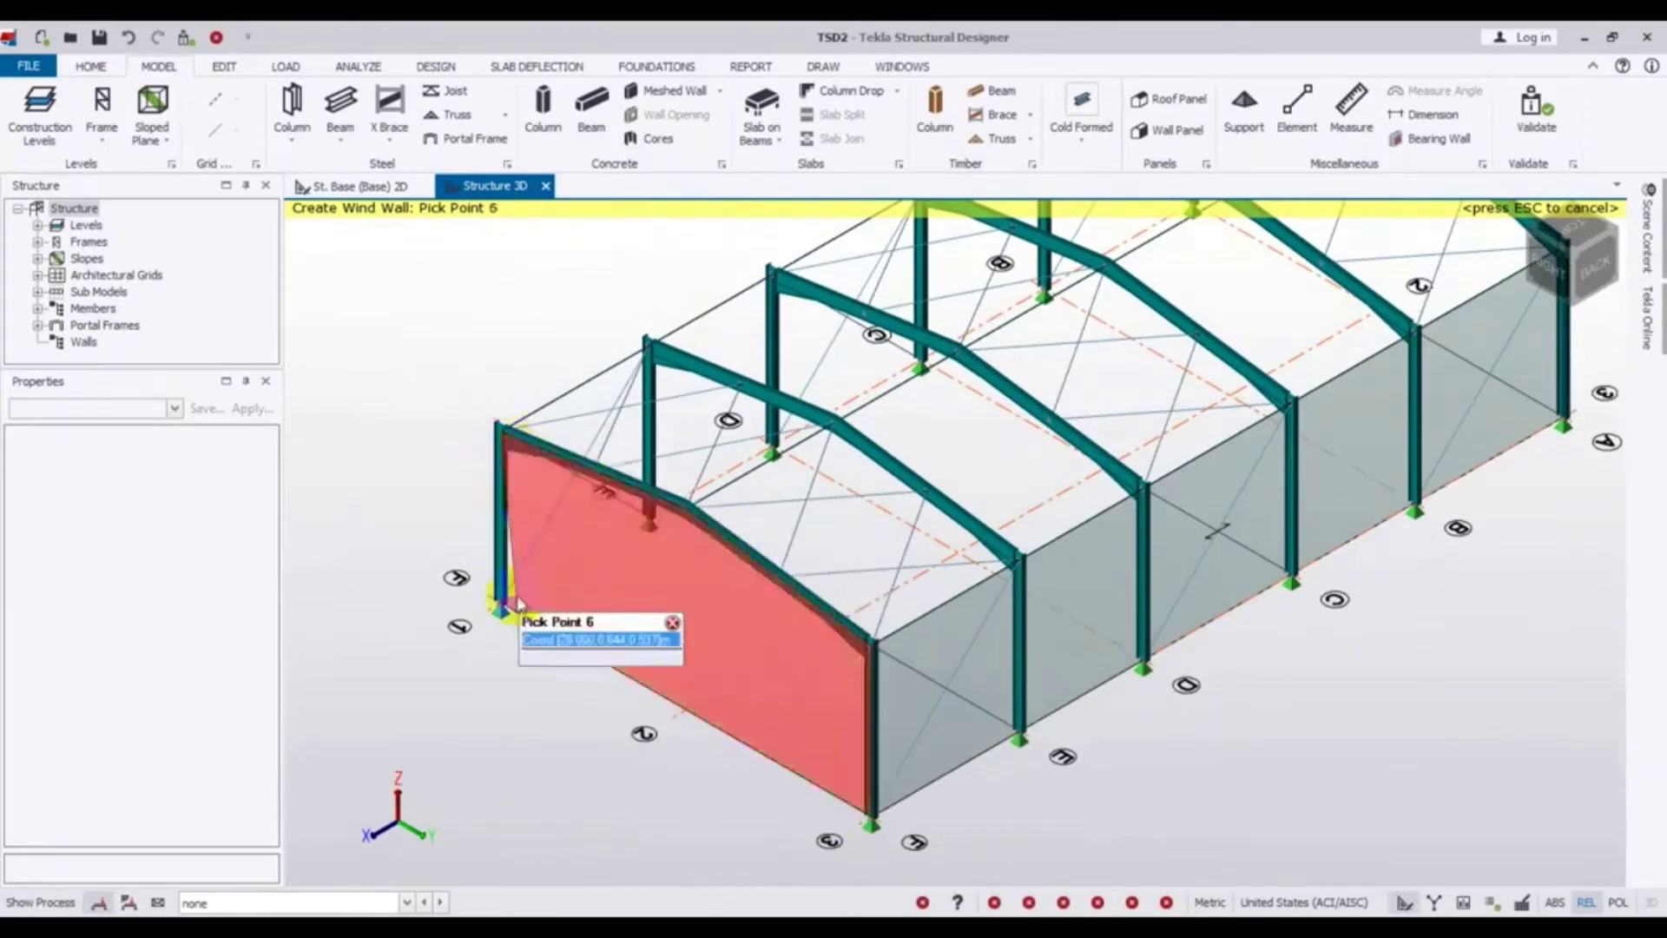
{"action": "left_click", "coordinate": [501, 622]}
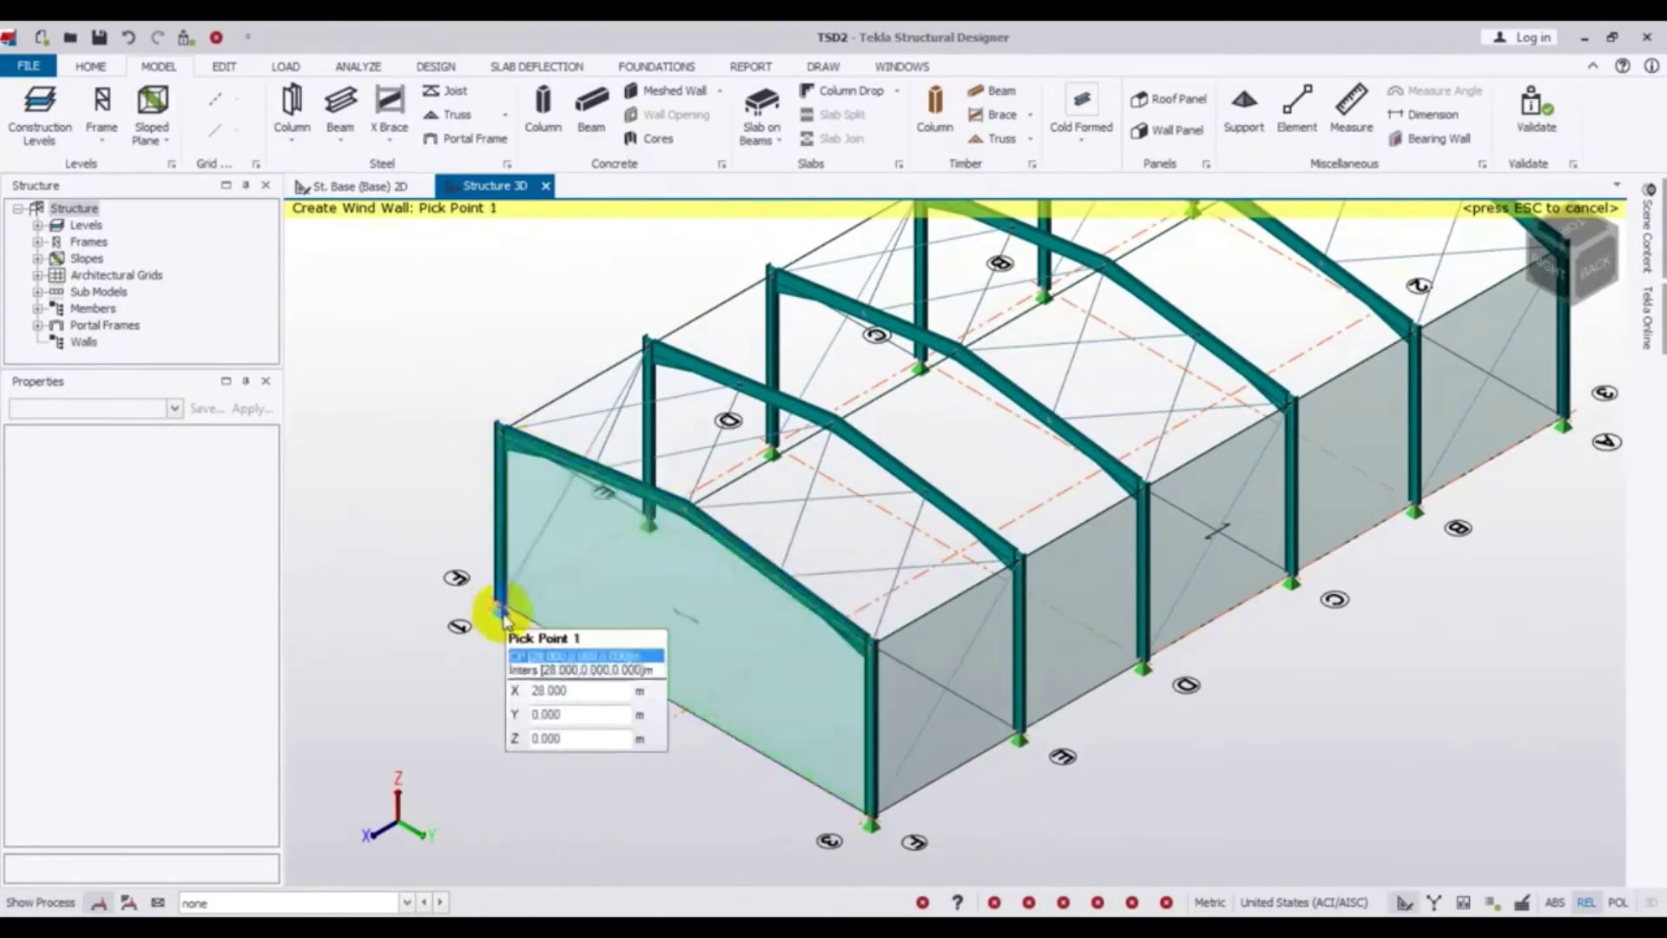
Create a gable wall panel on frame A between gridlines 1 and 3, following the column bases, eaves corners and ridge apex
{"action": "scroll", "coordinate": [1209, 771], "scroll_direction": "down", "scroll_amount": 3}
{"action": "middle_click_drag", "start_coordinate": [1321, 725], "coordinate": [602, 866]}
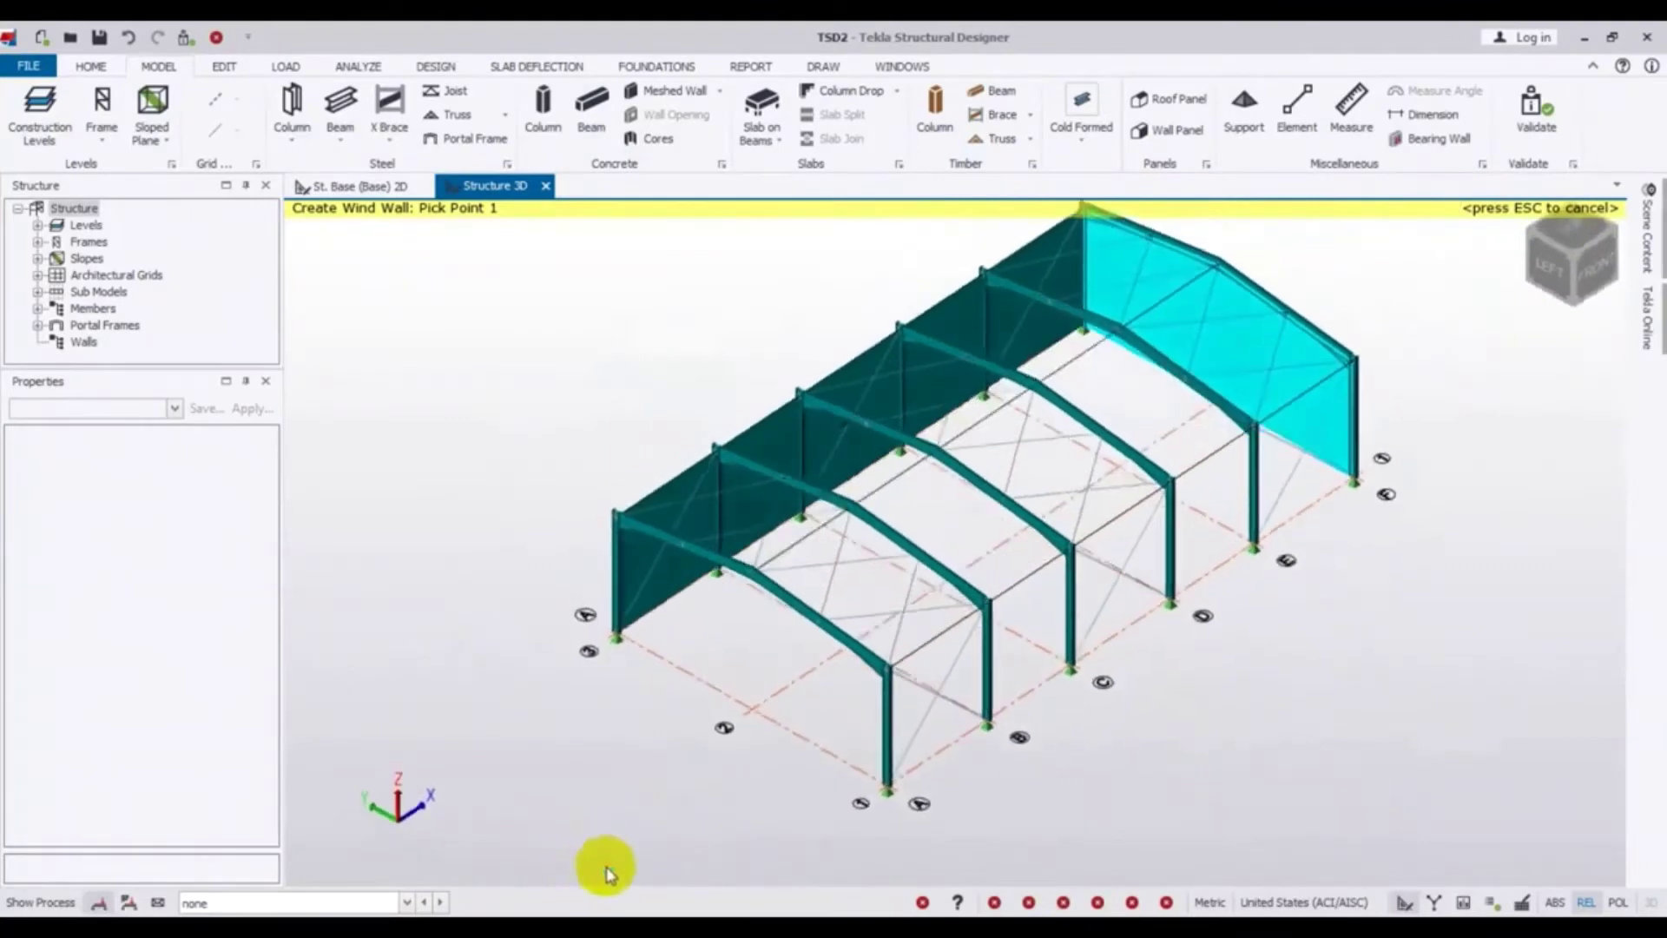
{"action": "left_click", "coordinate": [887, 786]}
{"action": "left_click", "coordinate": [614, 636]}
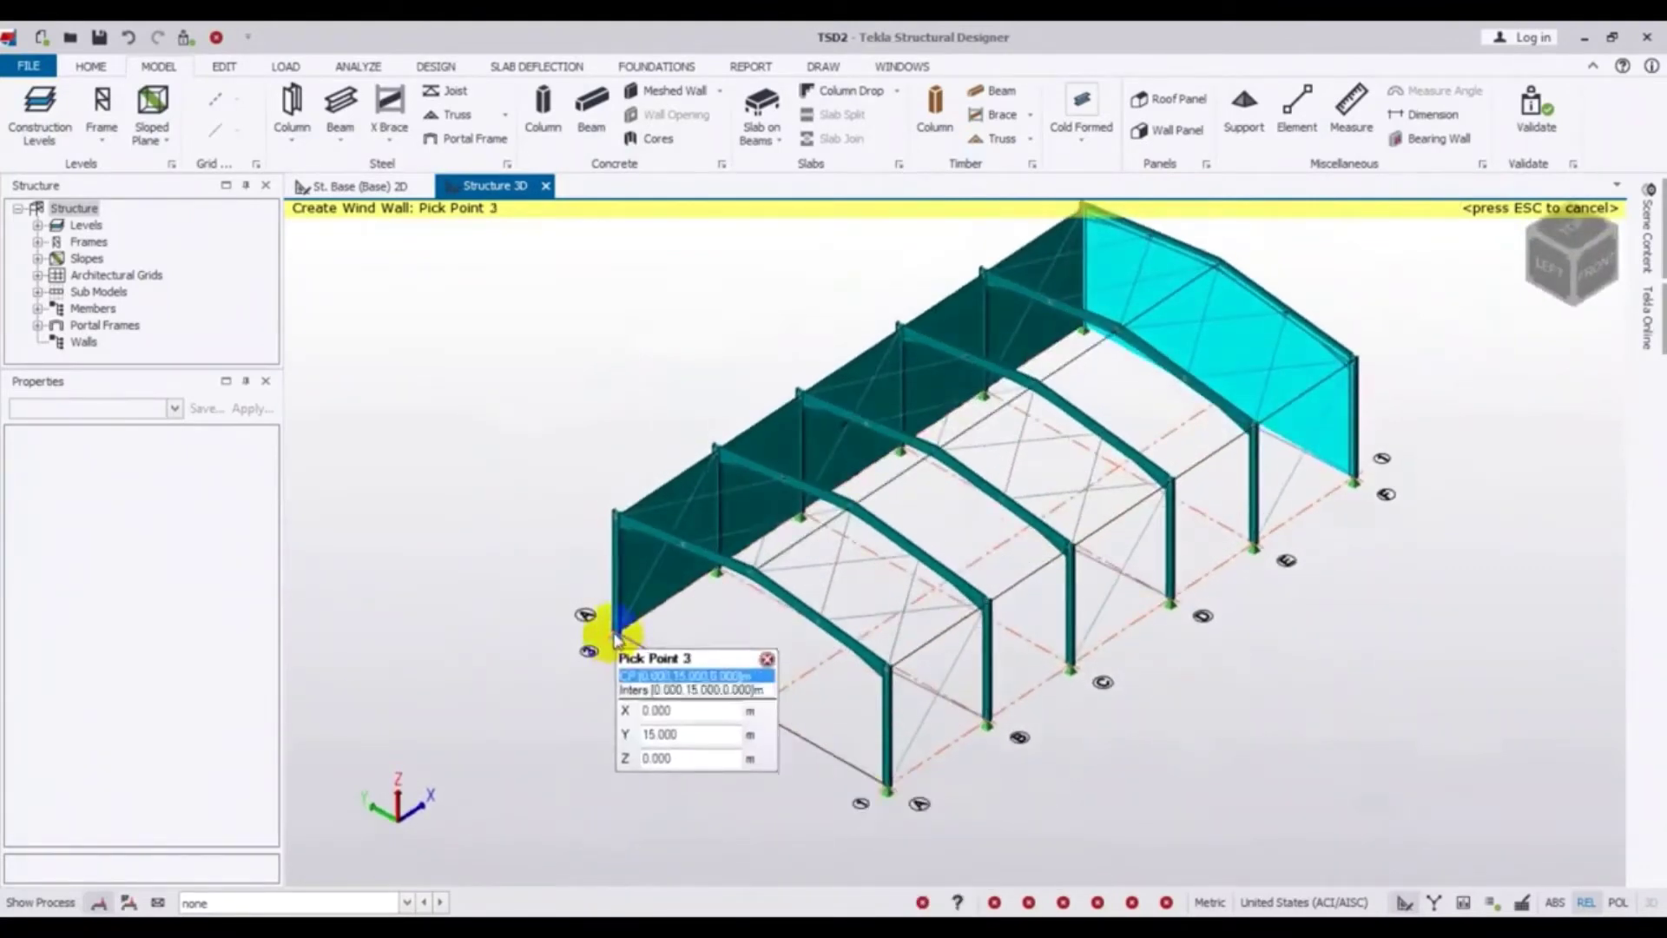
{"action": "left_click", "coordinate": [615, 517]}
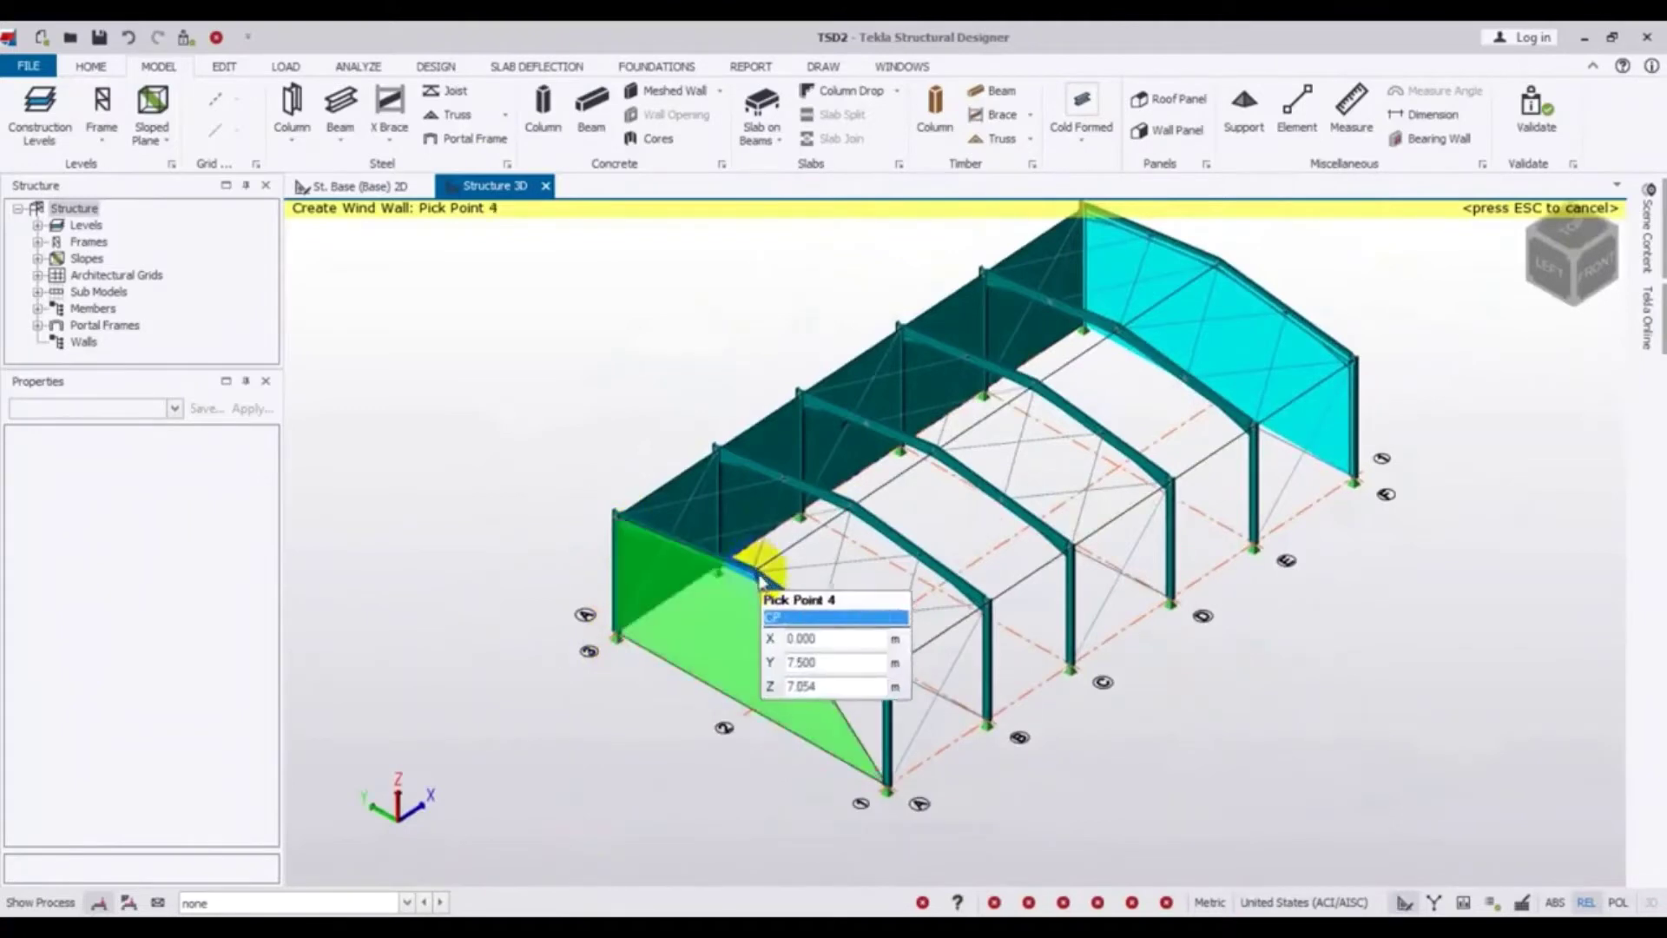
{"action": "left_click", "coordinate": [760, 578]}
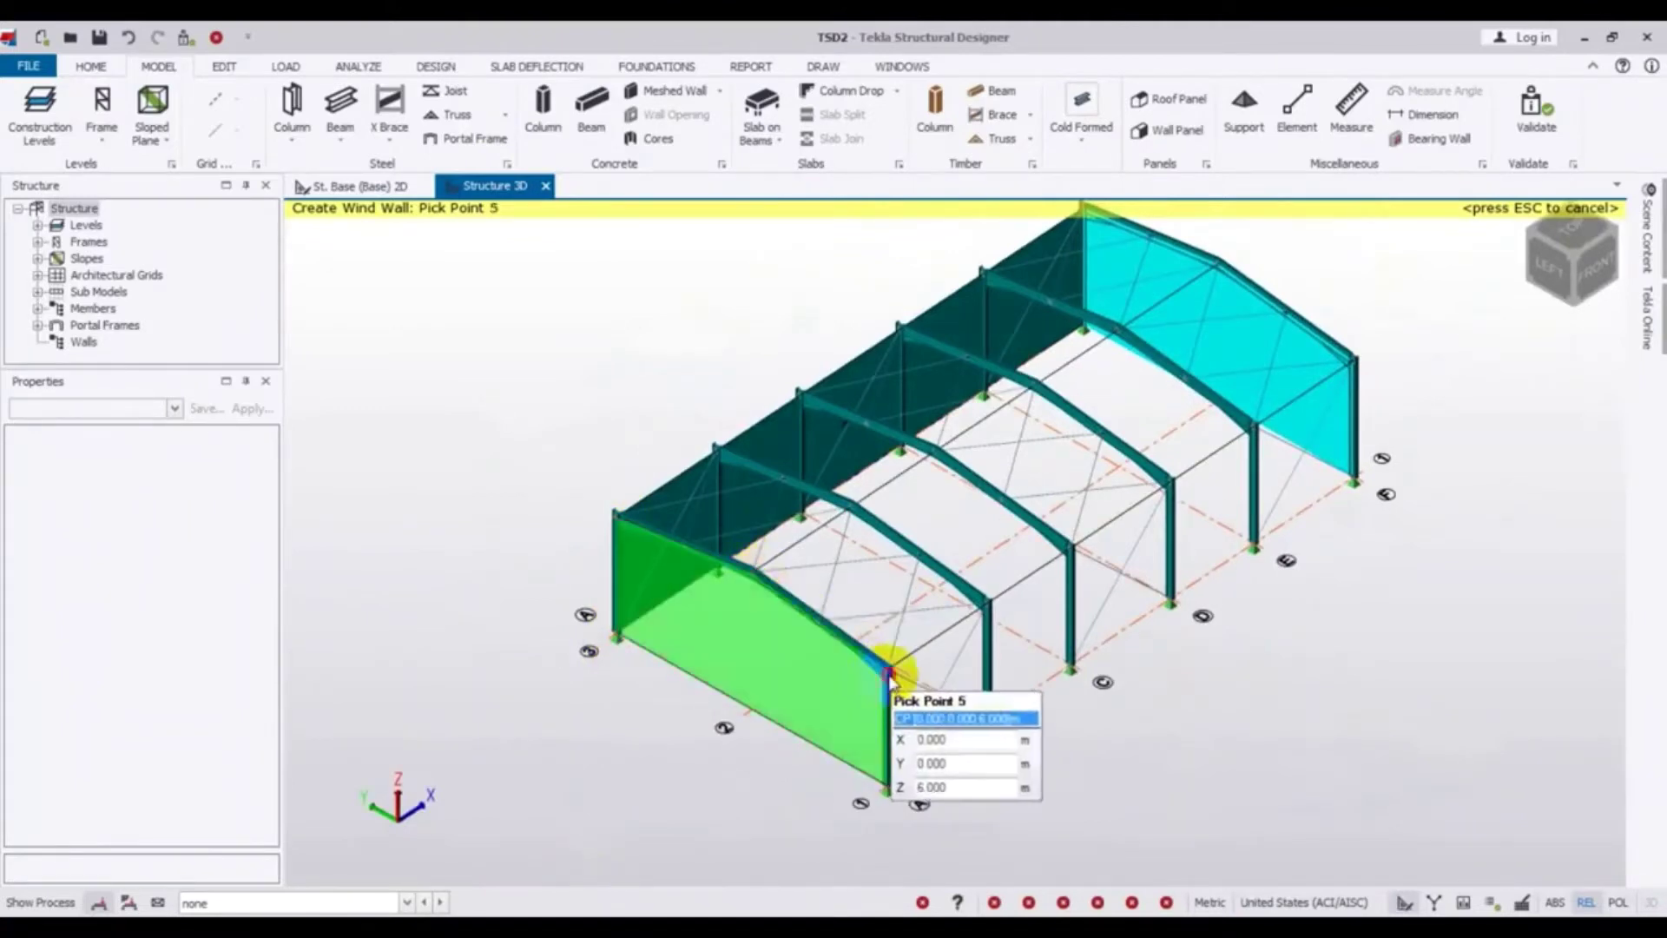
{"action": "left_click", "coordinate": [888, 674]}
{"action": "left_click", "coordinate": [886, 786]}
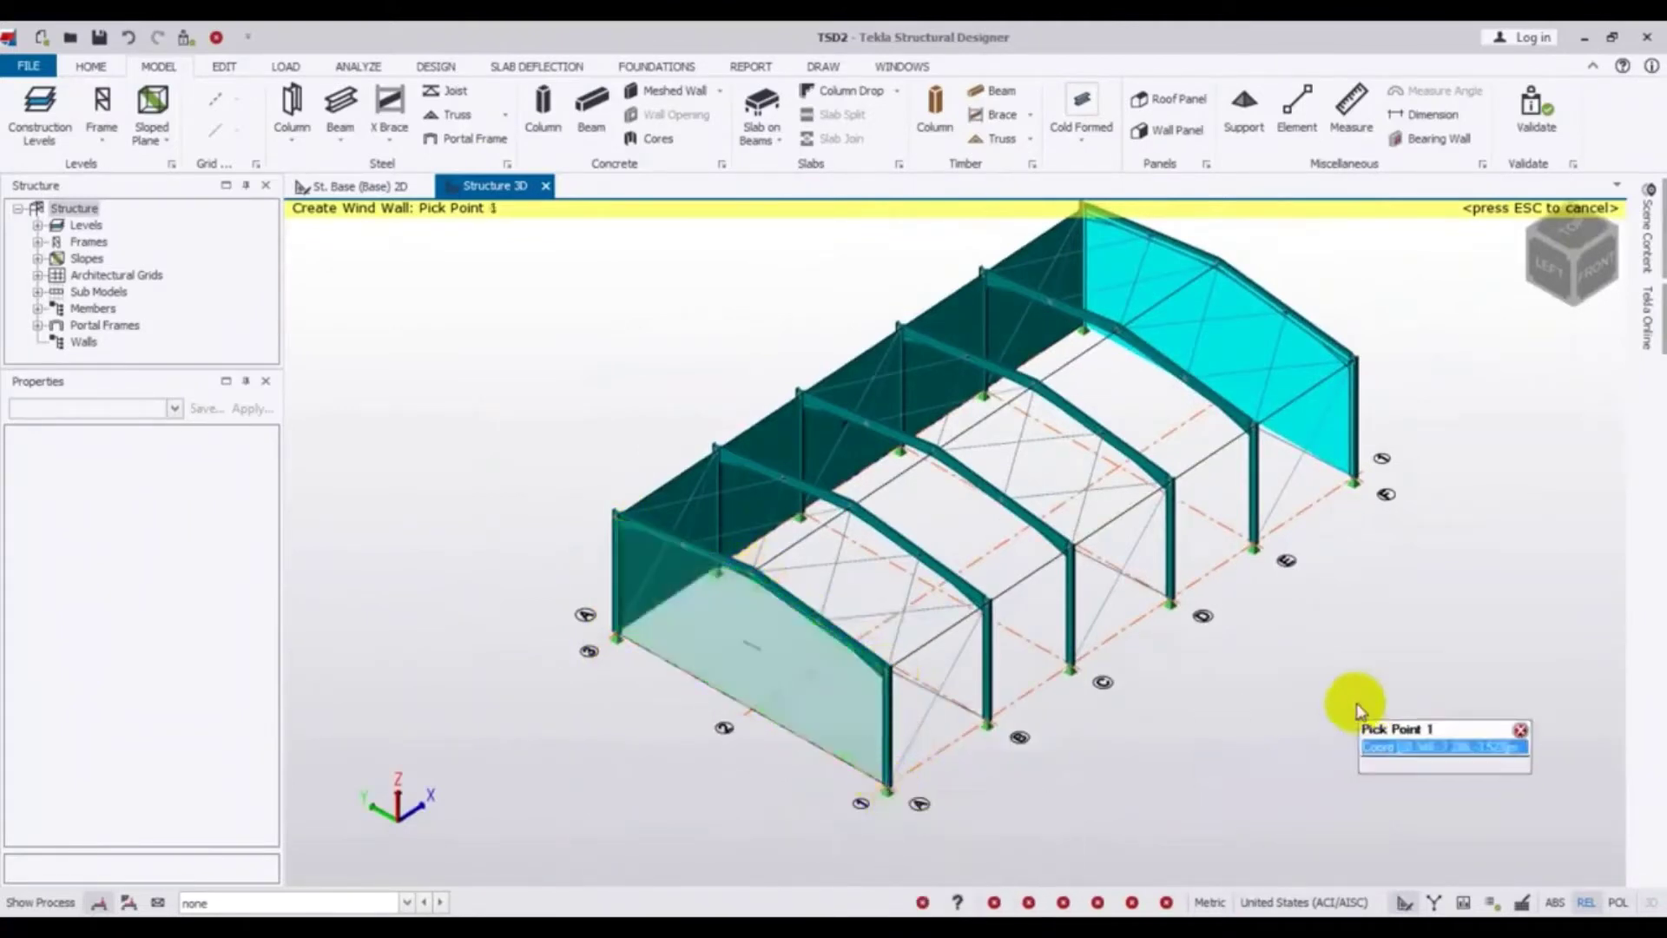
Create a wall panel over the full side wall on gridline 1, from base to the 6 m eaves between frames A and F
{"action": "middle_click_drag", "start_coordinate": [1359, 708], "coordinate": [1142, 695]}
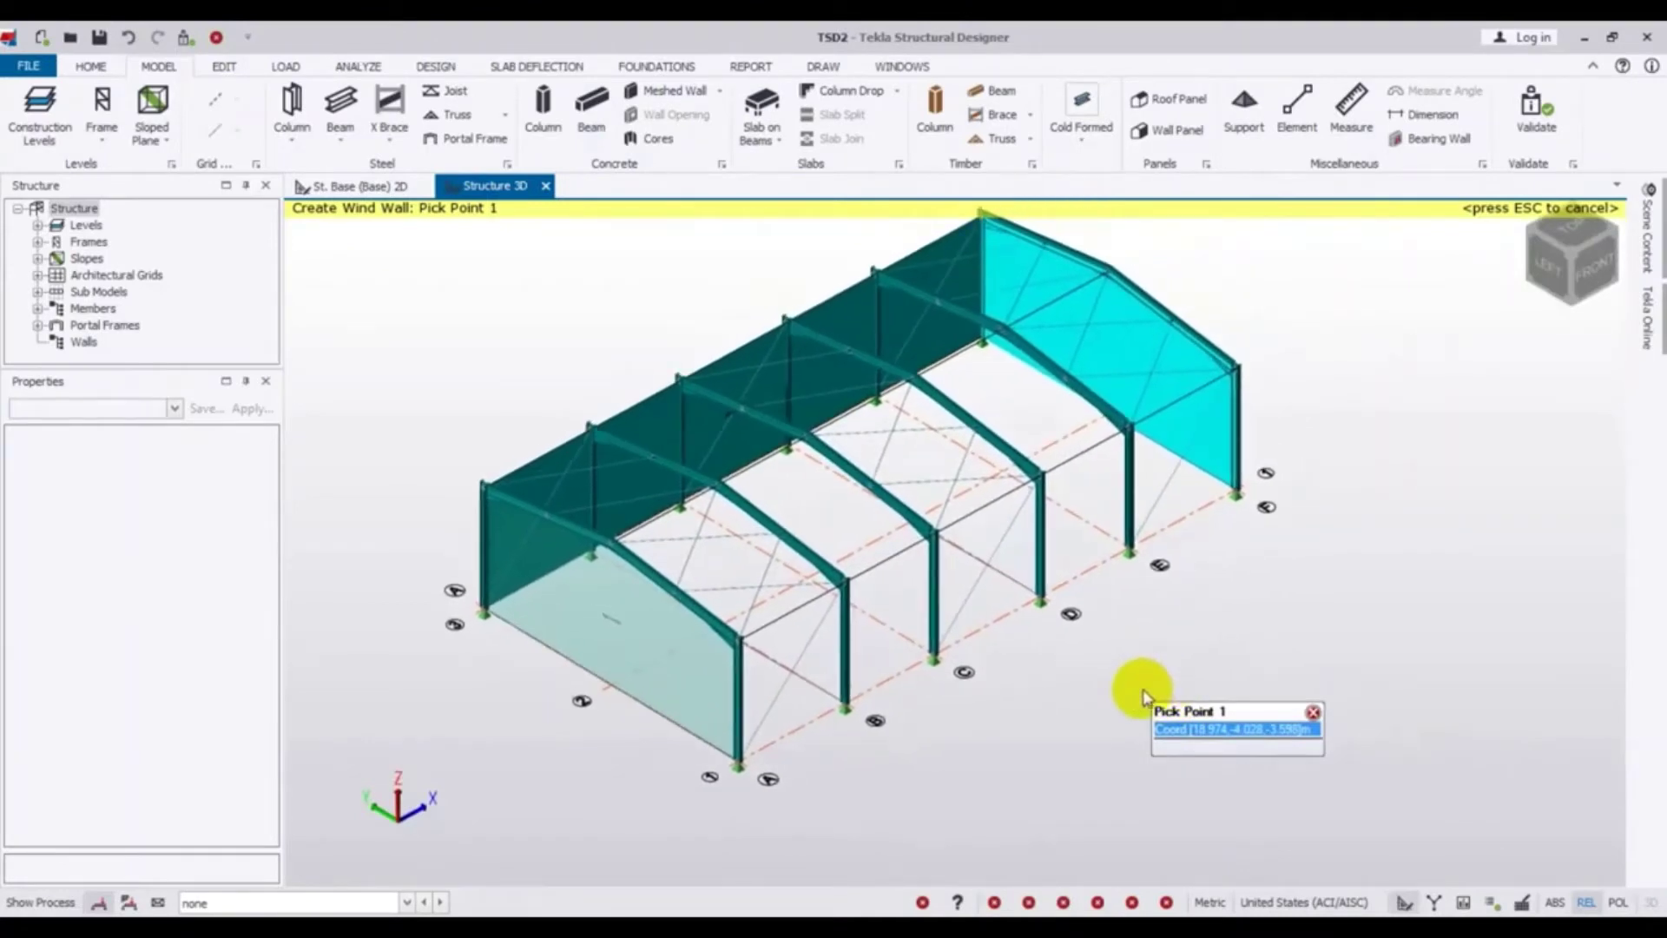
{"action": "middle_click_drag", "start_coordinate": [1143, 694], "coordinate": [1071, 707]}
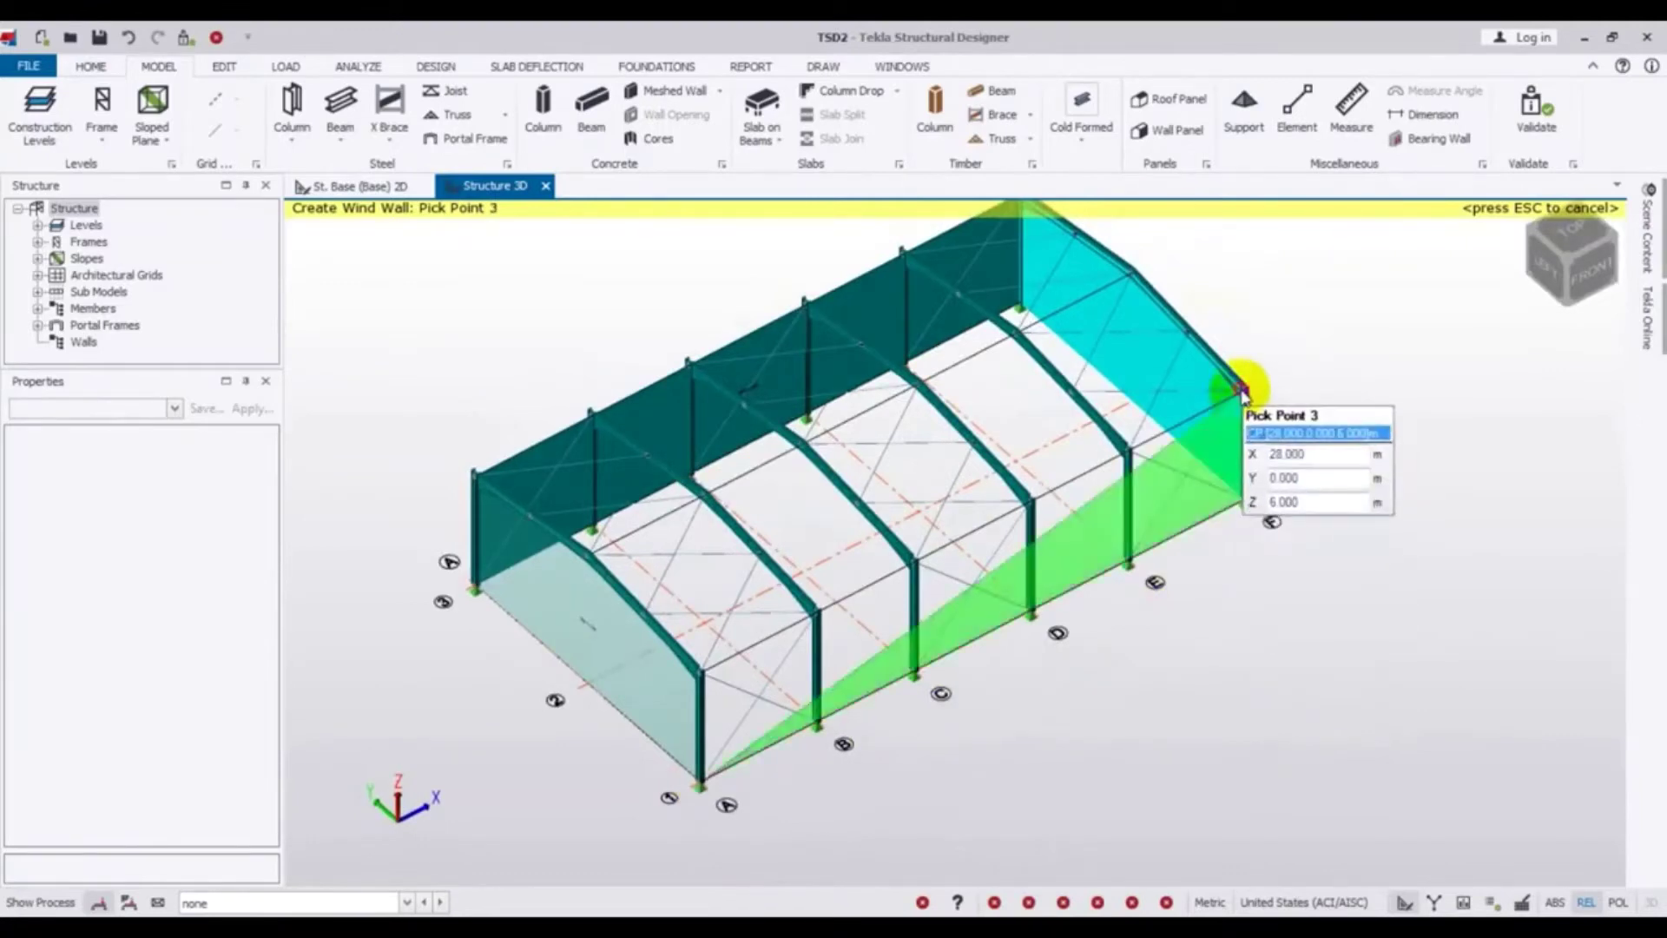
{"action": "left_click", "coordinate": [1244, 390]}
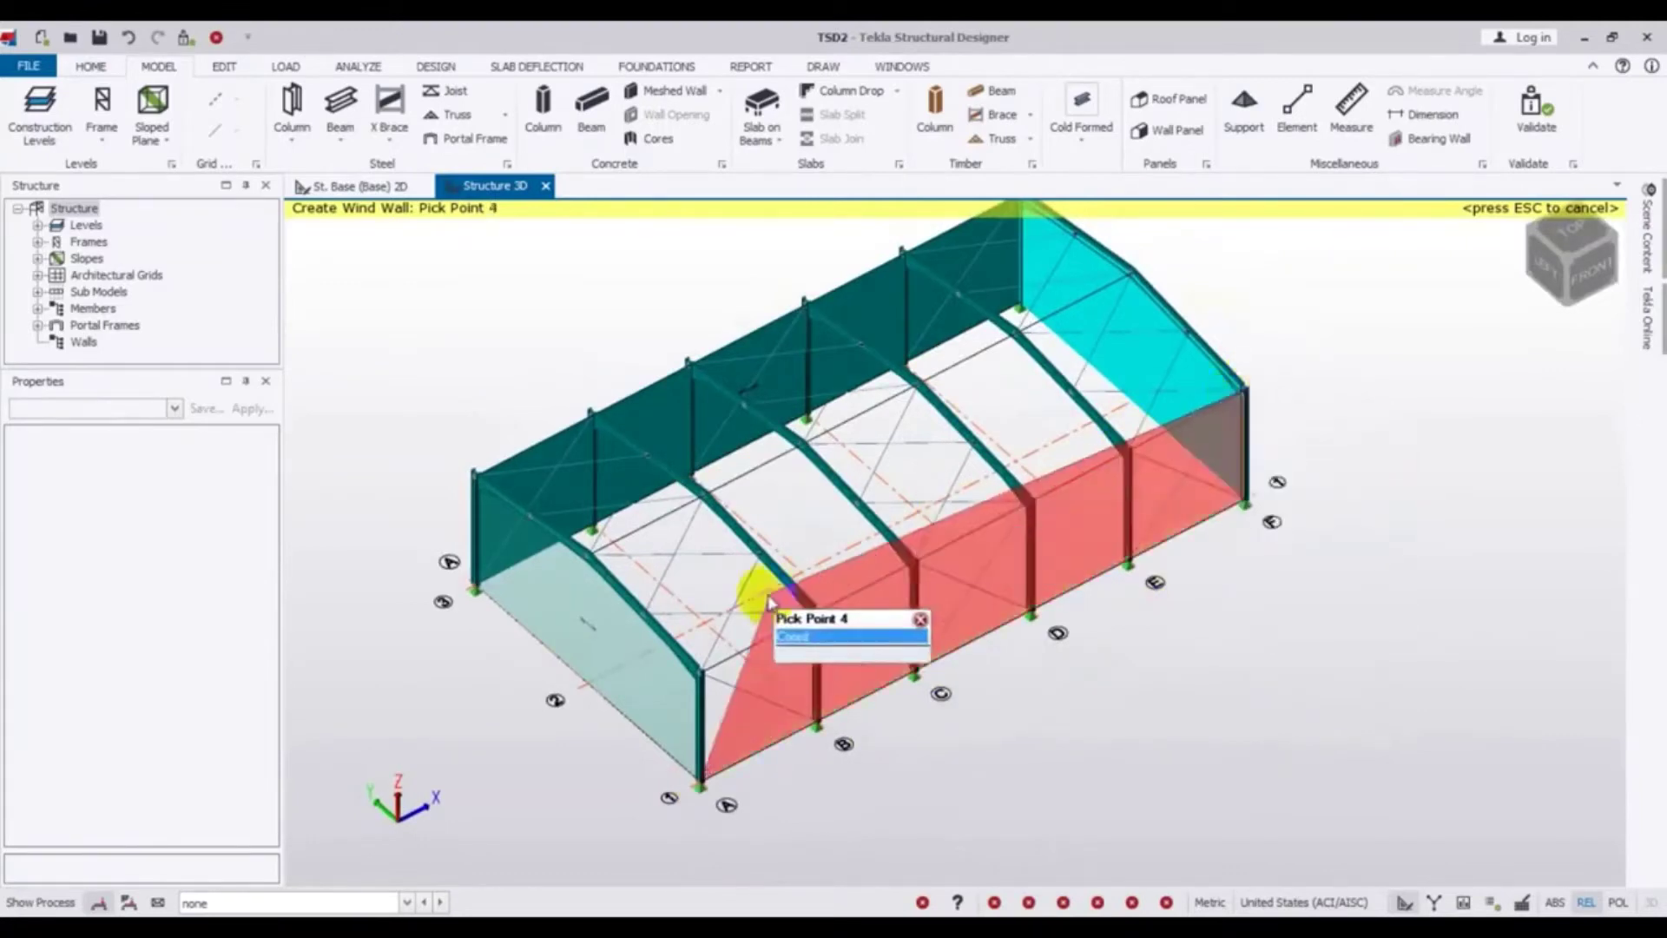
{"action": "left_click", "coordinate": [699, 695]}
{"action": "left_click", "coordinate": [699, 786]}
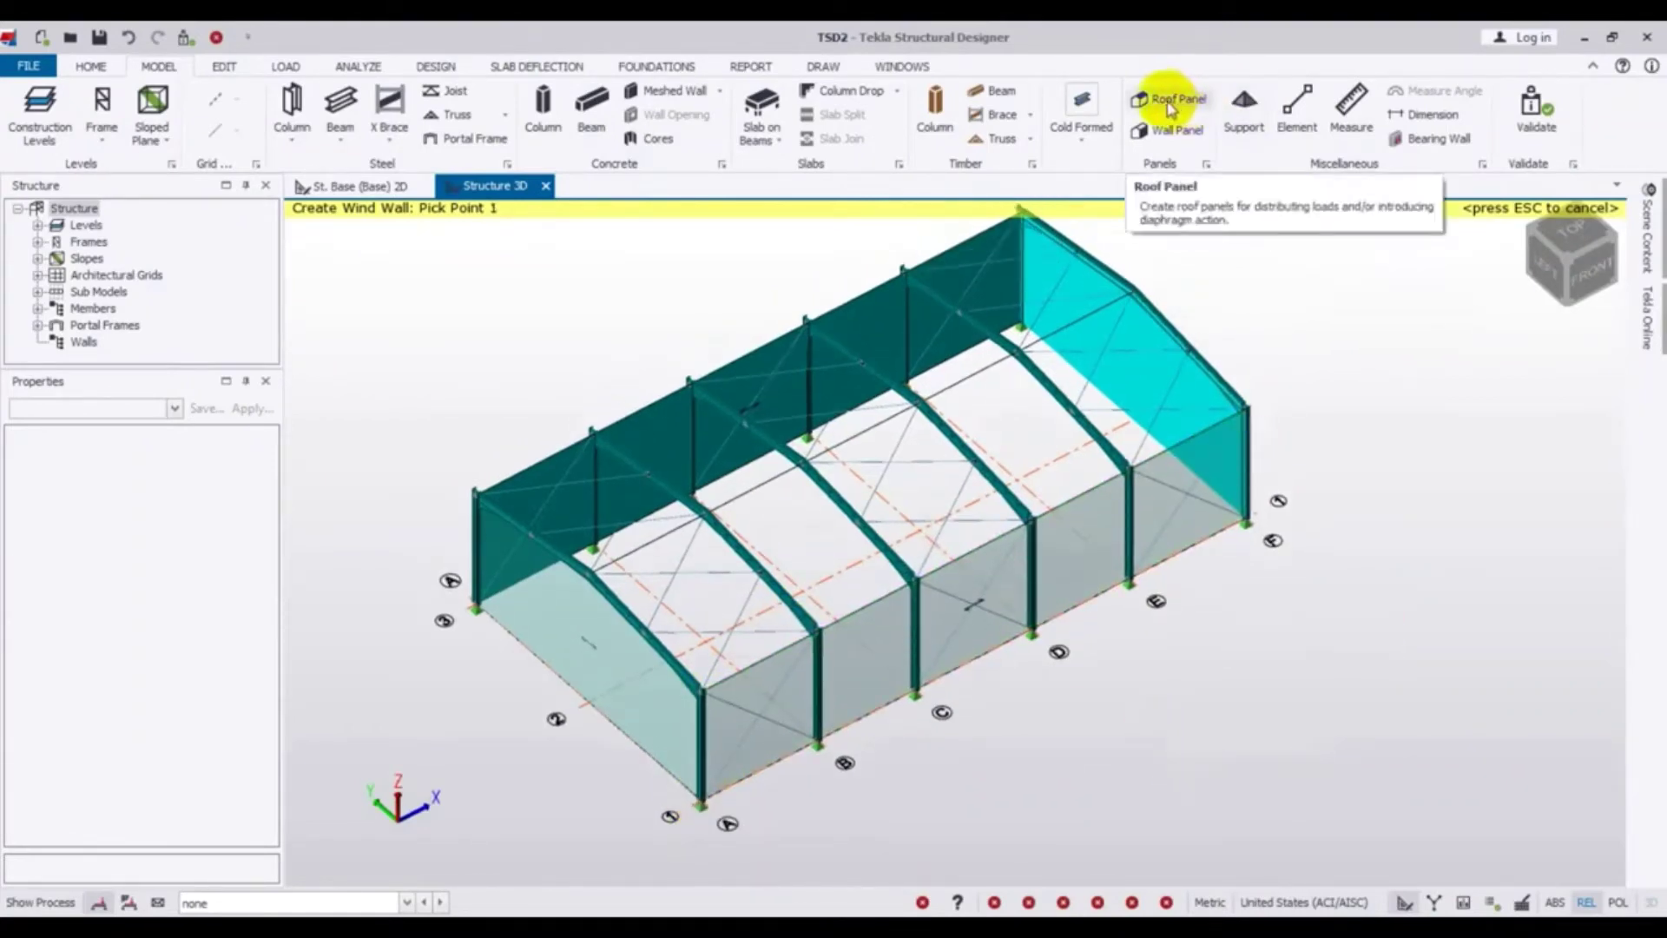
Create a roof panel over the gridline 1 slope, from the 6 m eaves to the ridge between frames A and F
{"action": "left_click", "coordinate": [1172, 102]}
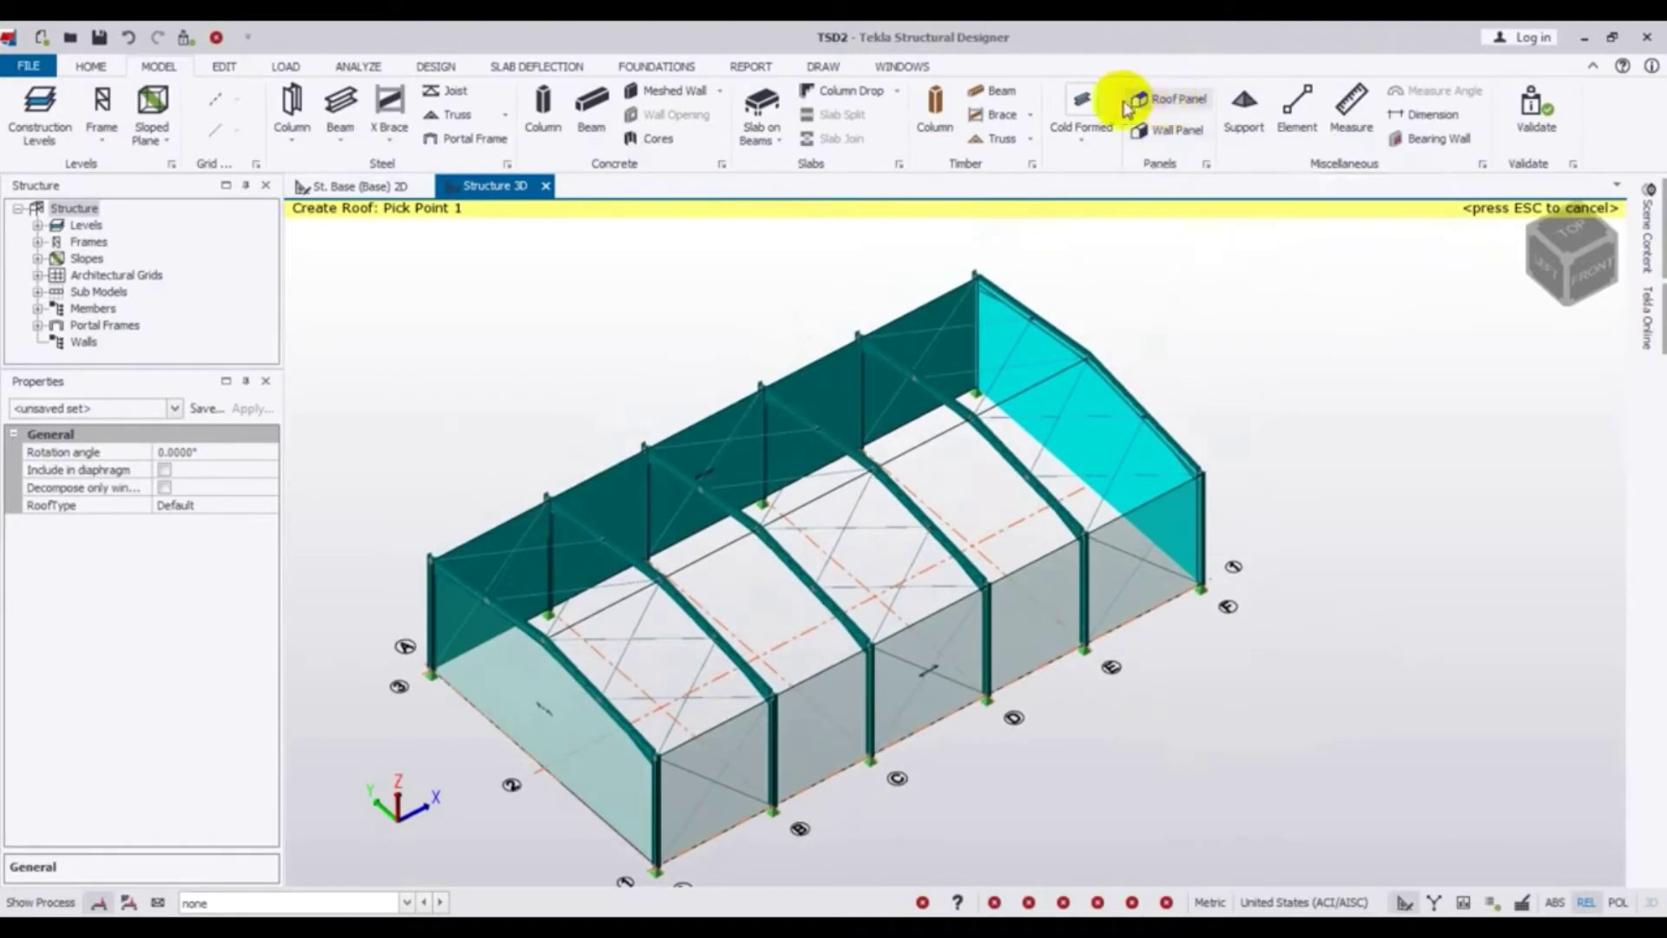
{"action": "middle_click_drag", "start_coordinate": [847, 772], "coordinate": [808, 809]}
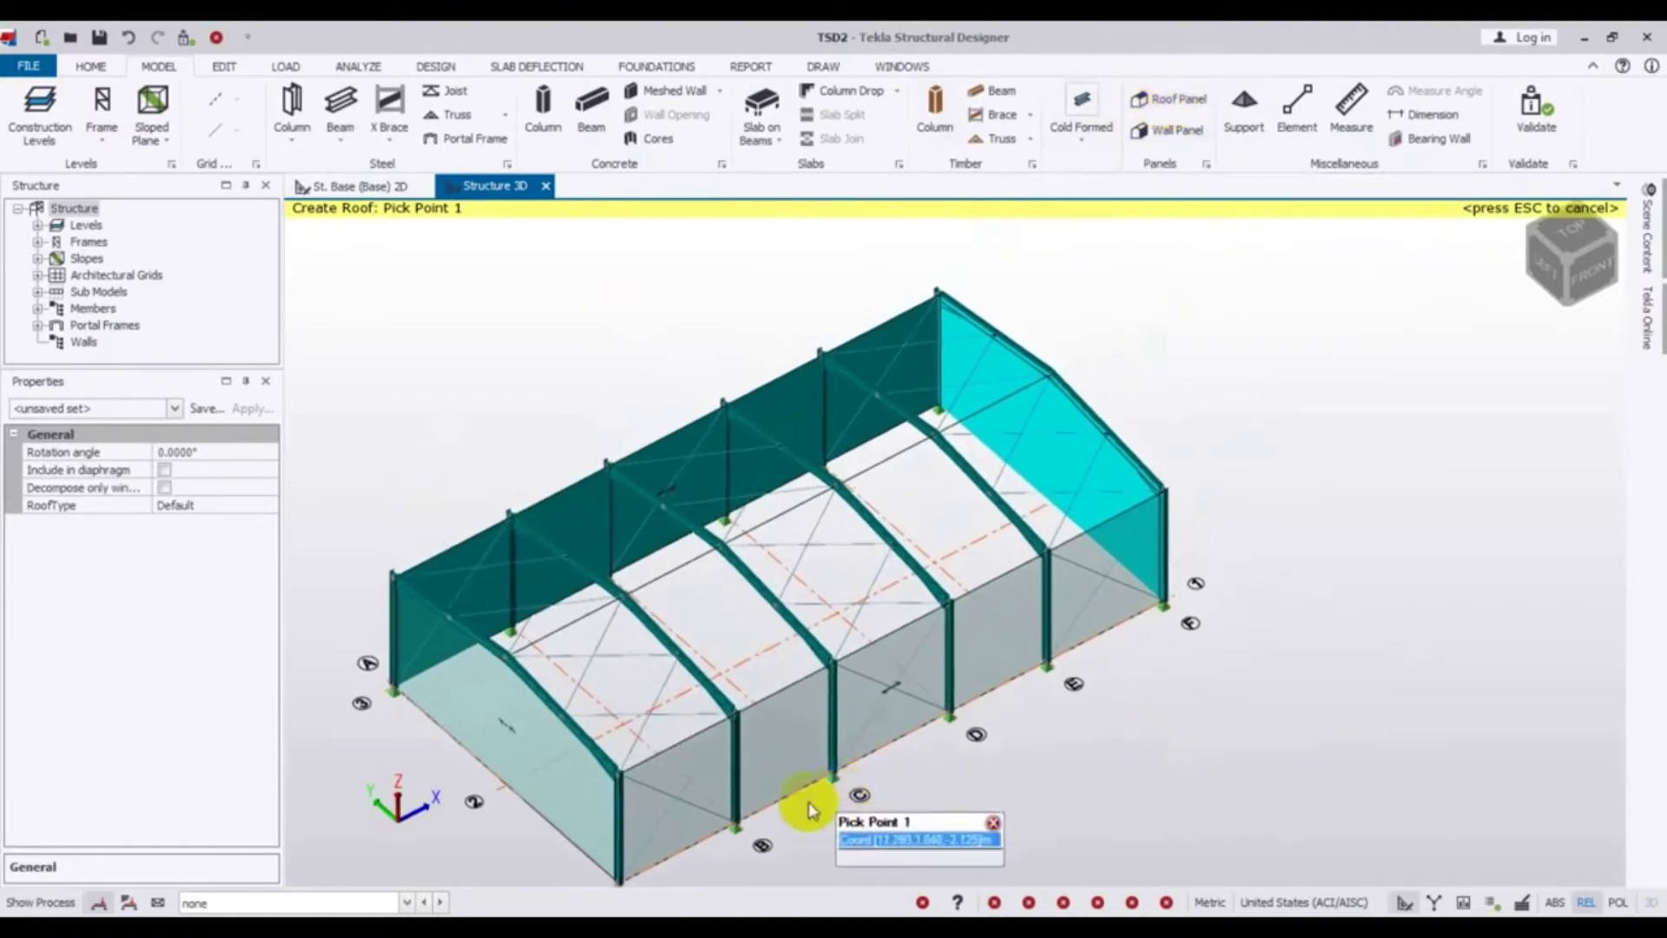
{"action": "left_click", "coordinate": [618, 771]}
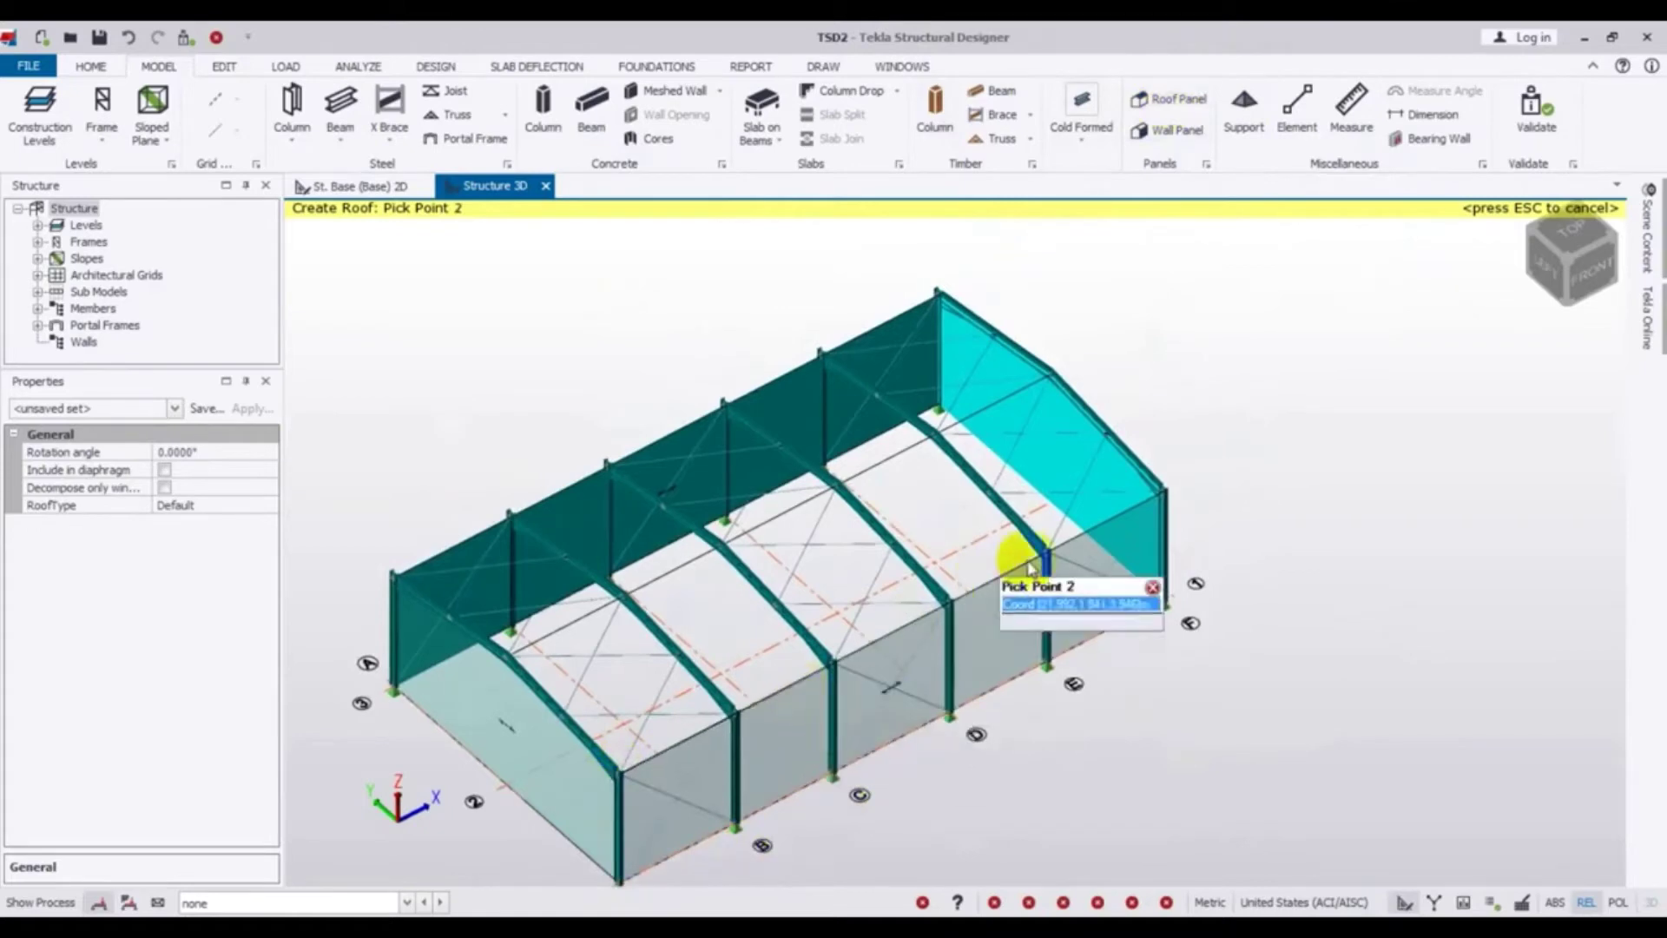
{"action": "left_click", "coordinate": [1164, 494]}
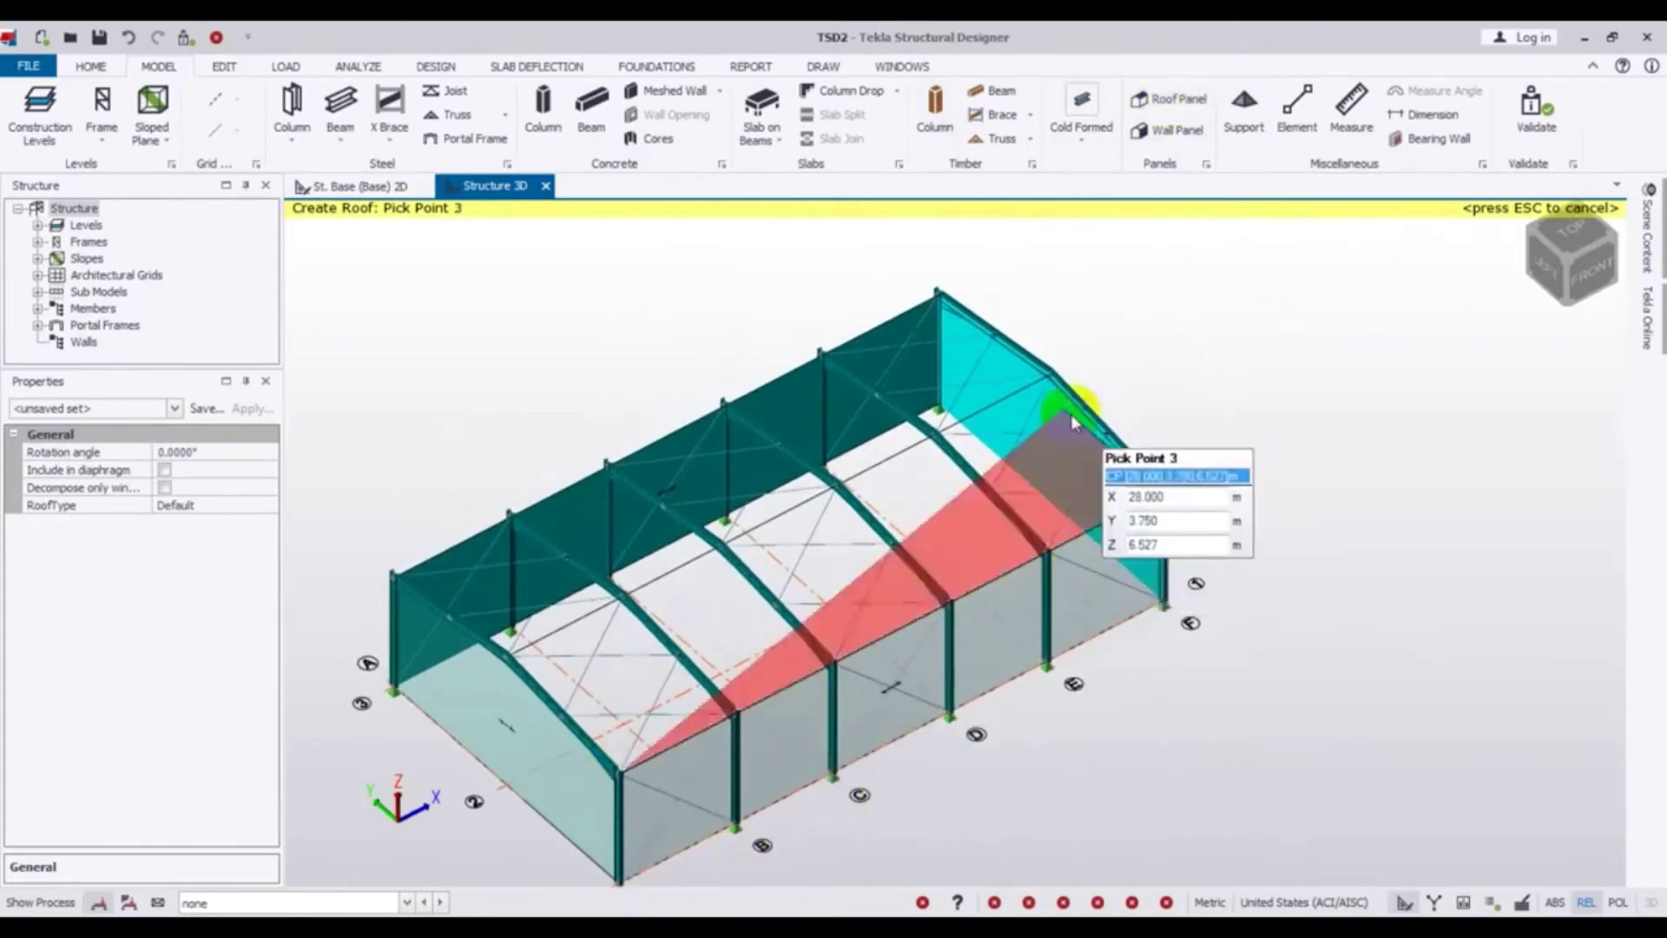
{"action": "left_click", "coordinate": [1050, 375]}
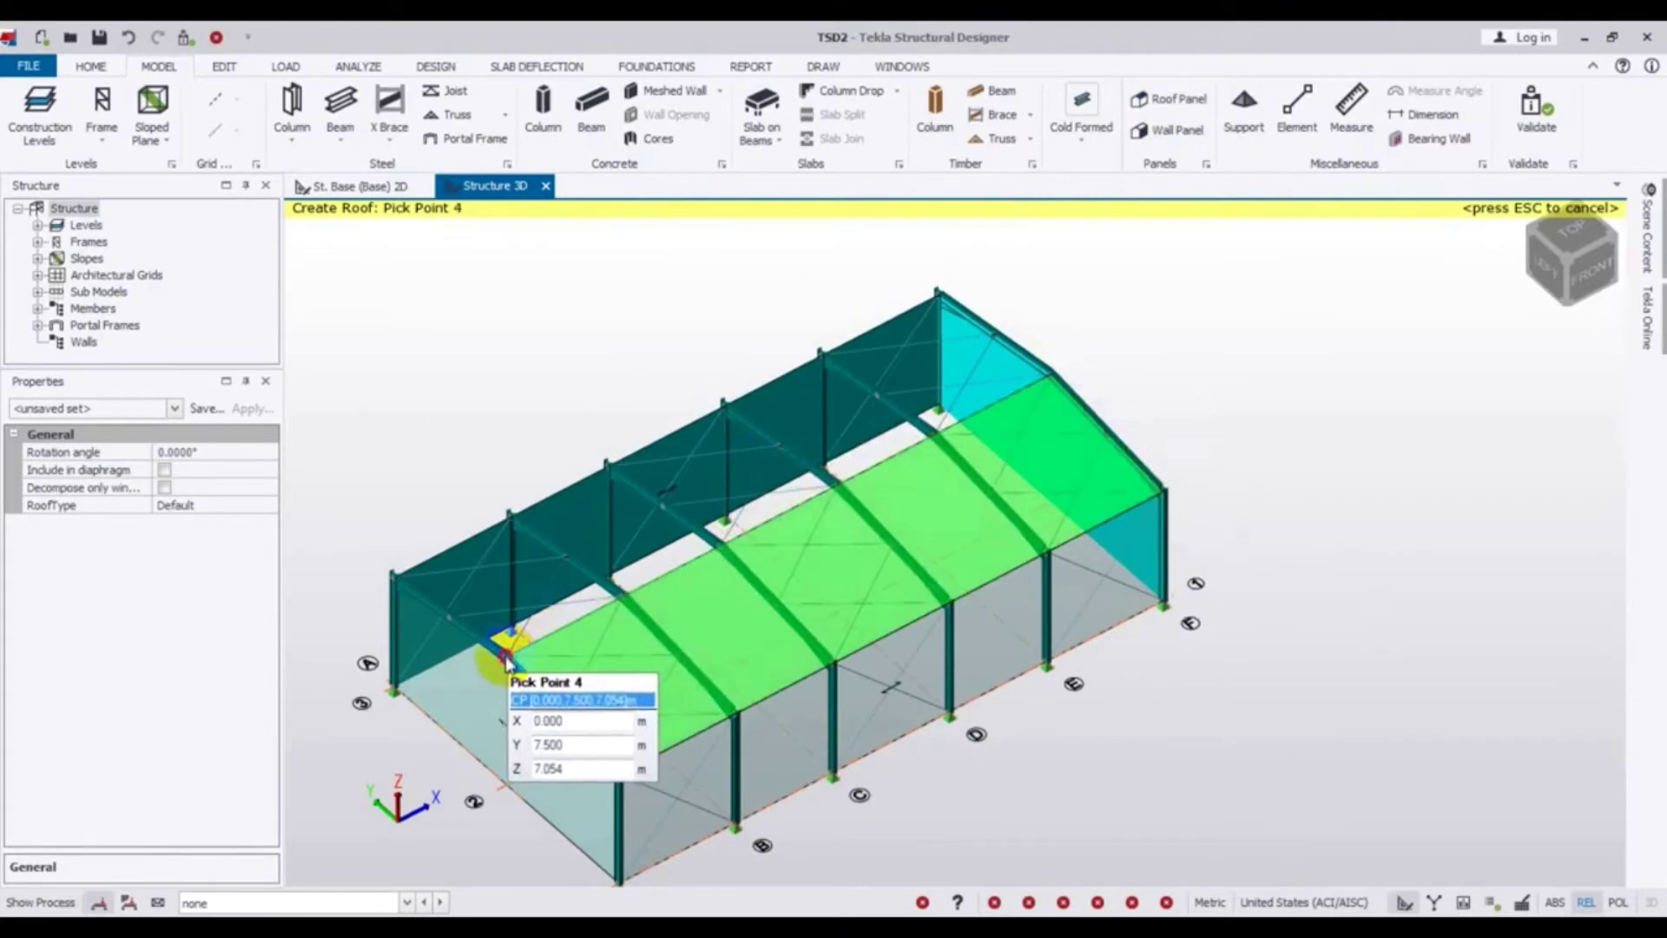
{"action": "left_click", "coordinate": [508, 660]}
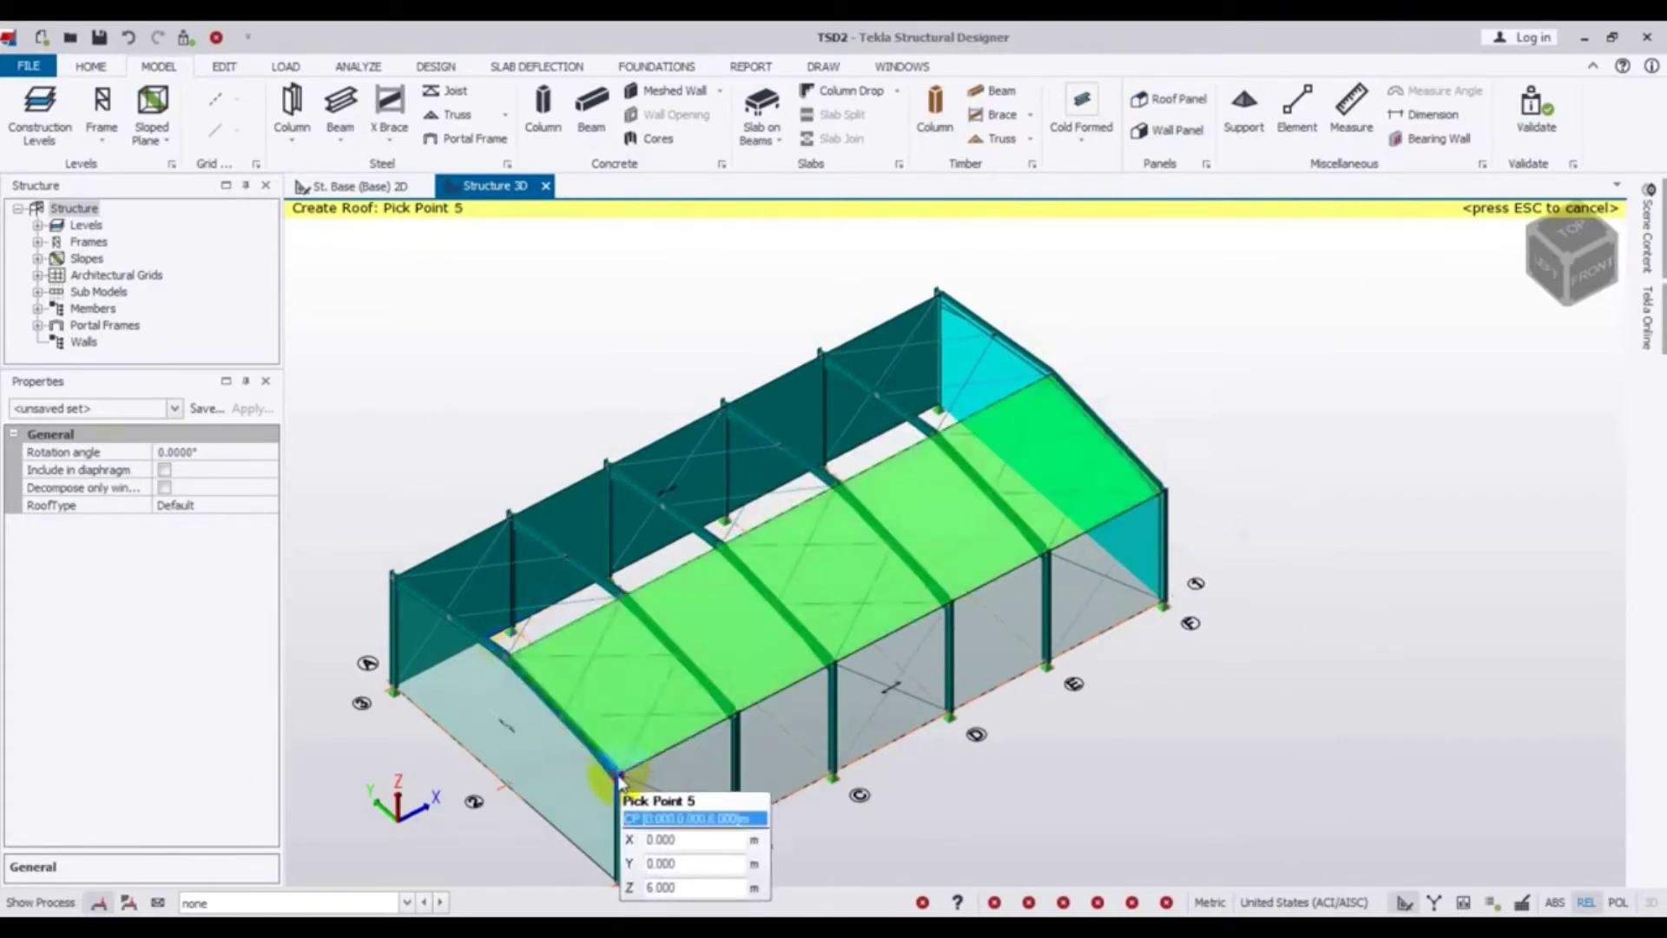
{"action": "left_click", "coordinate": [621, 775]}
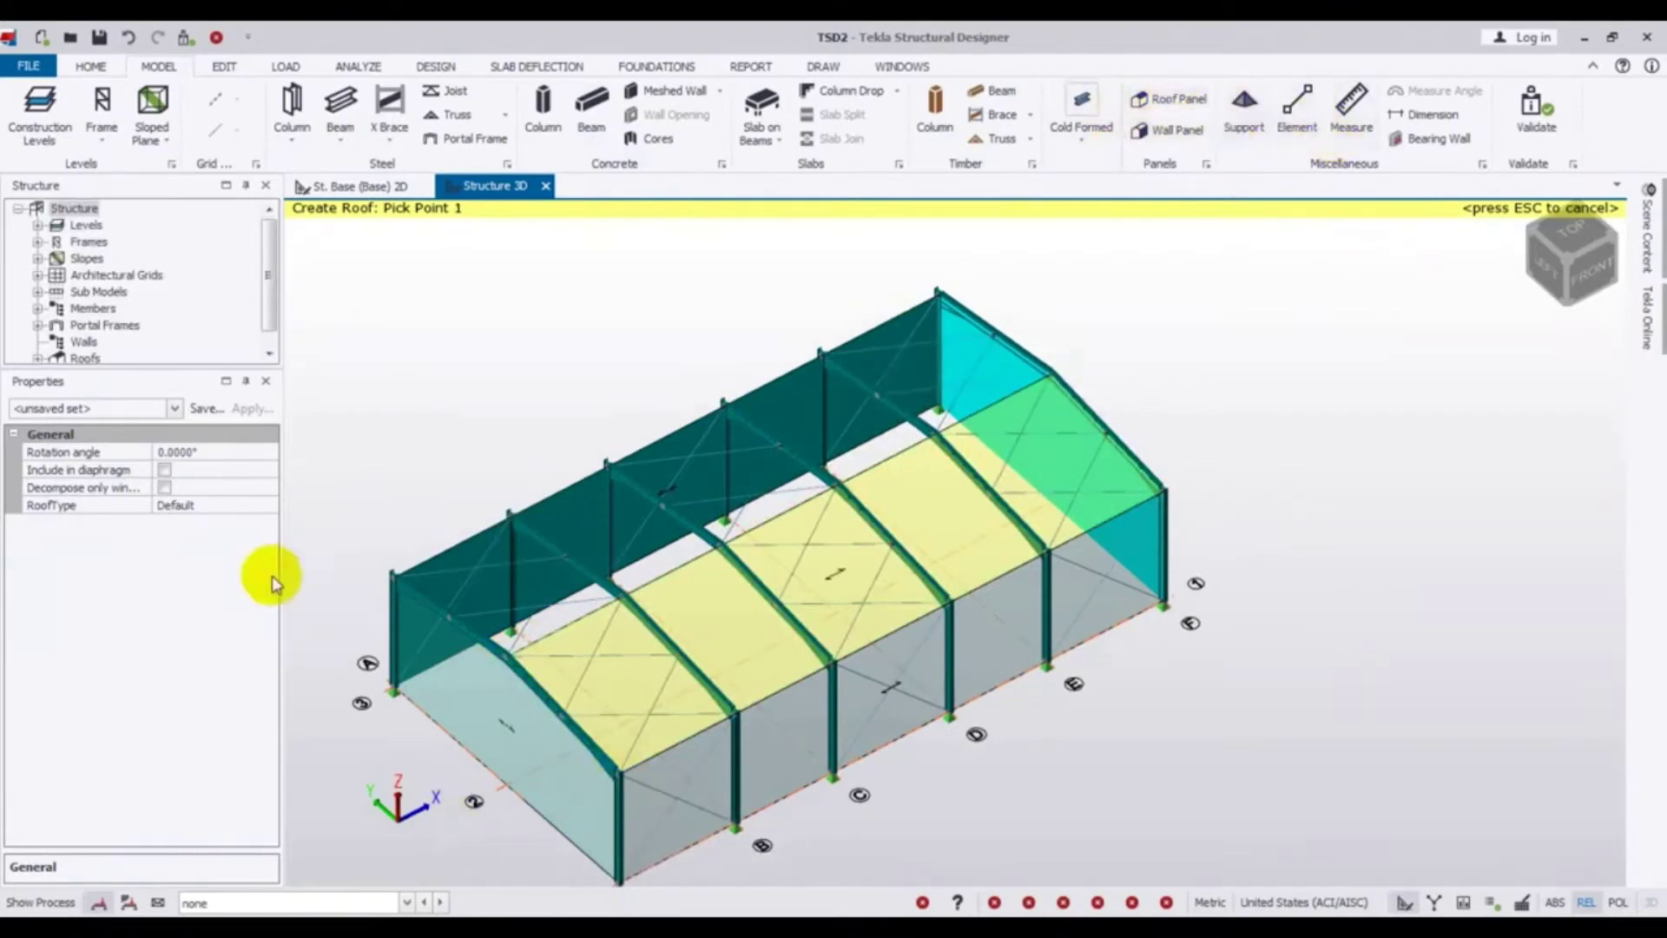
Create a roof panel over the gridline 3 slope, from the 6 m eaves to the ridge between frames F and A
{"action": "left_click", "coordinate": [938, 291]}
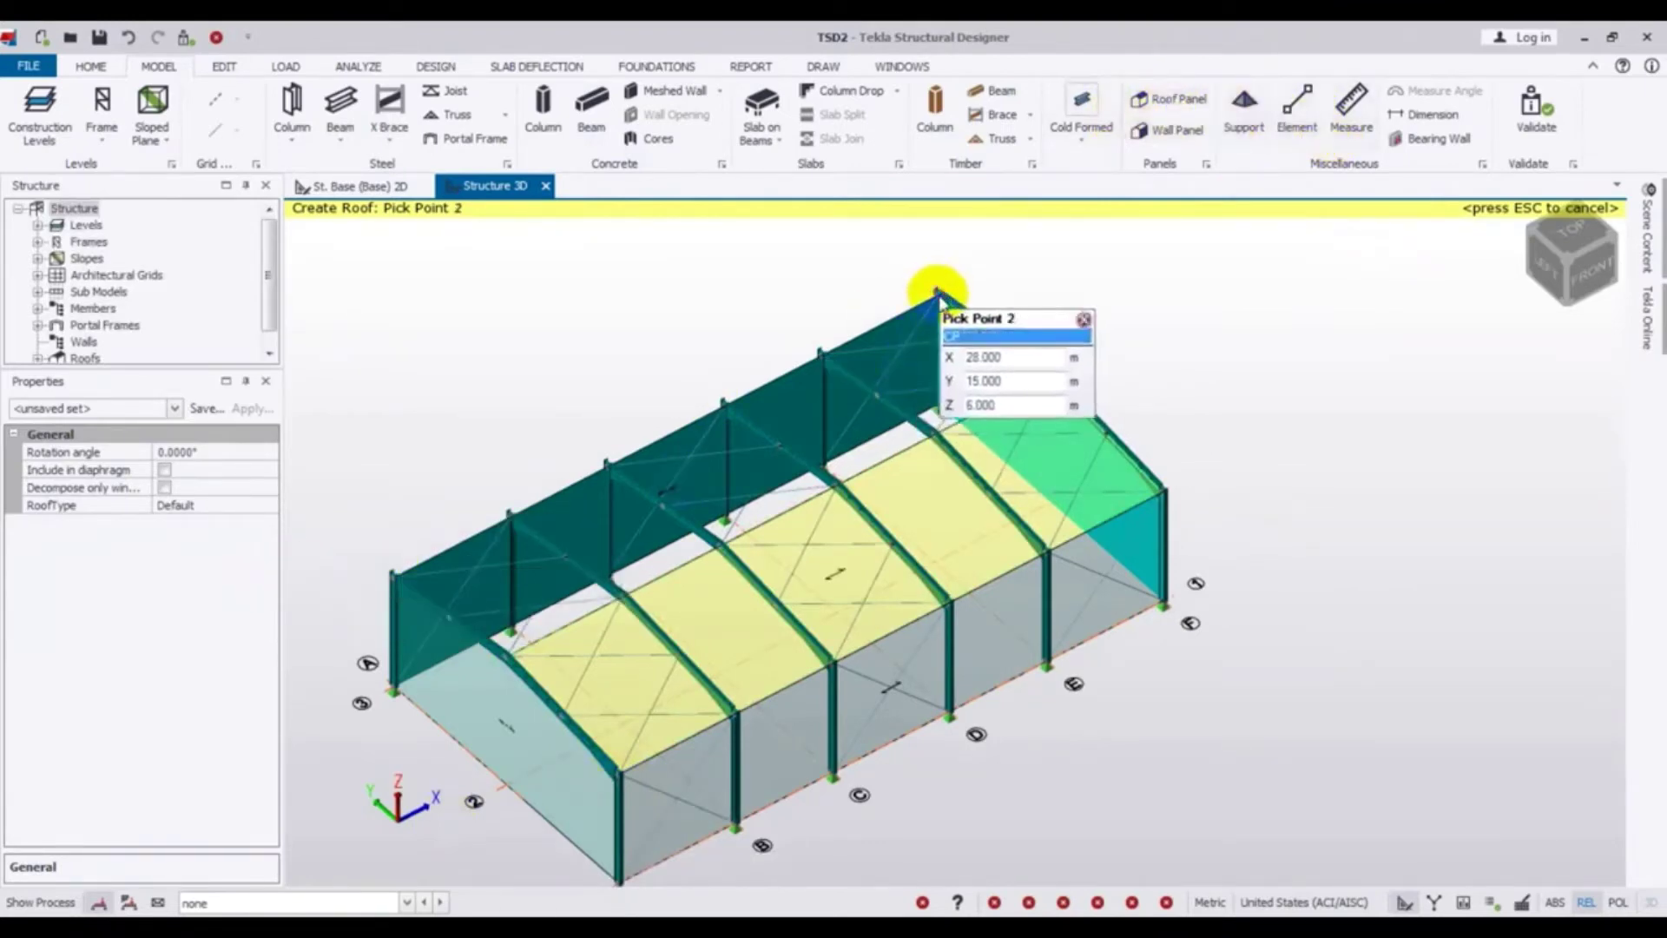
{"action": "left_click", "coordinate": [1049, 379]}
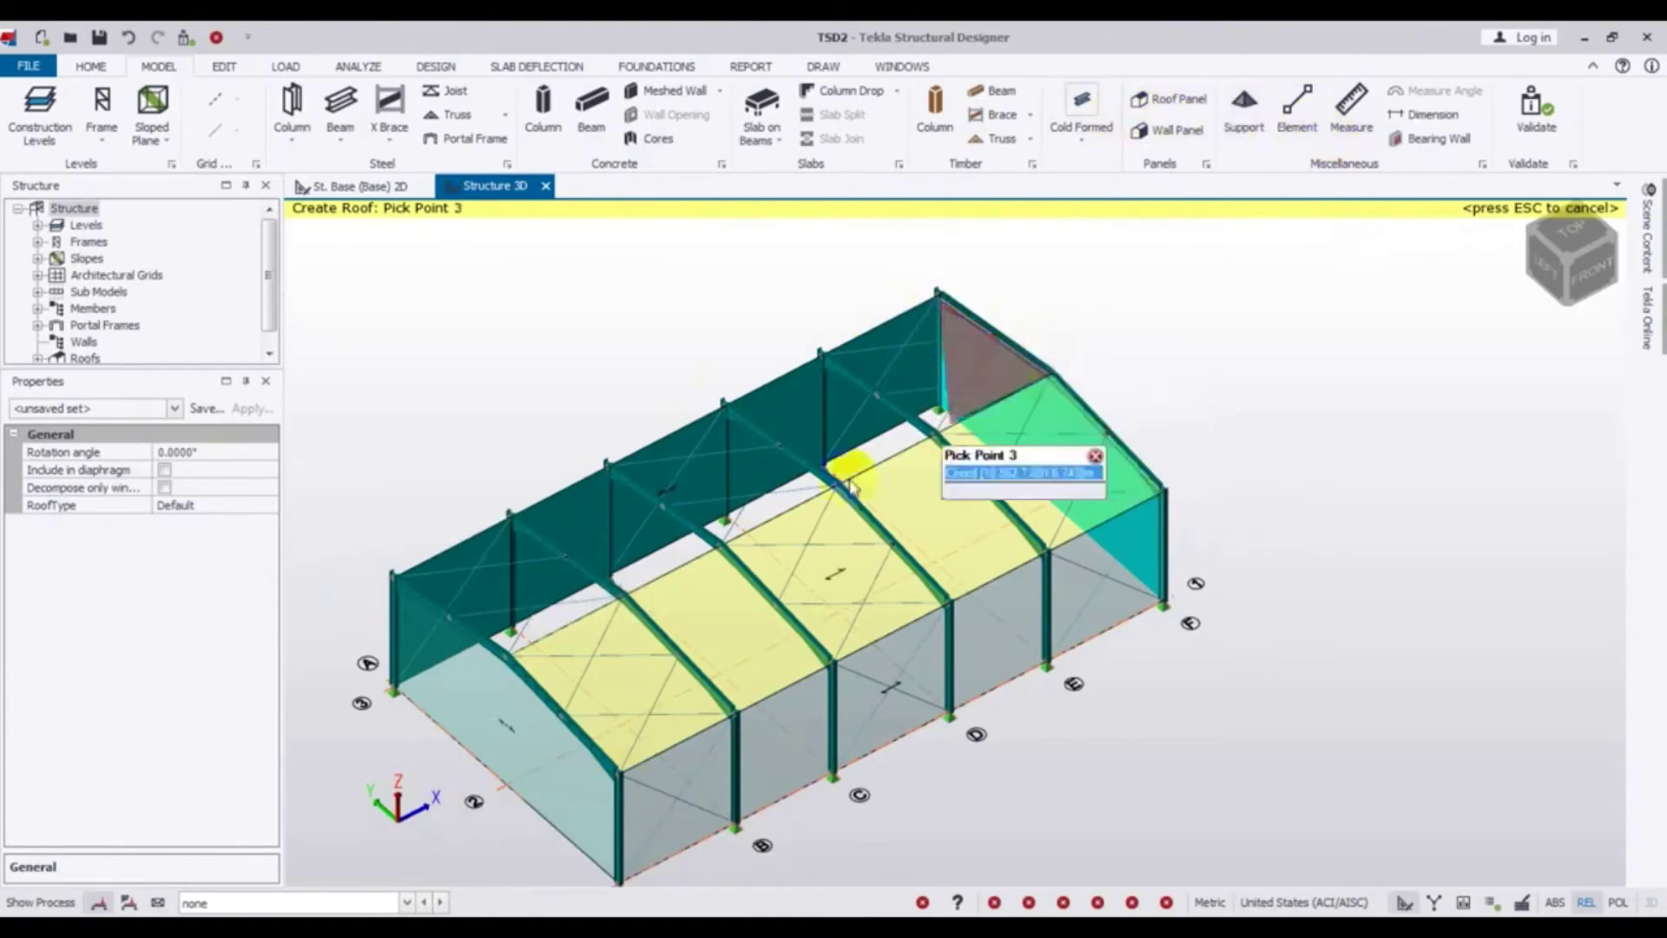
{"action": "left_click", "coordinate": [509, 653]}
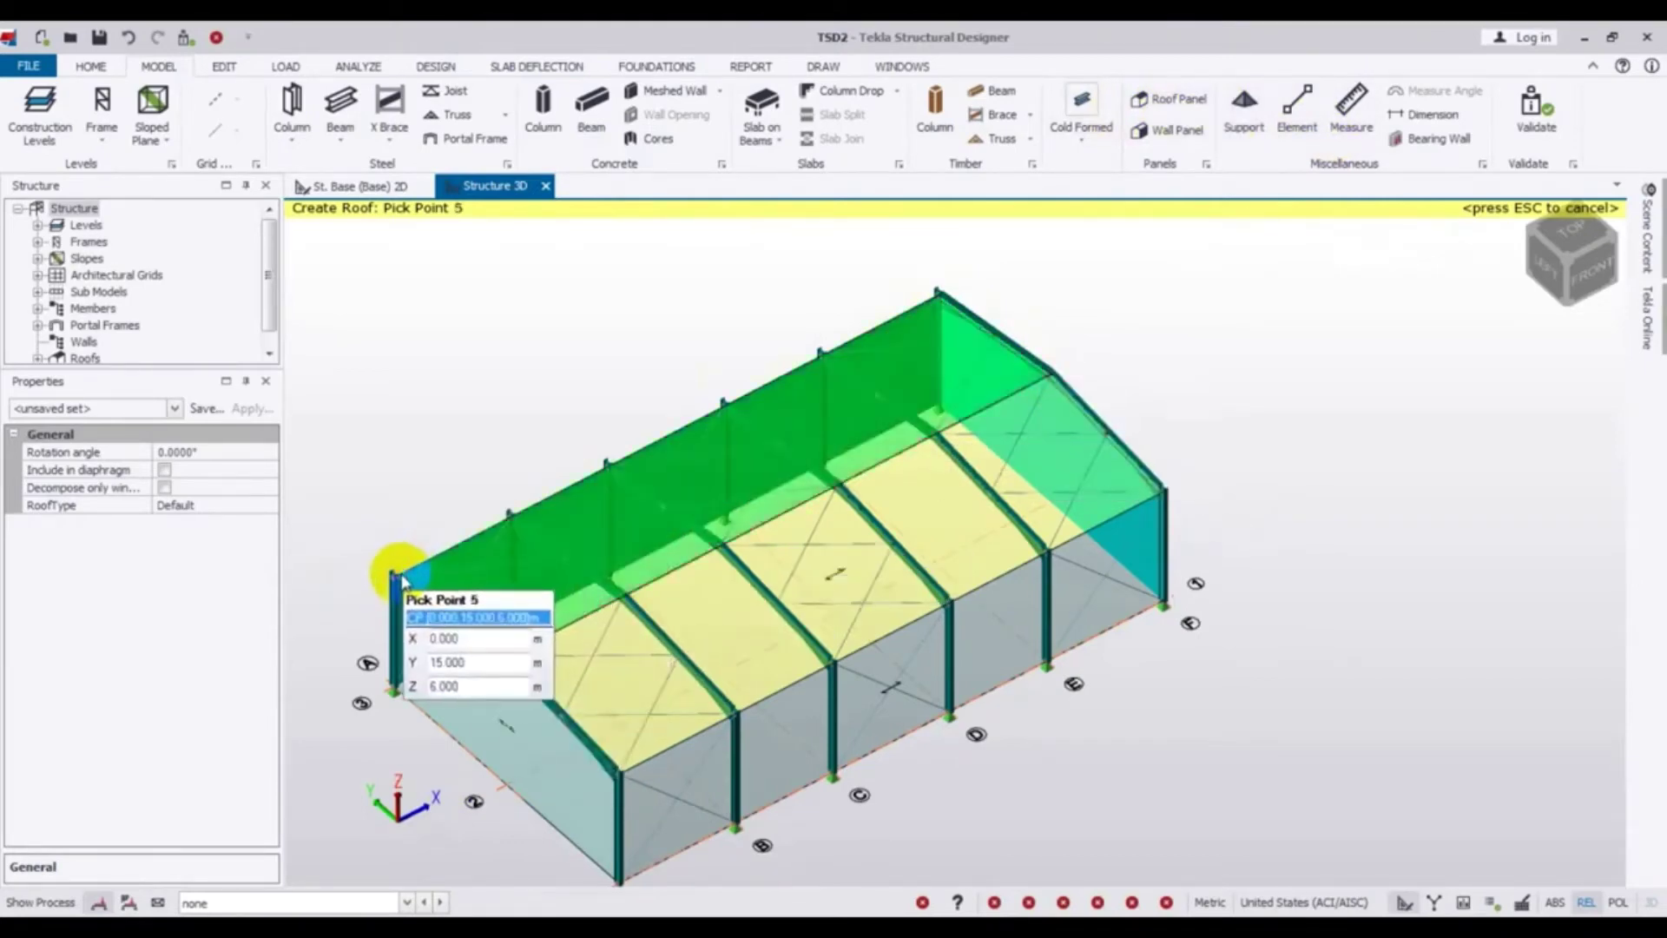
{"action": "left_click", "coordinate": [936, 292]}
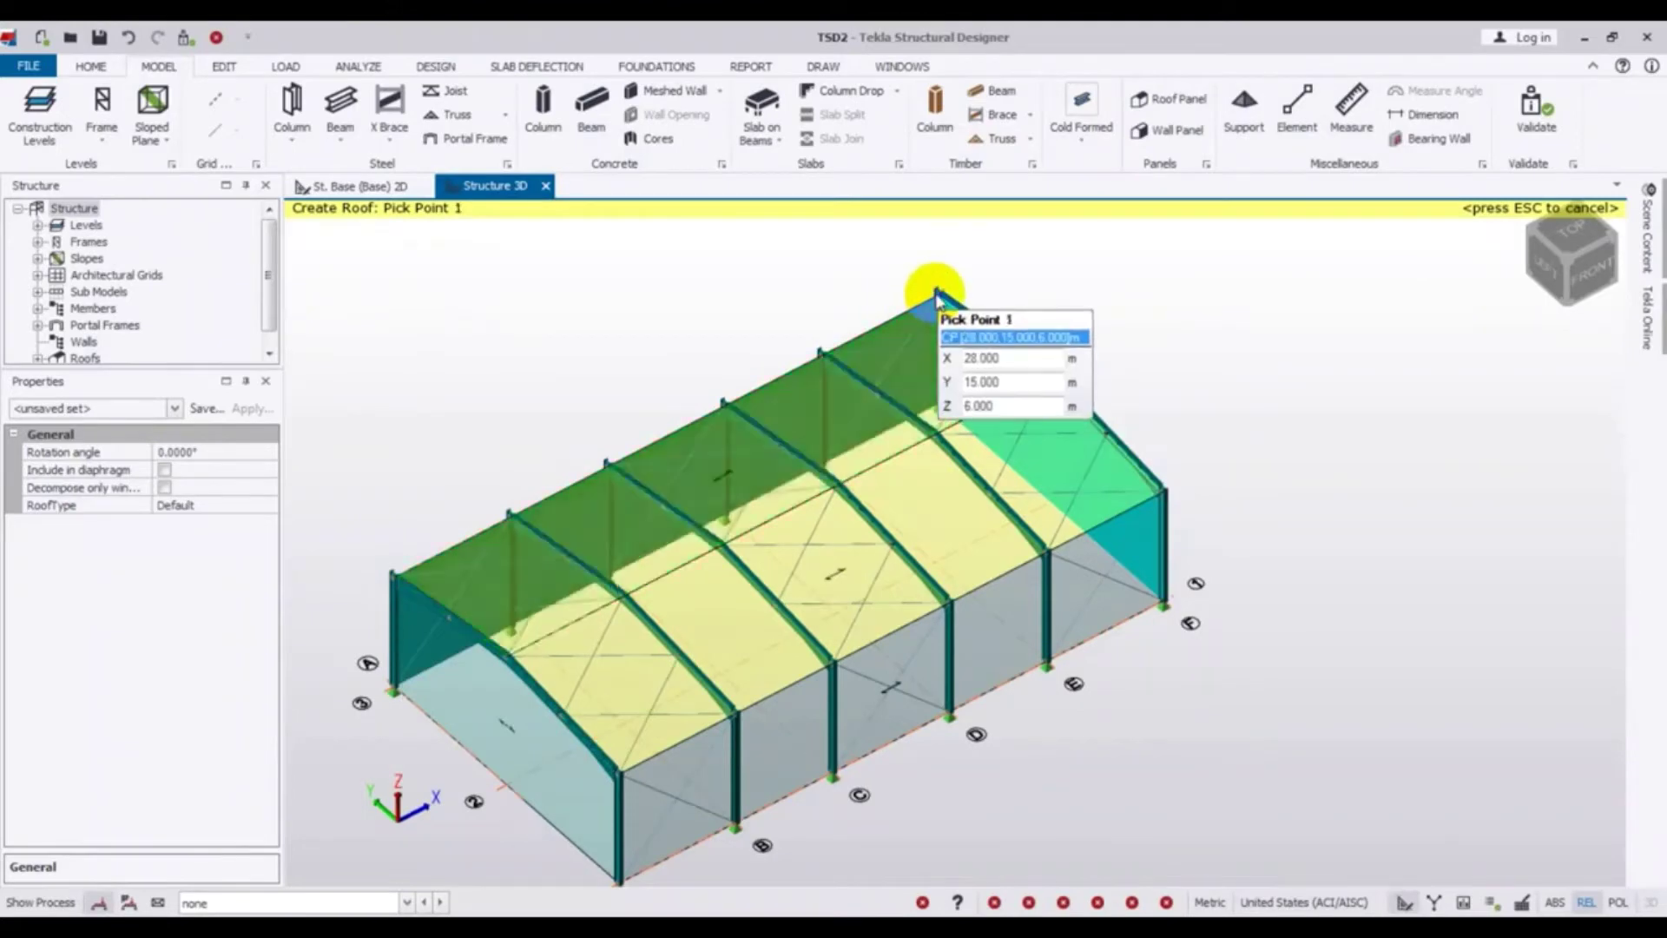
{"action": "middle_click_drag", "start_coordinate": [1072, 681], "coordinate": [1161, 633]}
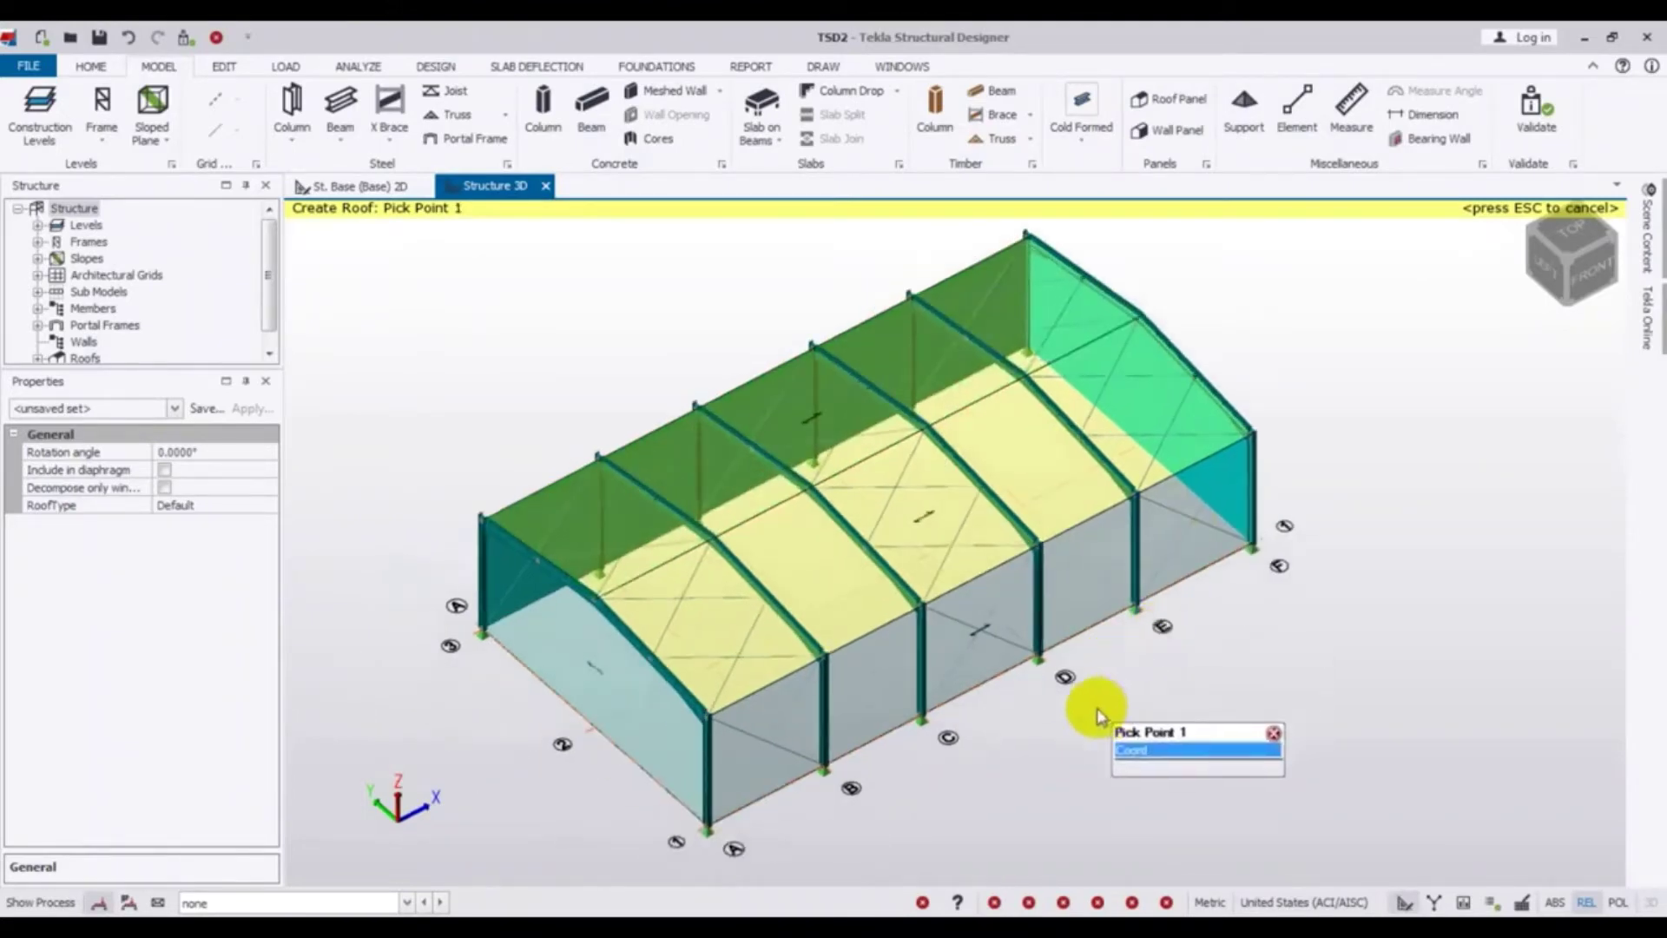
{"action": "middle_click_drag", "start_coordinate": [995, 779], "coordinate": [1046, 742], "text": "shift"}
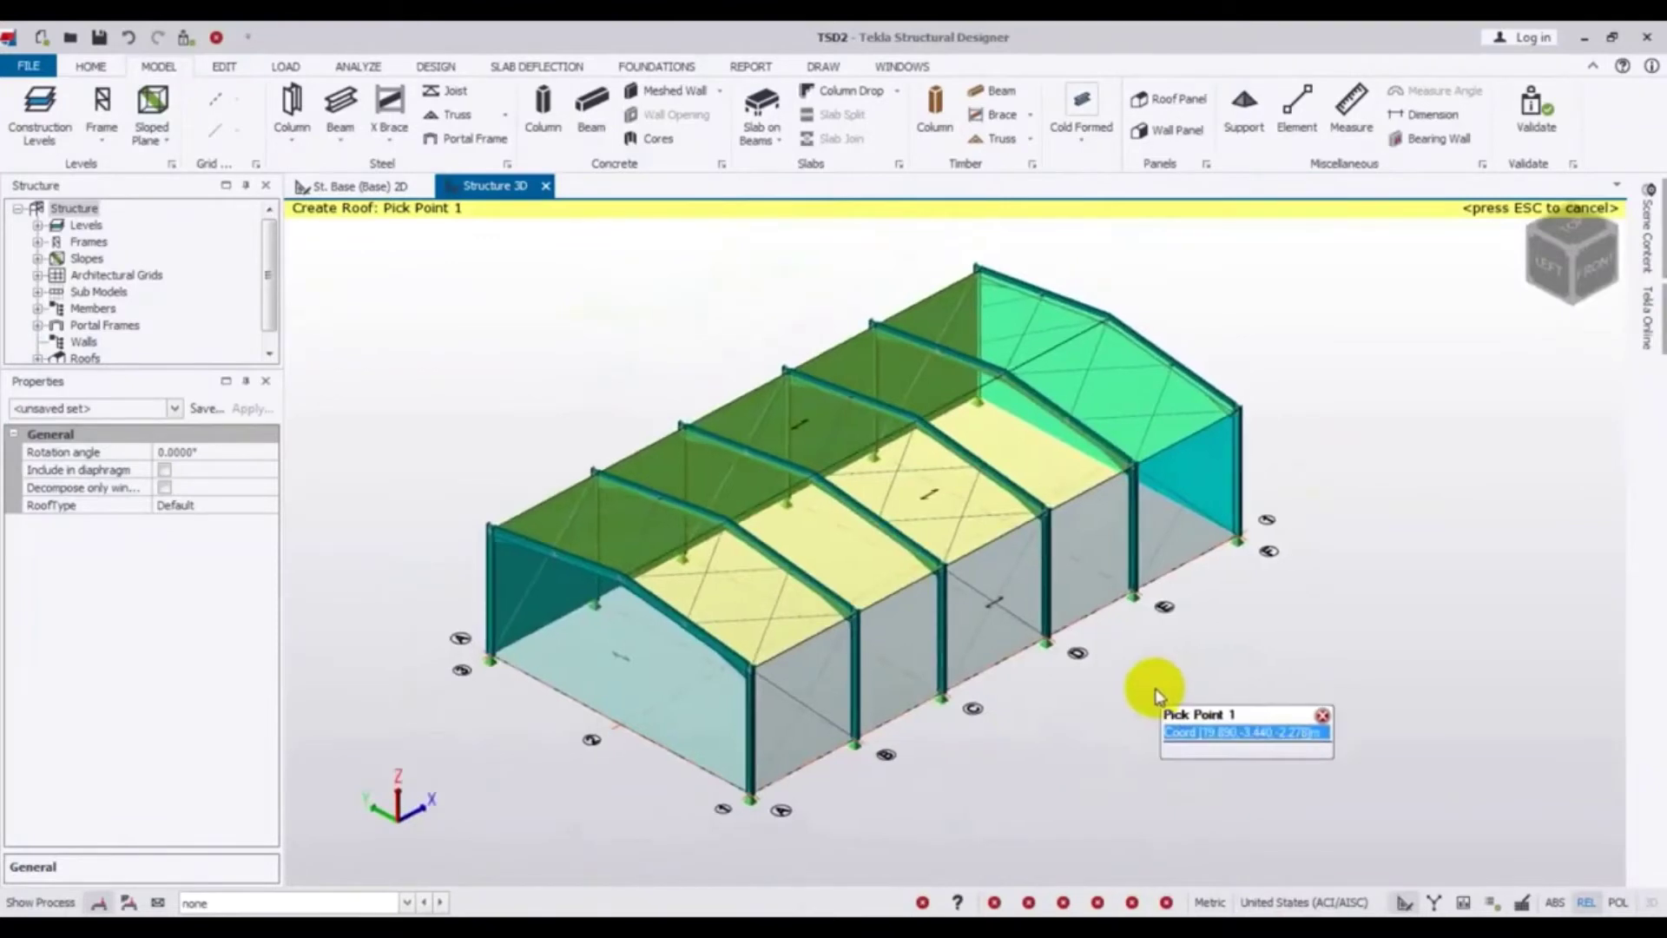
{"action": "middle_click_drag", "start_coordinate": [1157, 692], "coordinate": [1184, 718]}
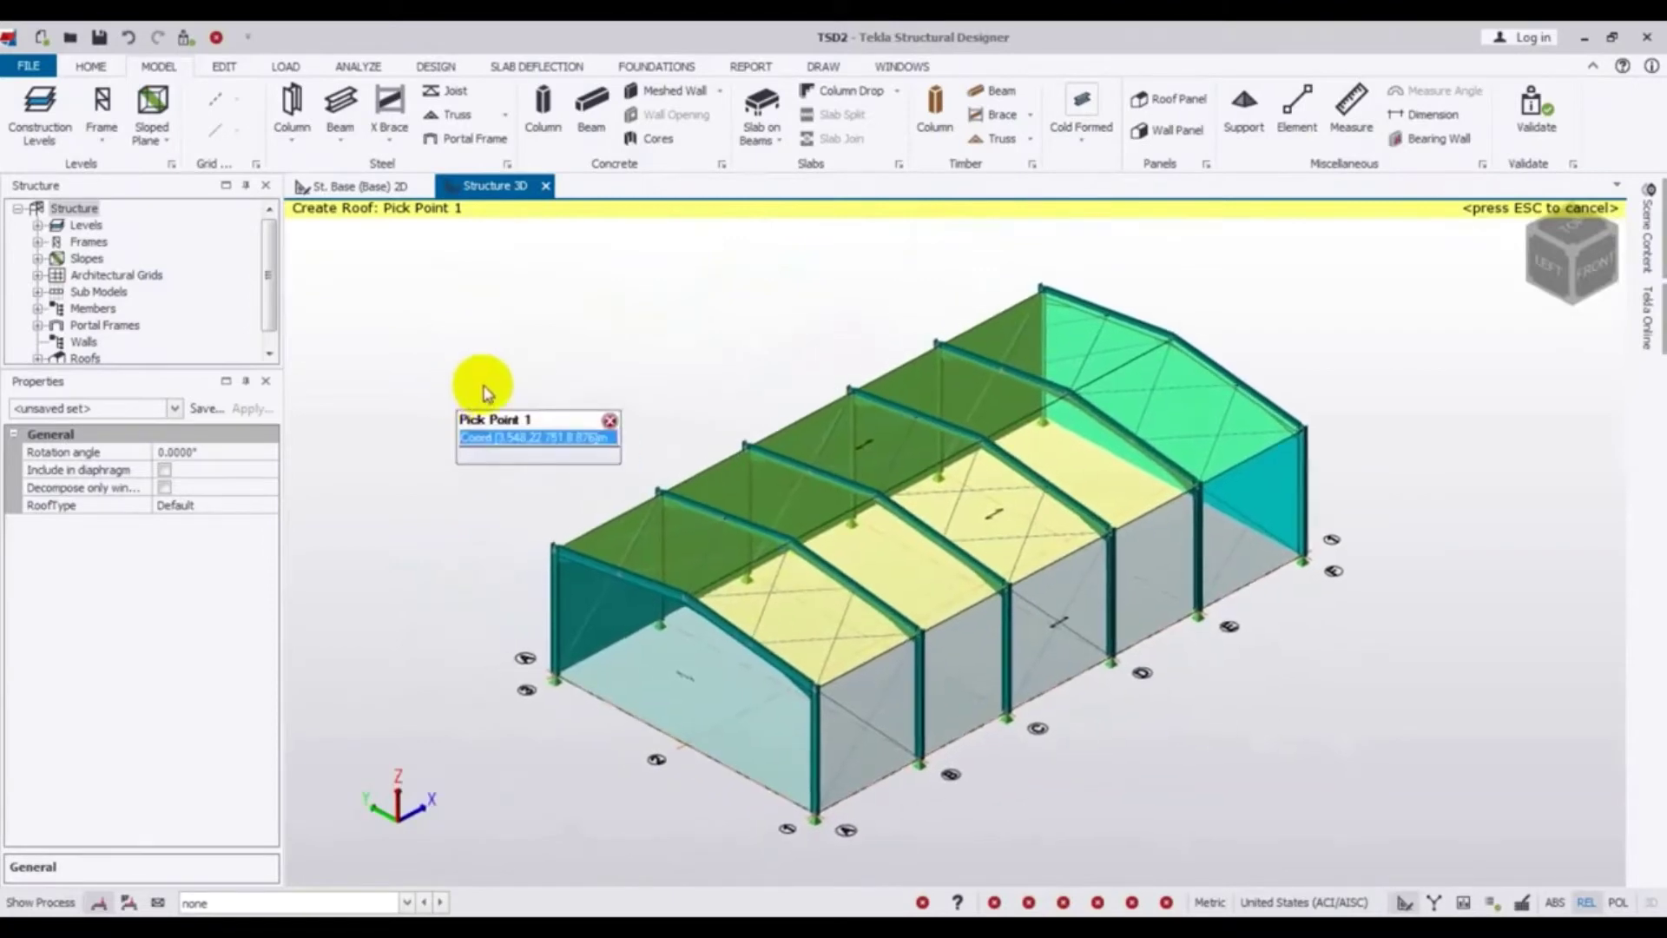
{"action": "key", "text": "Escape"}
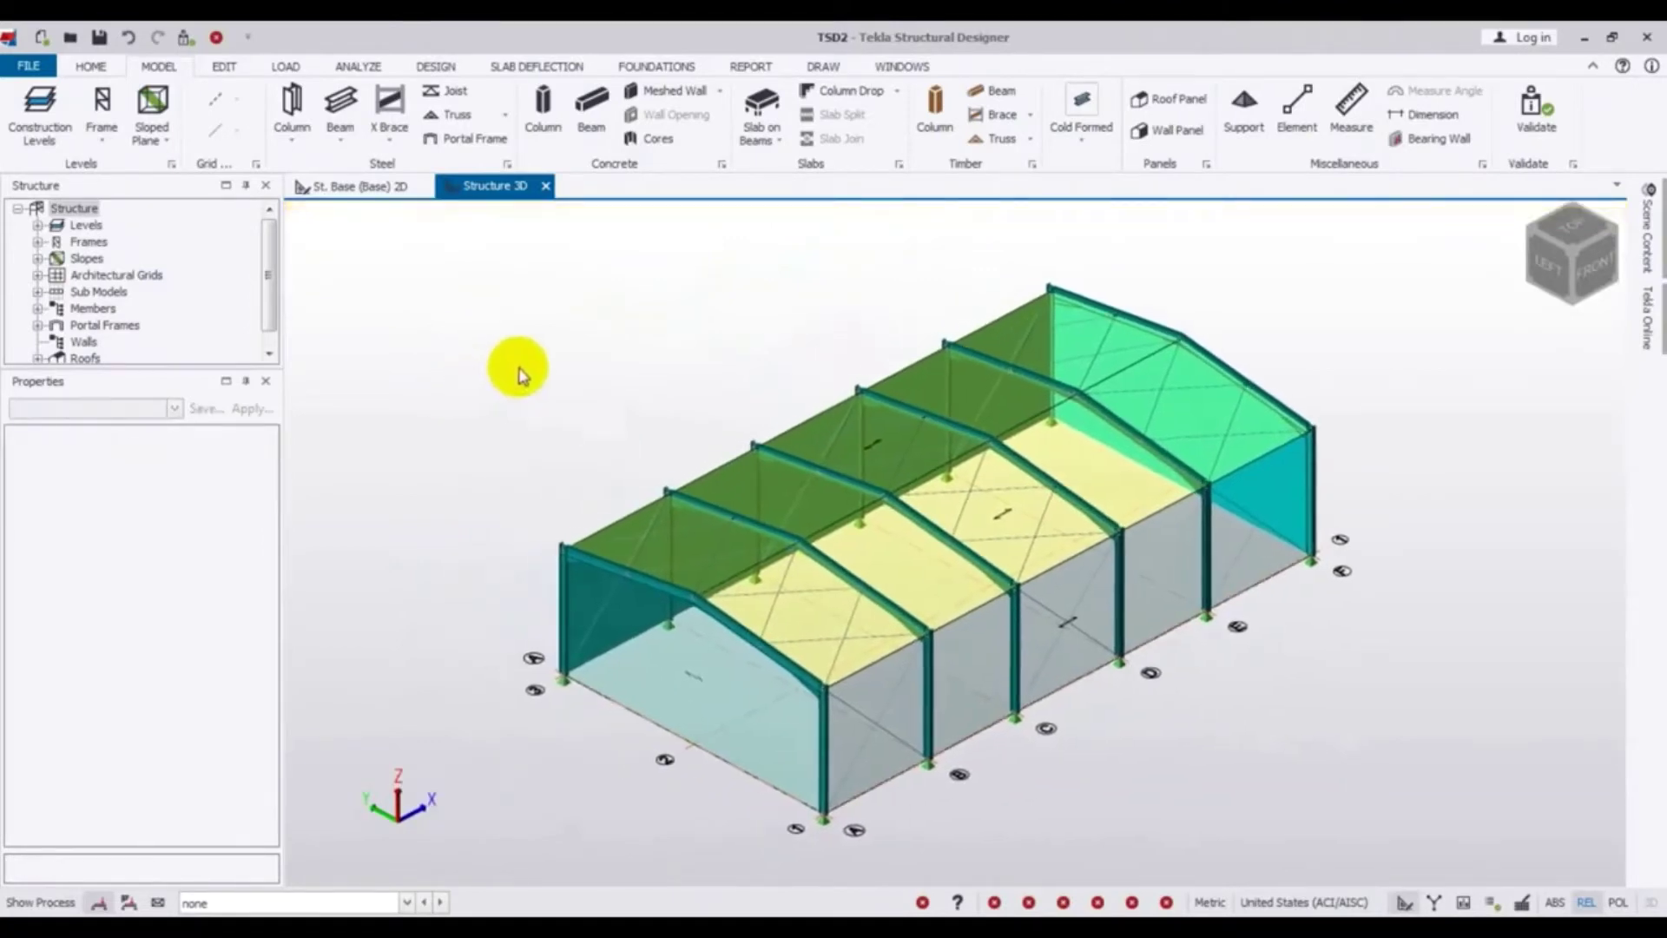
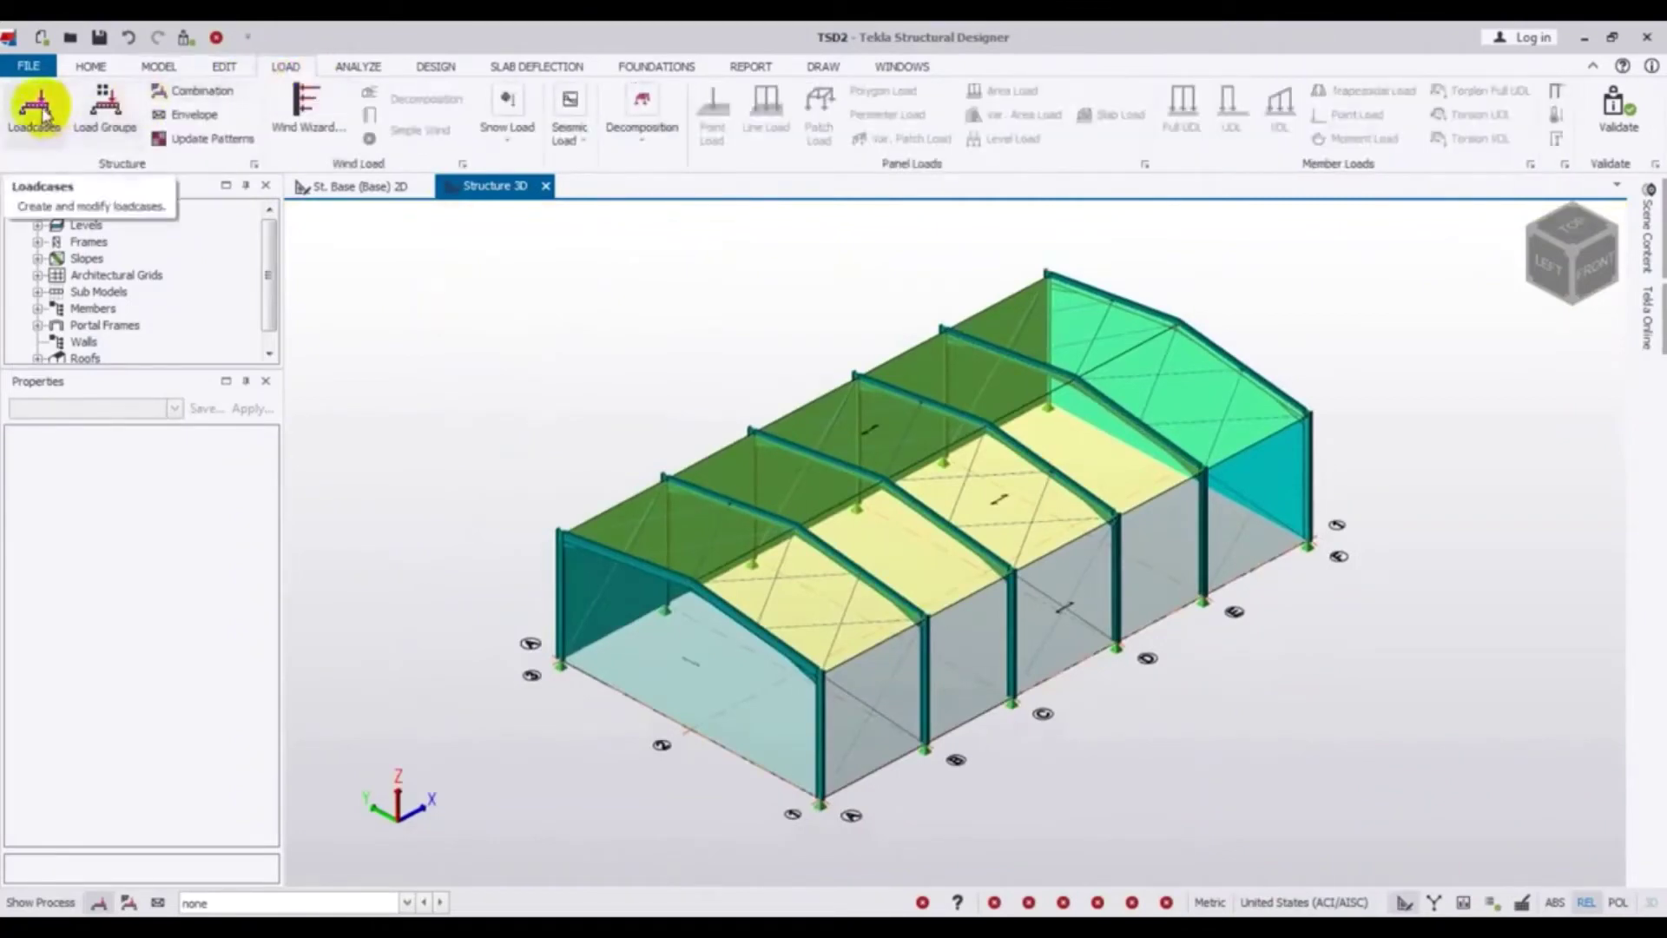
Delete the Snow and Roof Live loadcases from the loadcase list
{"action": "left_click", "coordinate": [39, 108]}
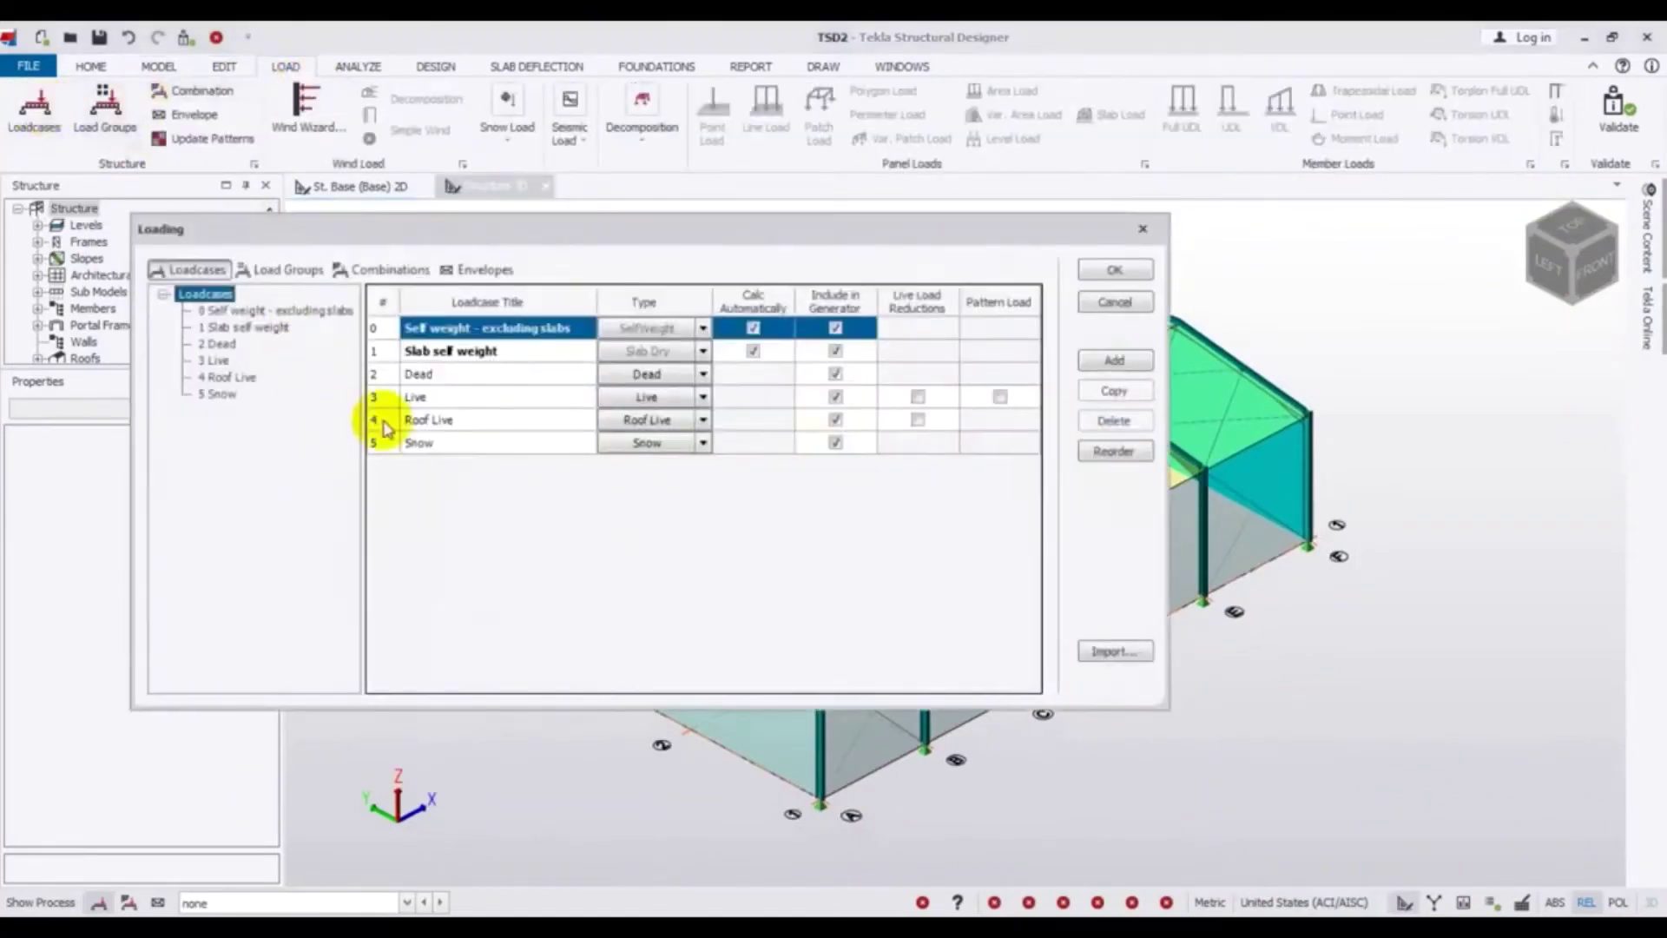
{"action": "left_click", "coordinate": [380, 422]}
{"action": "left_click", "coordinate": [385, 444]}
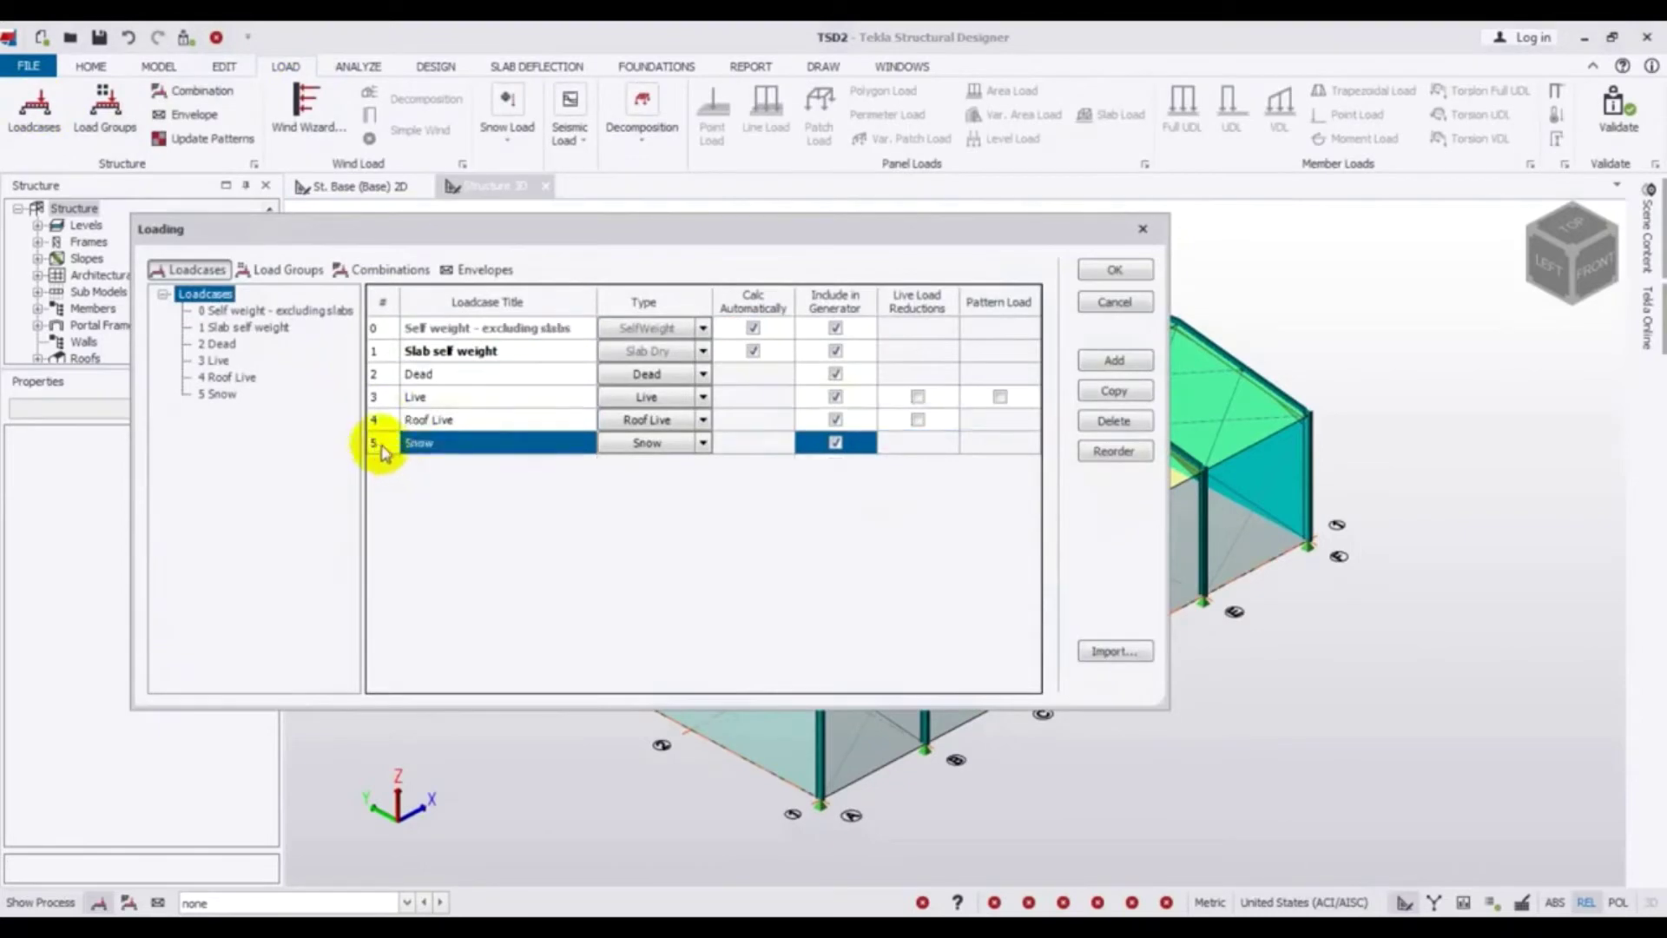
{"action": "left_click", "coordinate": [1112, 420]}
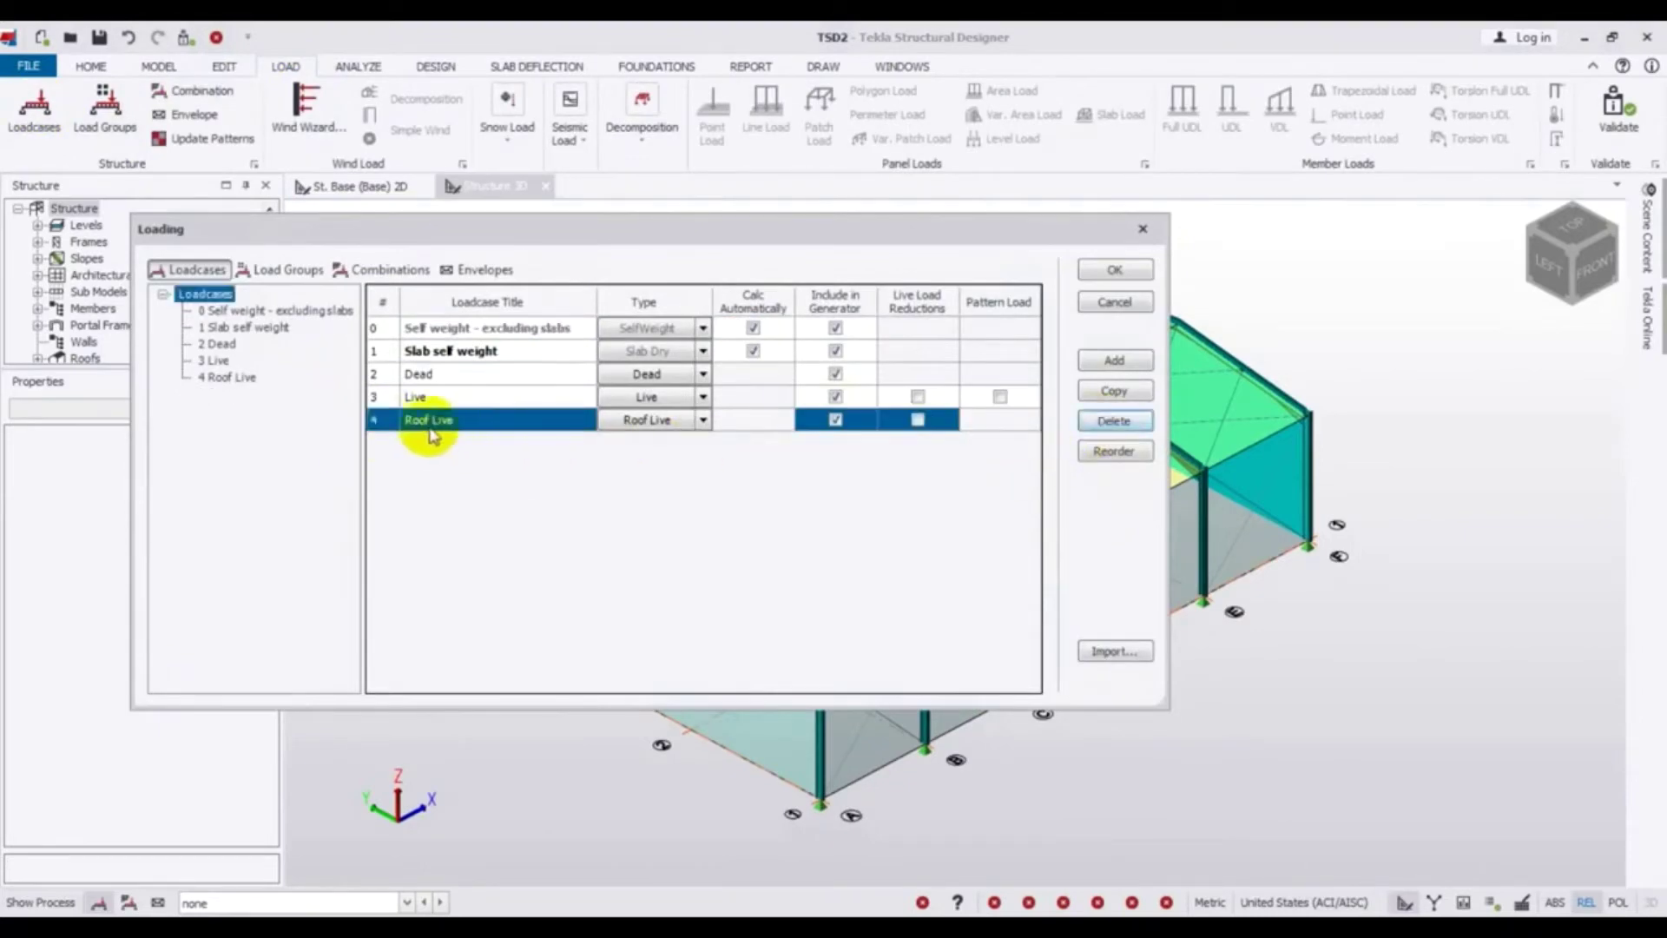
{"action": "left_click", "coordinate": [1116, 422]}
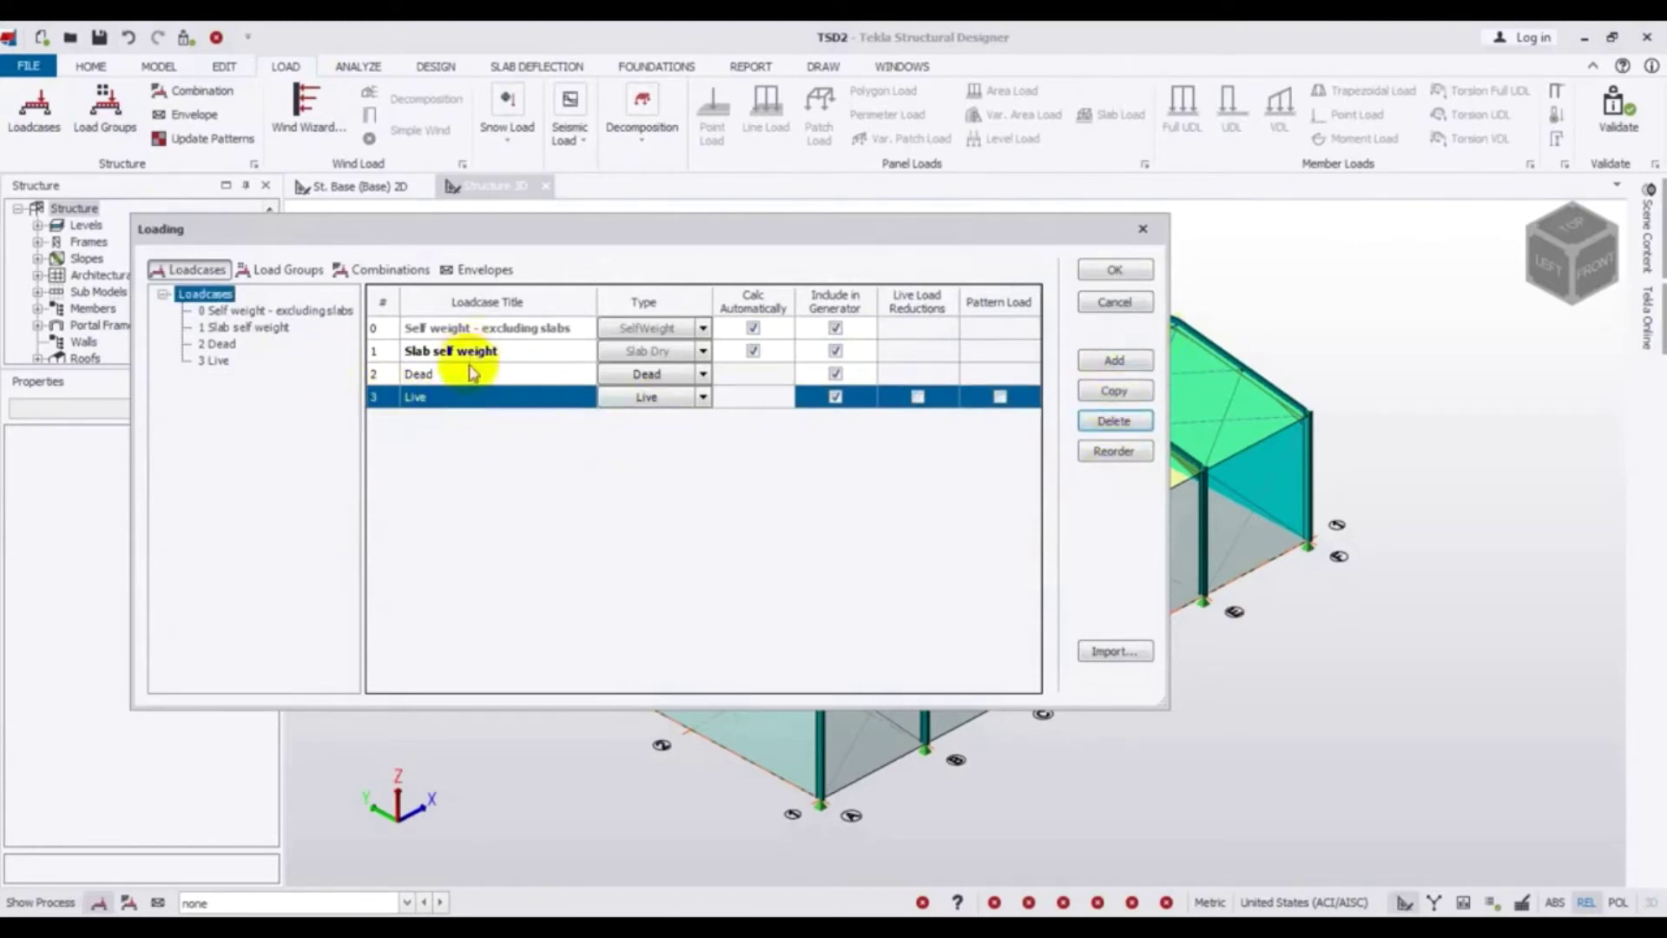
Add a loadcase titled WL with type Wind and accept the loading definitions
{"action": "left_click", "coordinate": [1115, 361]}
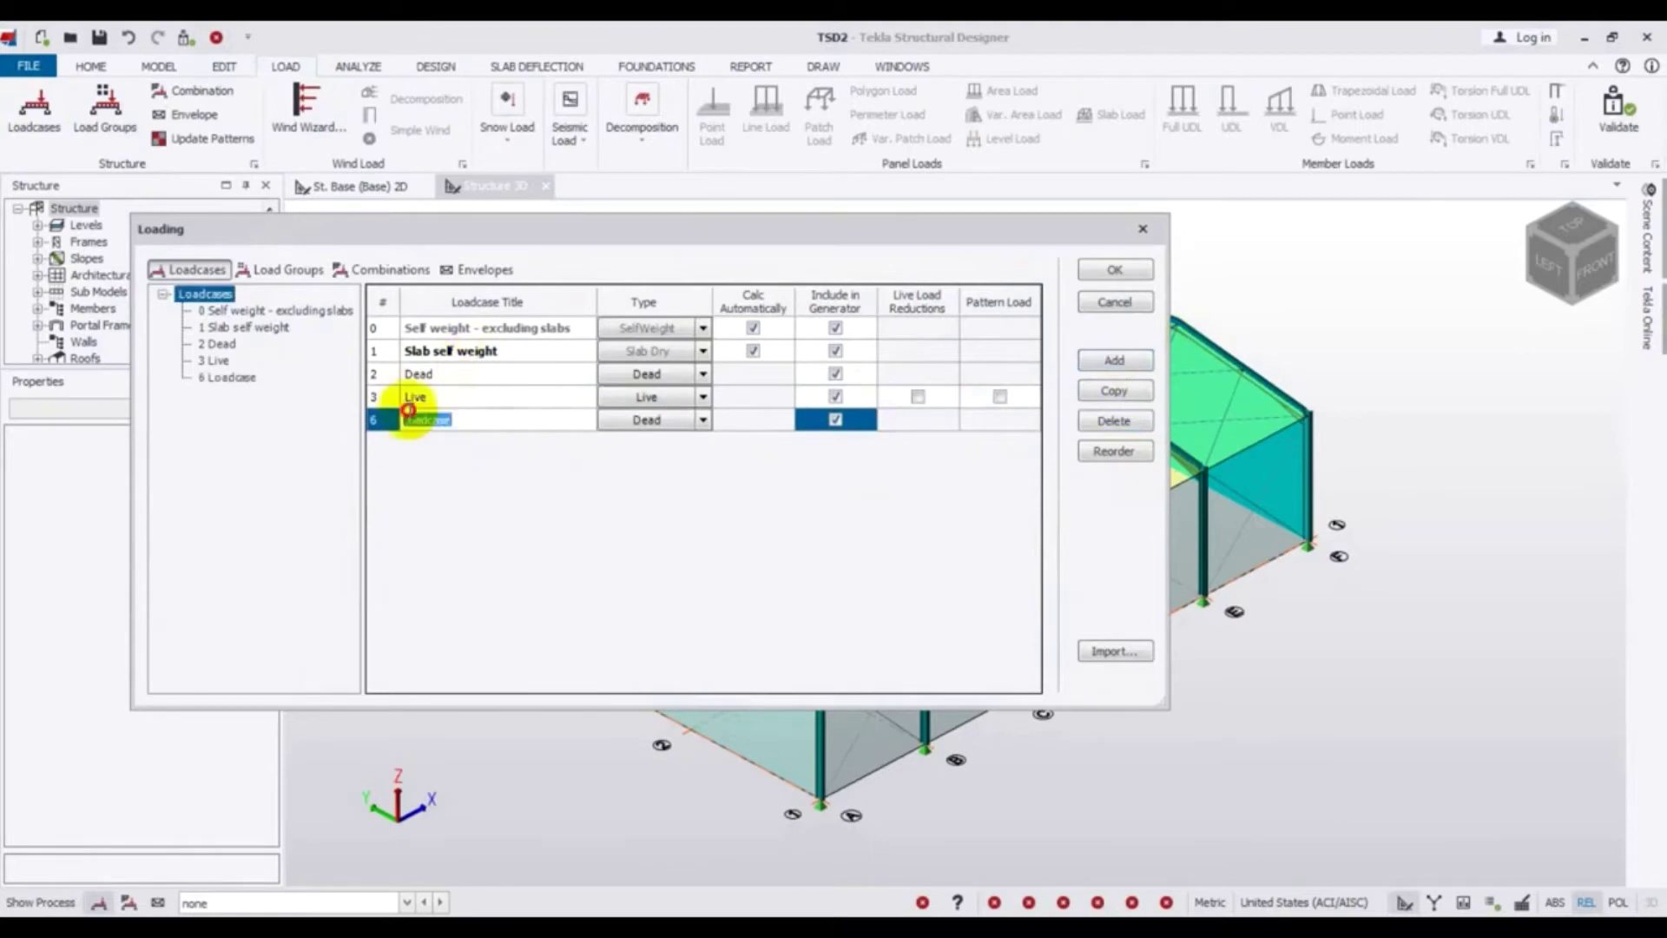
{"action": "left_click", "coordinate": [674, 425]}
{"action": "left_click", "coordinate": [702, 419]}
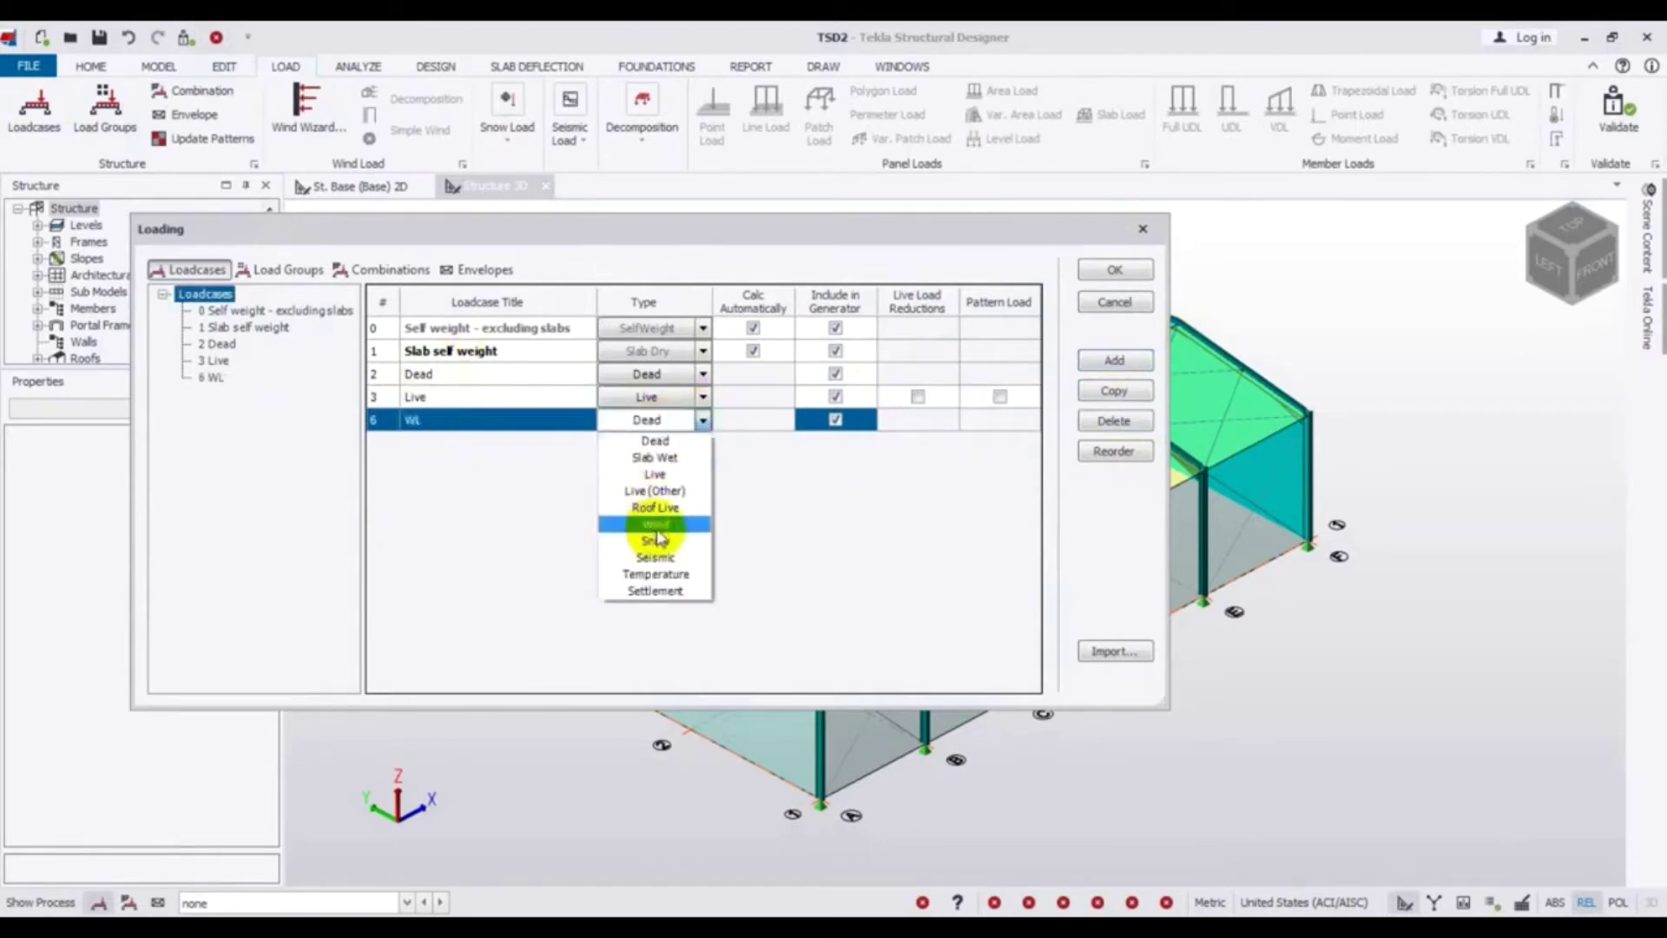
{"action": "left_click", "coordinate": [654, 523]}
{"action": "left_click", "coordinate": [1115, 271]}
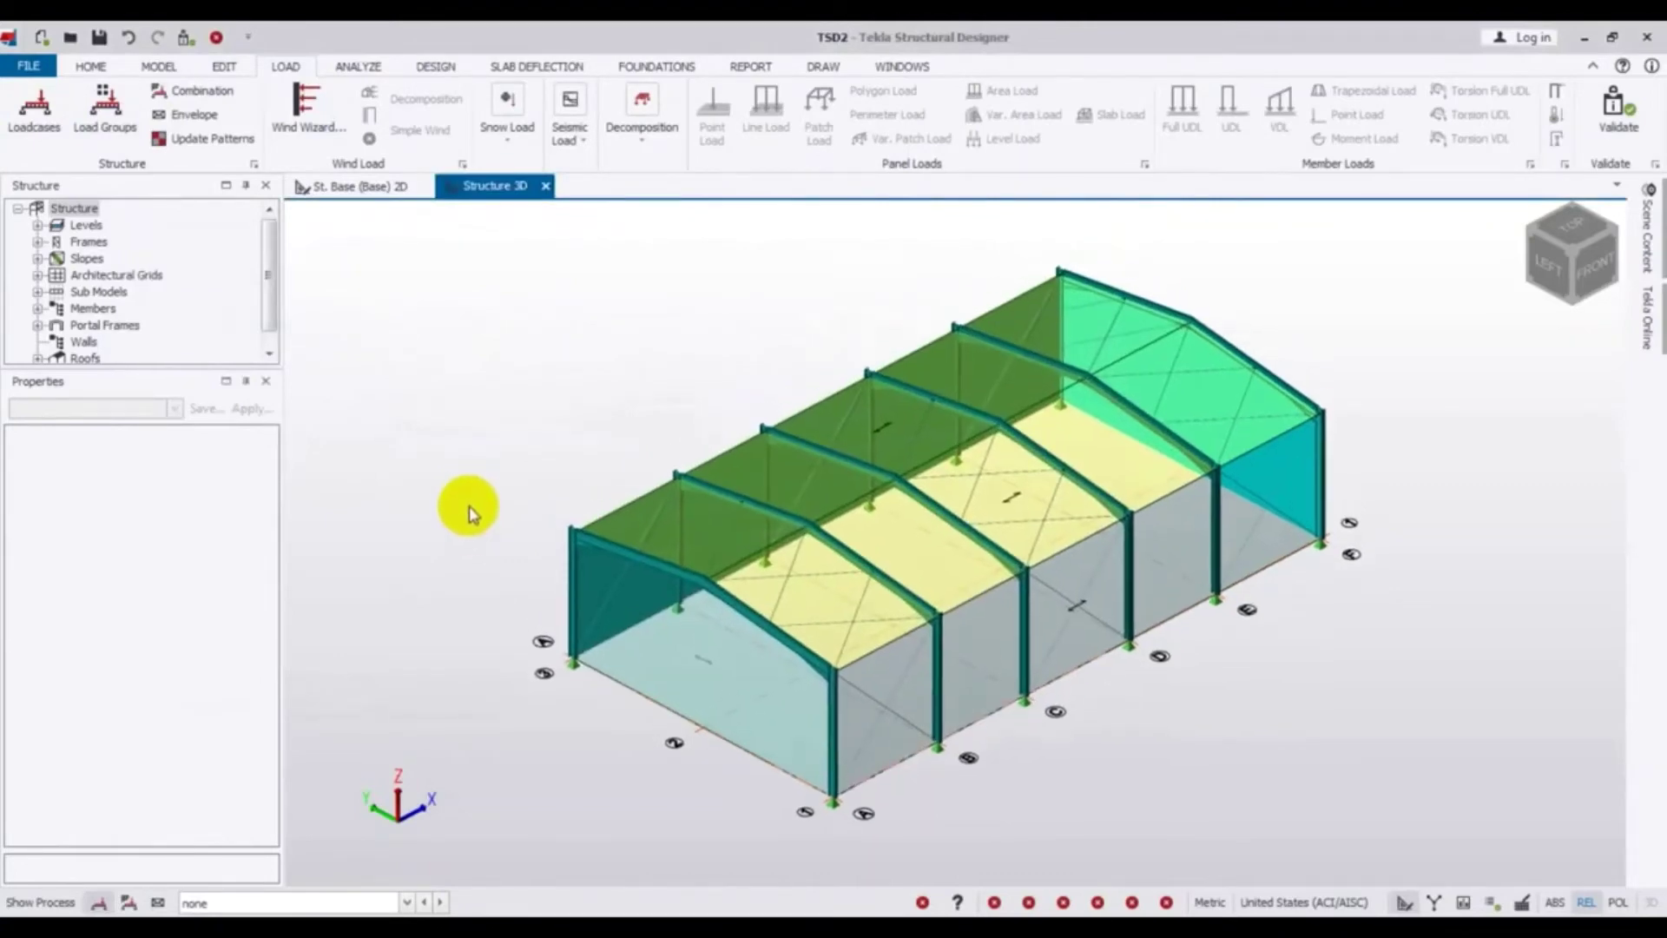
Apply a 1 kN/m² Global Z area load to both roof panels in the Dead loadcase
{"action": "left_click", "coordinate": [410, 903]}
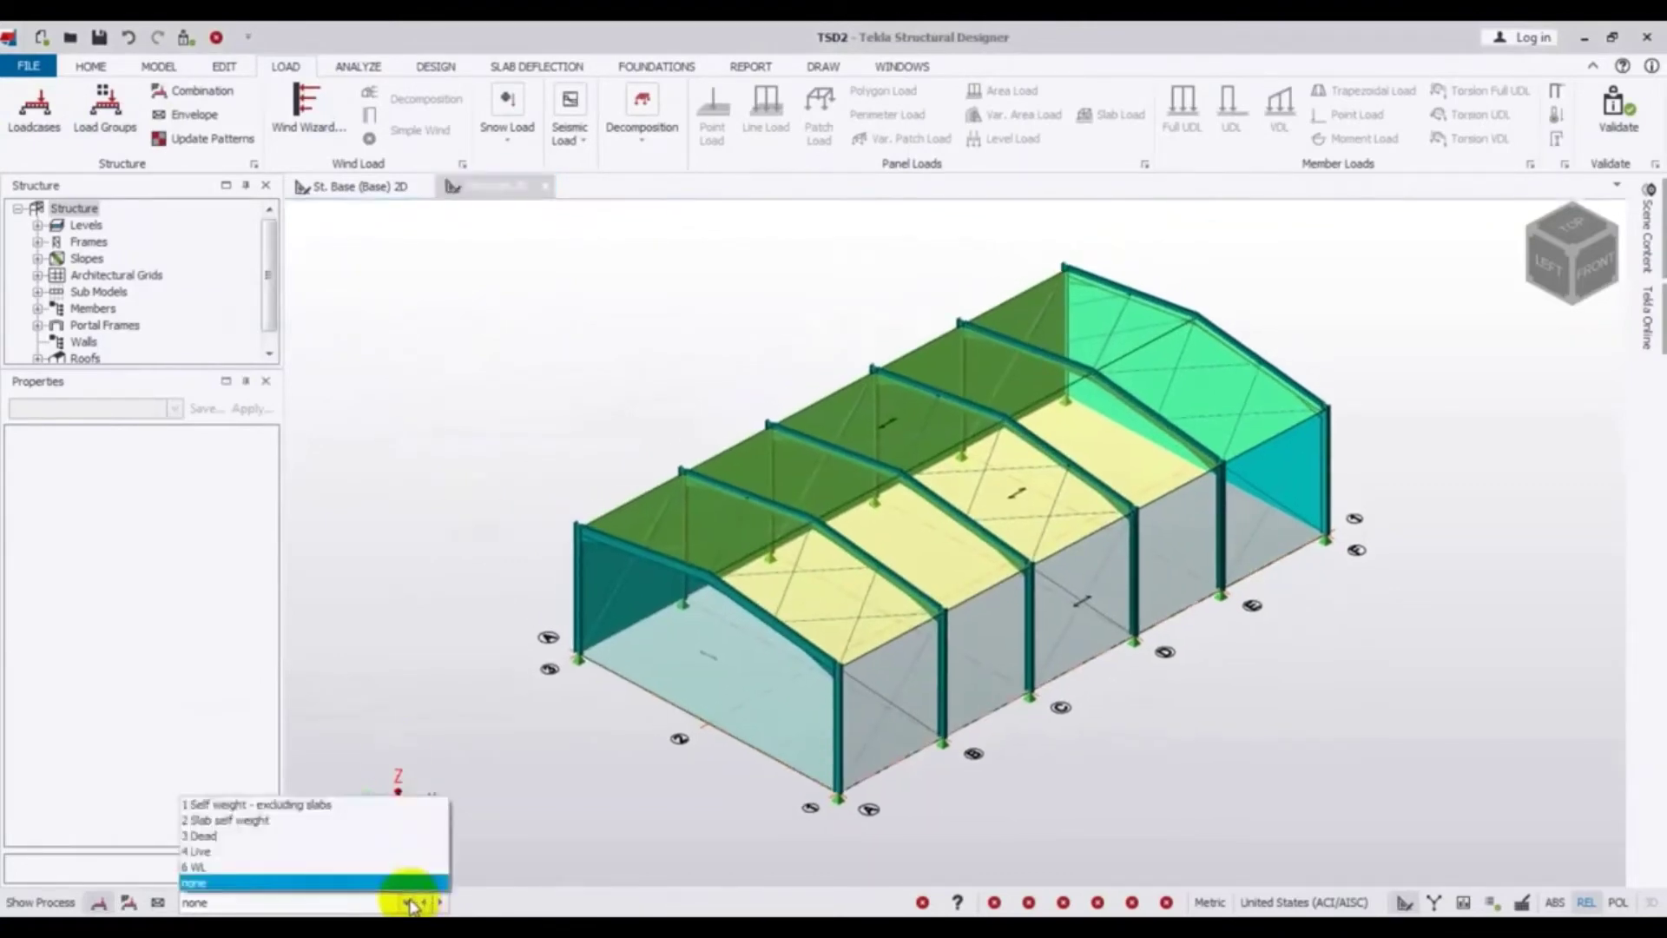
{"action": "left_click", "coordinate": [265, 837]}
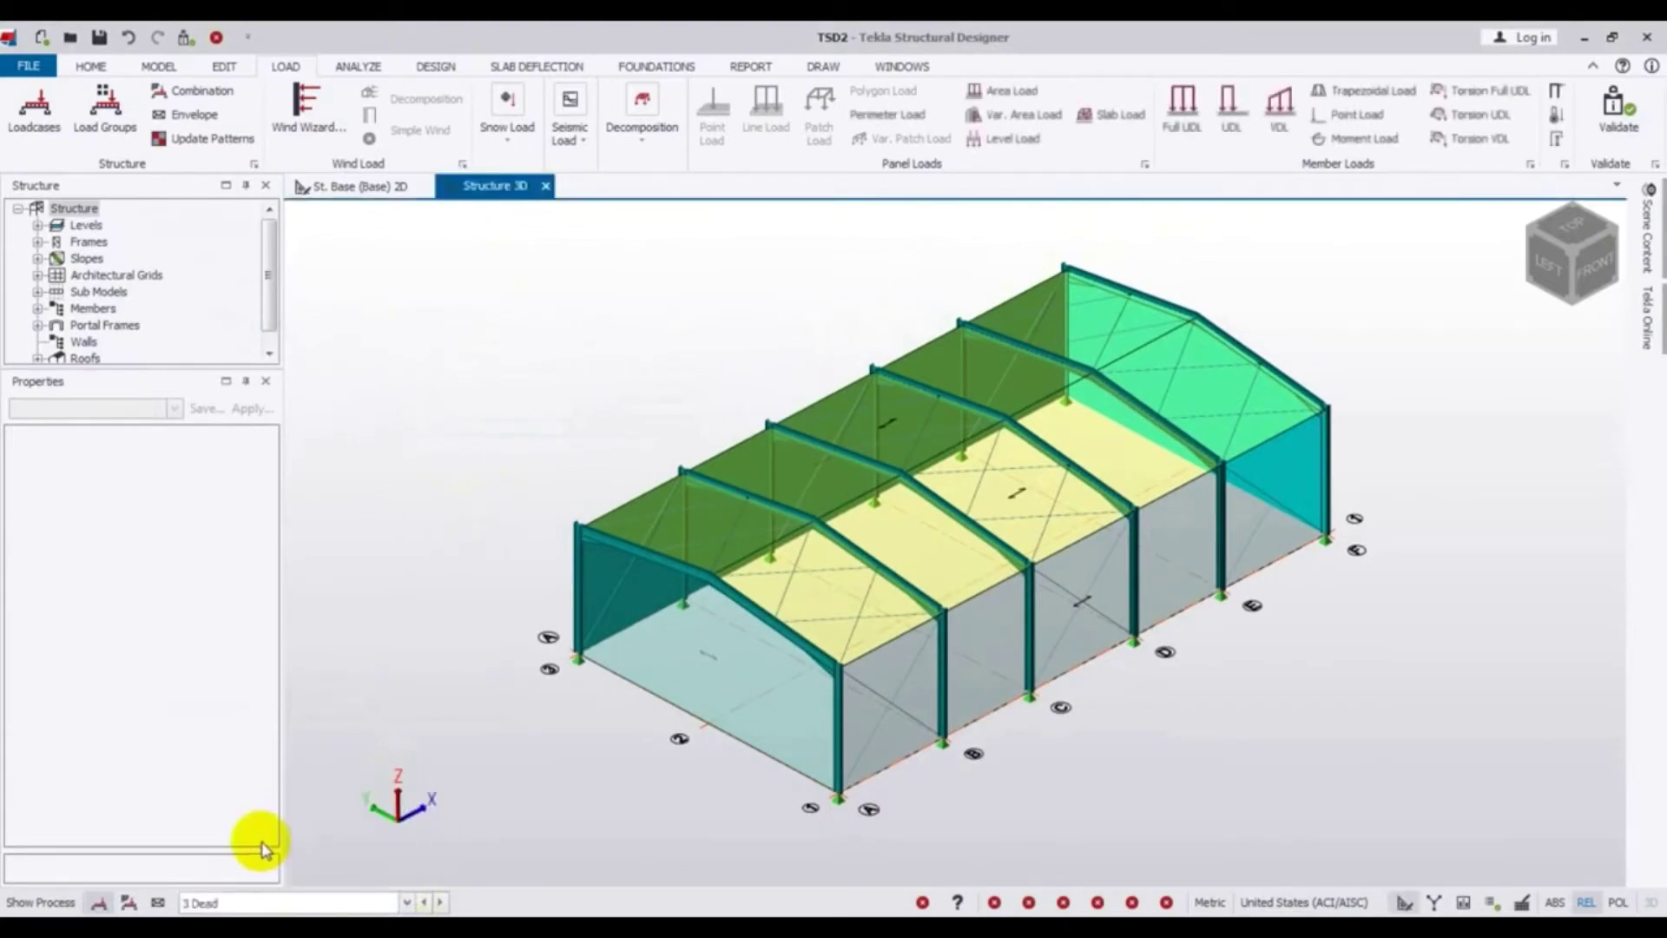
{"action": "left_click", "coordinate": [999, 94]}
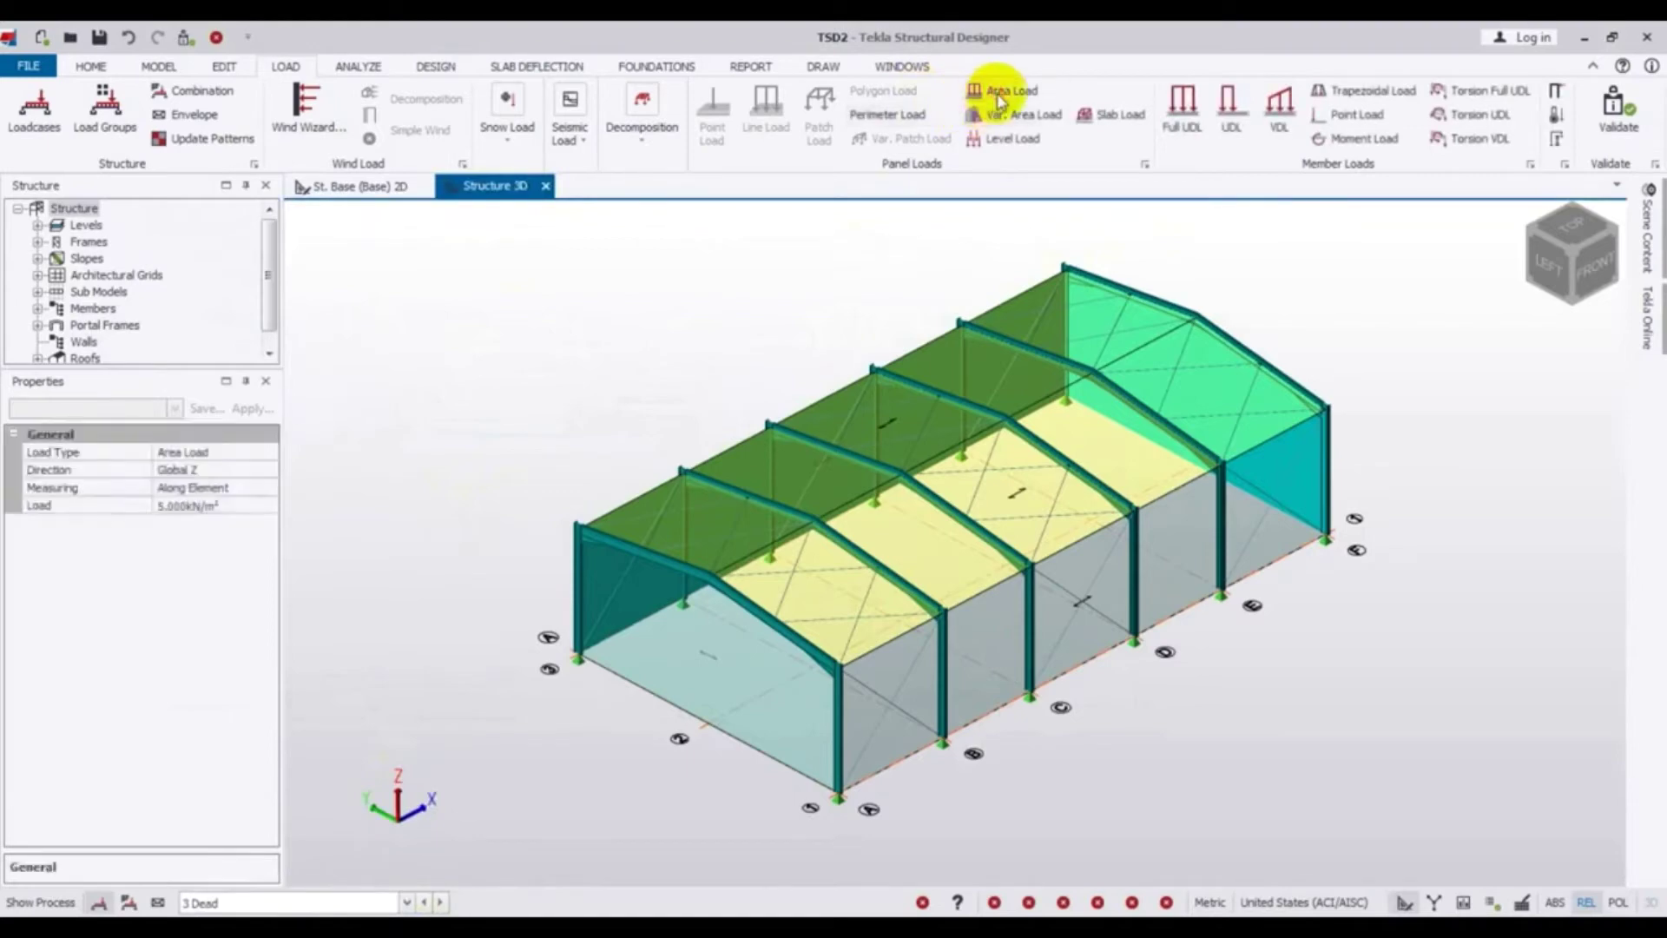
{"action": "left_click", "coordinate": [176, 509]}
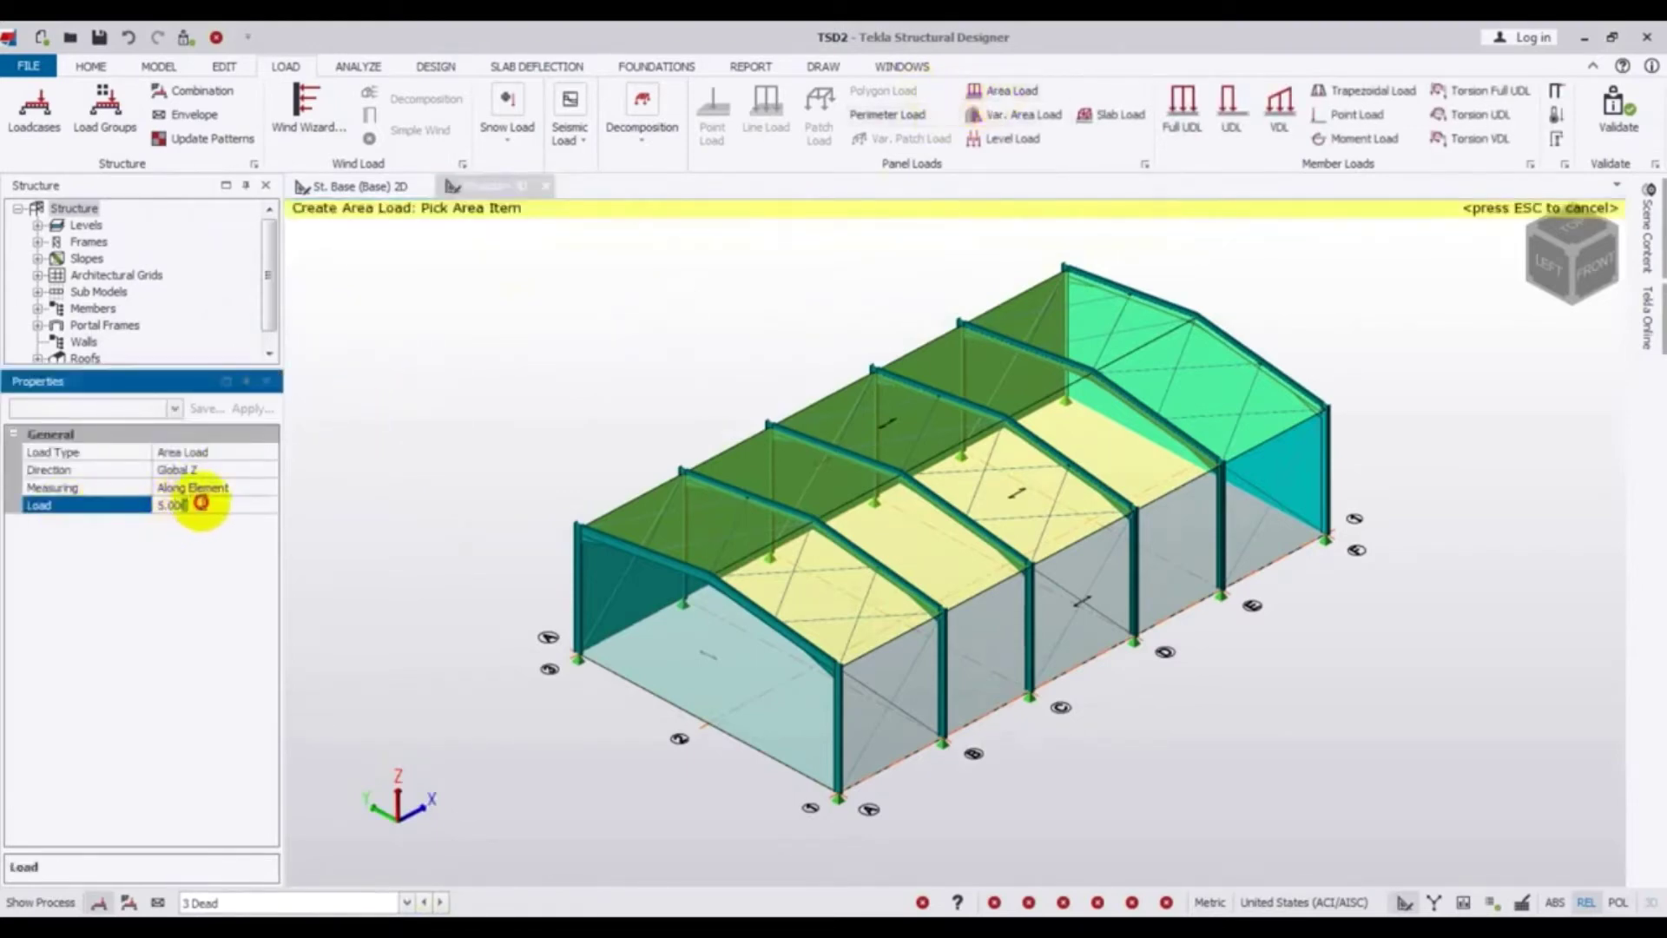
{"action": "double_click", "coordinate": [205, 504]}
{"action": "type", "text": "1"}
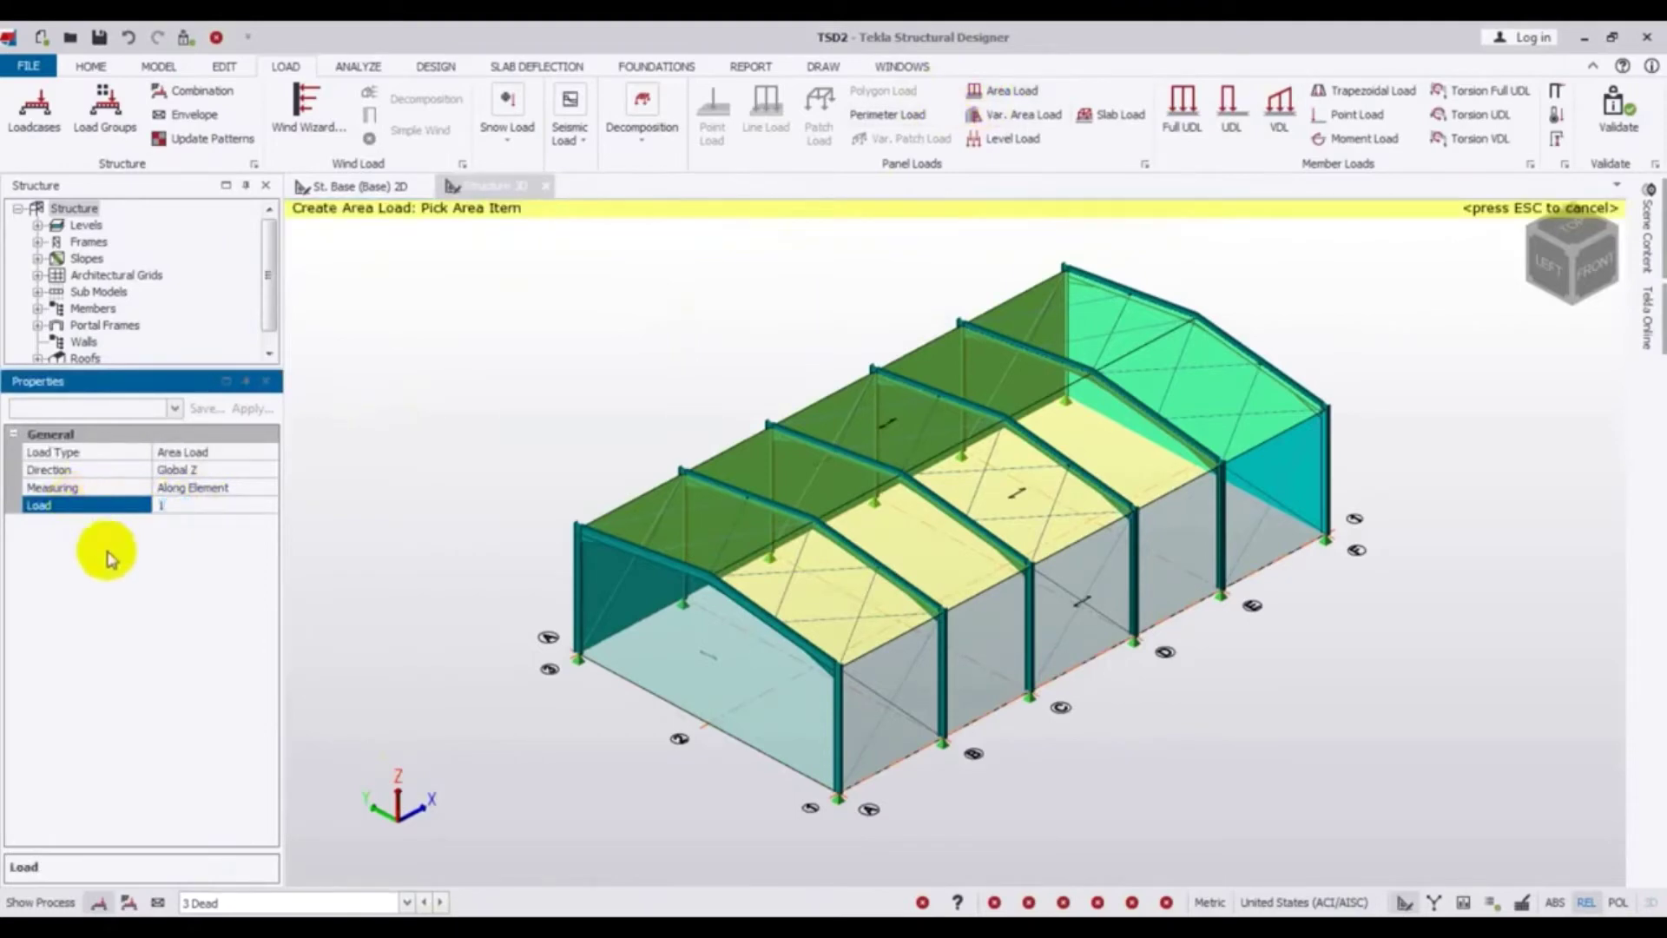
{"action": "left_click", "coordinate": [170, 530]}
{"action": "left_click", "coordinate": [334, 554]}
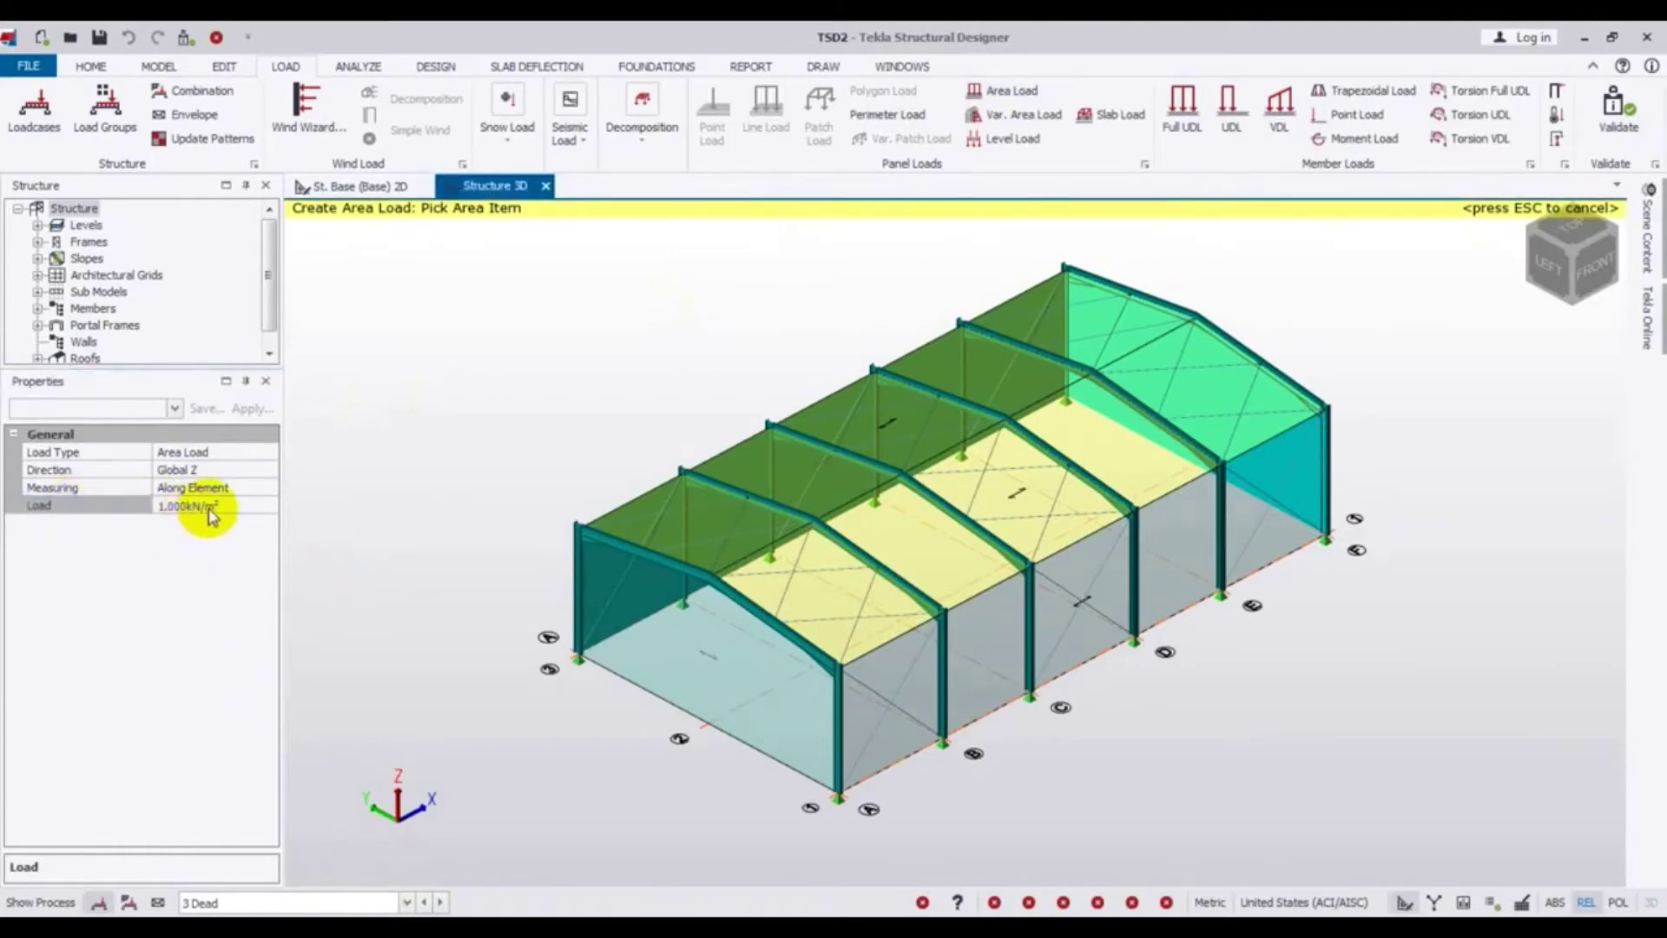
{"action": "left_click", "coordinate": [775, 476]}
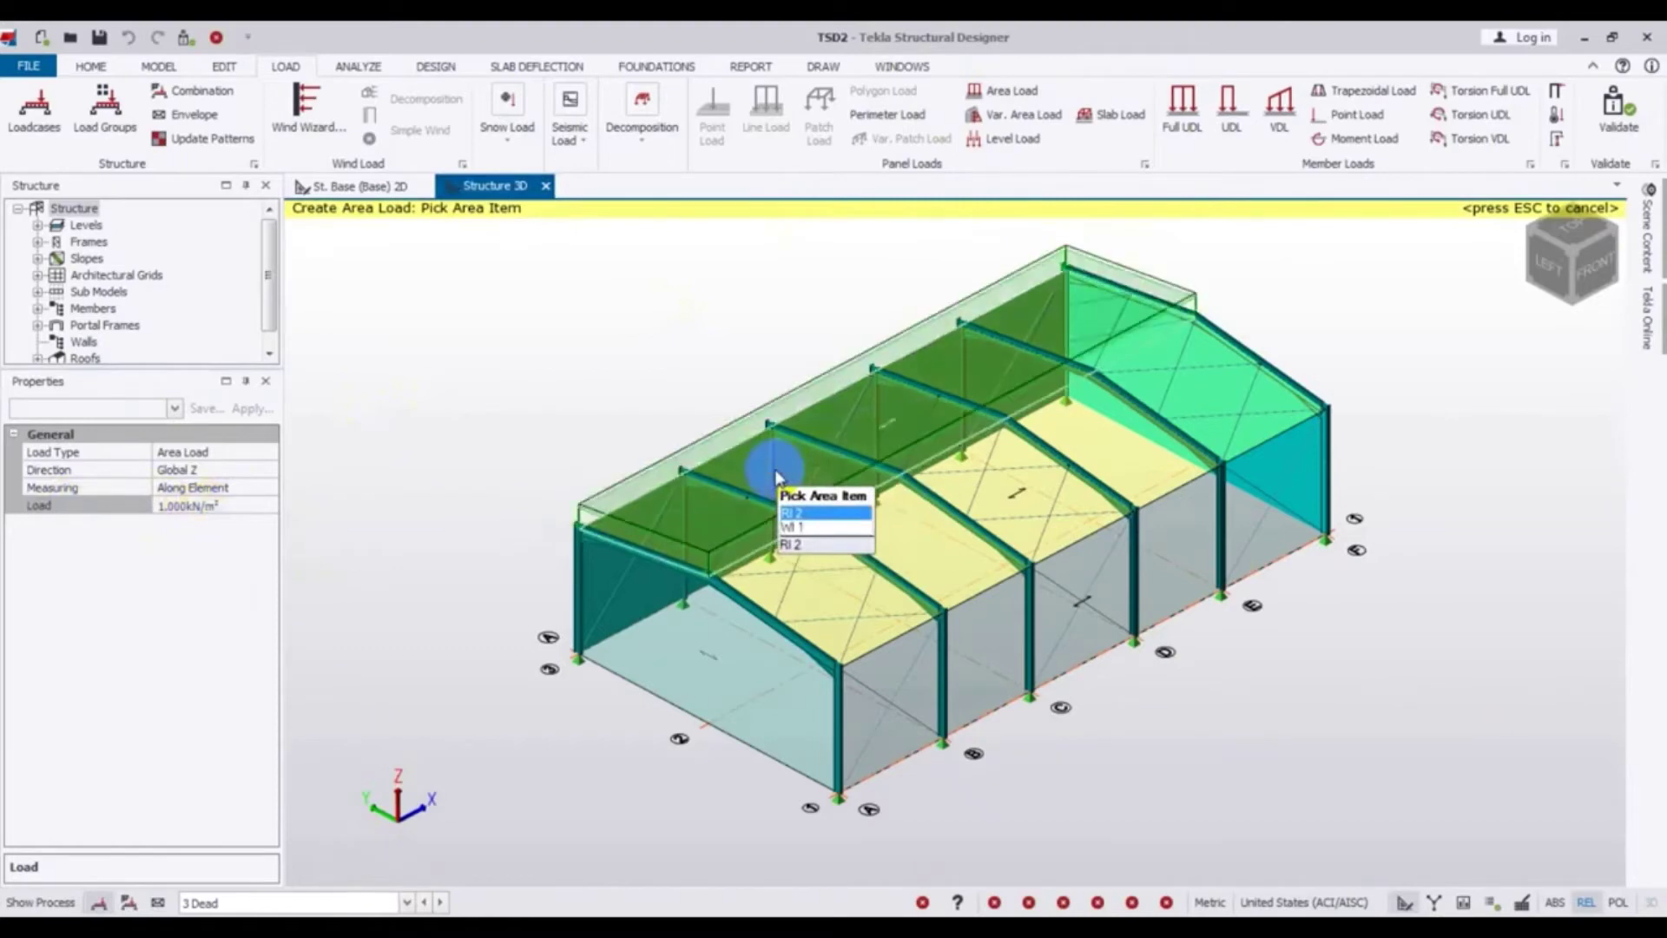
{"action": "left_click", "coordinate": [944, 544]}
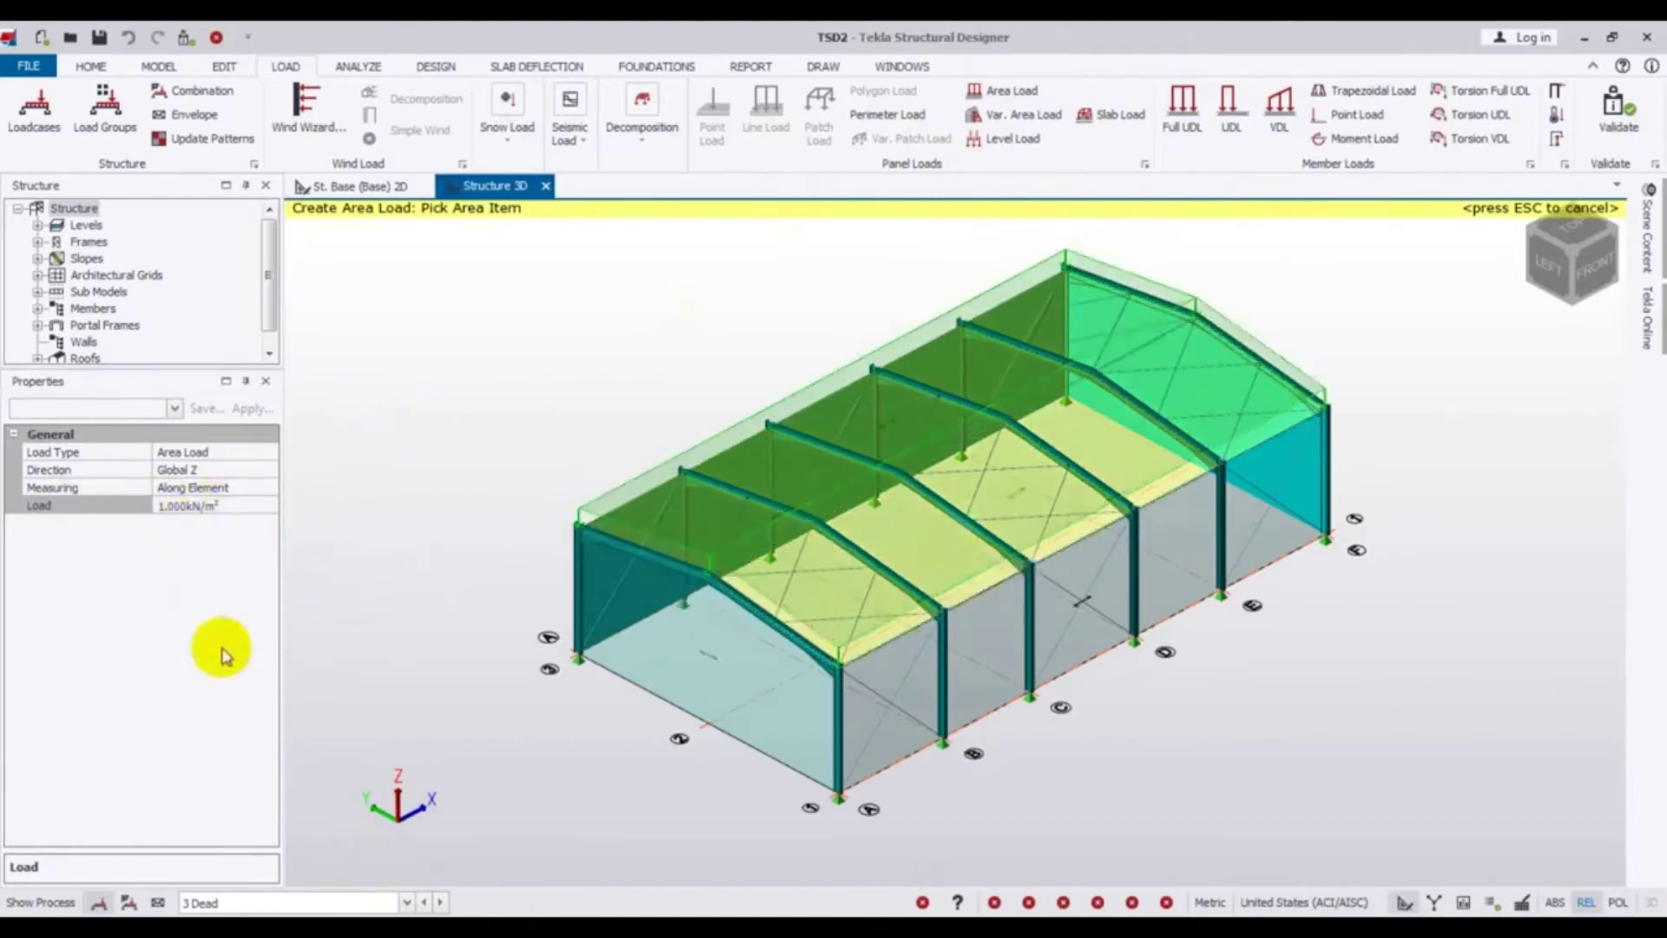
Apply a 0.5 kN/m² Global Z area load to both roof panels in the Live loadcase
{"action": "left_click", "coordinate": [404, 903]}
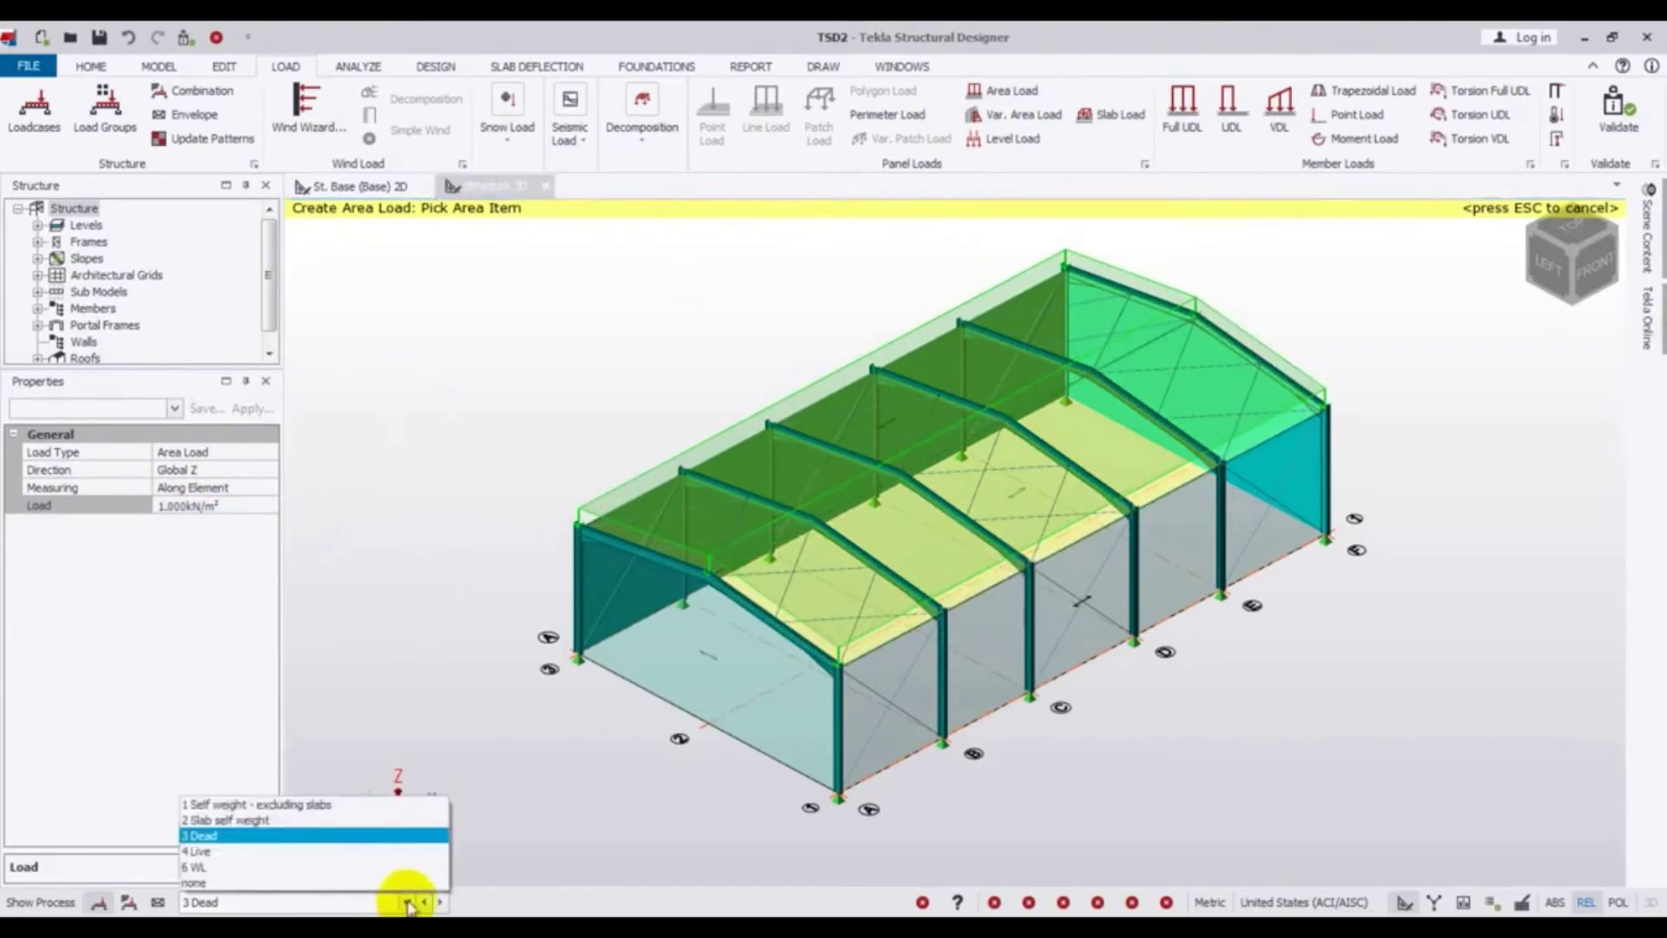
{"action": "left_click", "coordinate": [224, 852]}
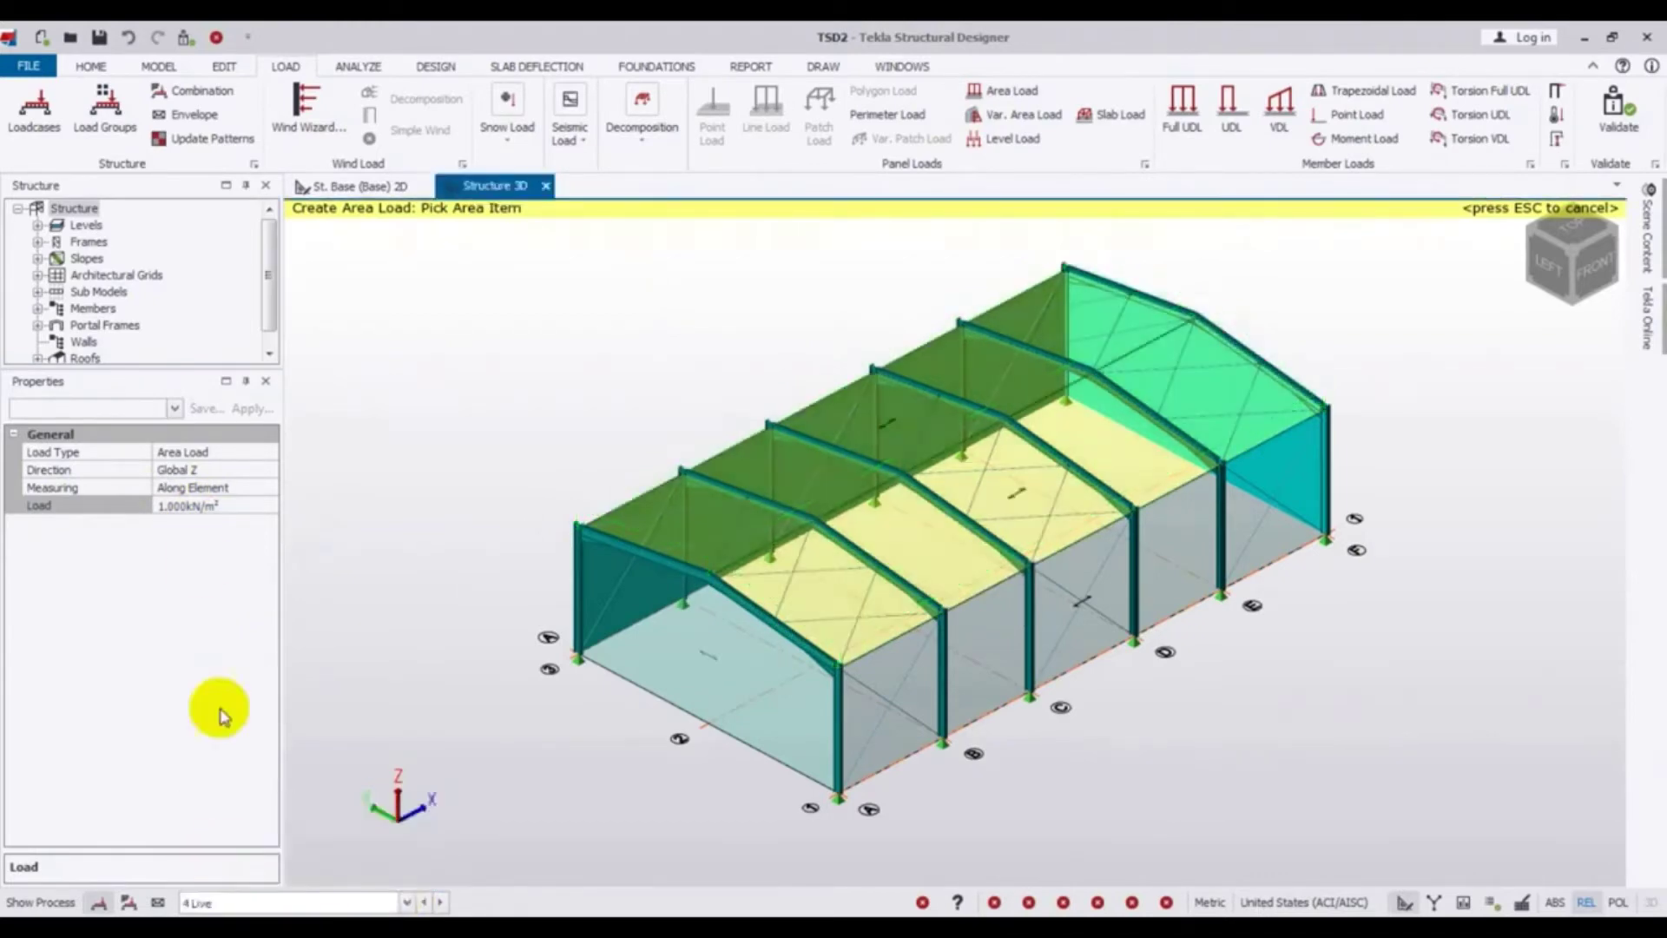
{"action": "left_click", "coordinate": [171, 505]}
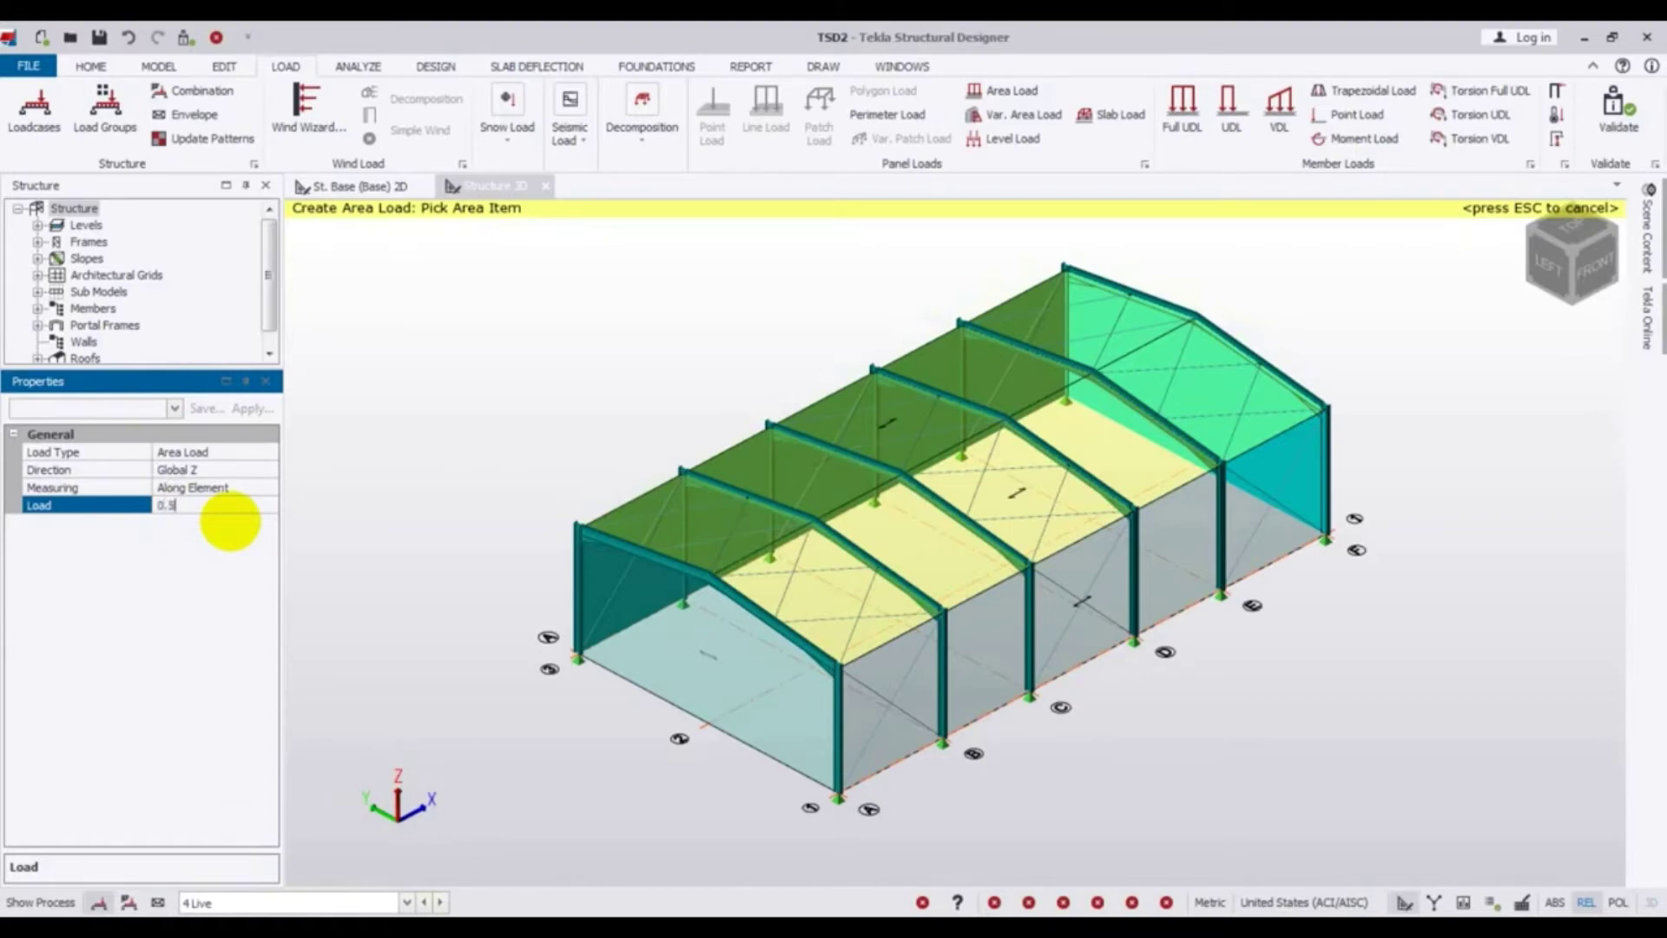
{"action": "left_click", "coordinate": [323, 564]}
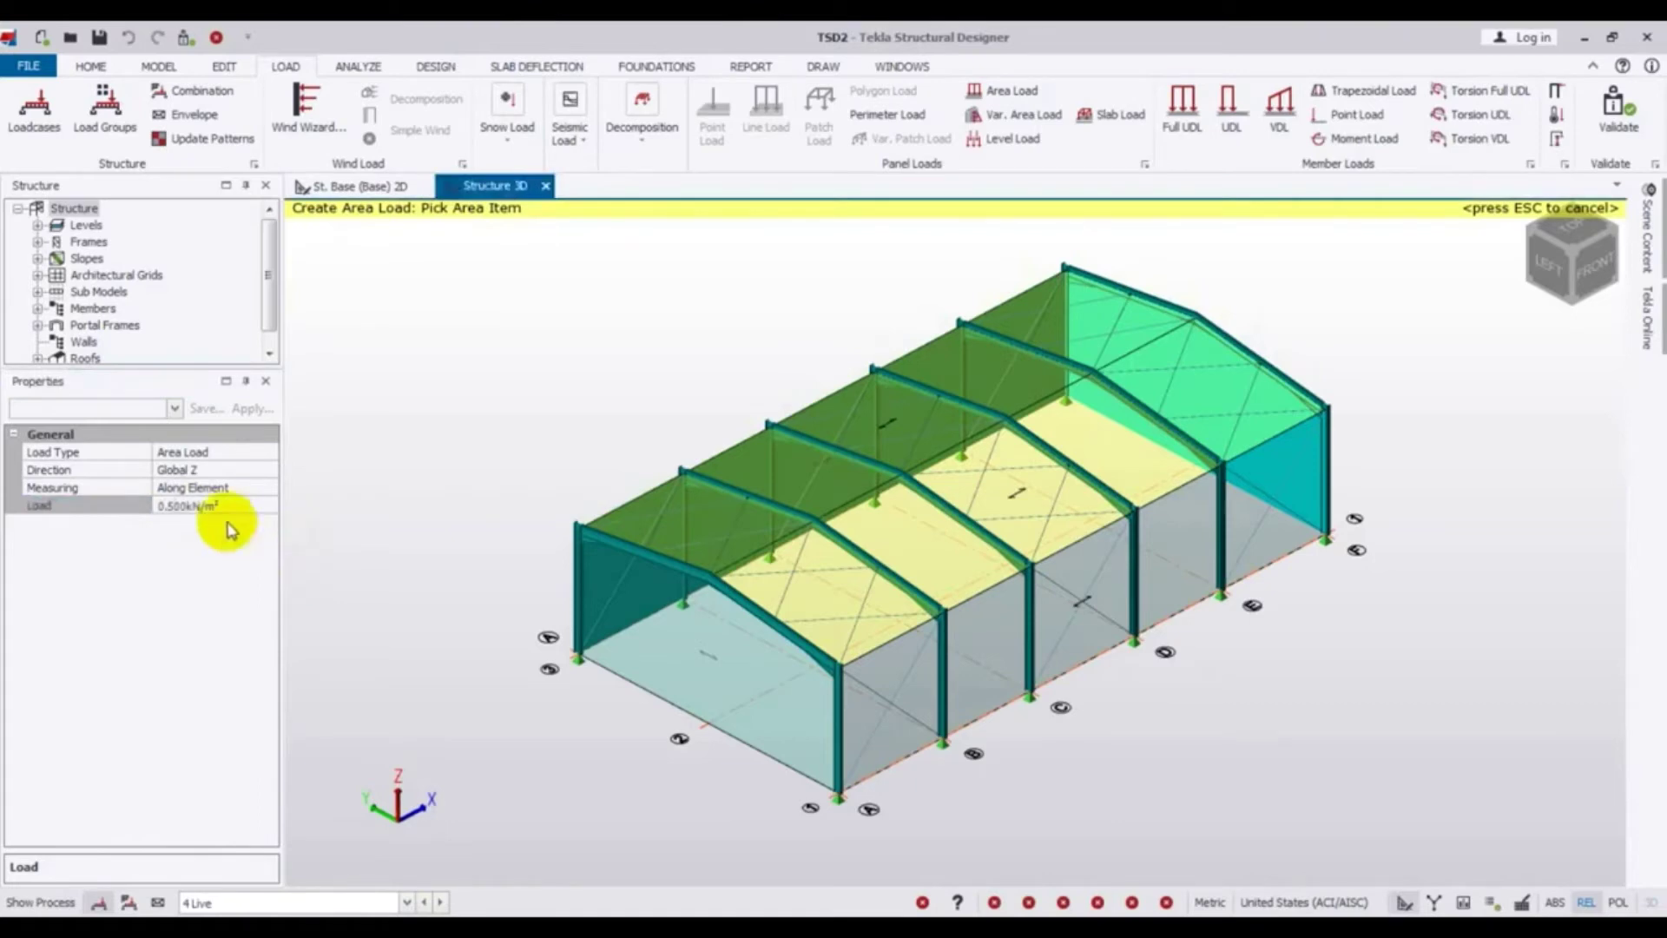
{"action": "left_click", "coordinate": [816, 612]}
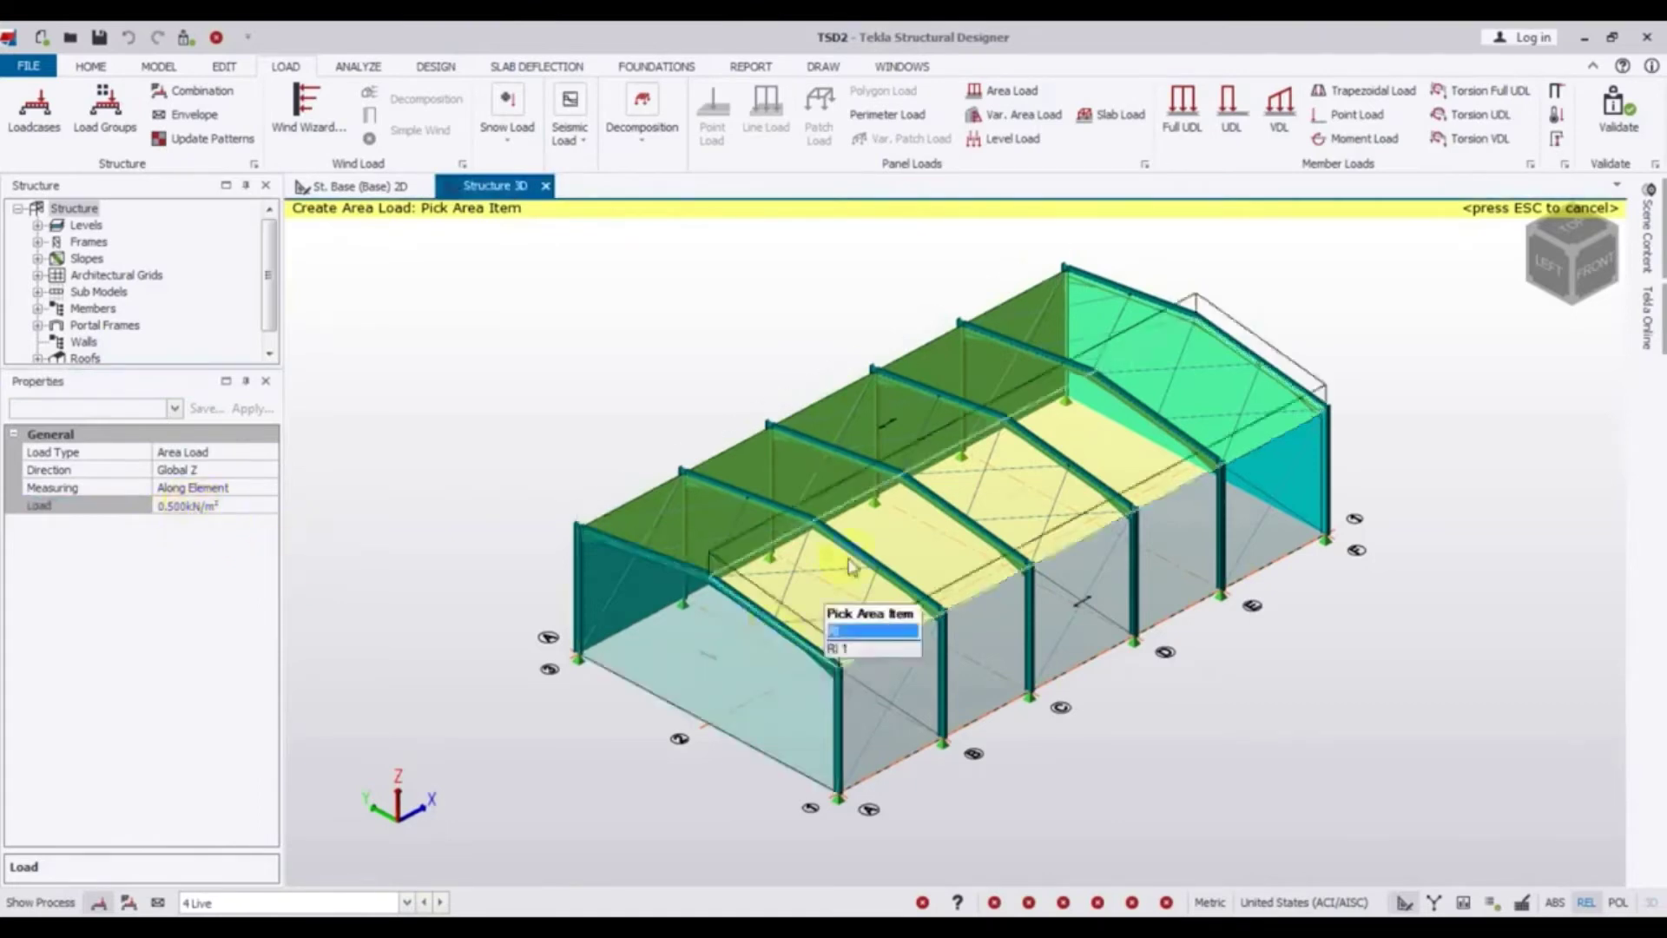
{"action": "left_click", "coordinate": [814, 466]}
{"action": "left_click", "coordinate": [936, 552]}
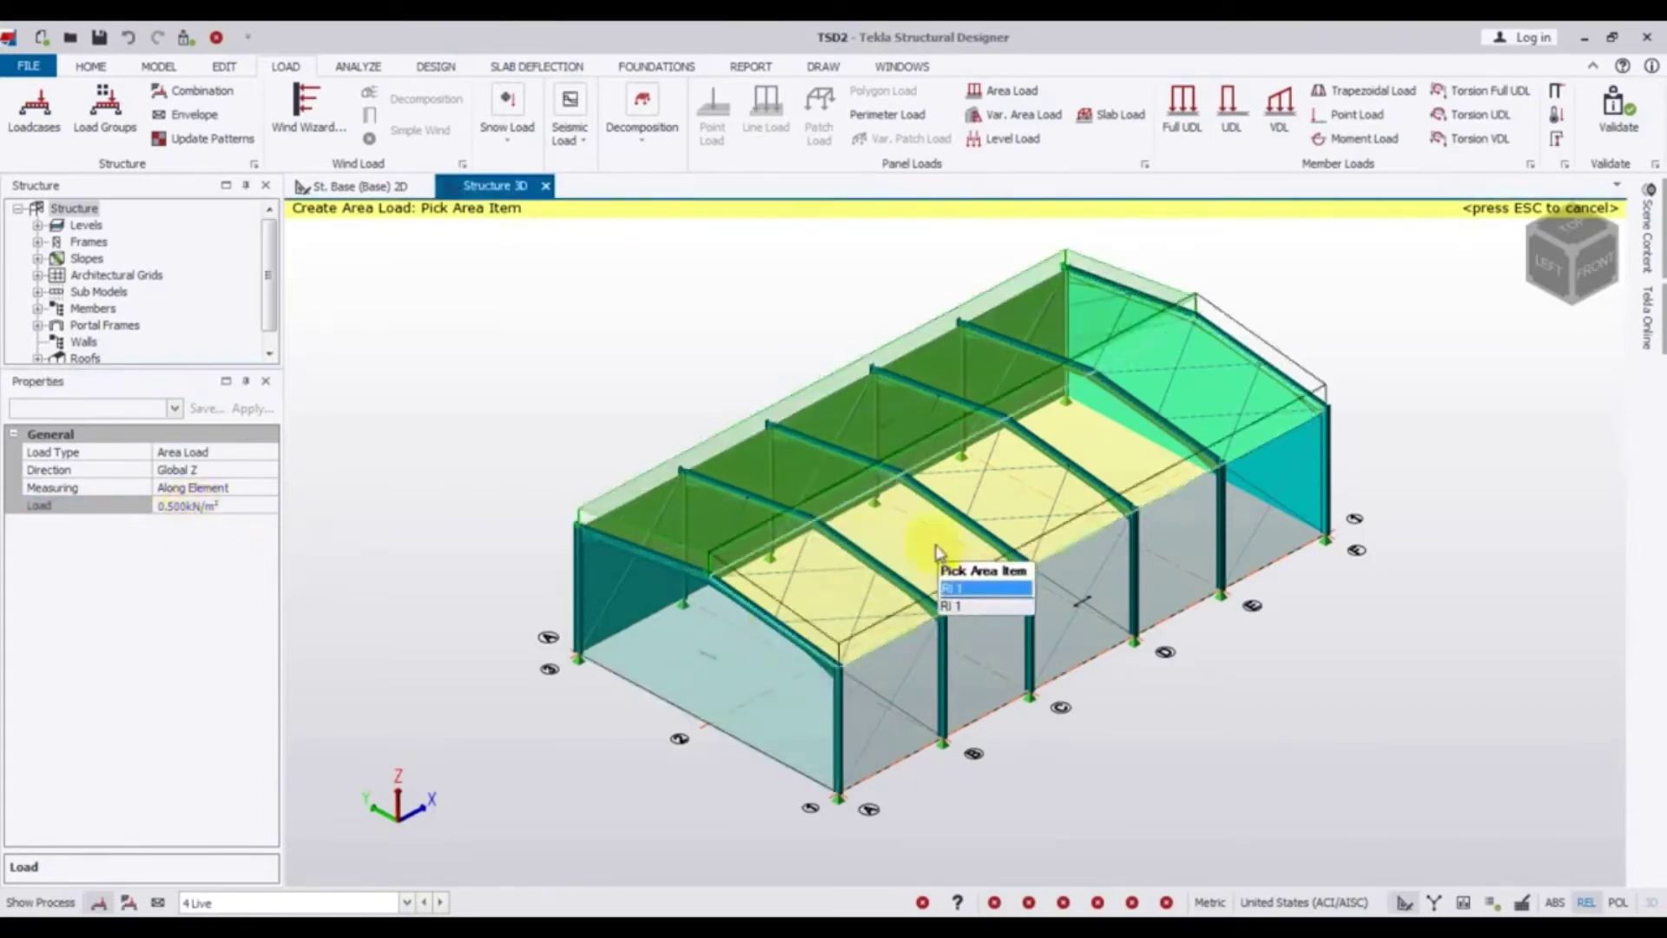
{"action": "left_click_drag", "start_coordinate": [1332, 678], "coordinate": [1315, 686]}
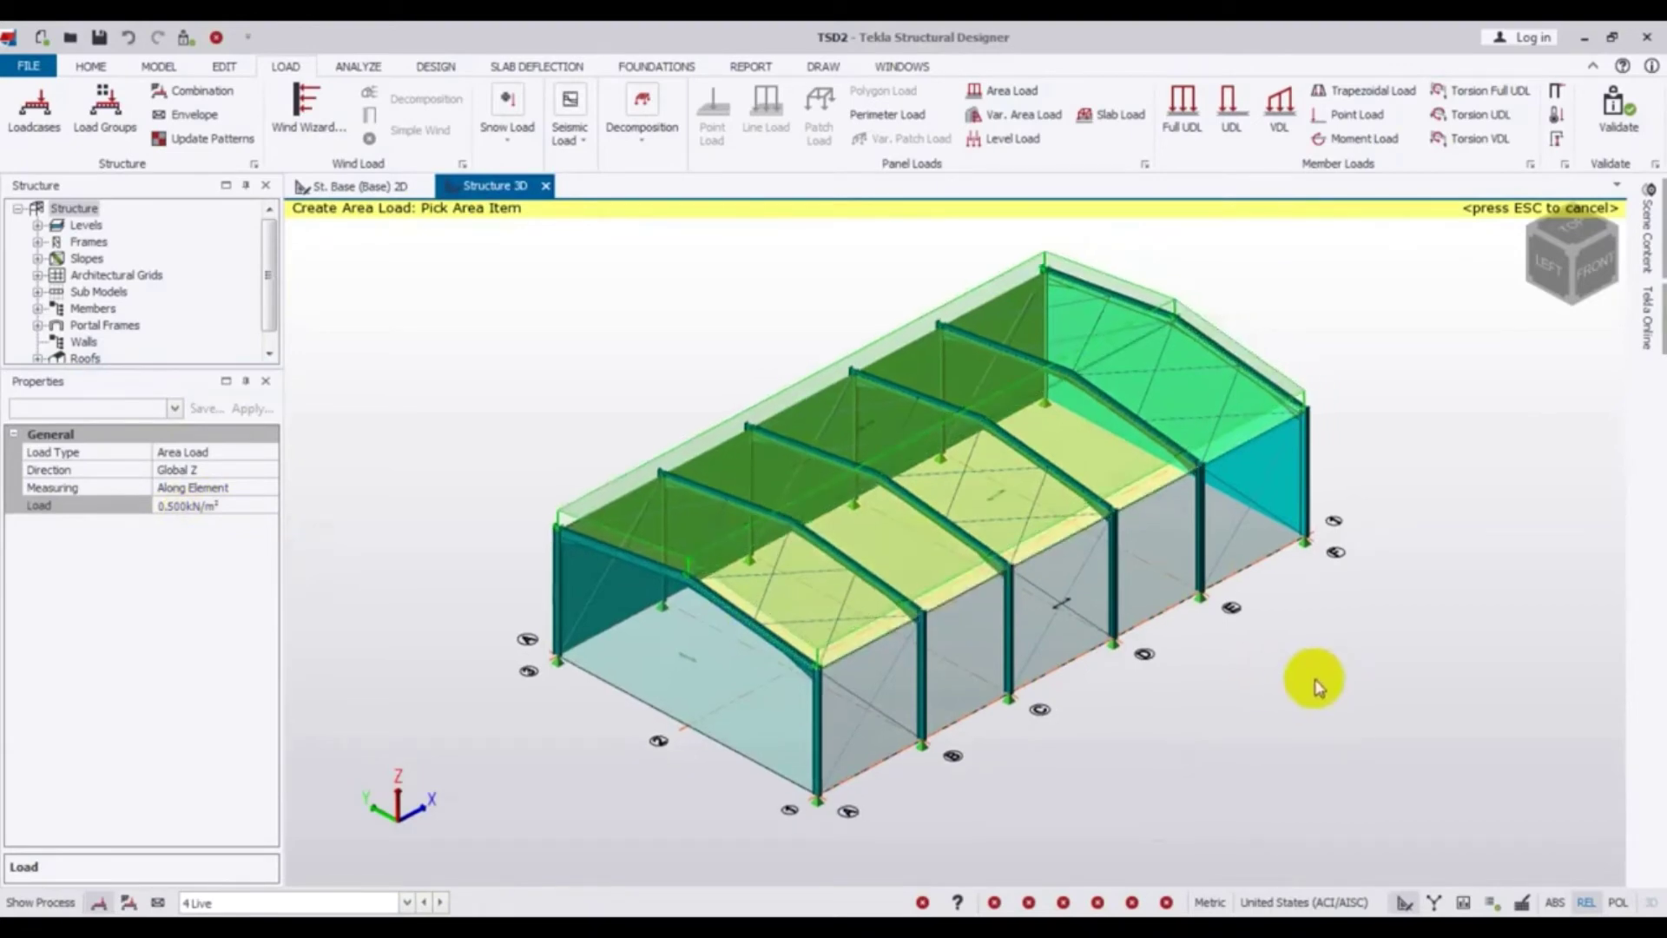
{"action": "left_click", "coordinate": [916, 664]}
{"action": "left_click", "coordinate": [688, 688]}
{"action": "left_click_drag", "start_coordinate": [584, 763], "coordinate": [606, 754]}
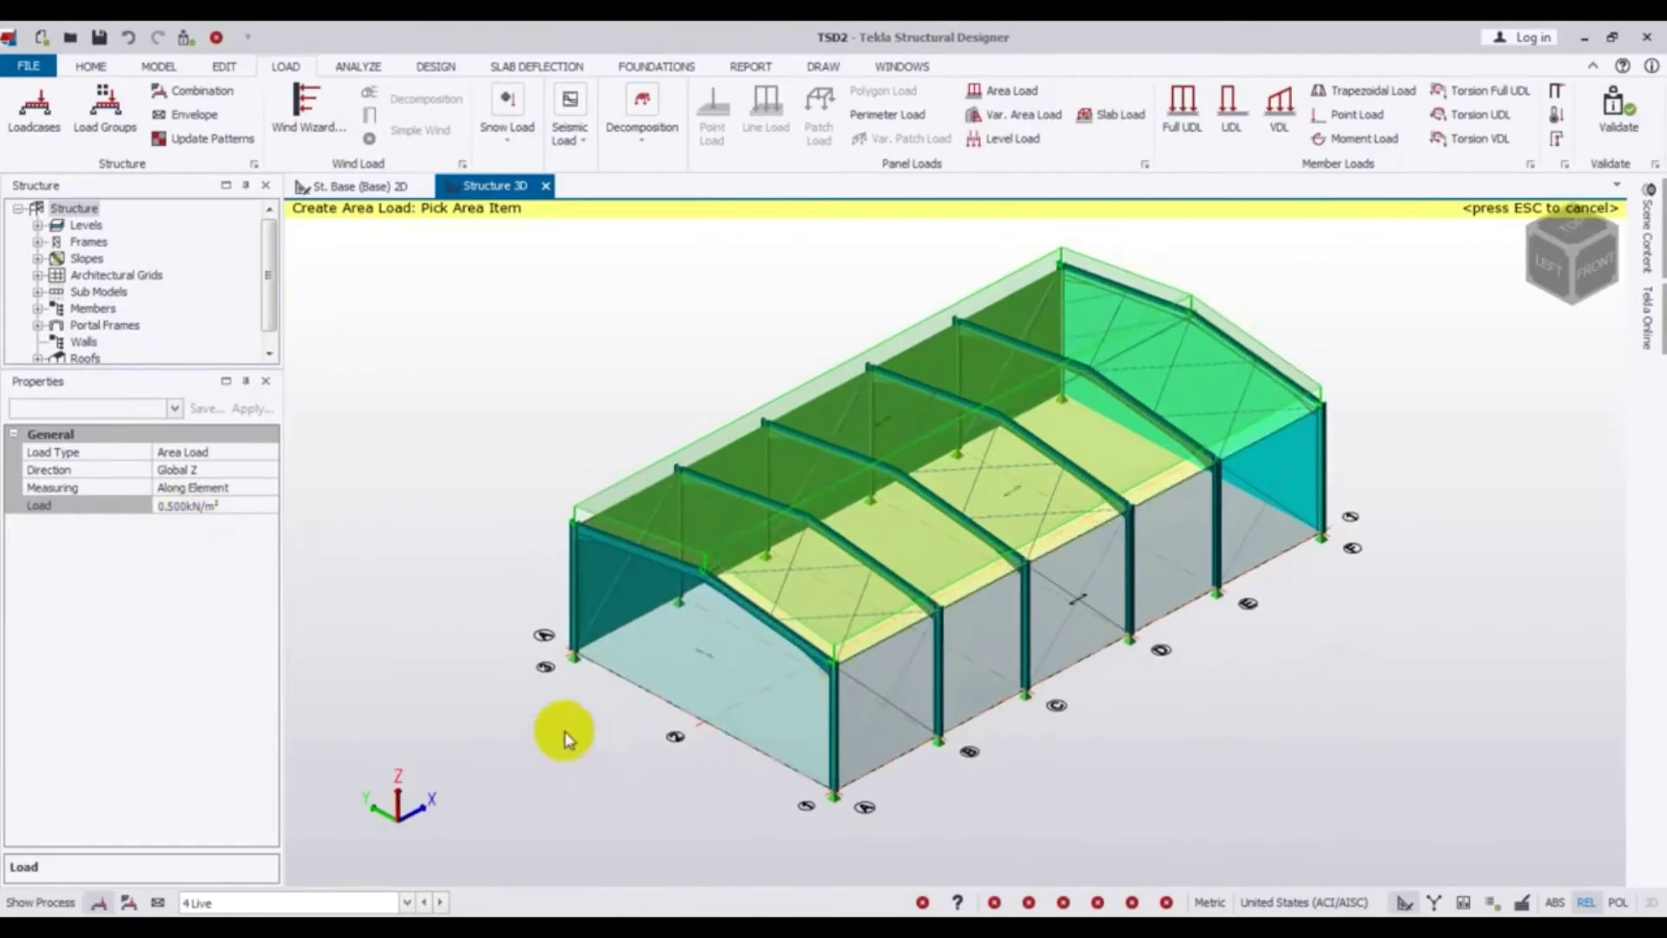
{"action": "left_click", "coordinate": [721, 556]}
{"action": "left_click", "coordinate": [874, 427]}
{"action": "left_click", "coordinate": [946, 531]}
{"action": "left_click", "coordinate": [809, 477]}
{"action": "left_click", "coordinate": [771, 462]}
{"action": "left_click", "coordinate": [857, 574]}
{"action": "left_click_drag", "start_coordinate": [472, 781], "coordinate": [464, 764]}
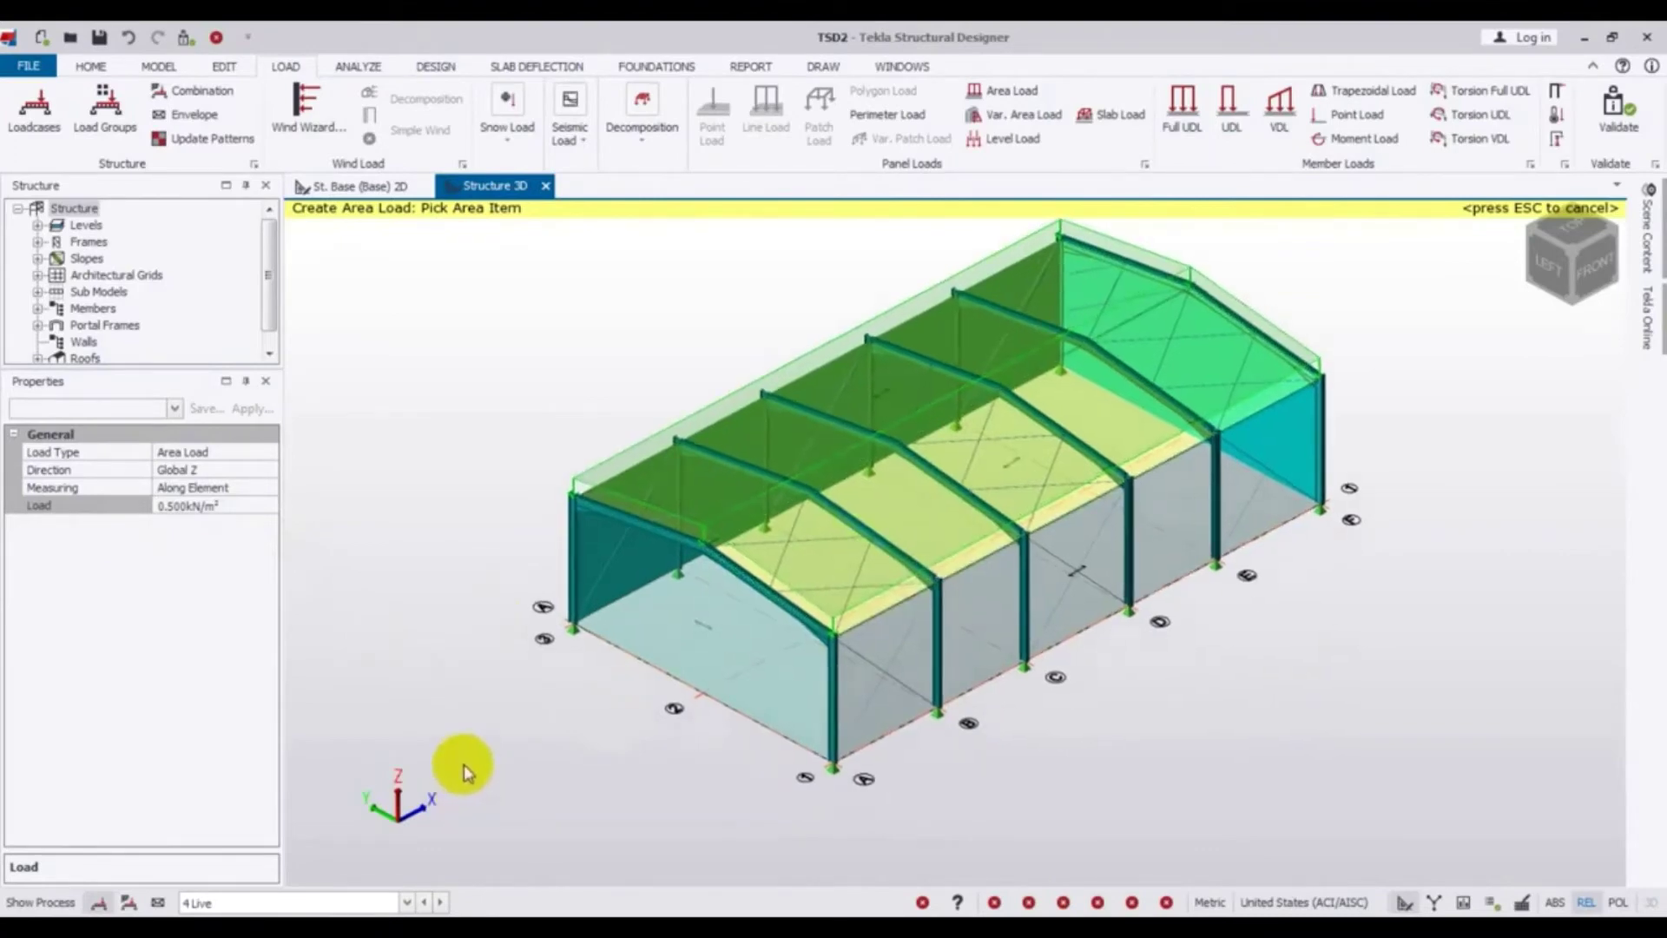
Make WL the active loadcase and start the Wind Wizard with the Rigid Buildings of All Heights ASCE/SEI 7-05 Method 2 procedure
{"action": "left_click", "coordinate": [407, 903]}
{"action": "left_click", "coordinate": [231, 866]}
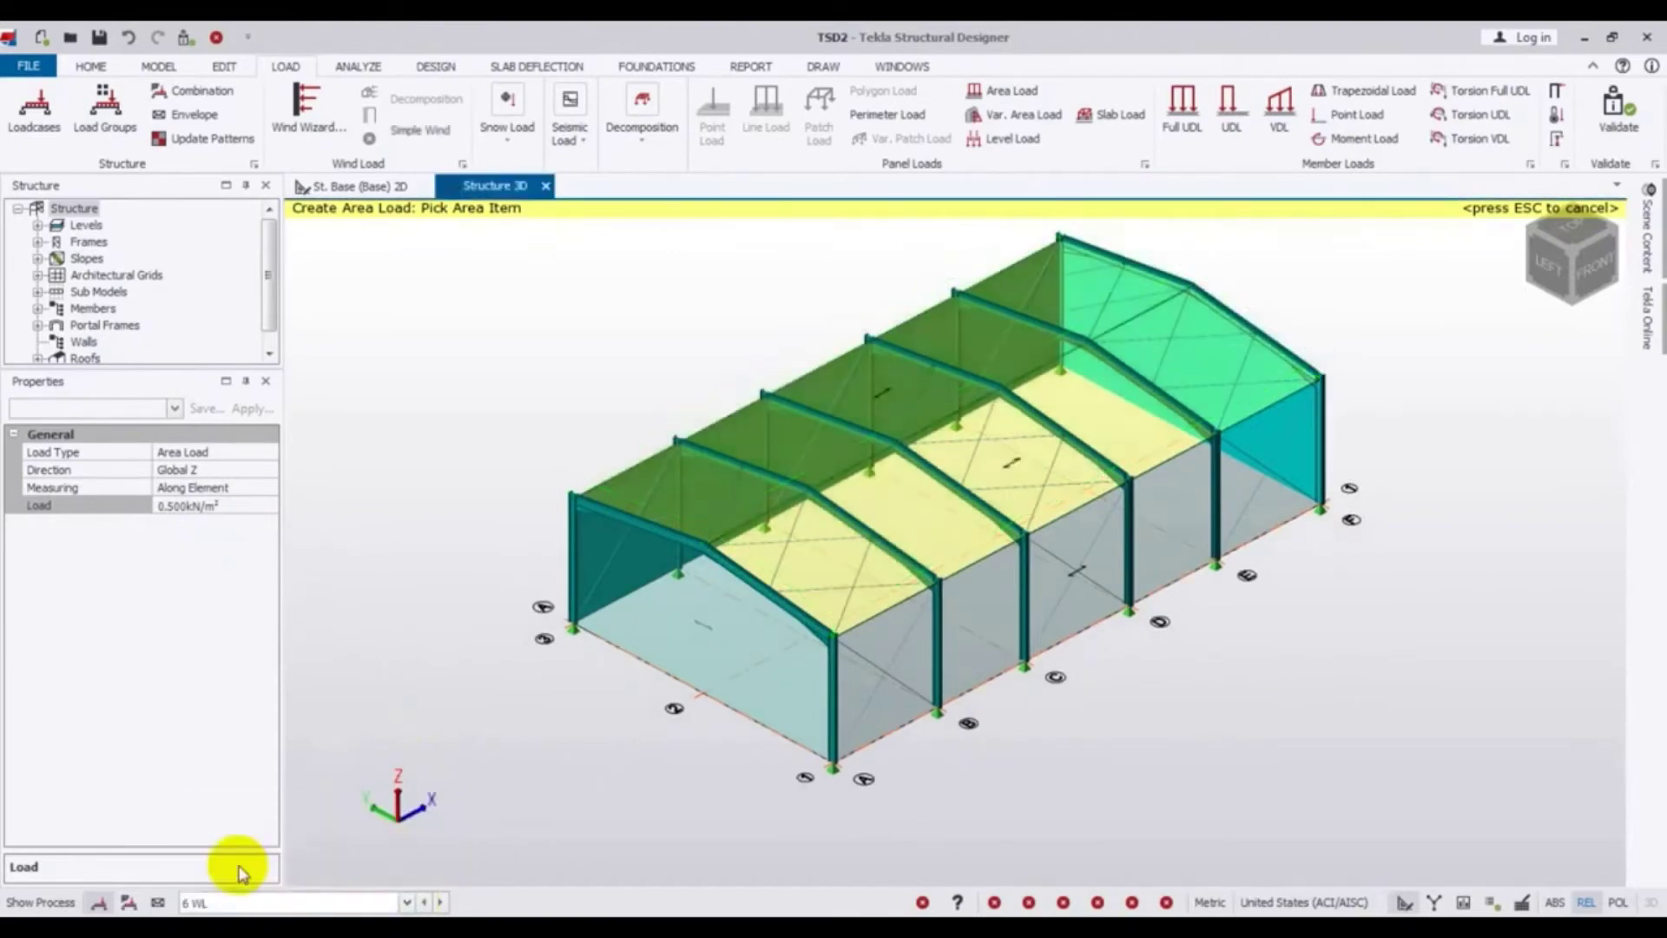
{"action": "left_click", "coordinate": [306, 109]}
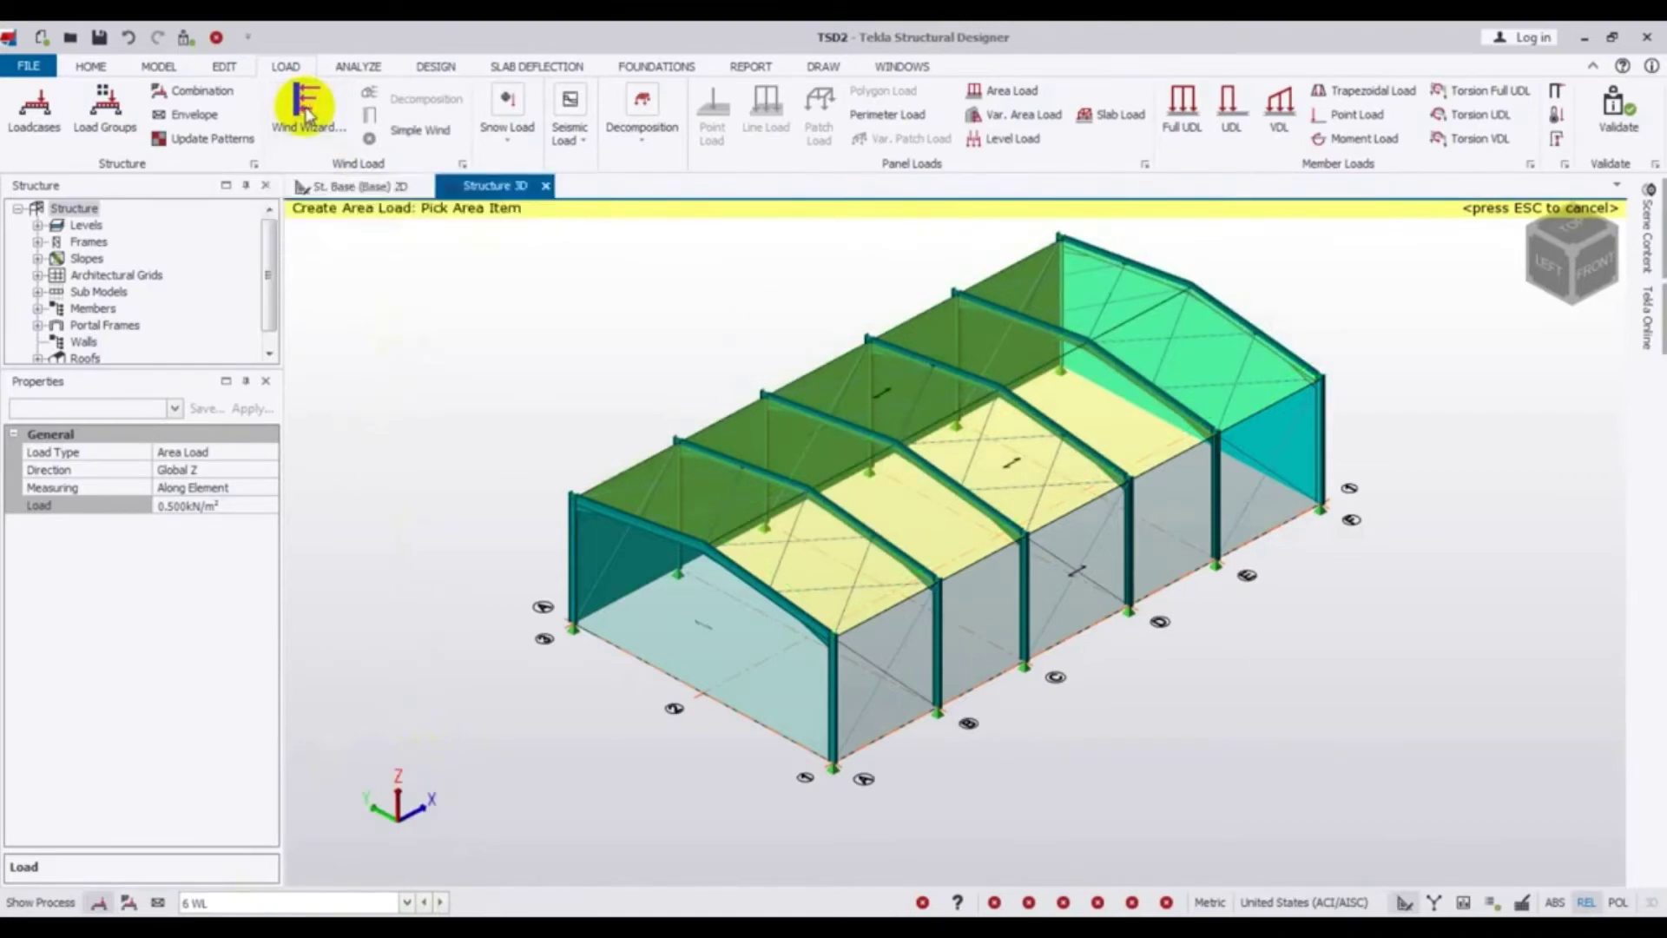
{"action": "left_click_drag", "start_coordinate": [850, 228], "coordinate": [1076, 291]}
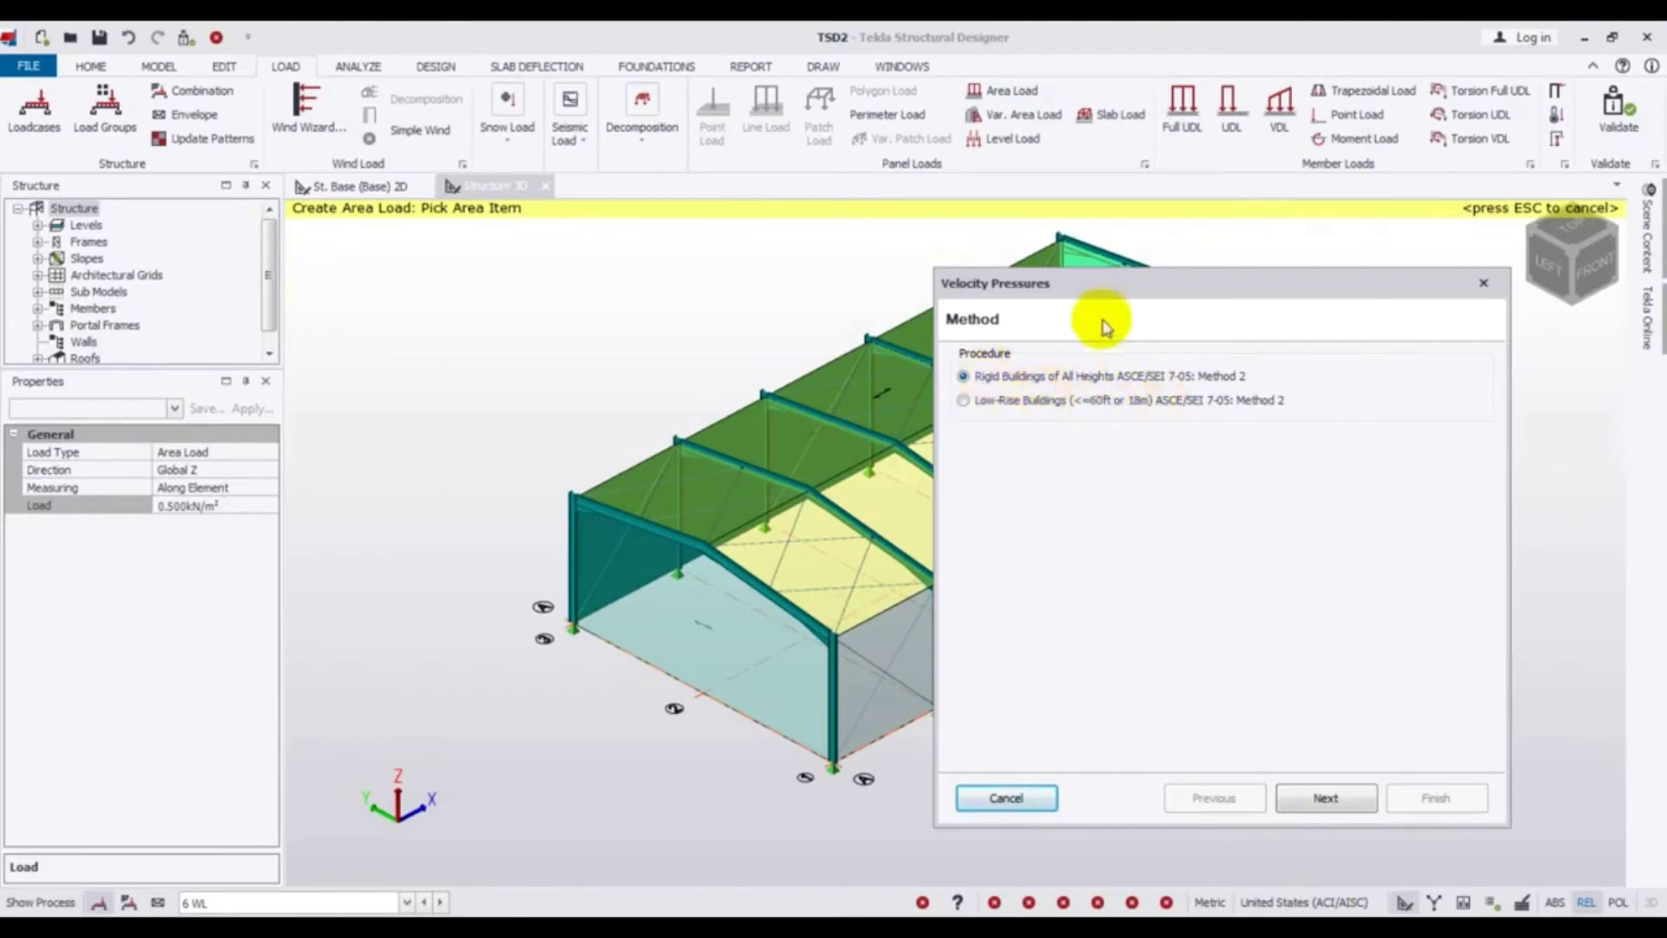
{"action": "left_click_drag", "start_coordinate": [1168, 293], "coordinate": [1131, 293]}
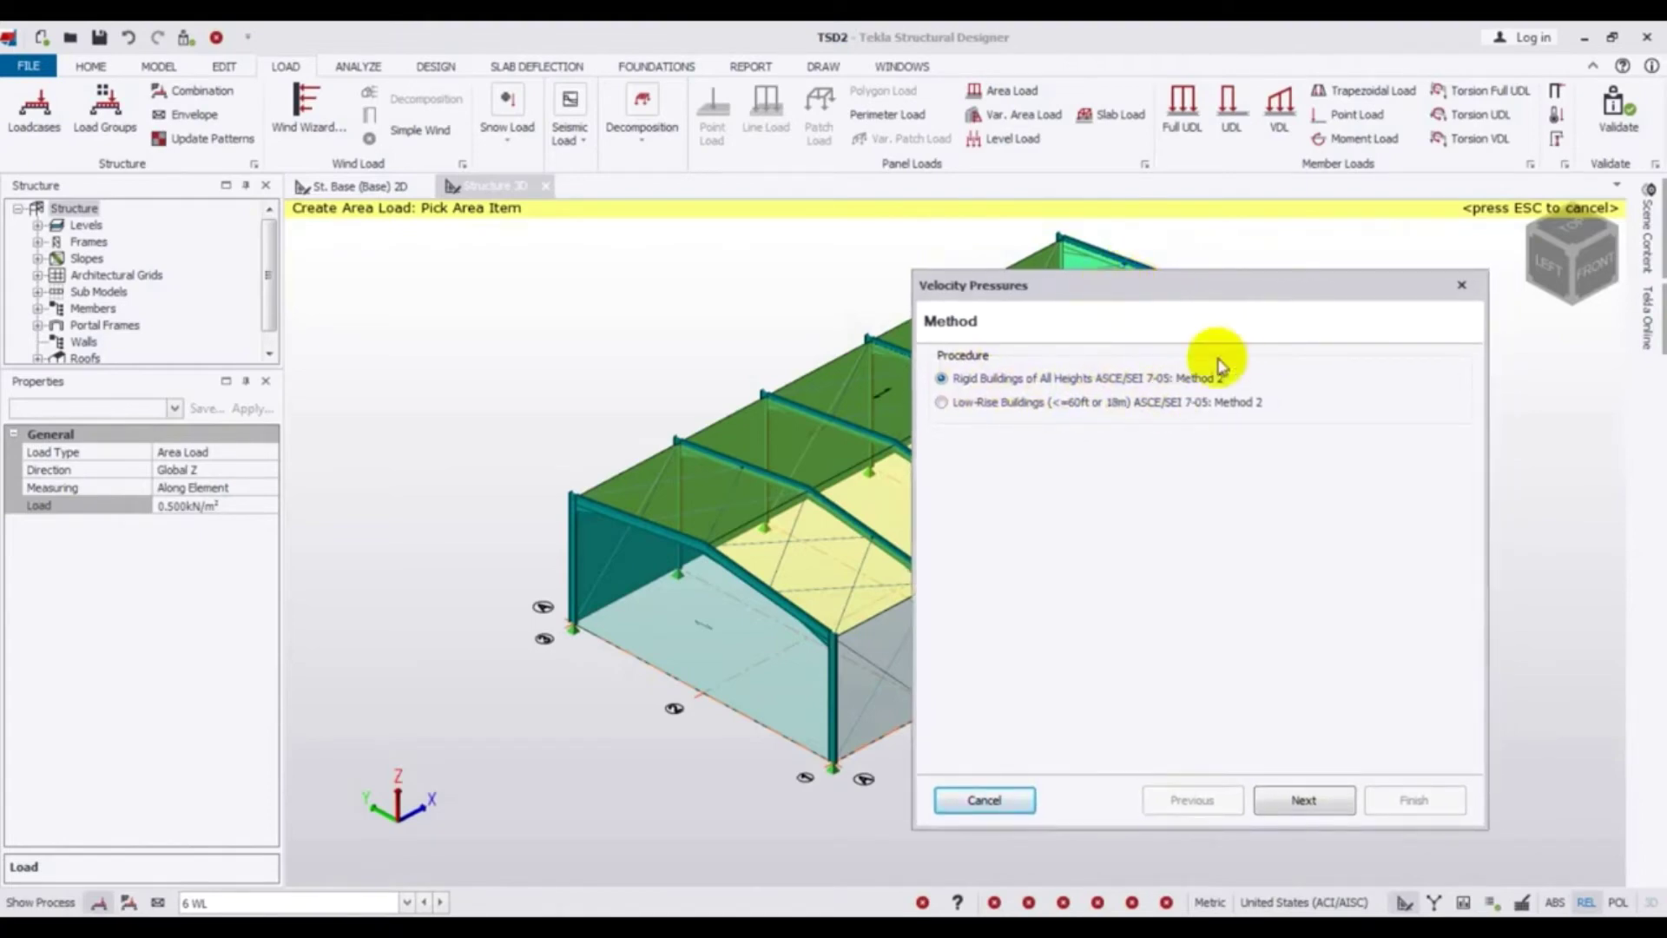
{"action": "left_click_drag", "start_coordinate": [1201, 289], "coordinate": [1175, 271]}
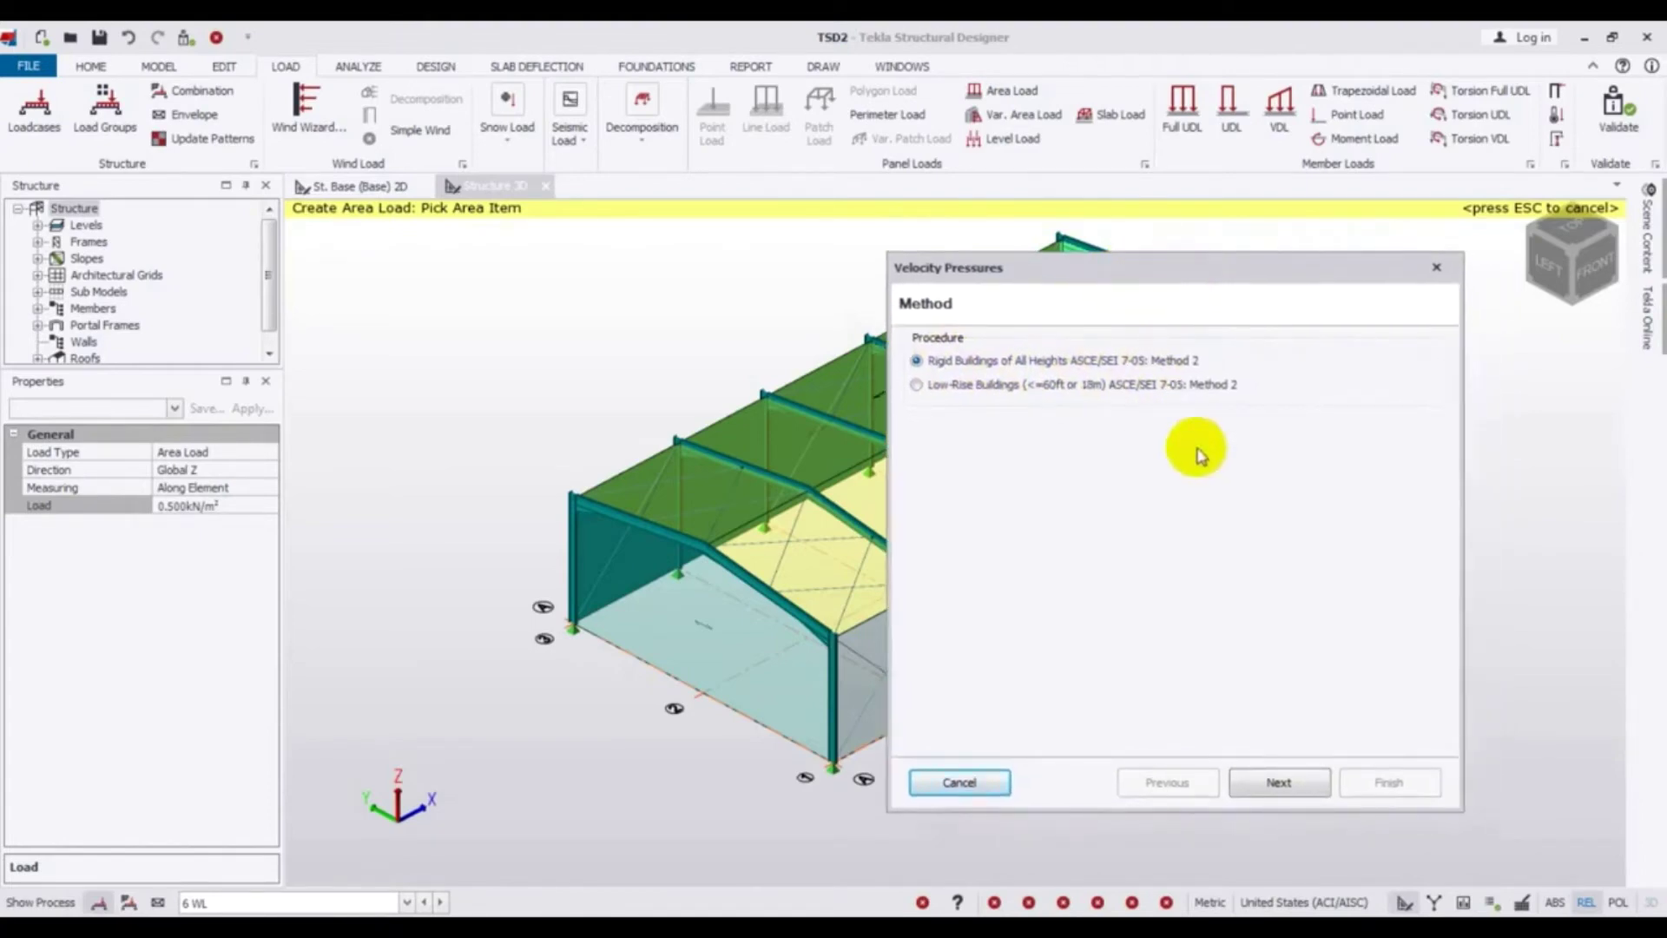
{"action": "left_click", "coordinate": [1300, 785]}
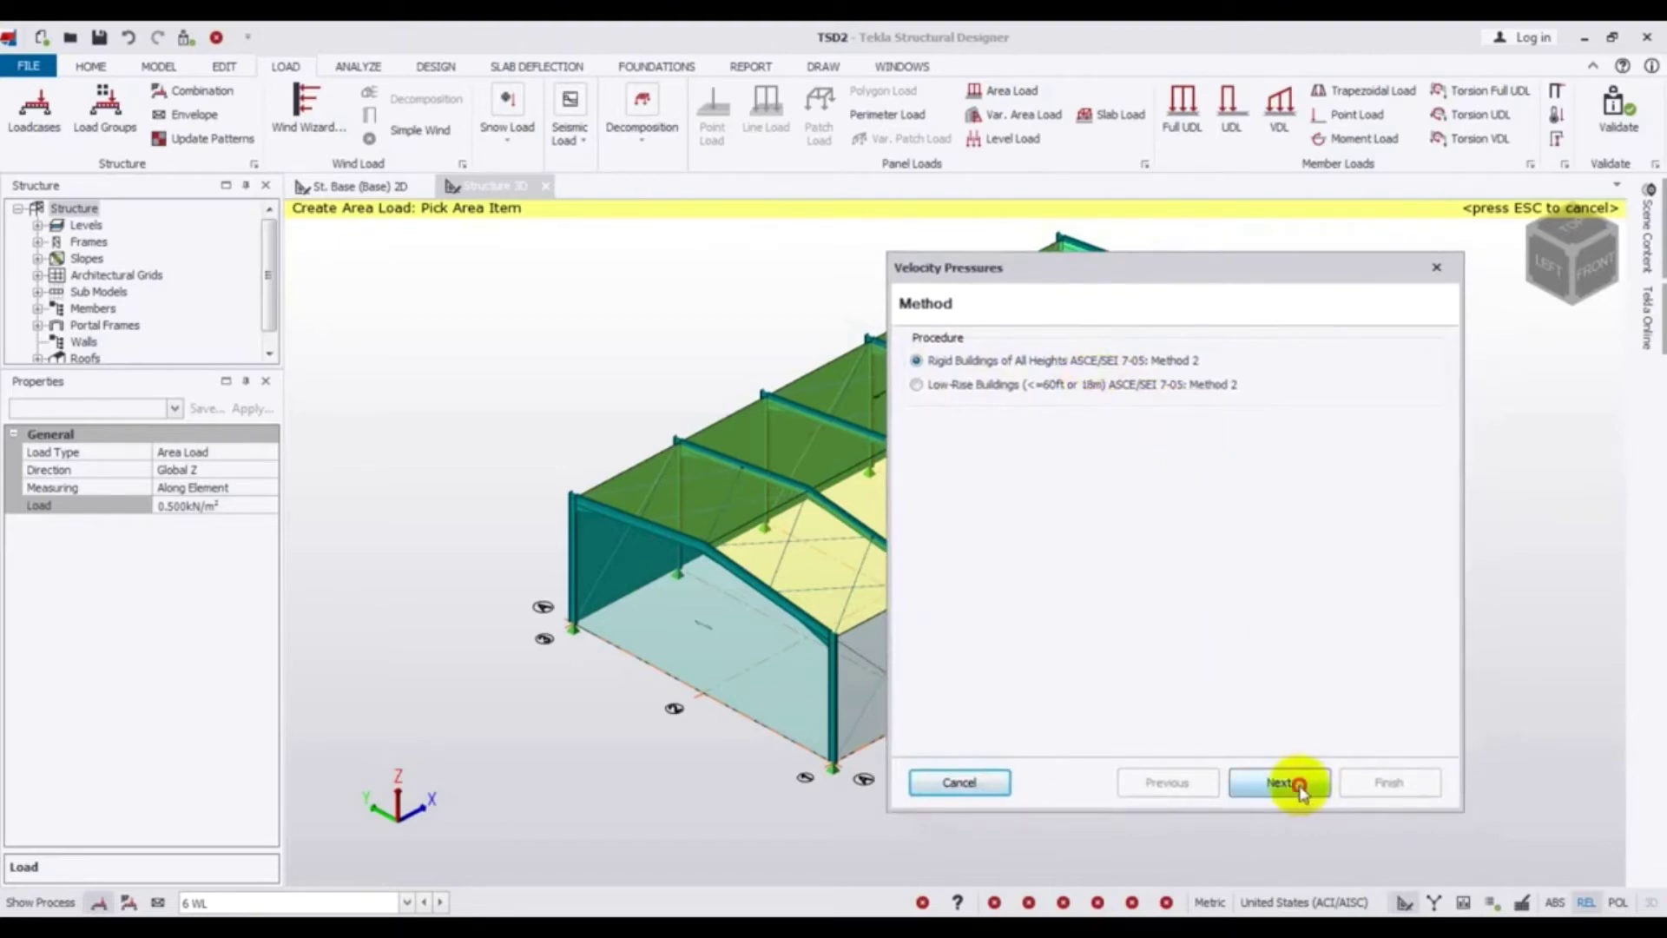
Review the wind geometry inputs for ground level, mean roof height, highest opening level, and overall building X and Y dimensions
{"action": "left_click_drag", "start_coordinate": [1172, 271], "coordinate": [1266, 324]}
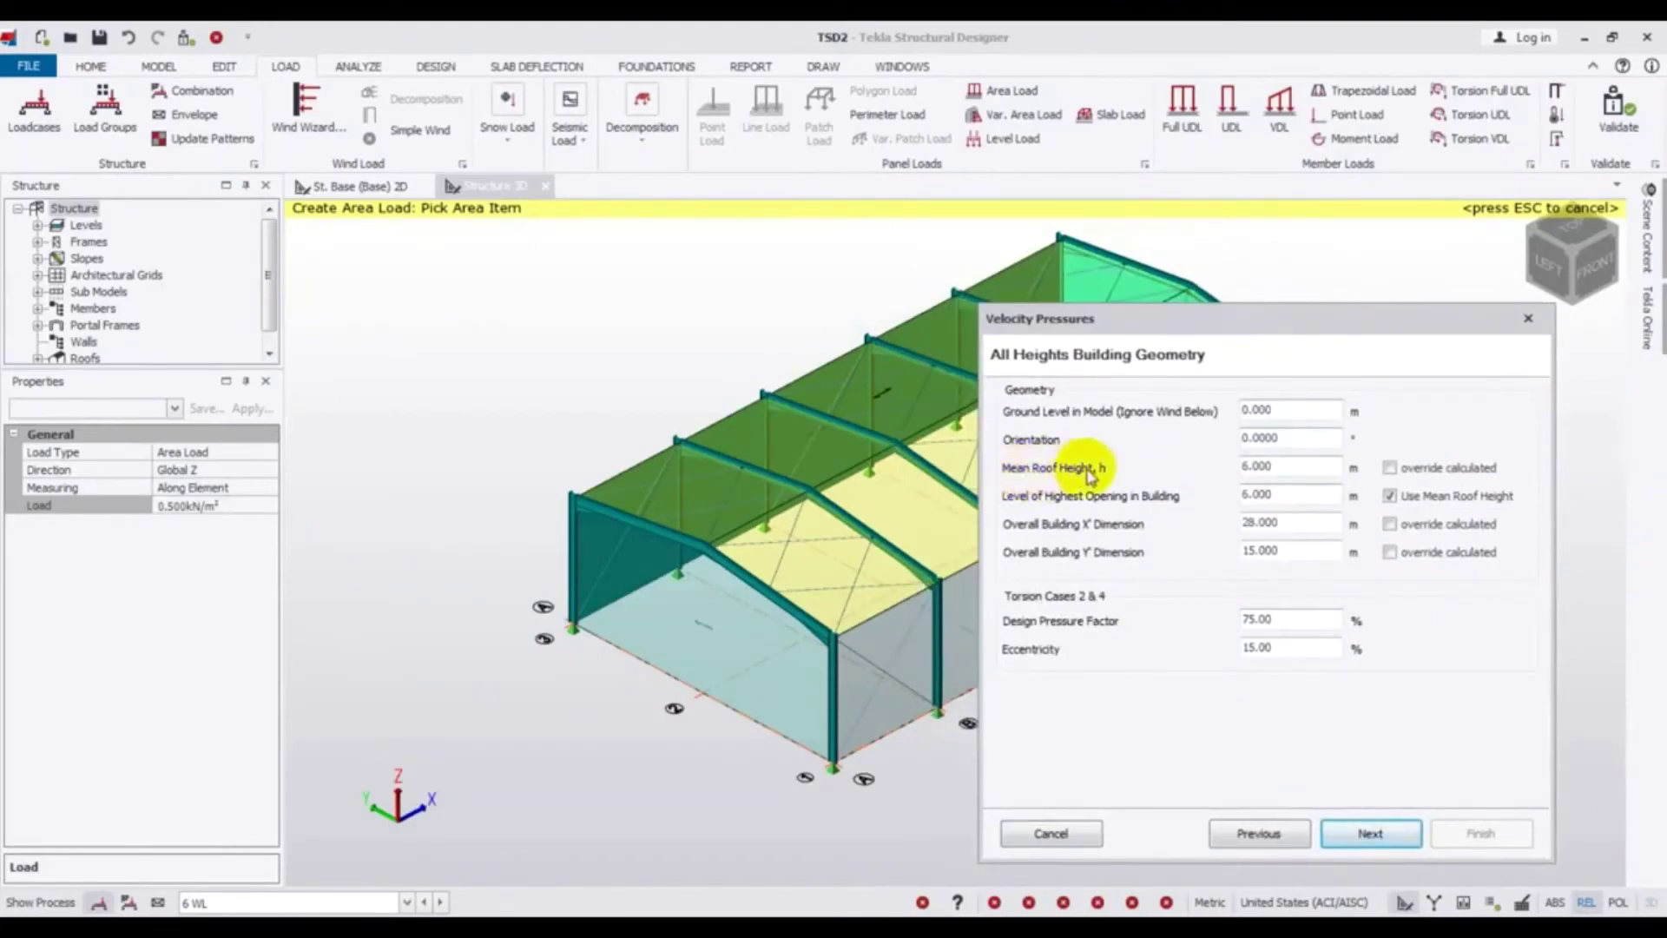
{"action": "left_click_drag", "start_coordinate": [1271, 467], "coordinate": [1205, 475]}
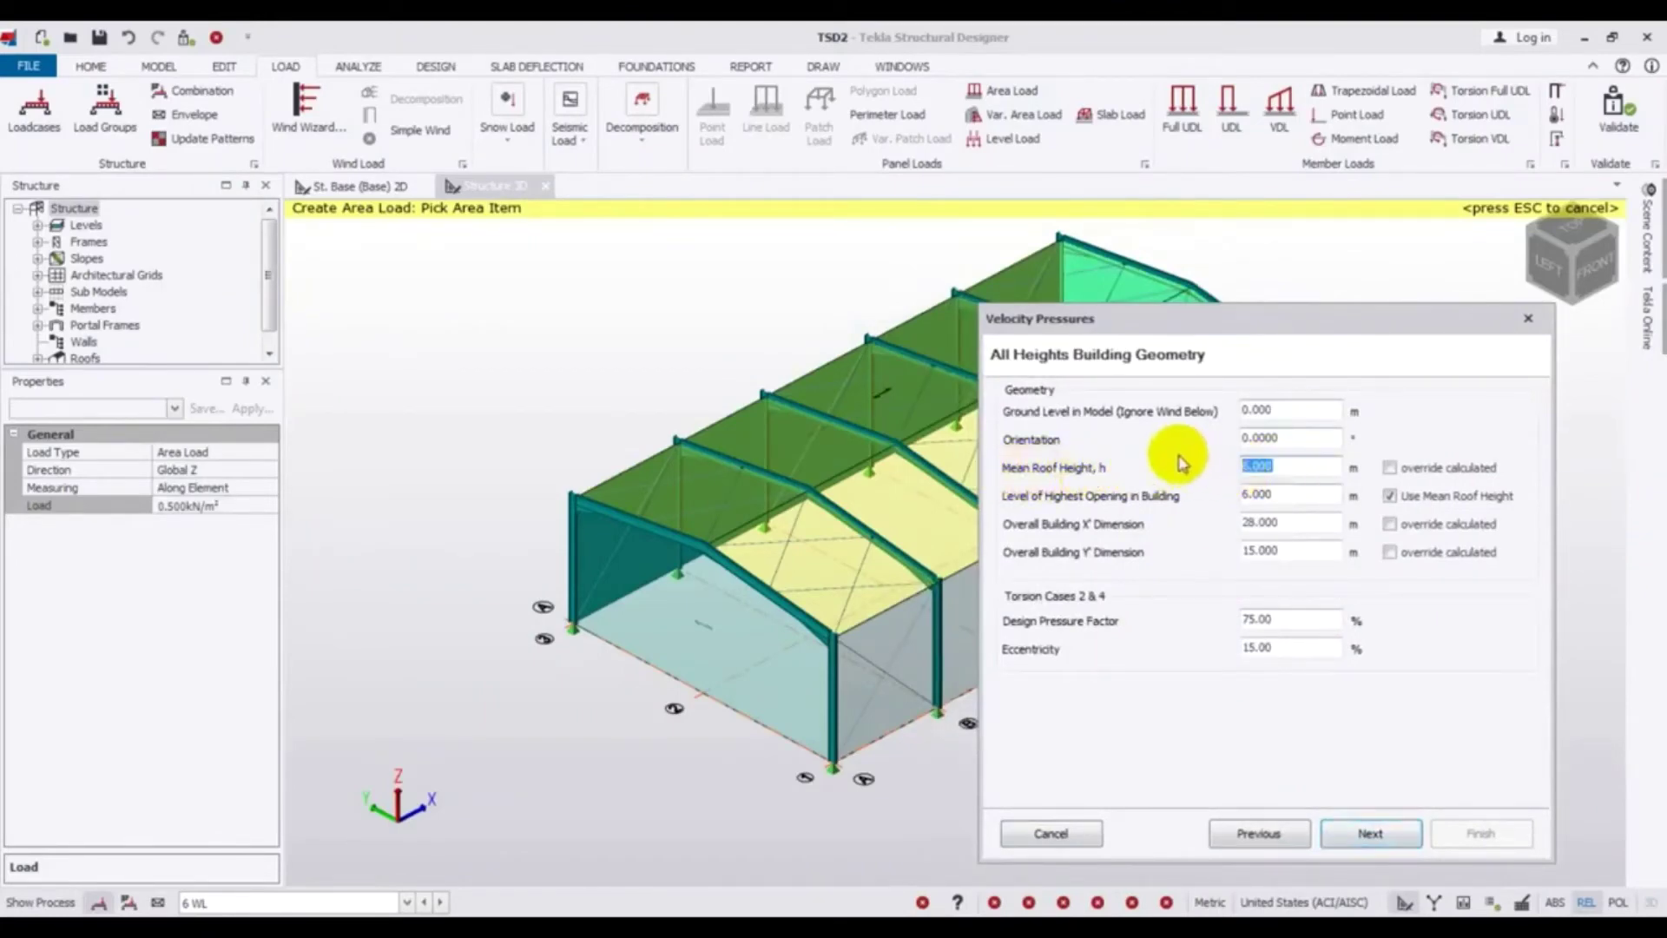
{"action": "left_click", "coordinate": [1289, 469]}
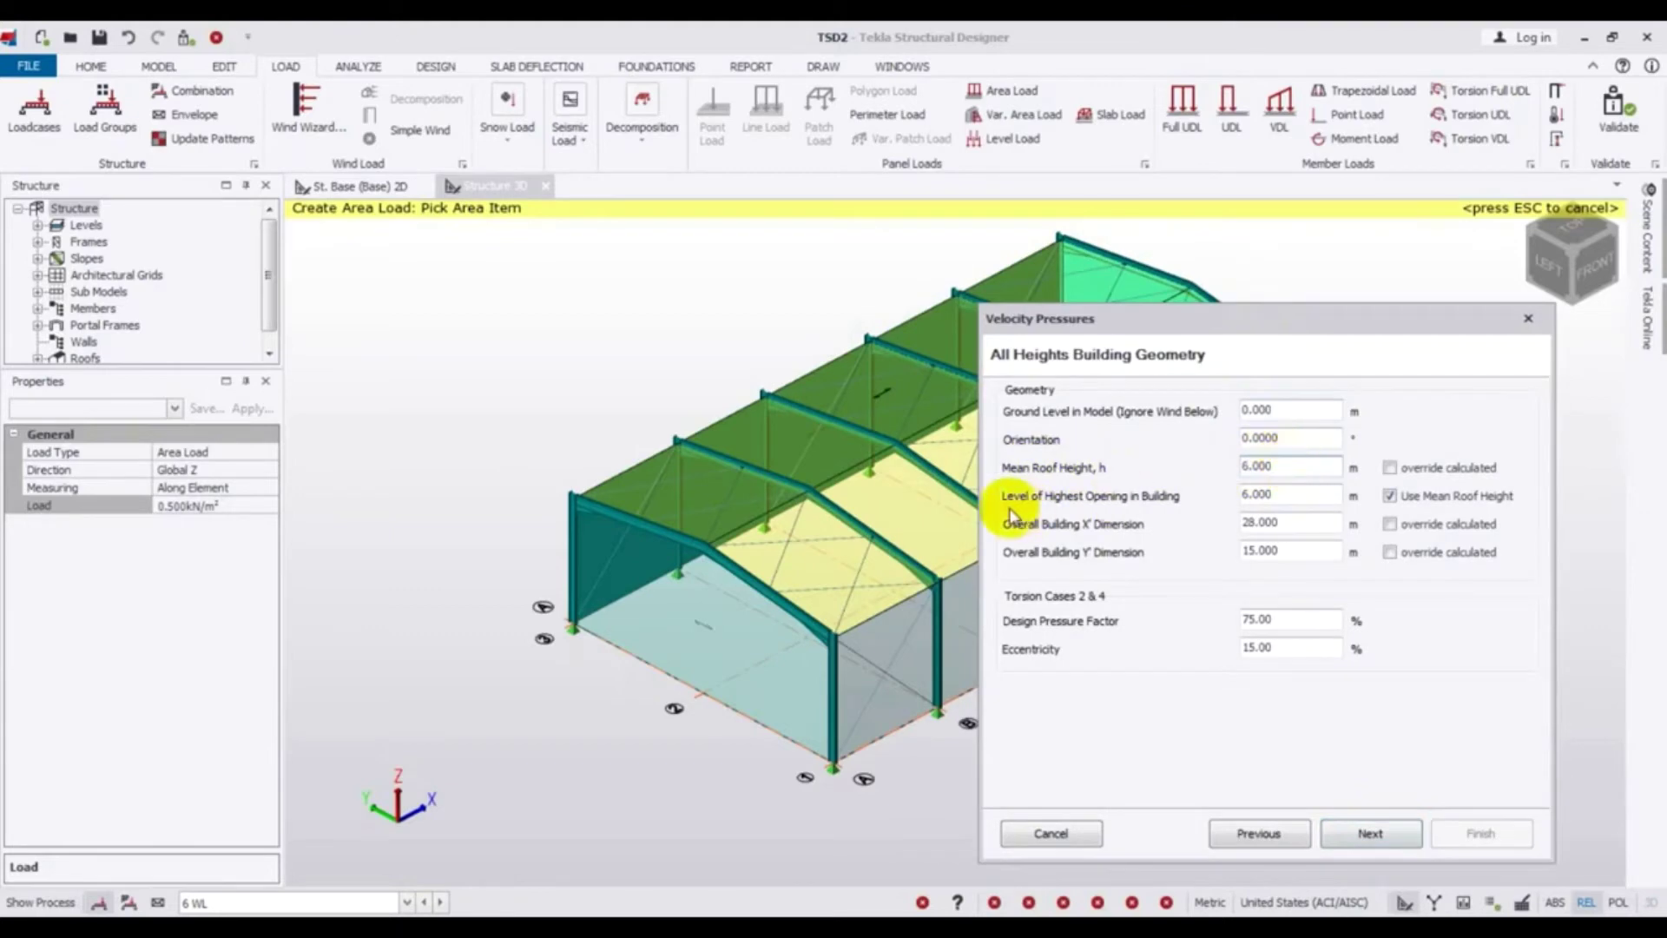
{"action": "left_click_drag", "start_coordinate": [1266, 493], "coordinate": [1213, 491]}
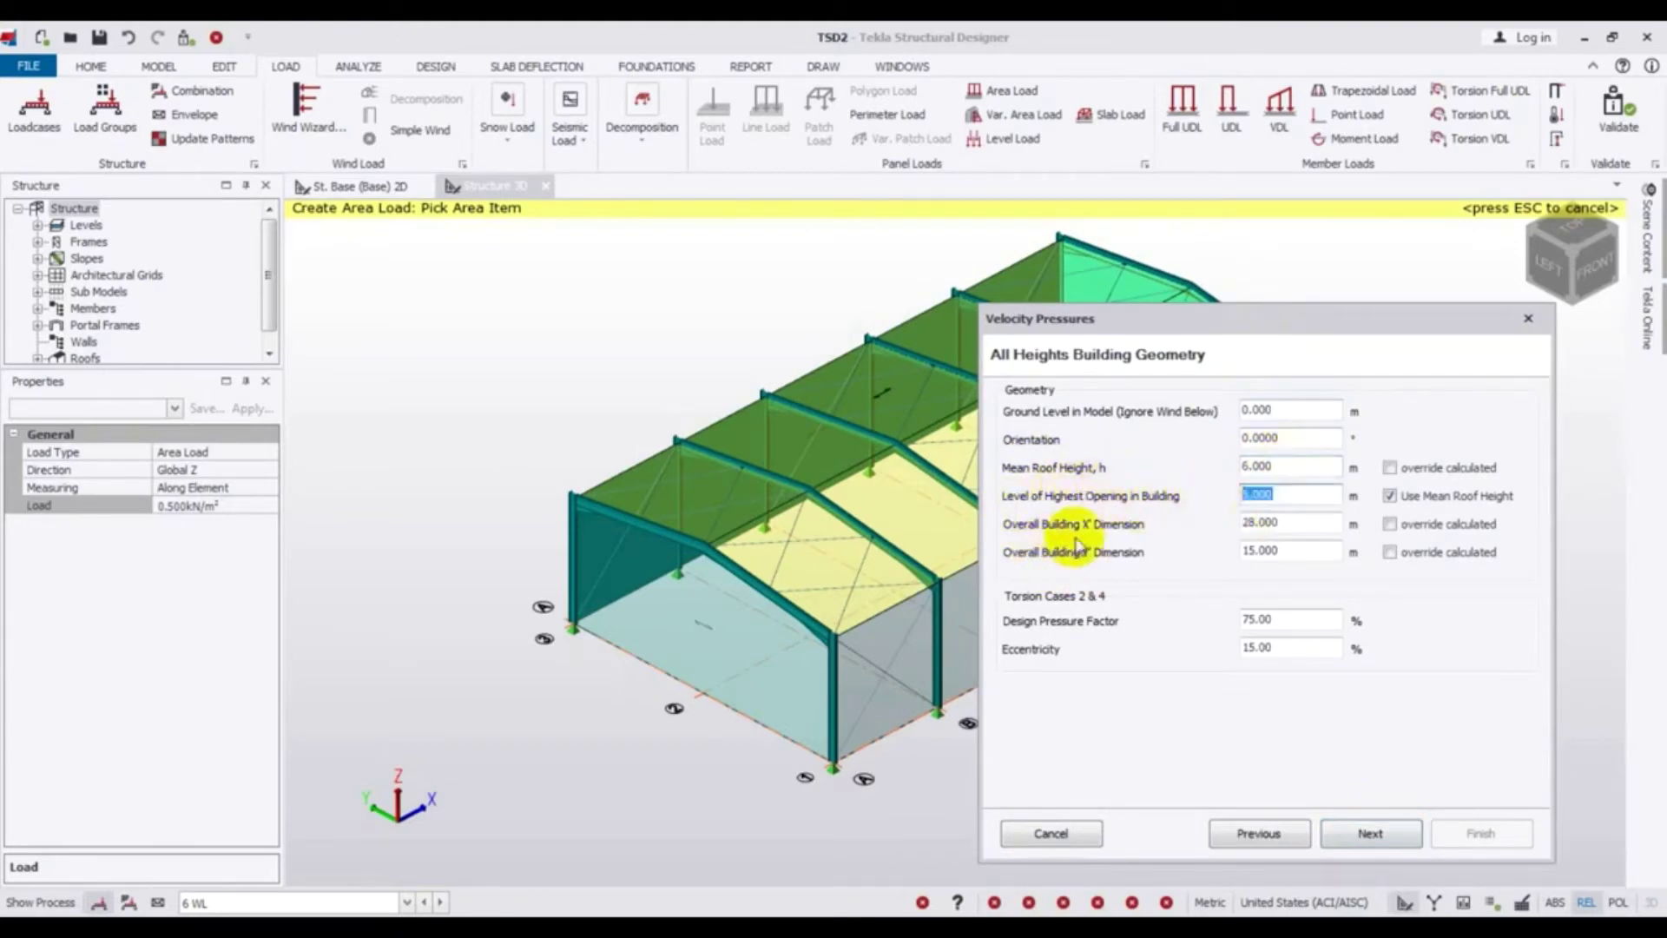
{"action": "left_click", "coordinate": [1259, 522]}
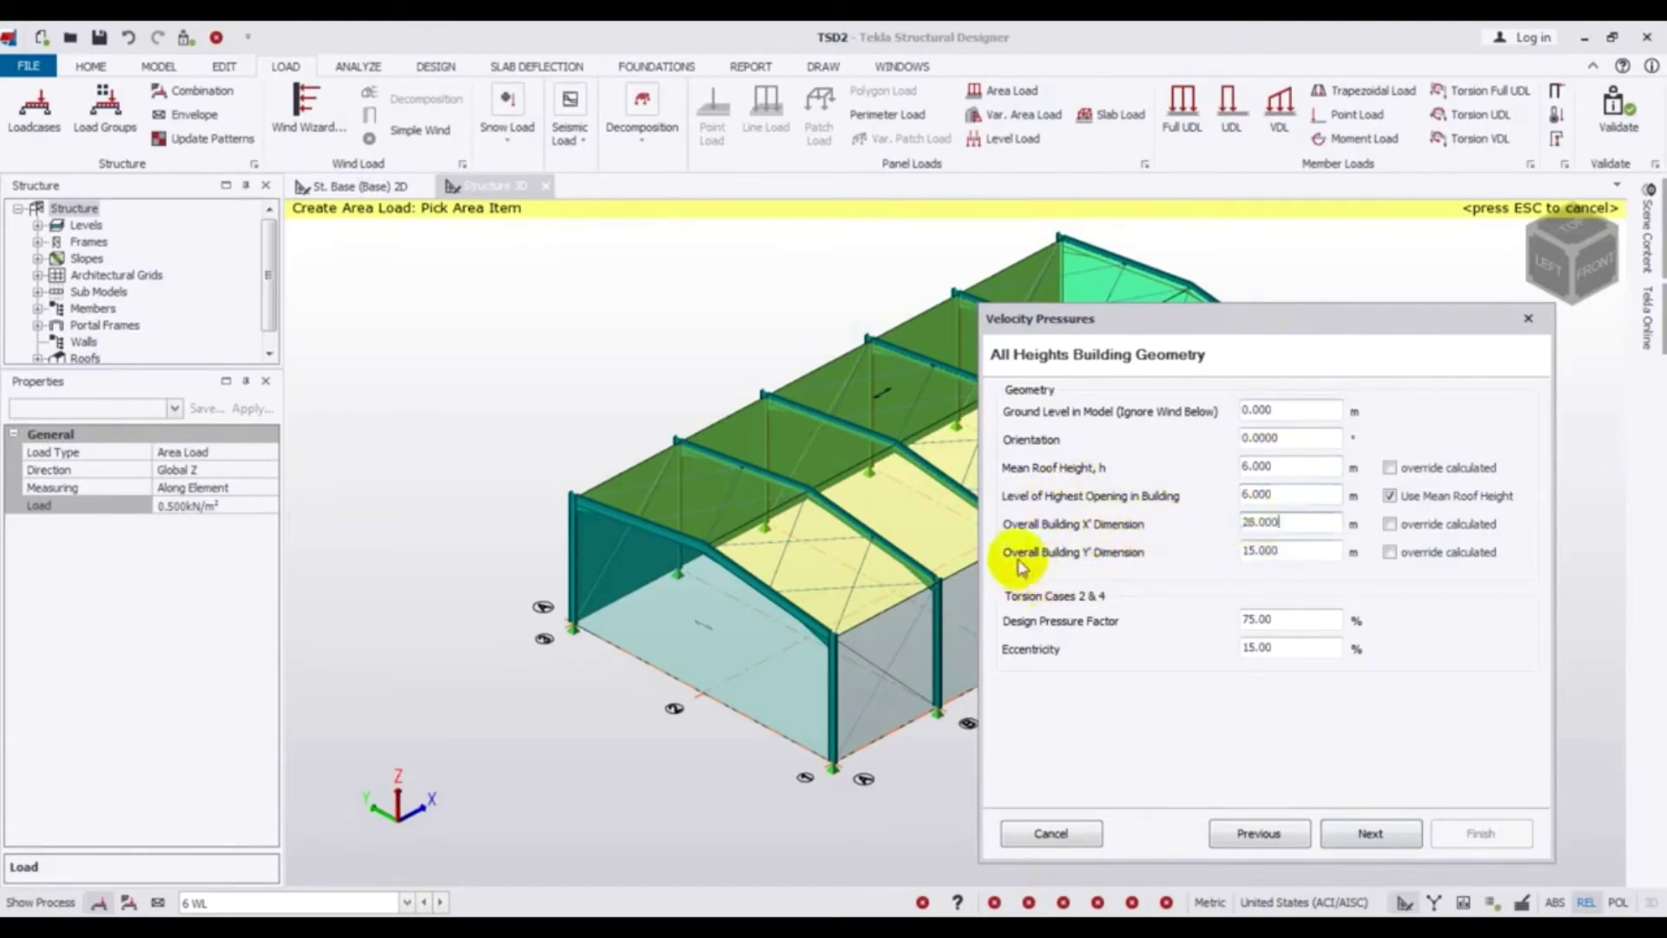
{"action": "left_click", "coordinate": [1288, 549]}
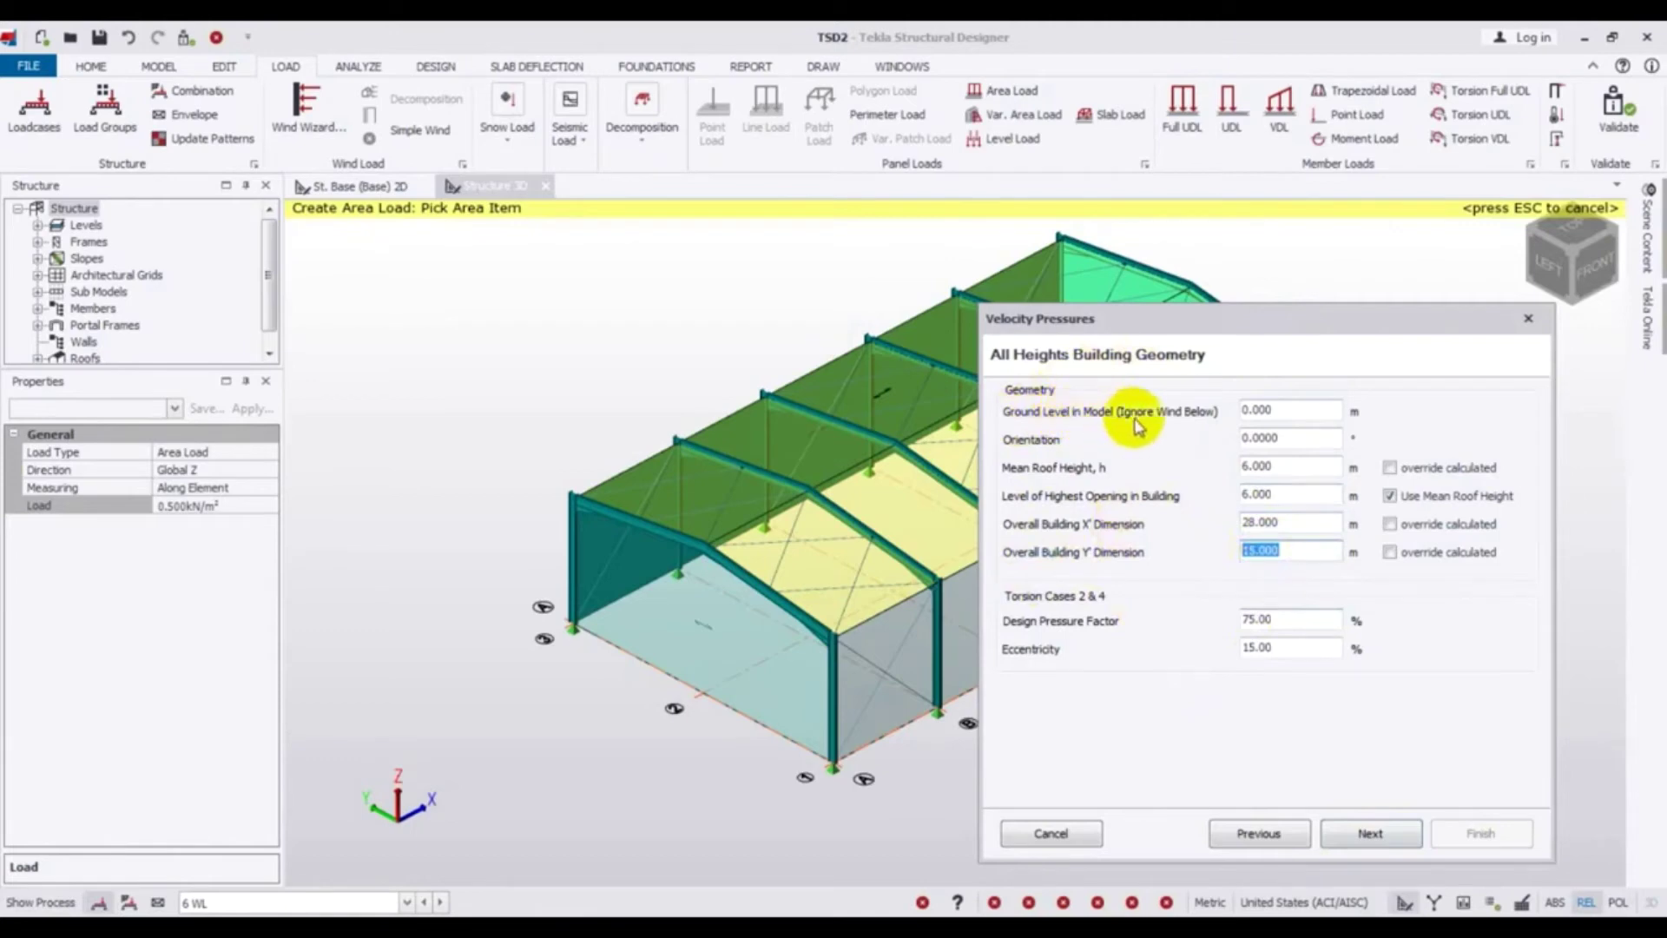
{"action": "left_click", "coordinate": [1288, 410]}
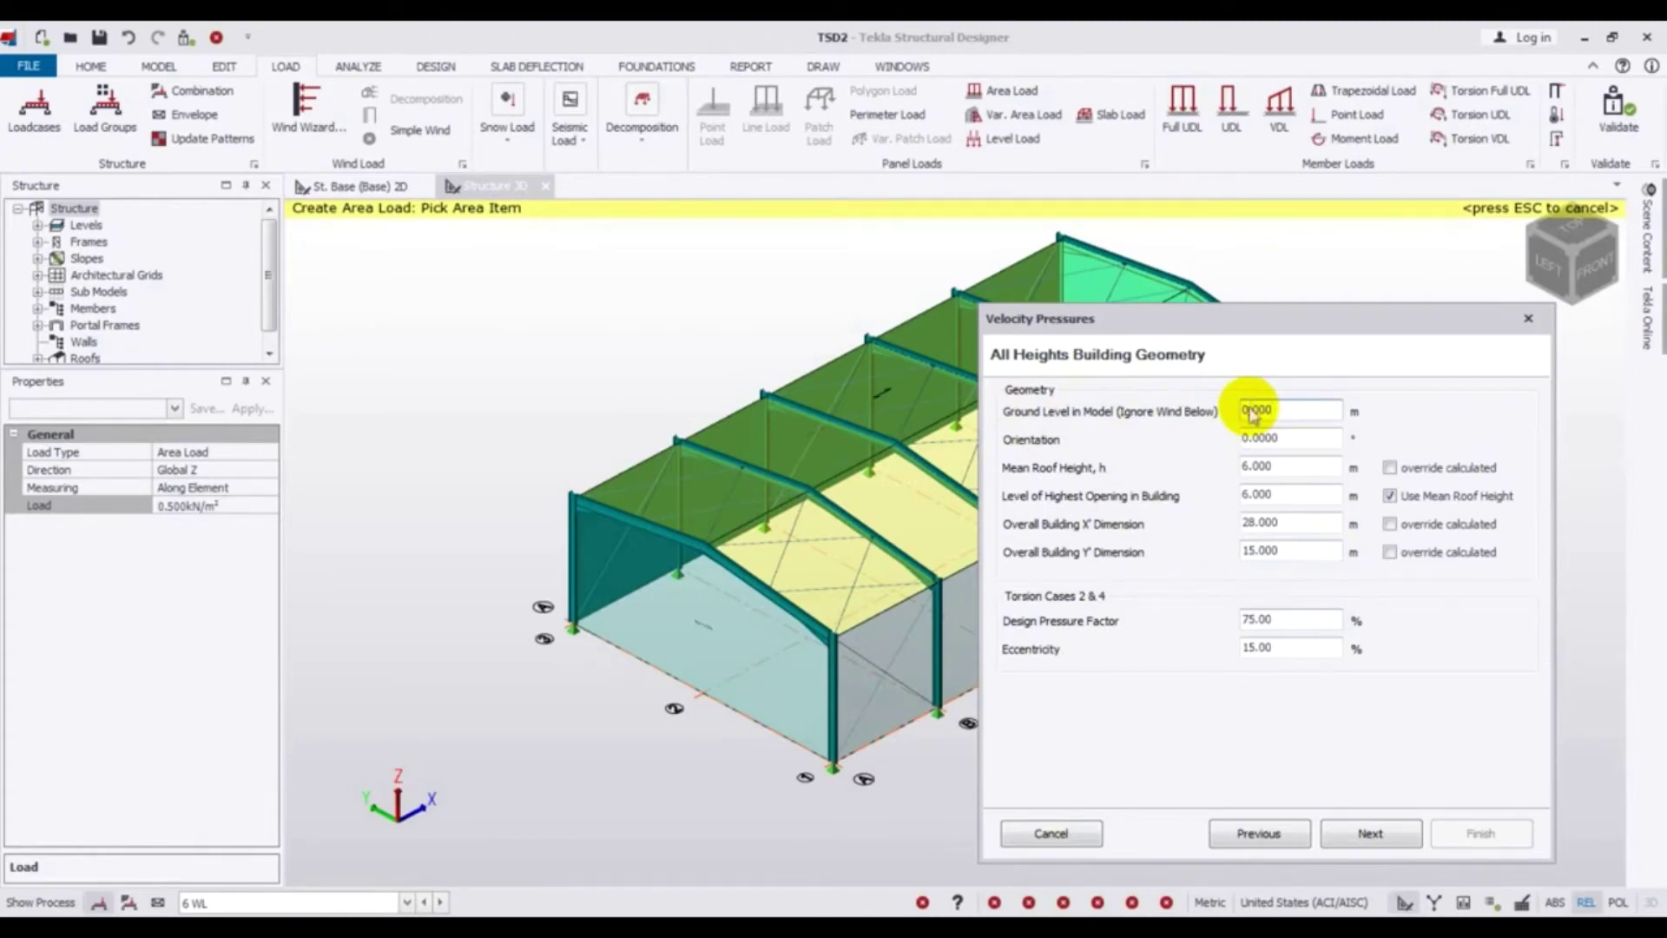
{"action": "left_click_drag", "start_coordinate": [1233, 326], "coordinate": [1242, 304]}
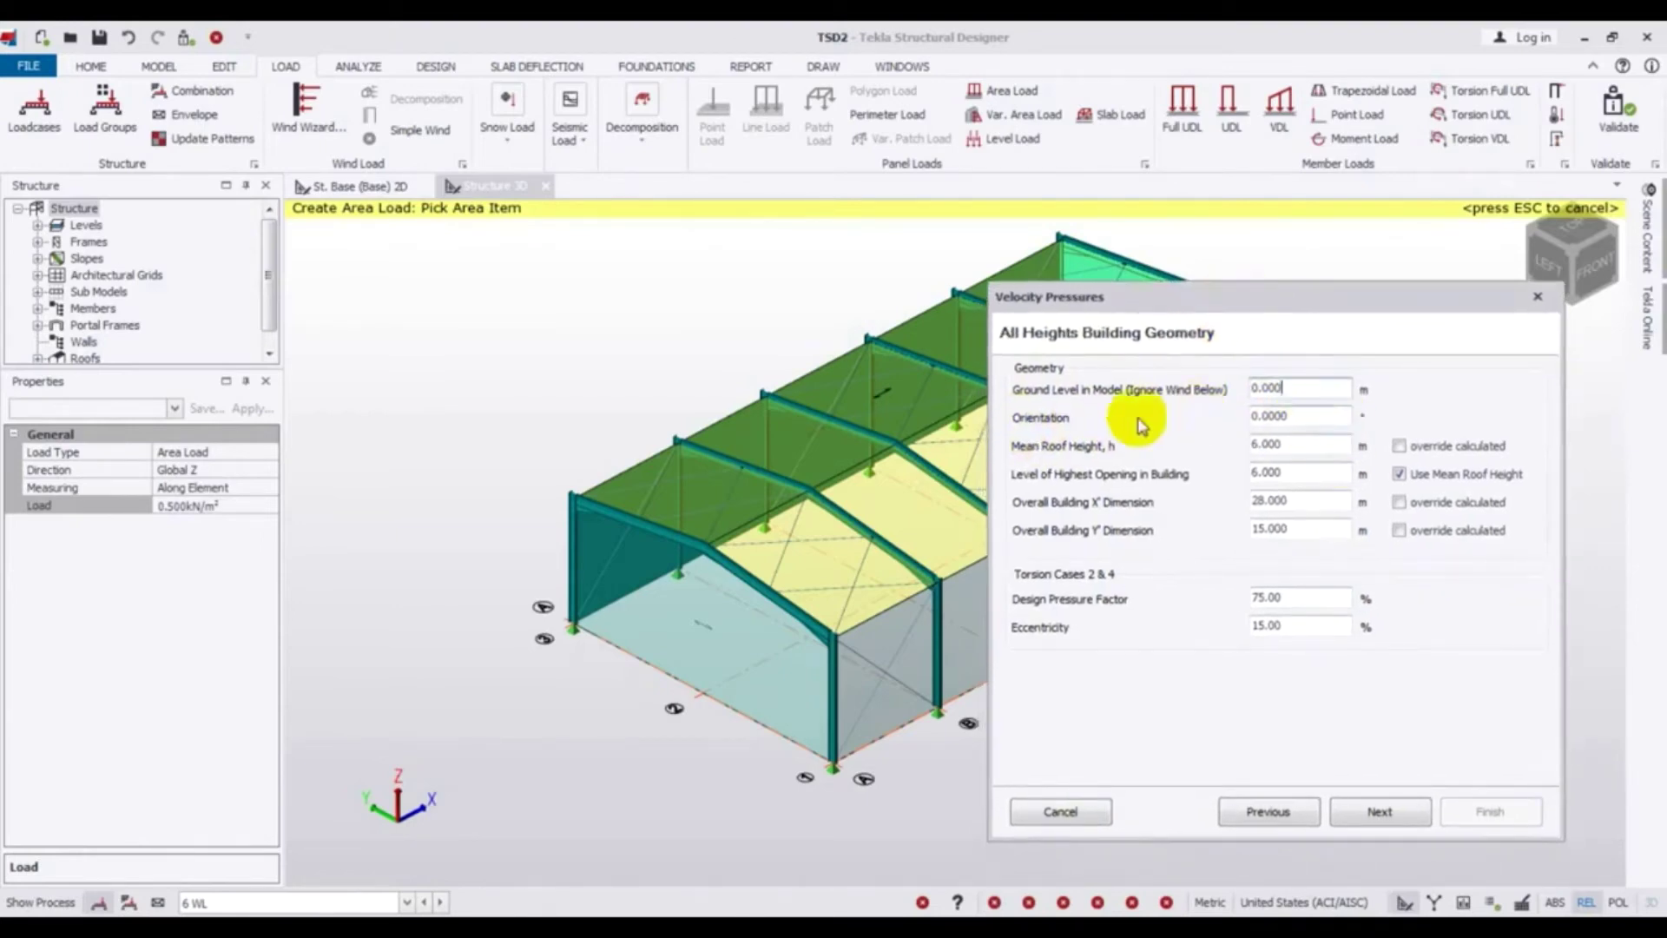
Set the torsion case eccentricity to 5% and continue to the basic wind data
{"action": "double_click", "coordinate": [1285, 625]}
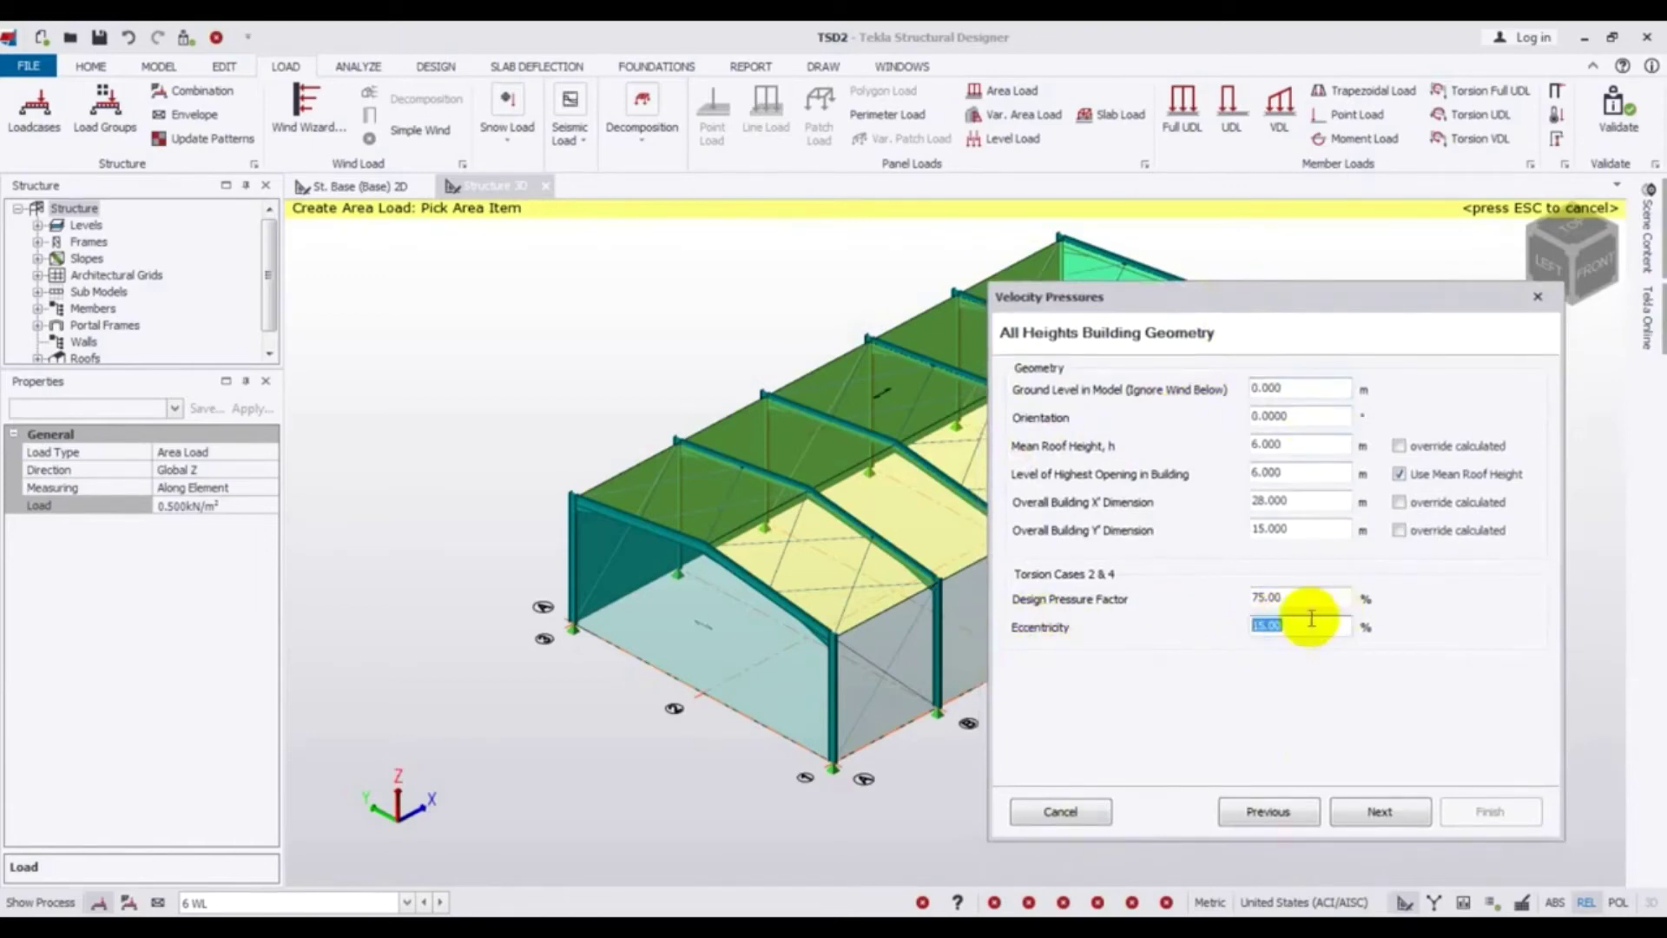
{"action": "type", "text": "0."}
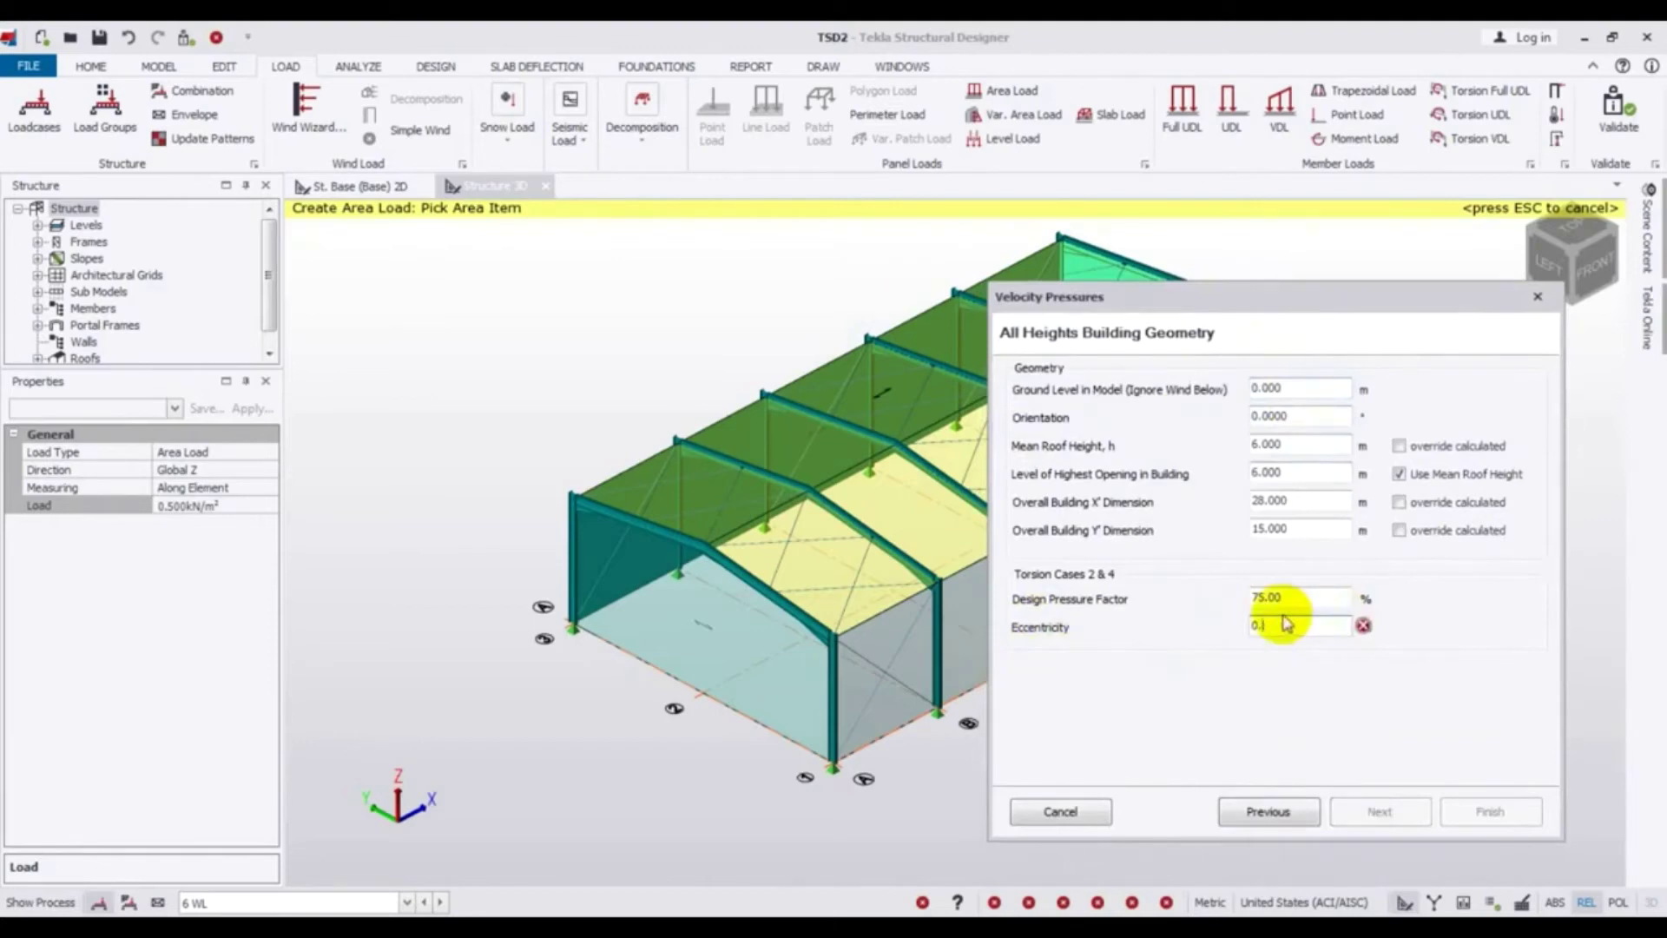
{"action": "type", "text": "5"}
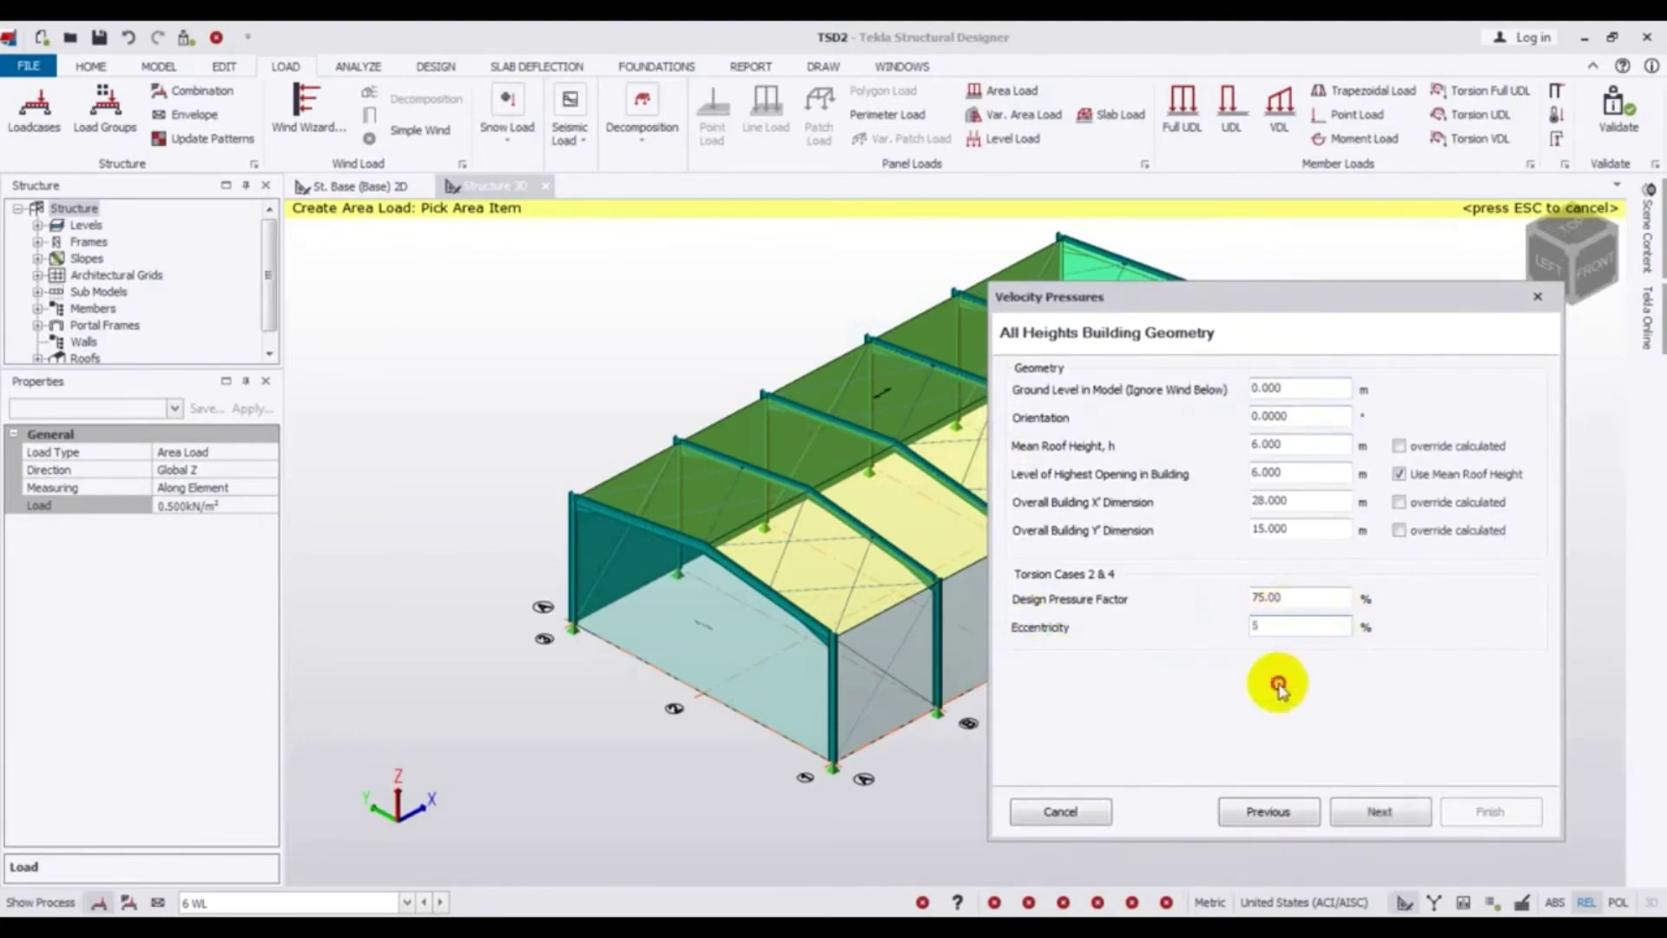
{"action": "left_click", "coordinate": [1381, 811]}
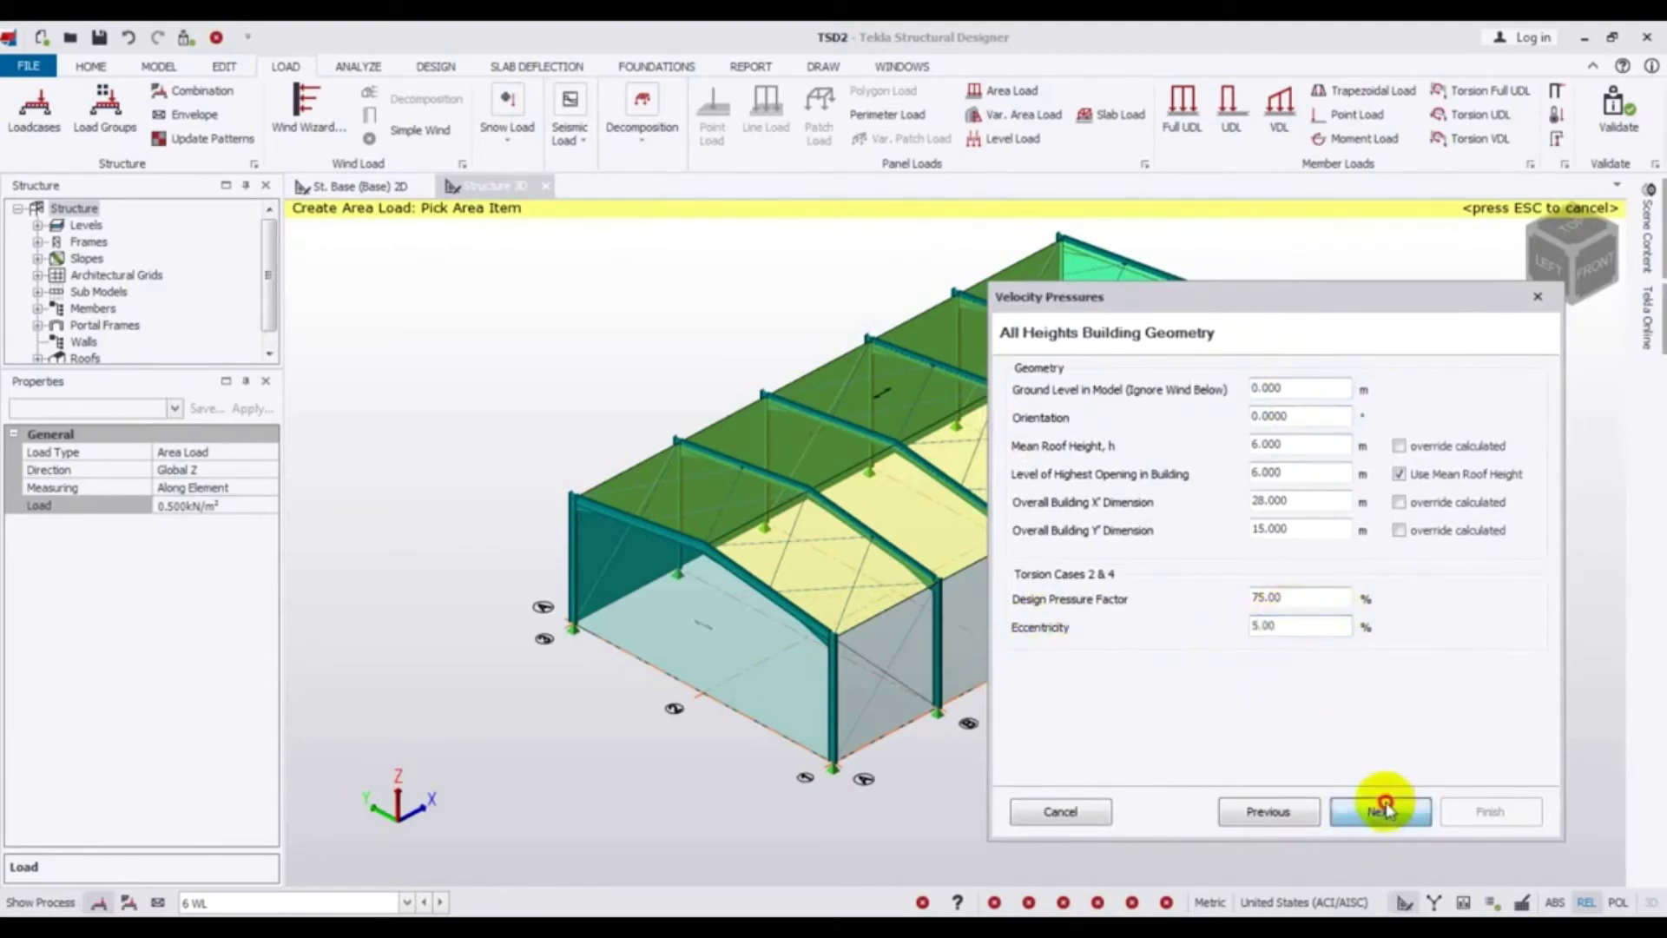
Set the basic wind speed to 40 m/s and the occupancy category to II
{"action": "left_click_drag", "start_coordinate": [1258, 292], "coordinate": [1253, 266]}
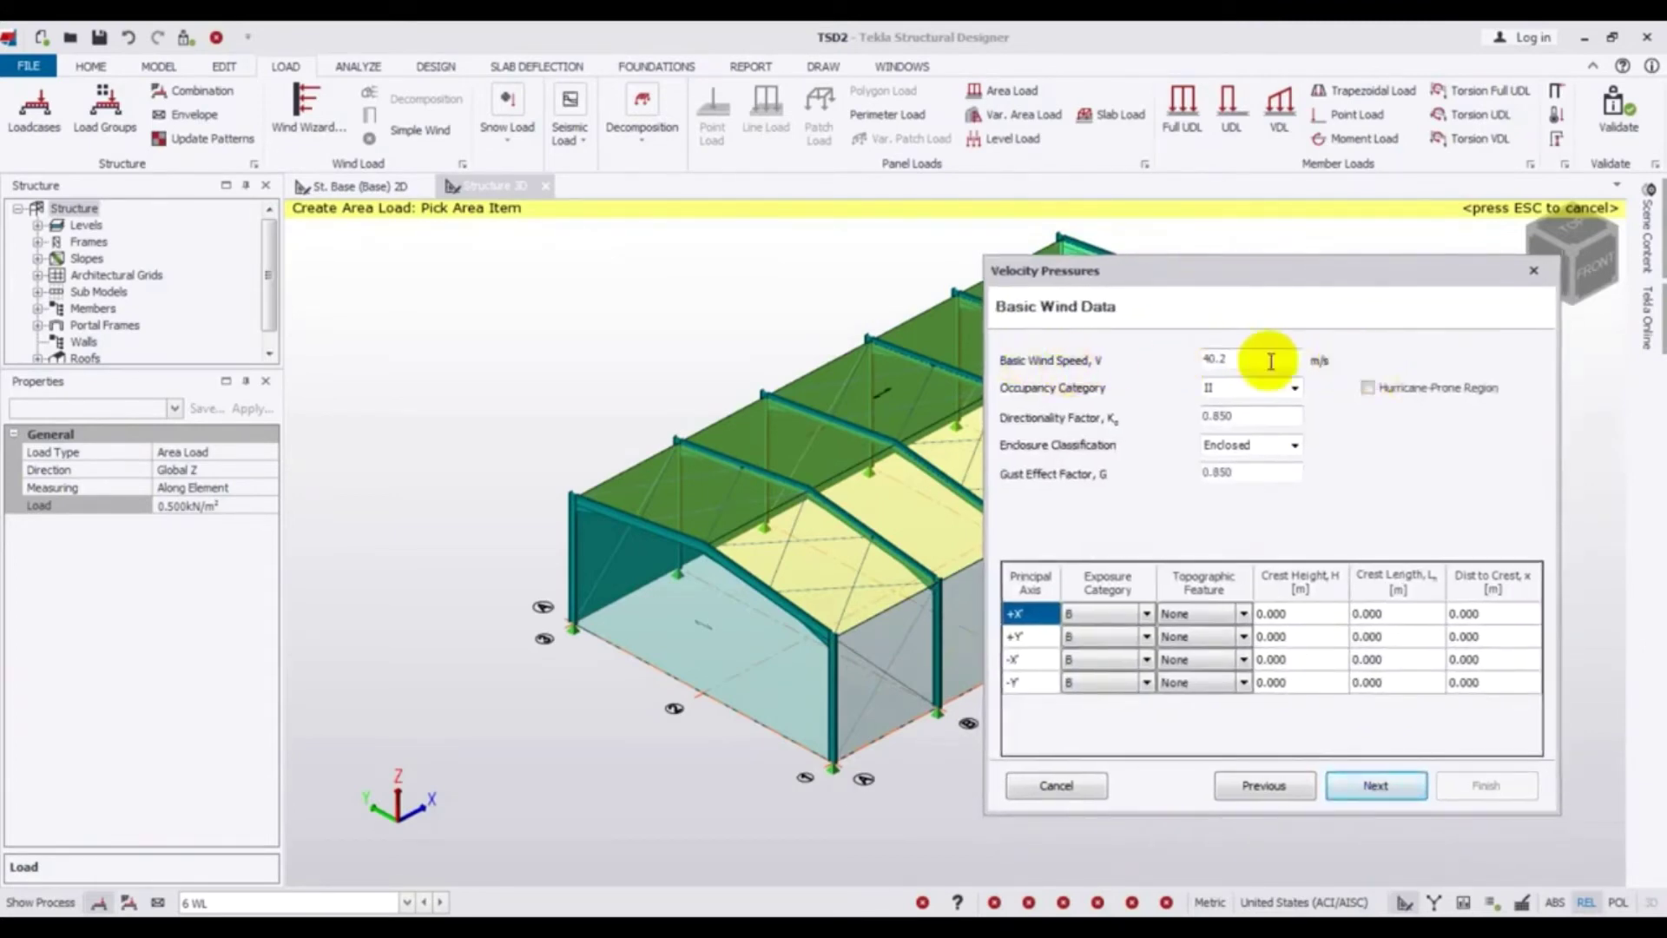
{"action": "double_click", "coordinate": [1220, 358]}
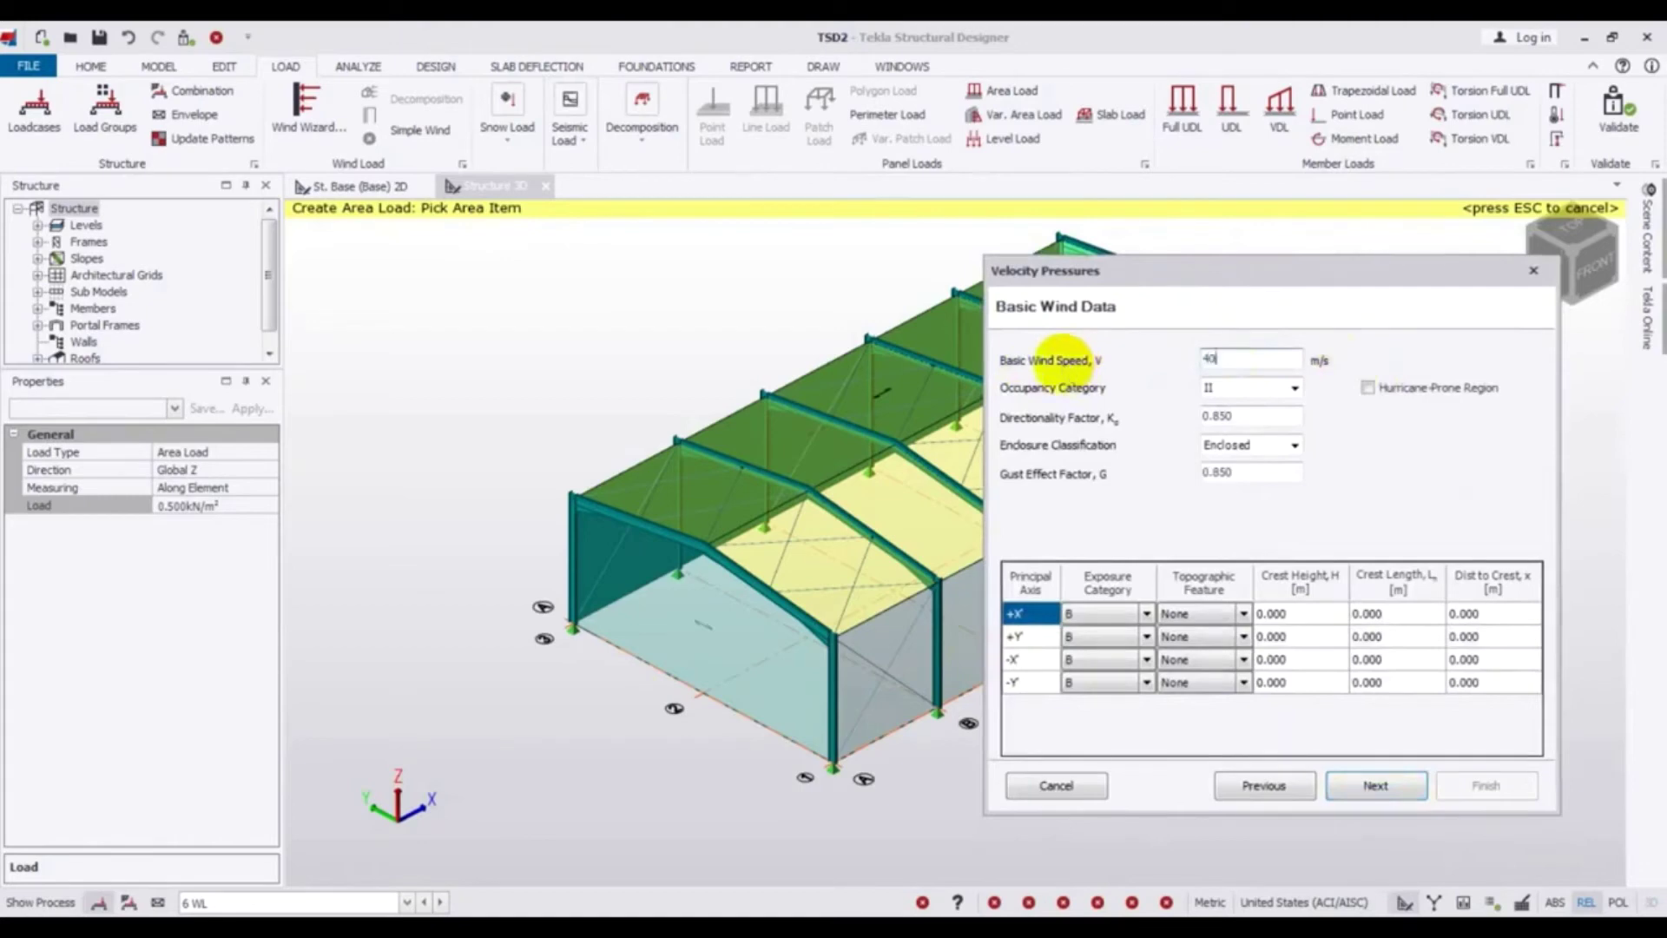
{"action": "type", "text": "40"}
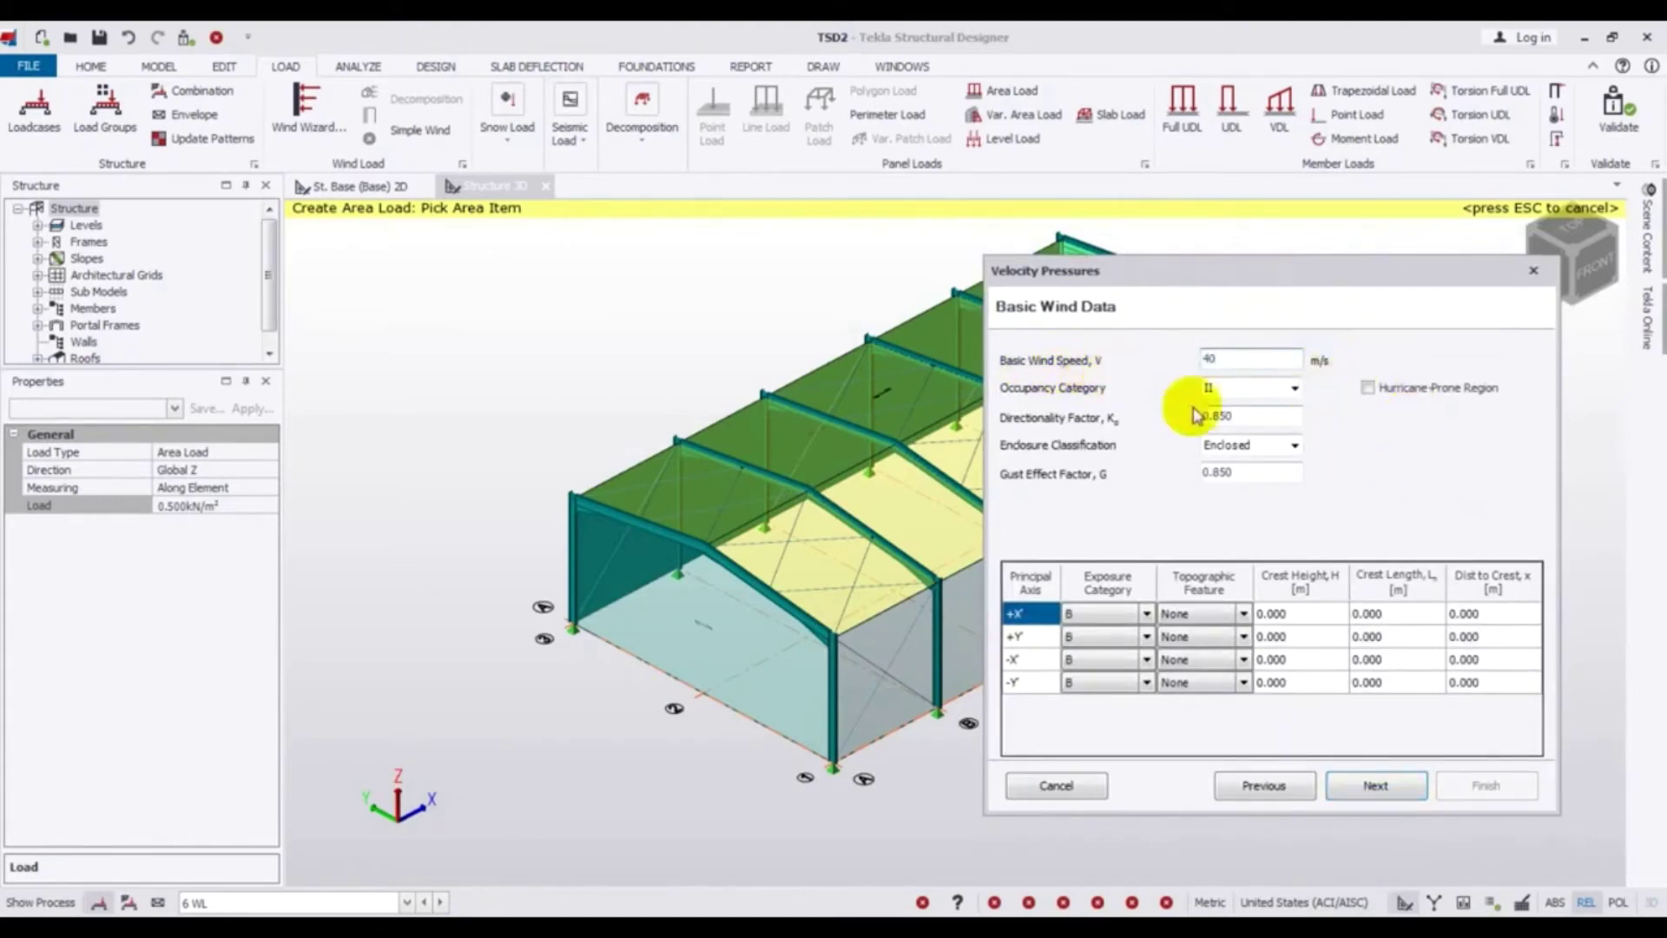
{"action": "left_click", "coordinate": [1294, 388]}
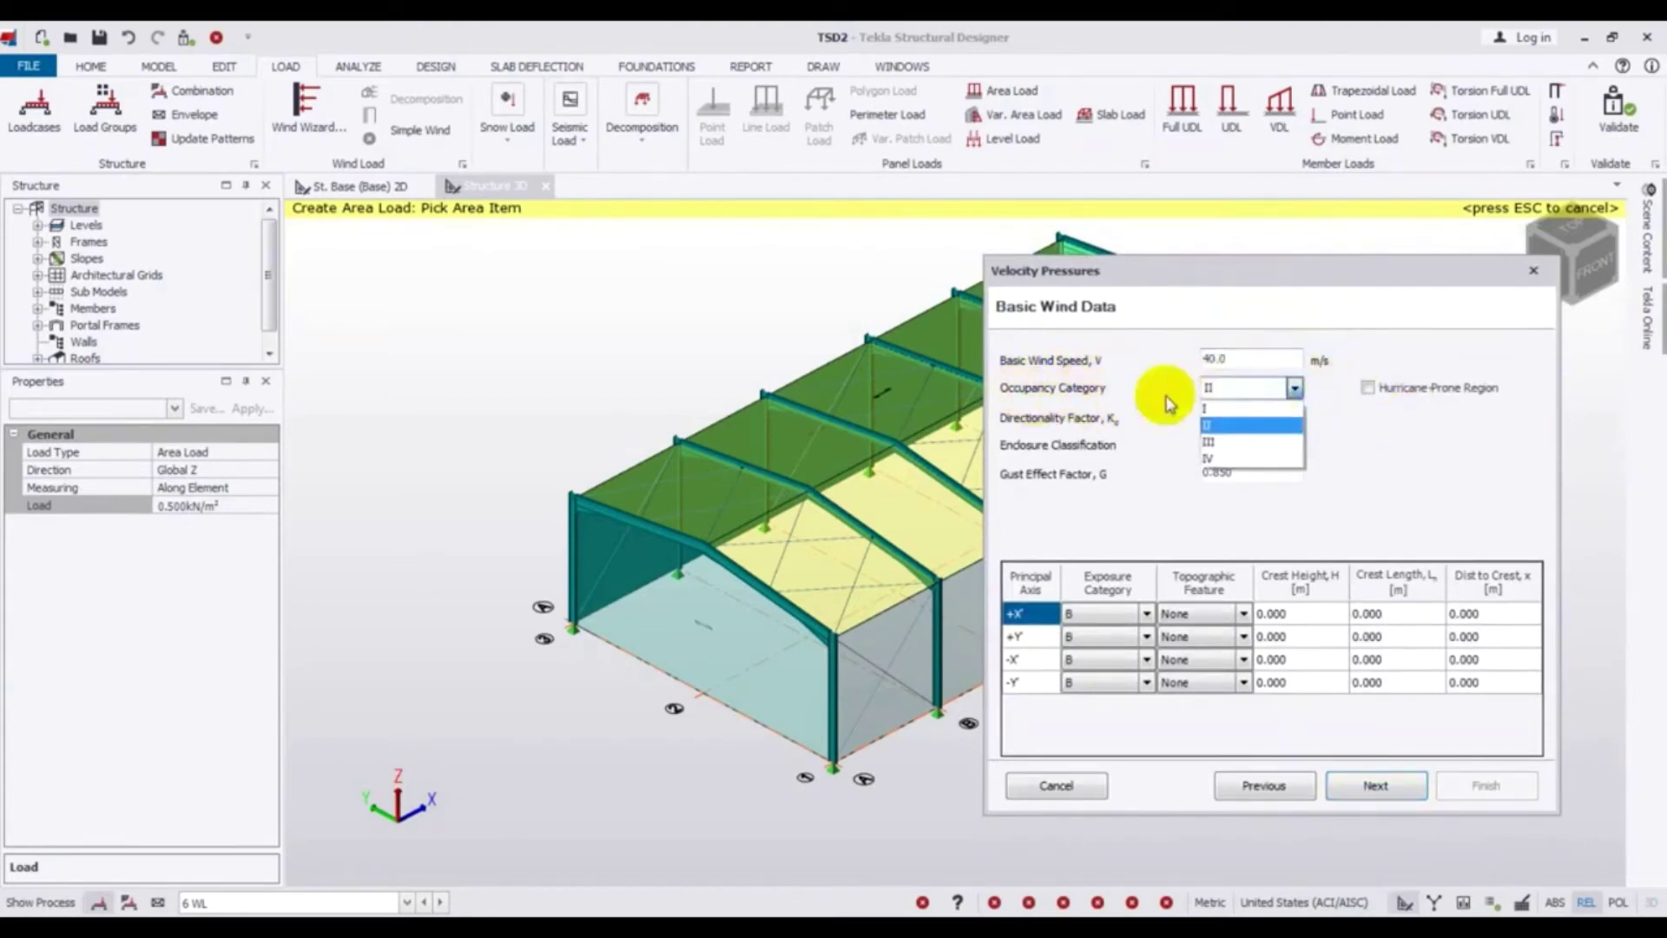
{"action": "left_click", "coordinate": [1230, 425]}
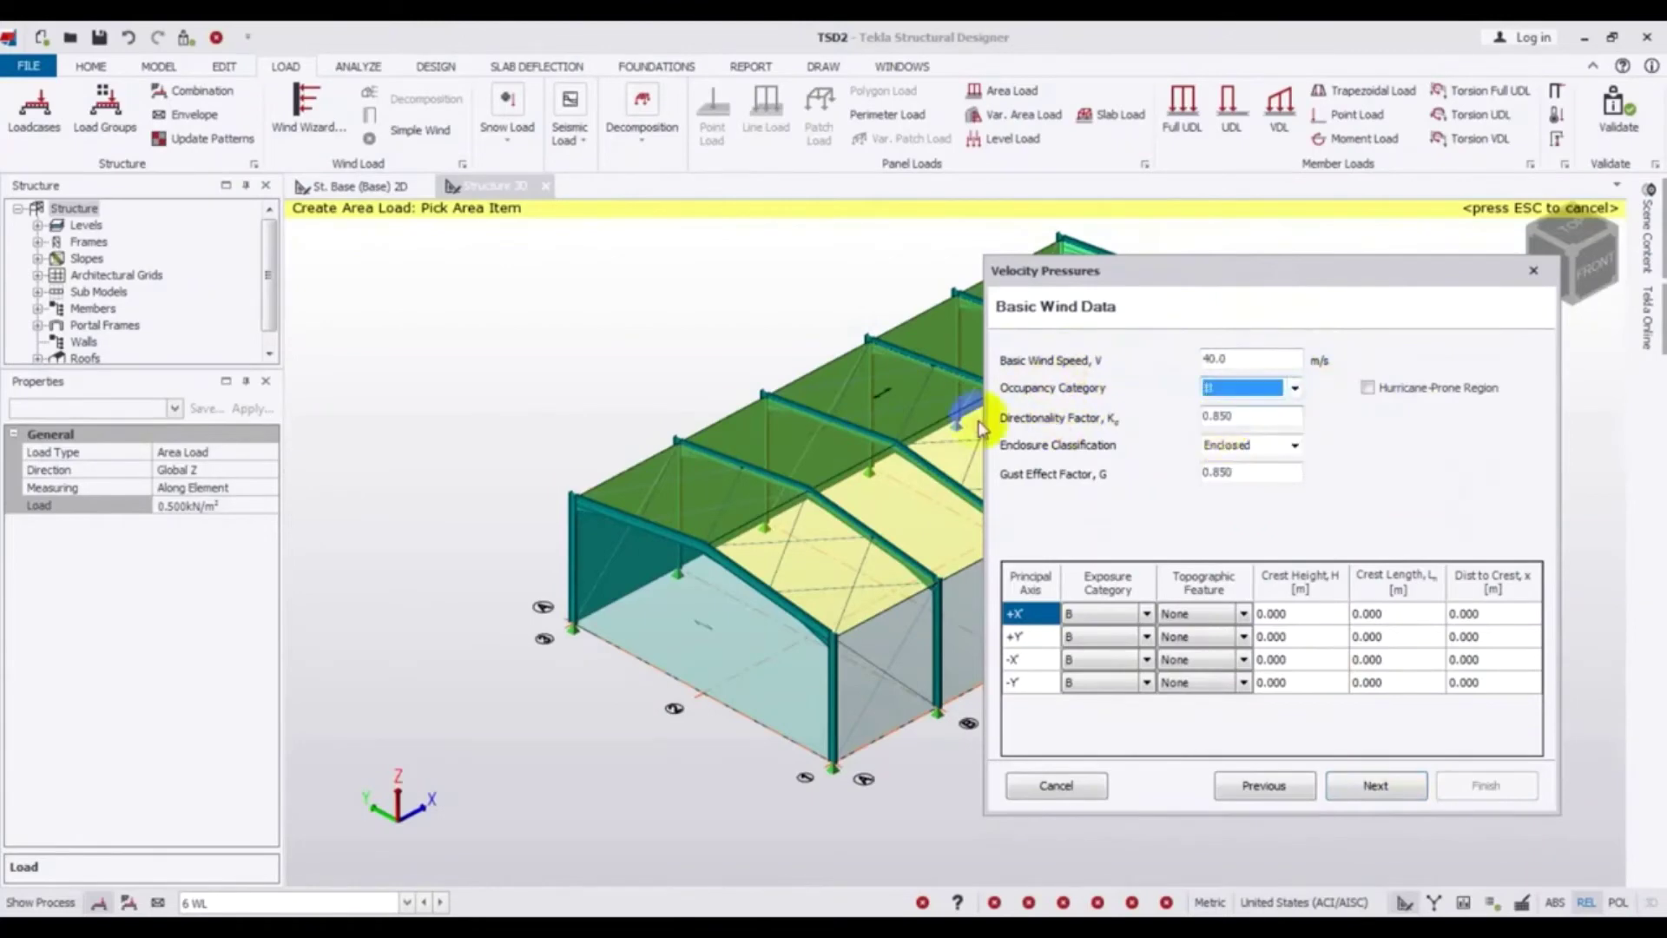
Check the directionality factor in the basic wind data, keeping it at 0.850
{"action": "left_click", "coordinate": [1259, 417]}
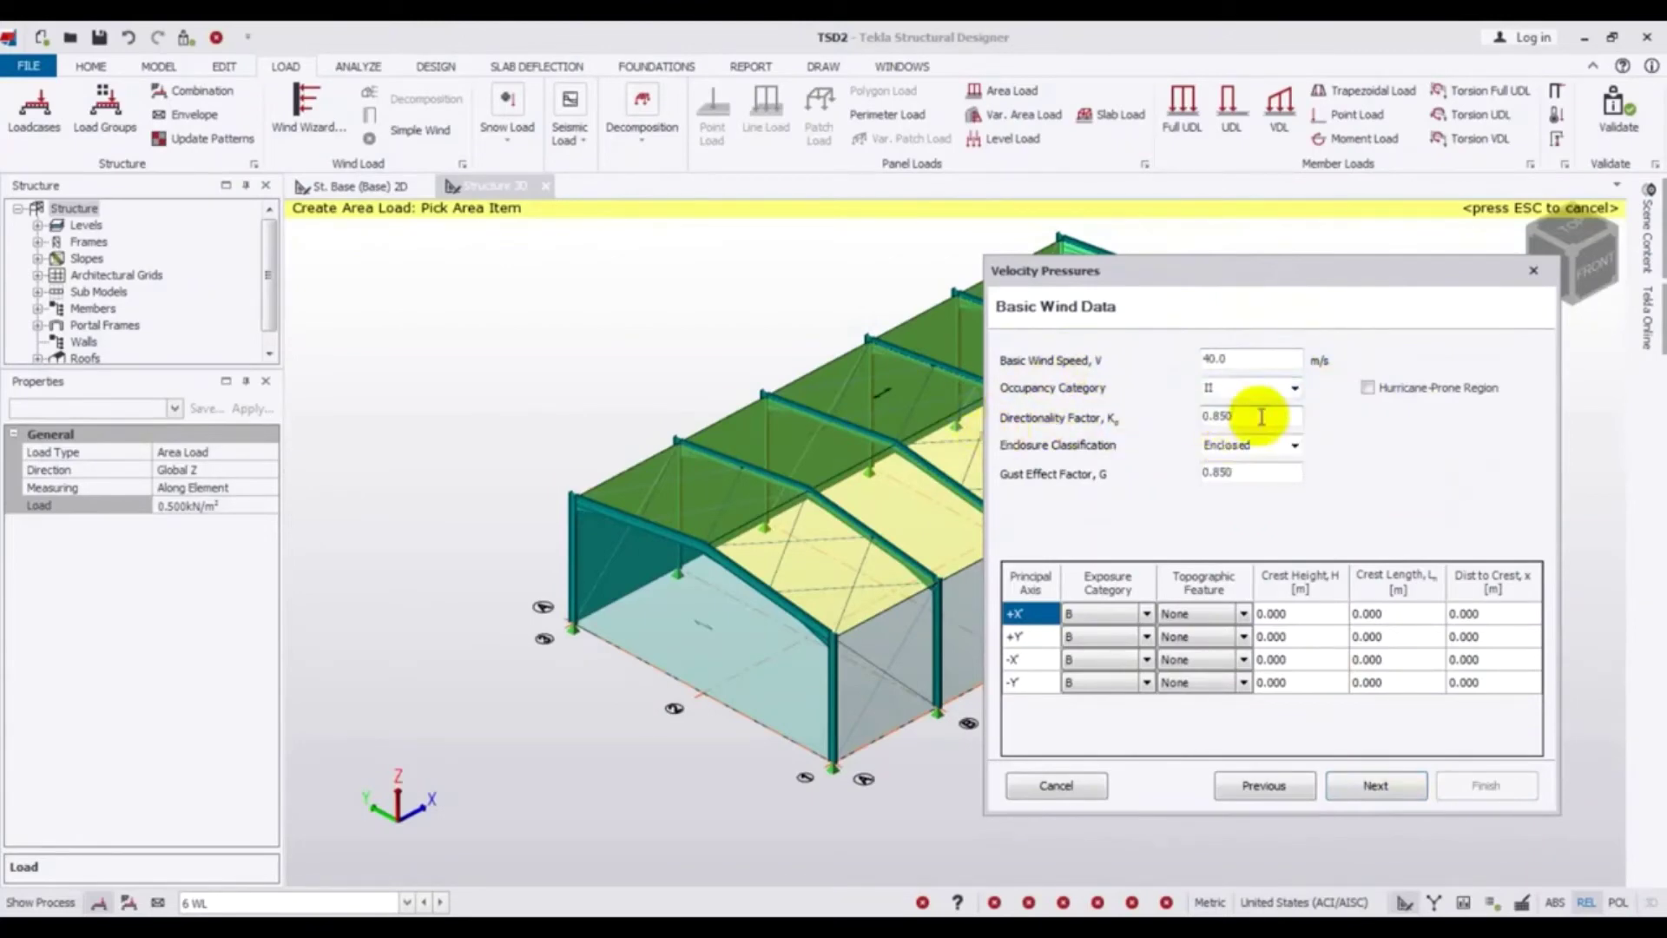
{"action": "left_click_drag", "start_coordinate": [1264, 417], "coordinate": [1175, 418]}
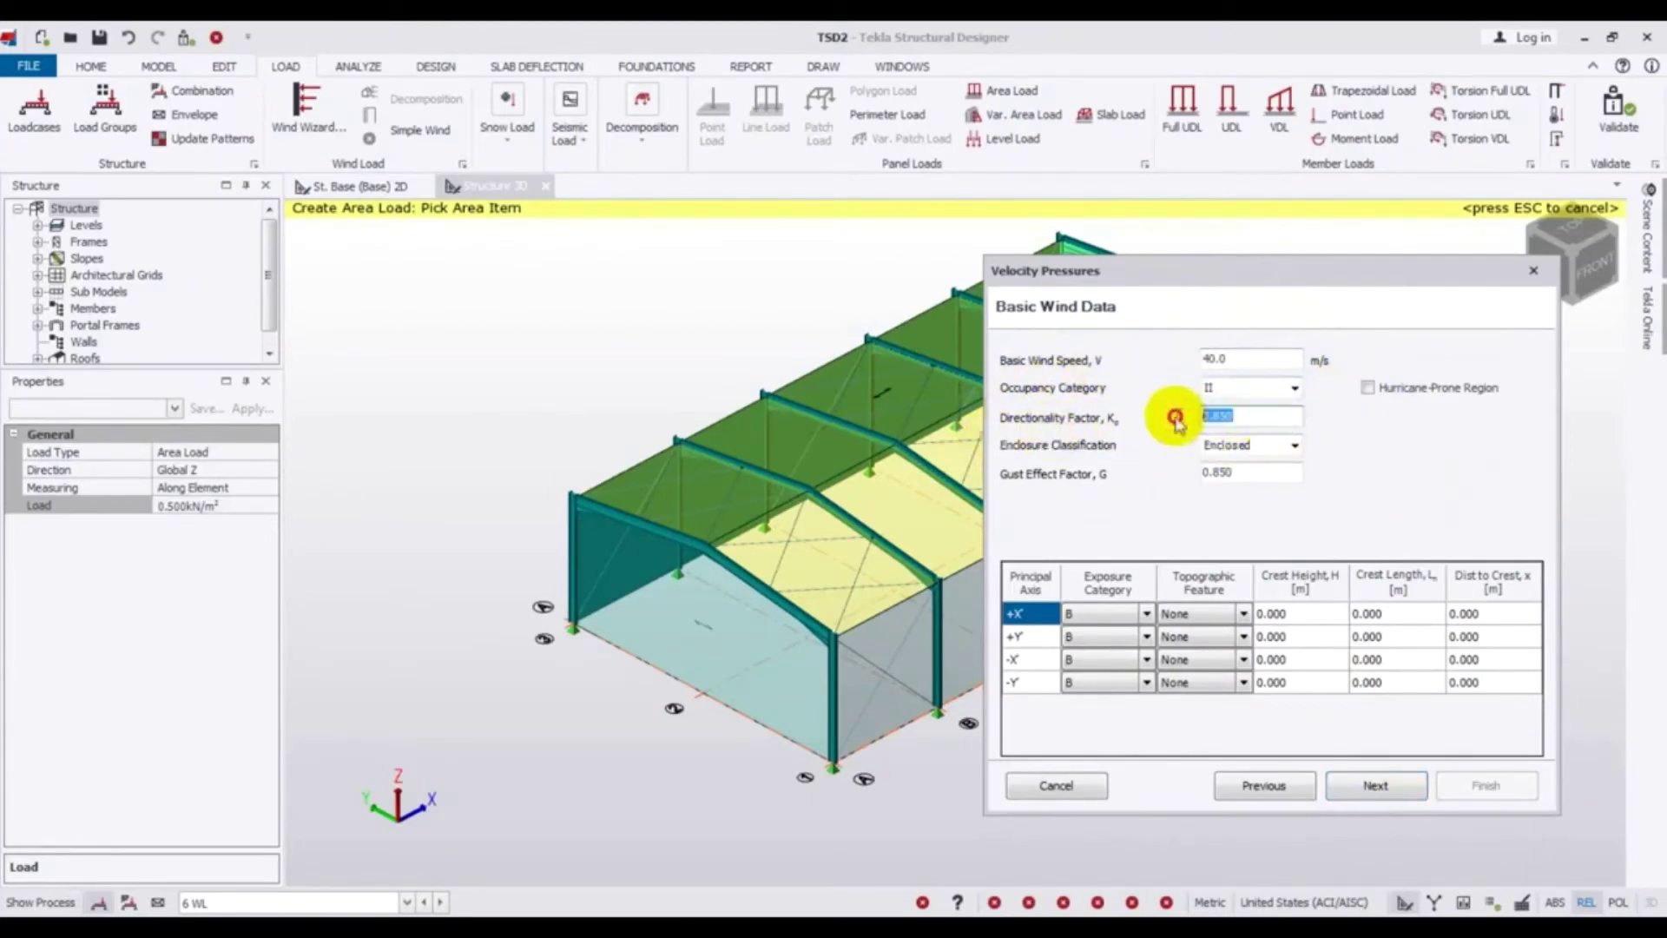
{"action": "left_click_drag", "start_coordinate": [1276, 420], "coordinate": [1135, 416]}
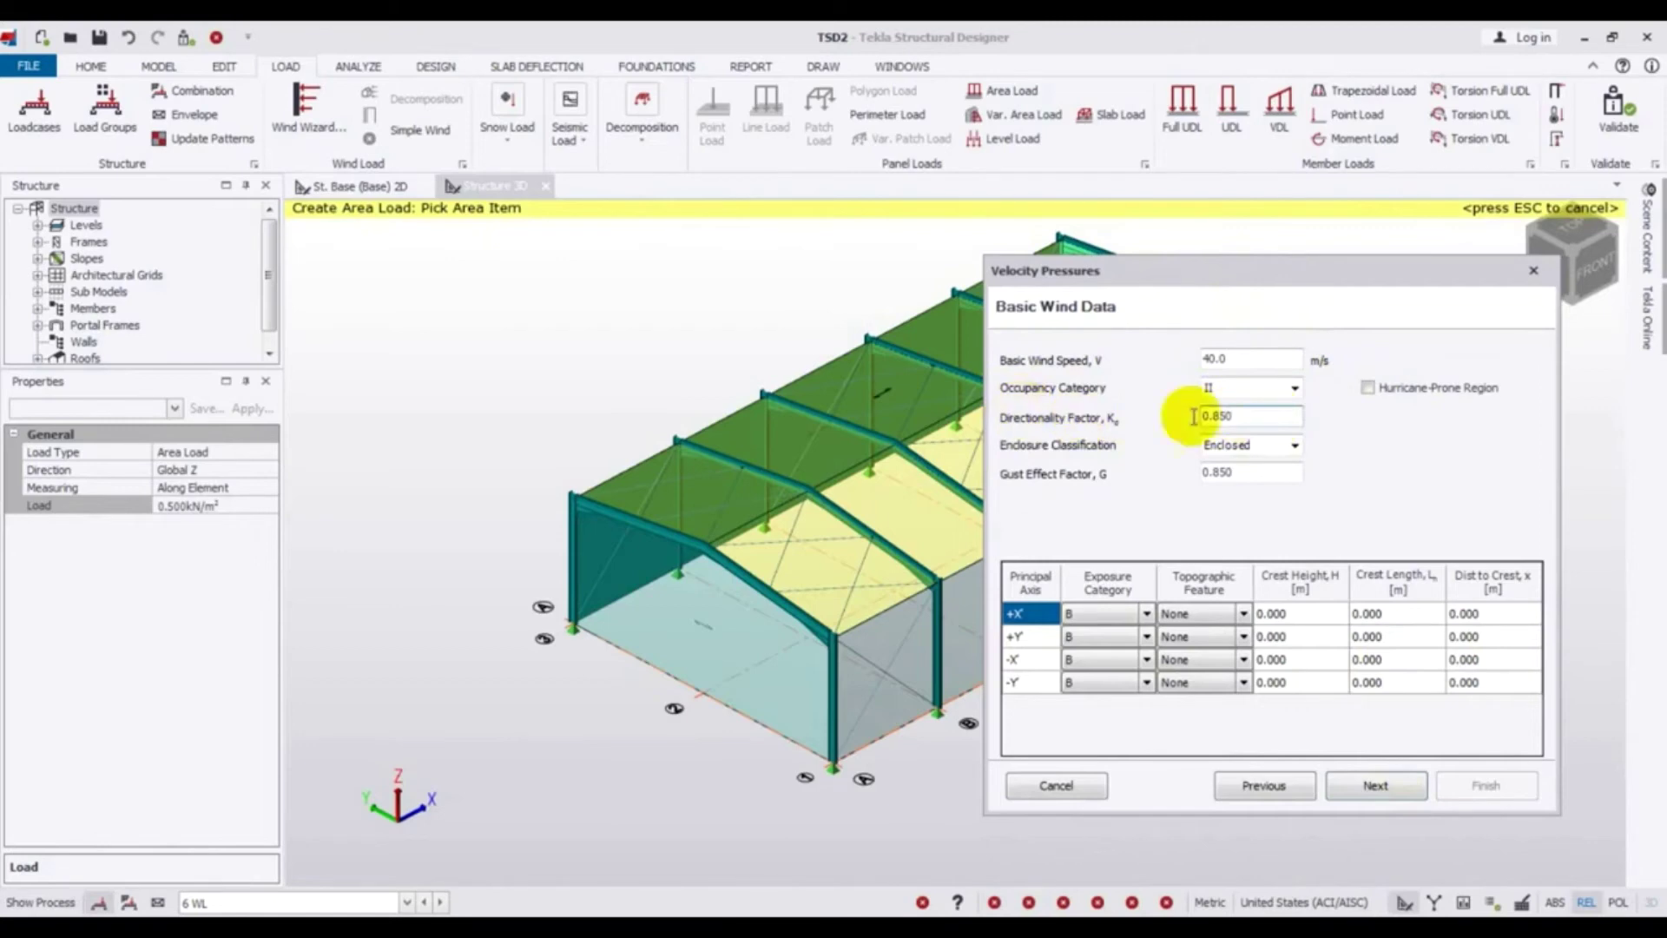
{"action": "left_click_drag", "start_coordinate": [1276, 417], "coordinate": [1192, 423]}
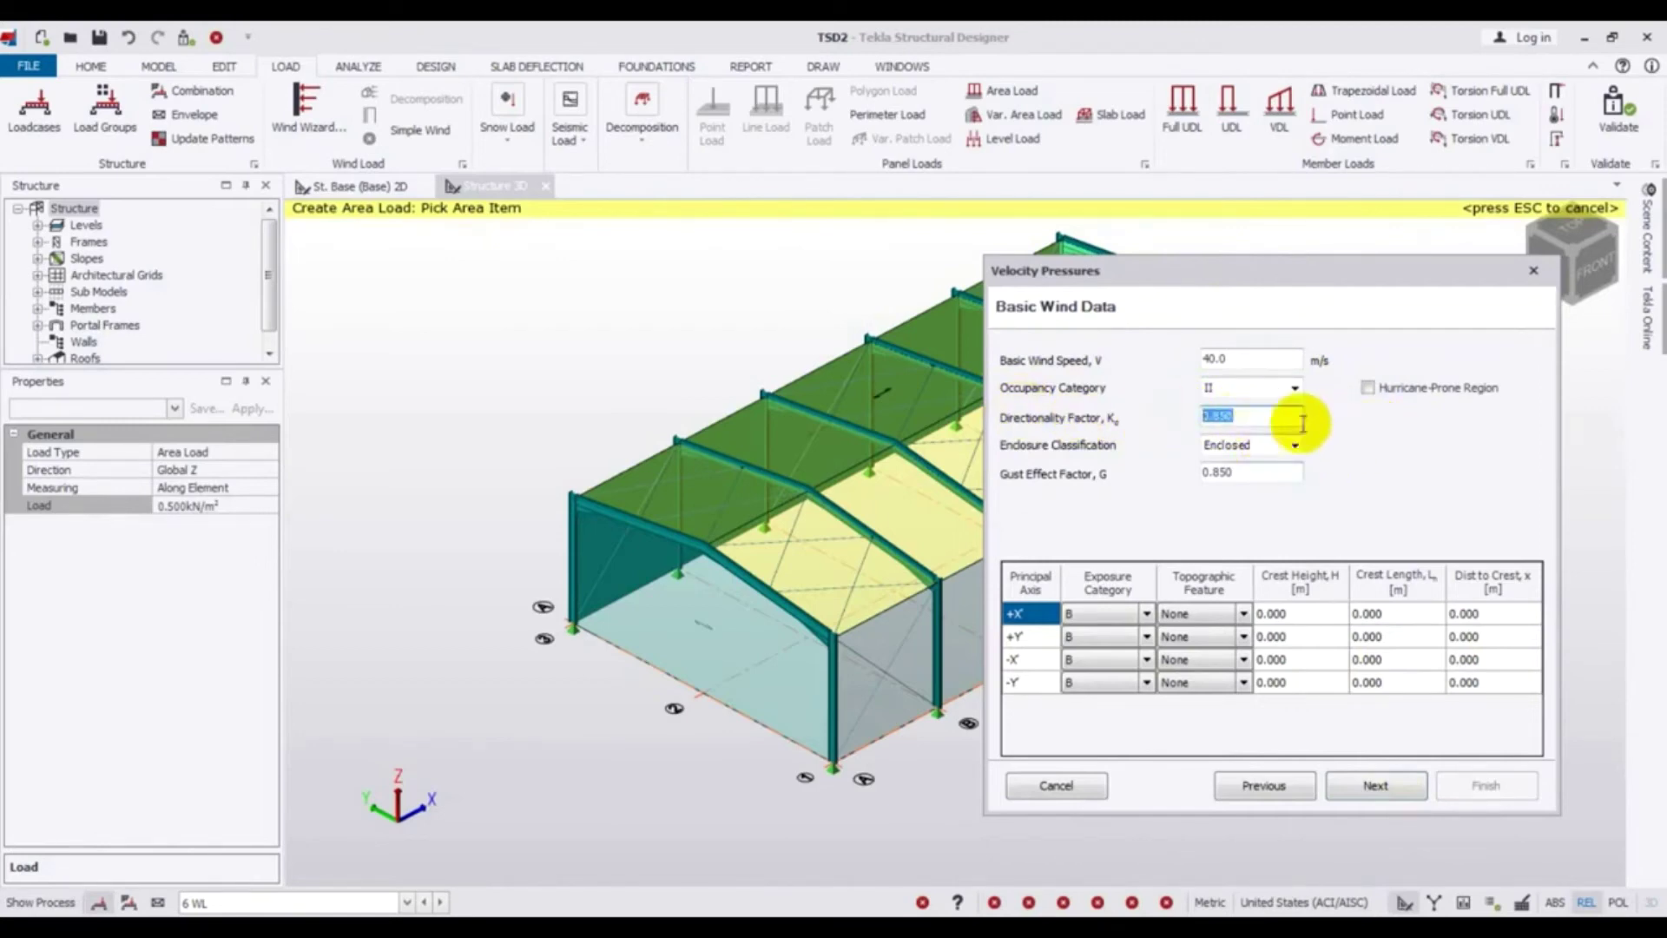
{"action": "left_click", "coordinate": [1267, 421]}
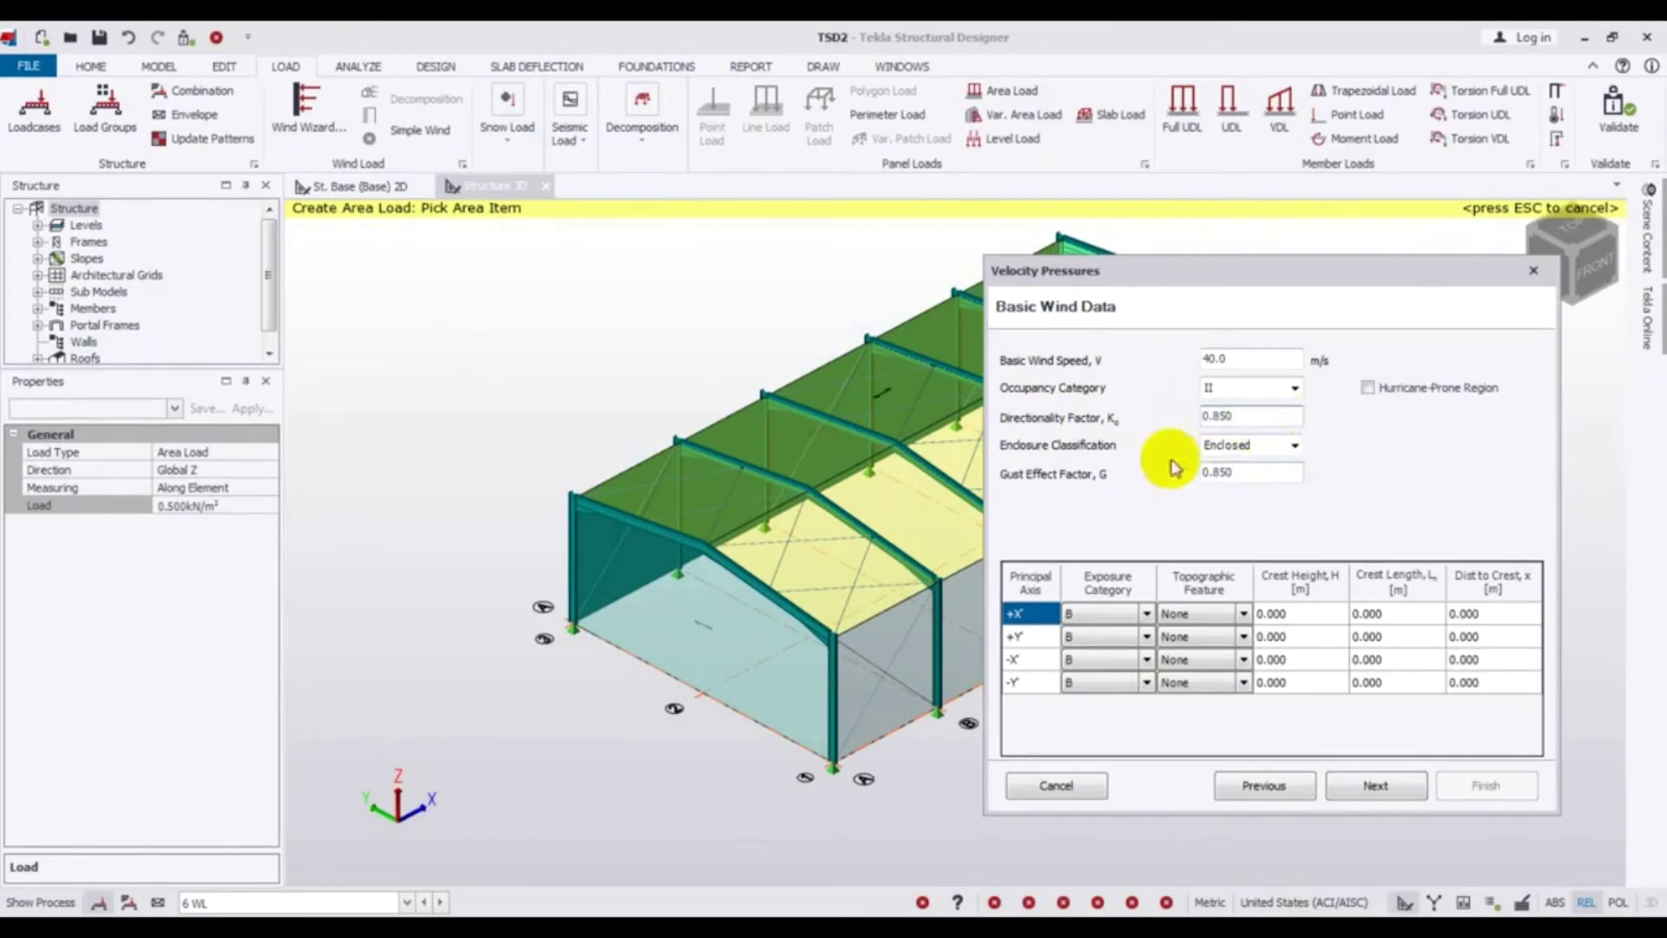
Choose Enclosed as the enclosure classification and keep the gust effect factor at 0.850
{"action": "left_click", "coordinate": [1242, 447]}
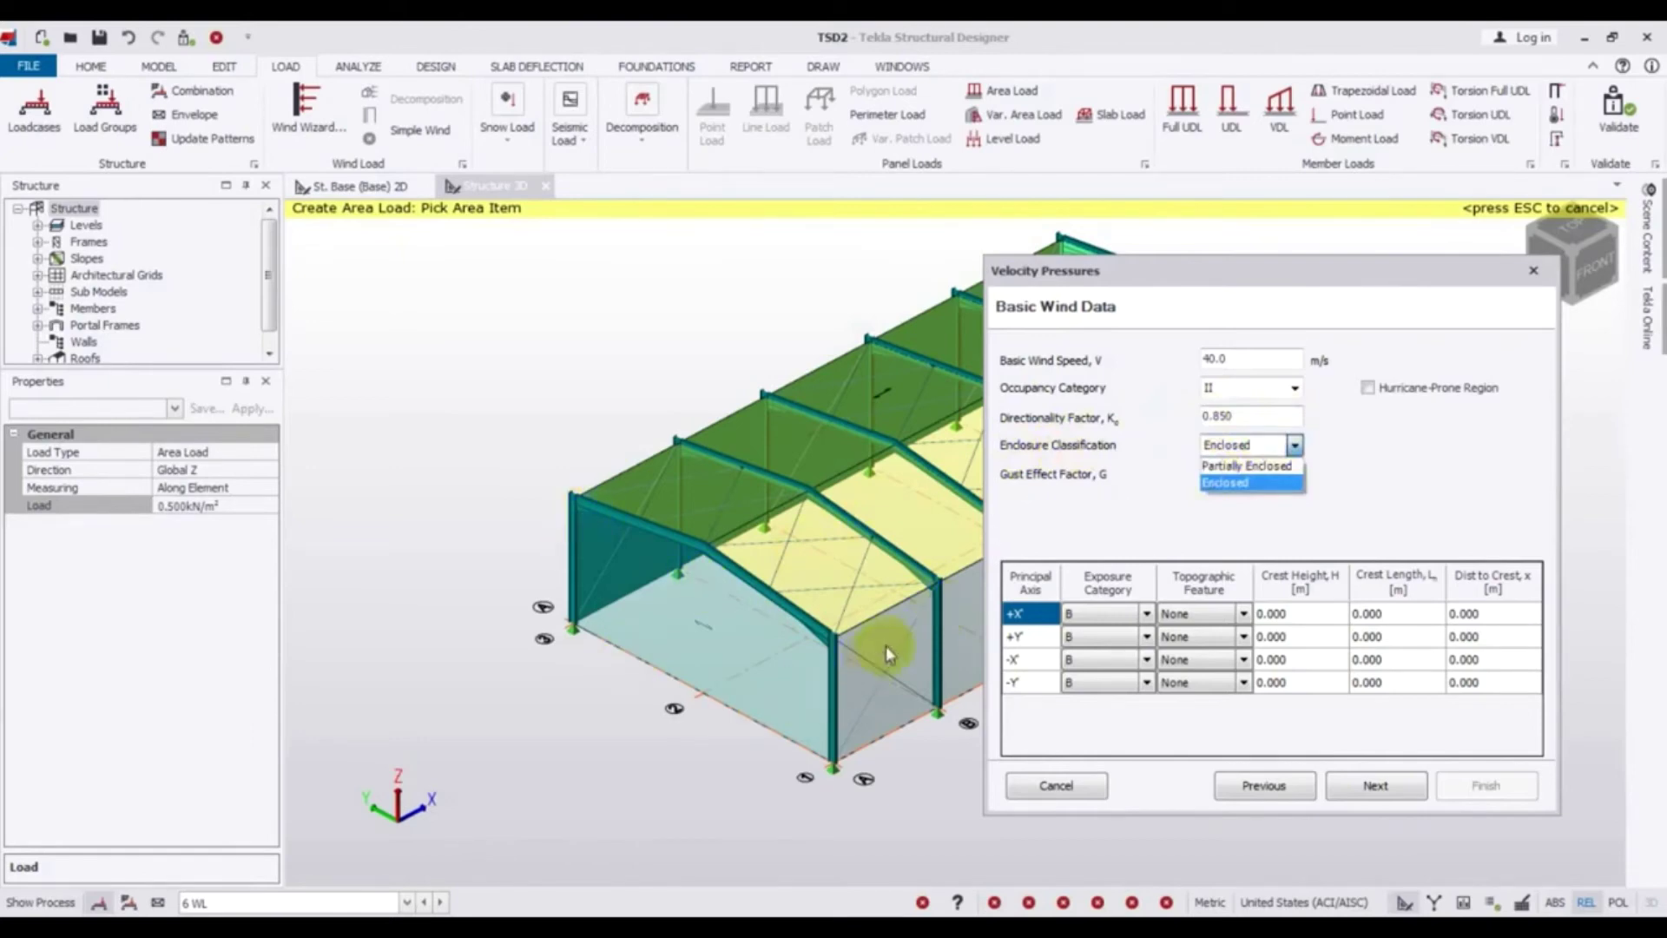
{"action": "left_click", "coordinate": [1274, 483]}
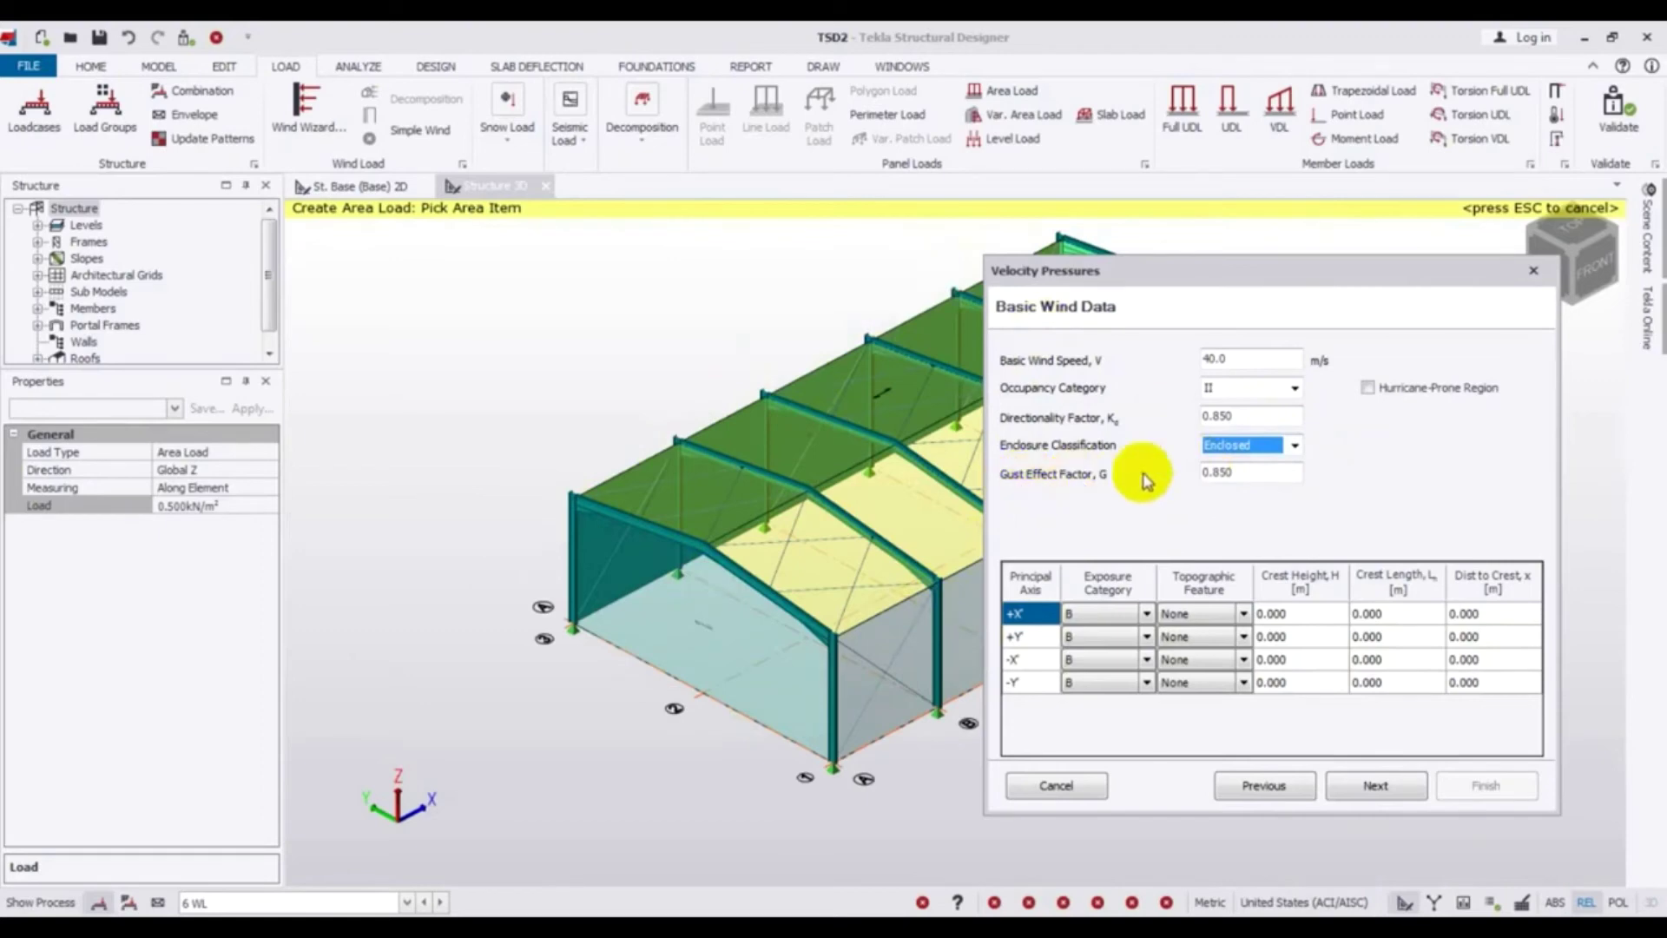
{"action": "left_click", "coordinate": [1253, 474]}
{"action": "left_click", "coordinate": [1270, 475]}
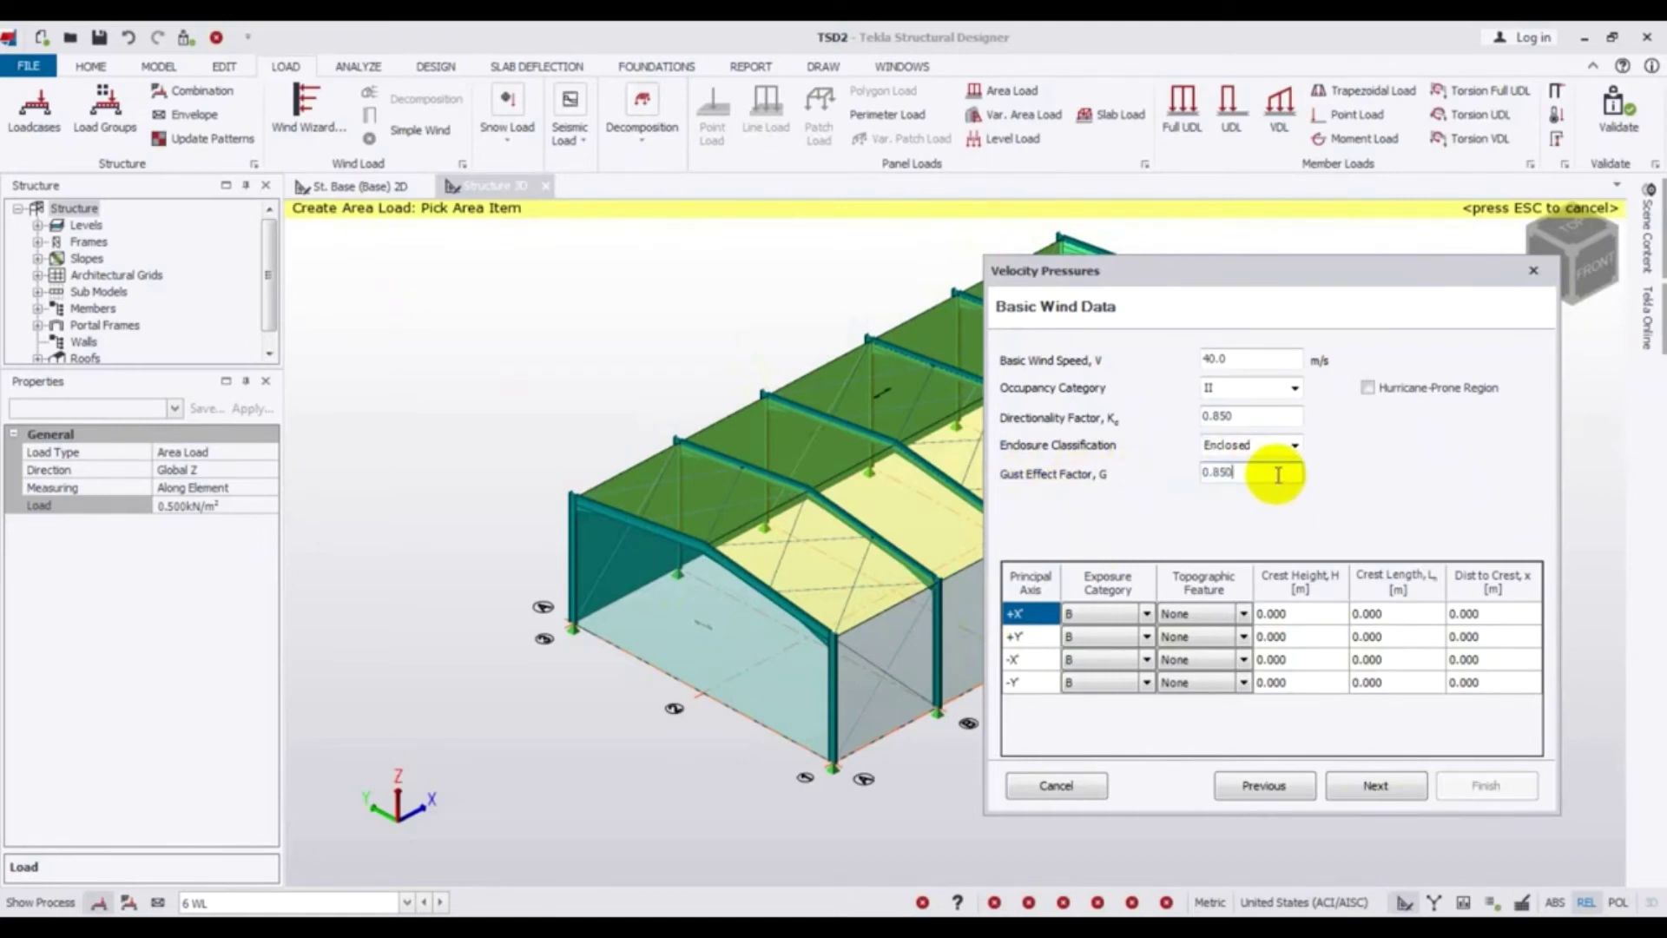
{"action": "left_click_drag", "start_coordinate": [1247, 472], "coordinate": [1202, 474]}
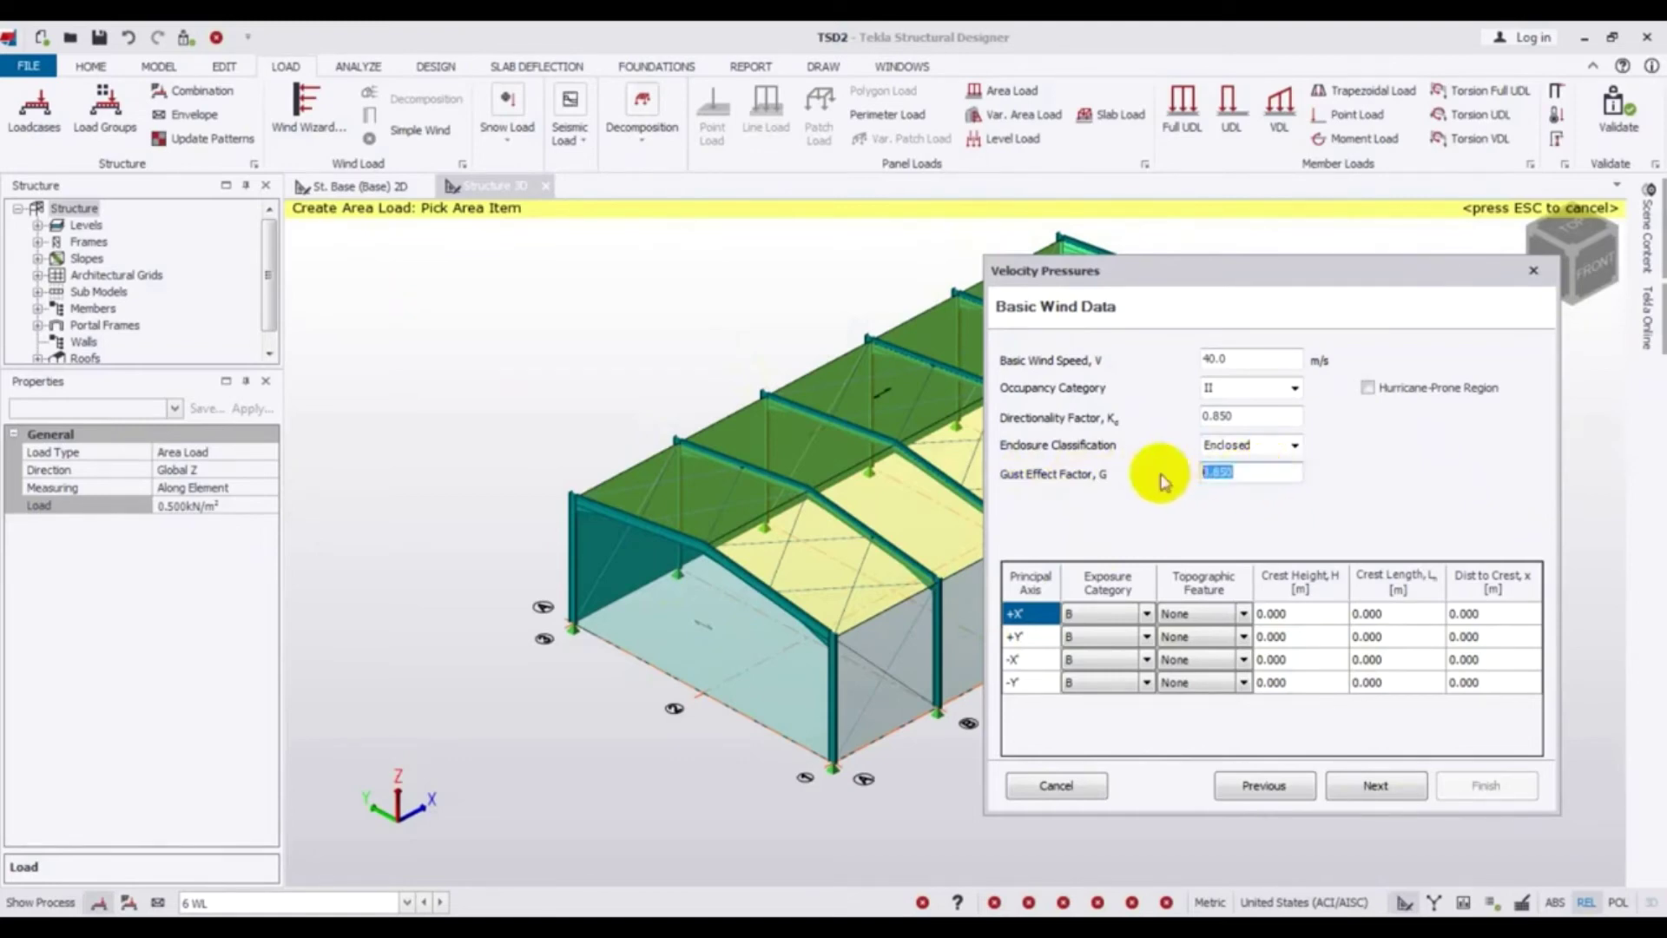
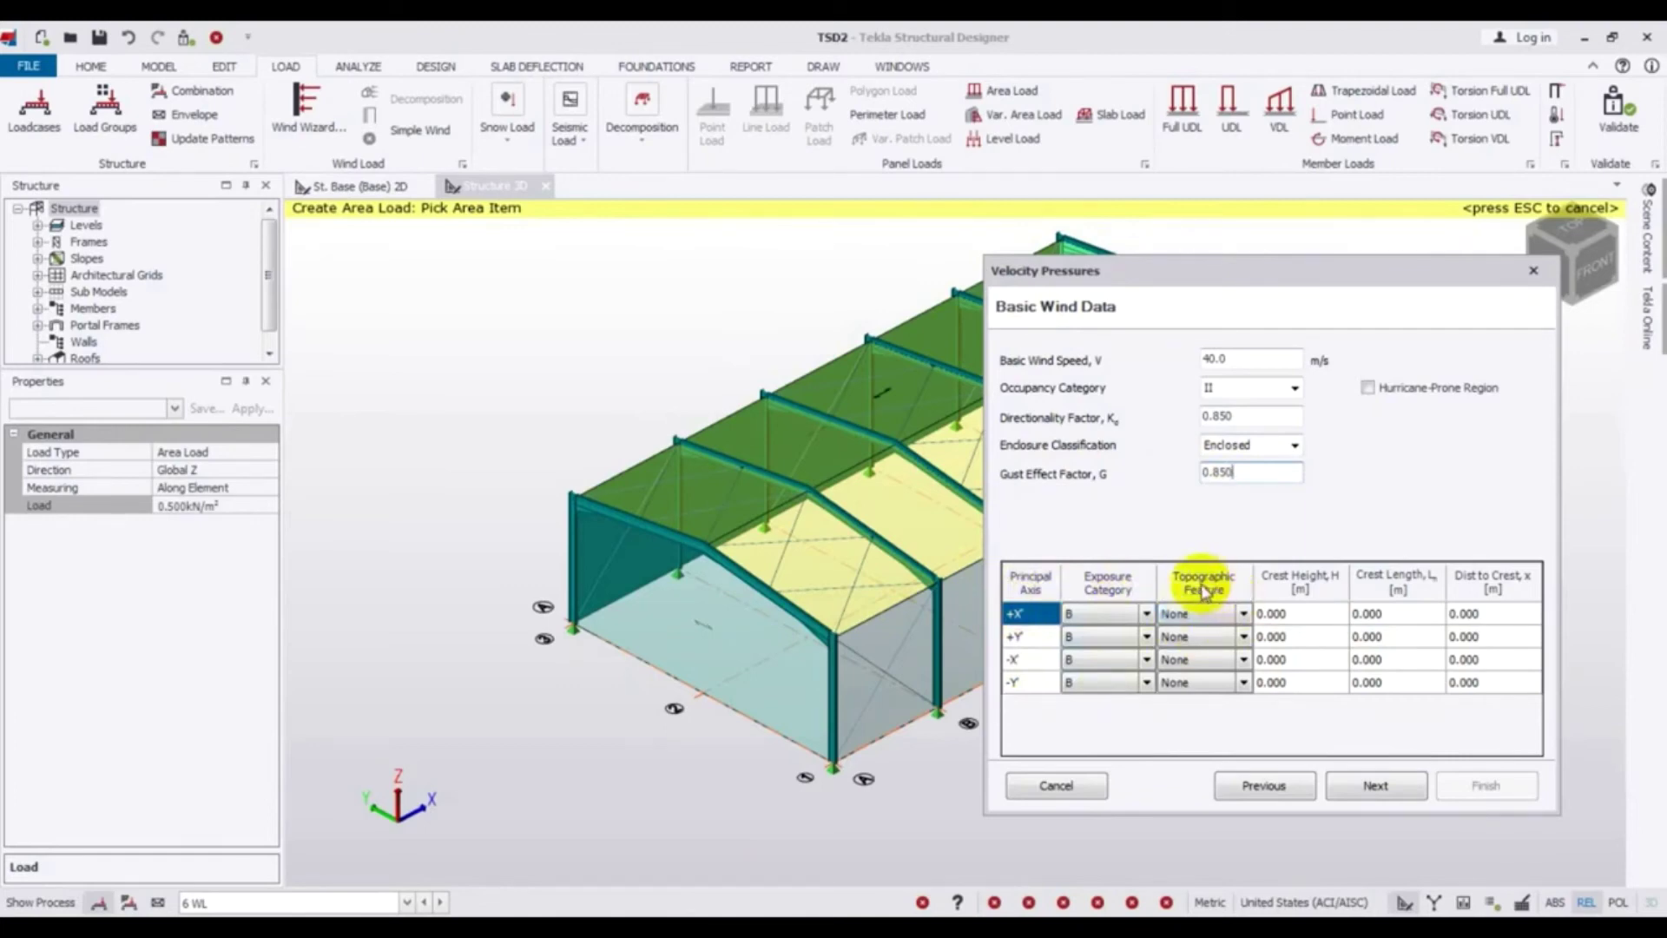
Try 3D Hill as the topographic feature for the +X' axis and return it to None
{"action": "left_click", "coordinate": [1244, 614]}
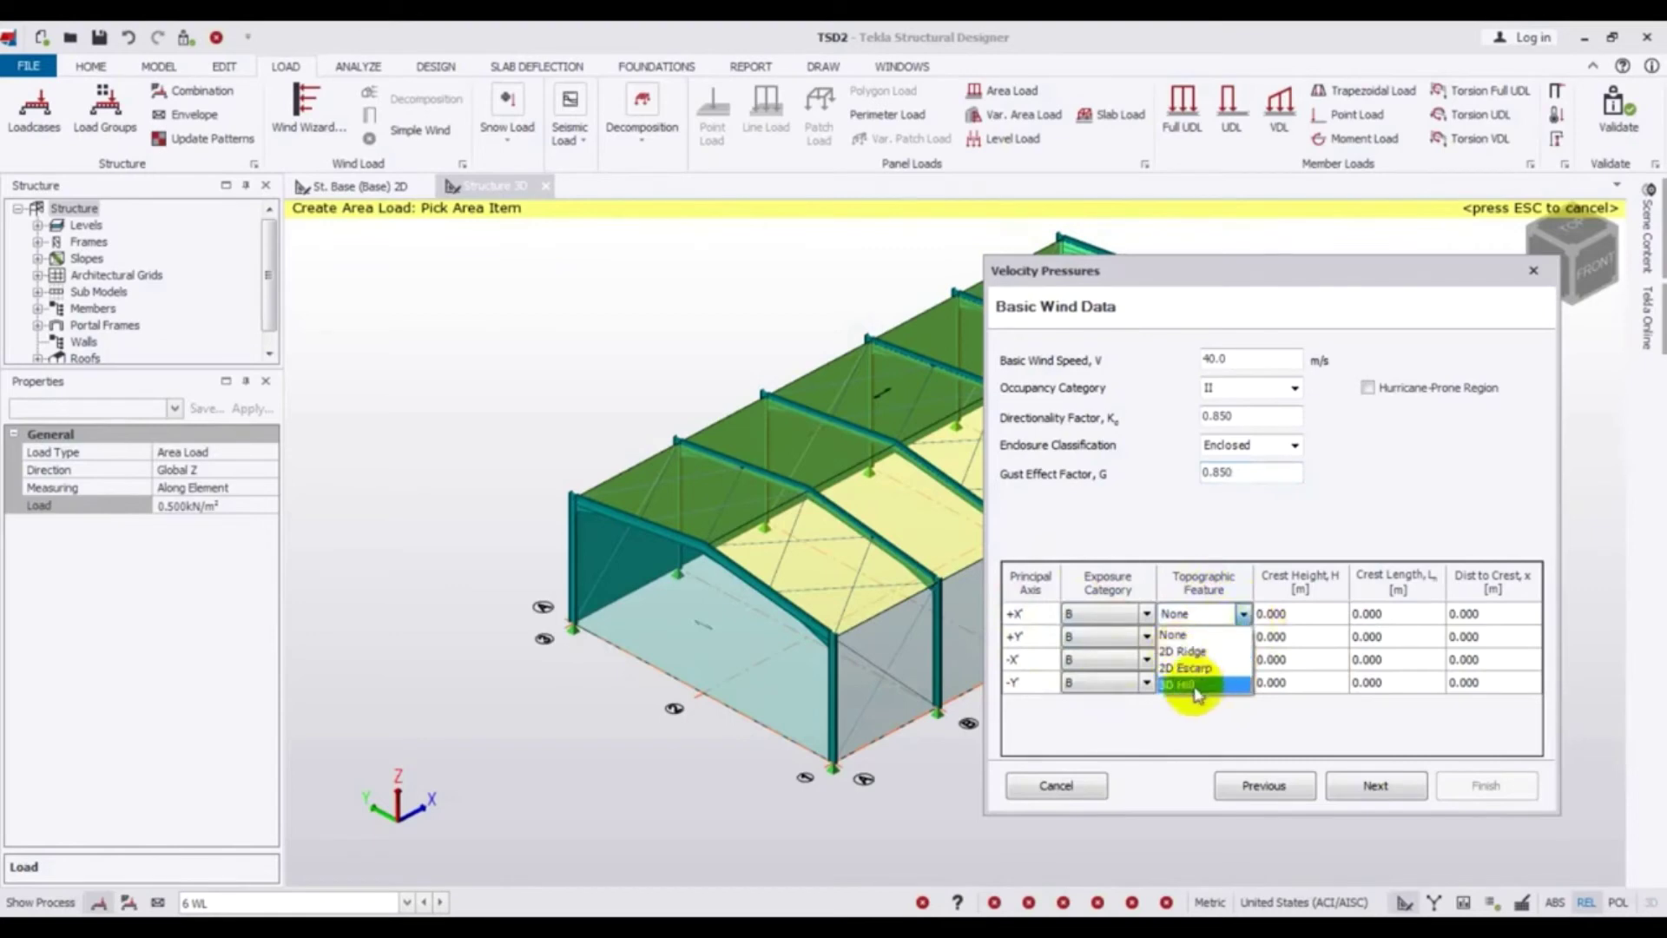
{"action": "left_click", "coordinate": [1190, 685]}
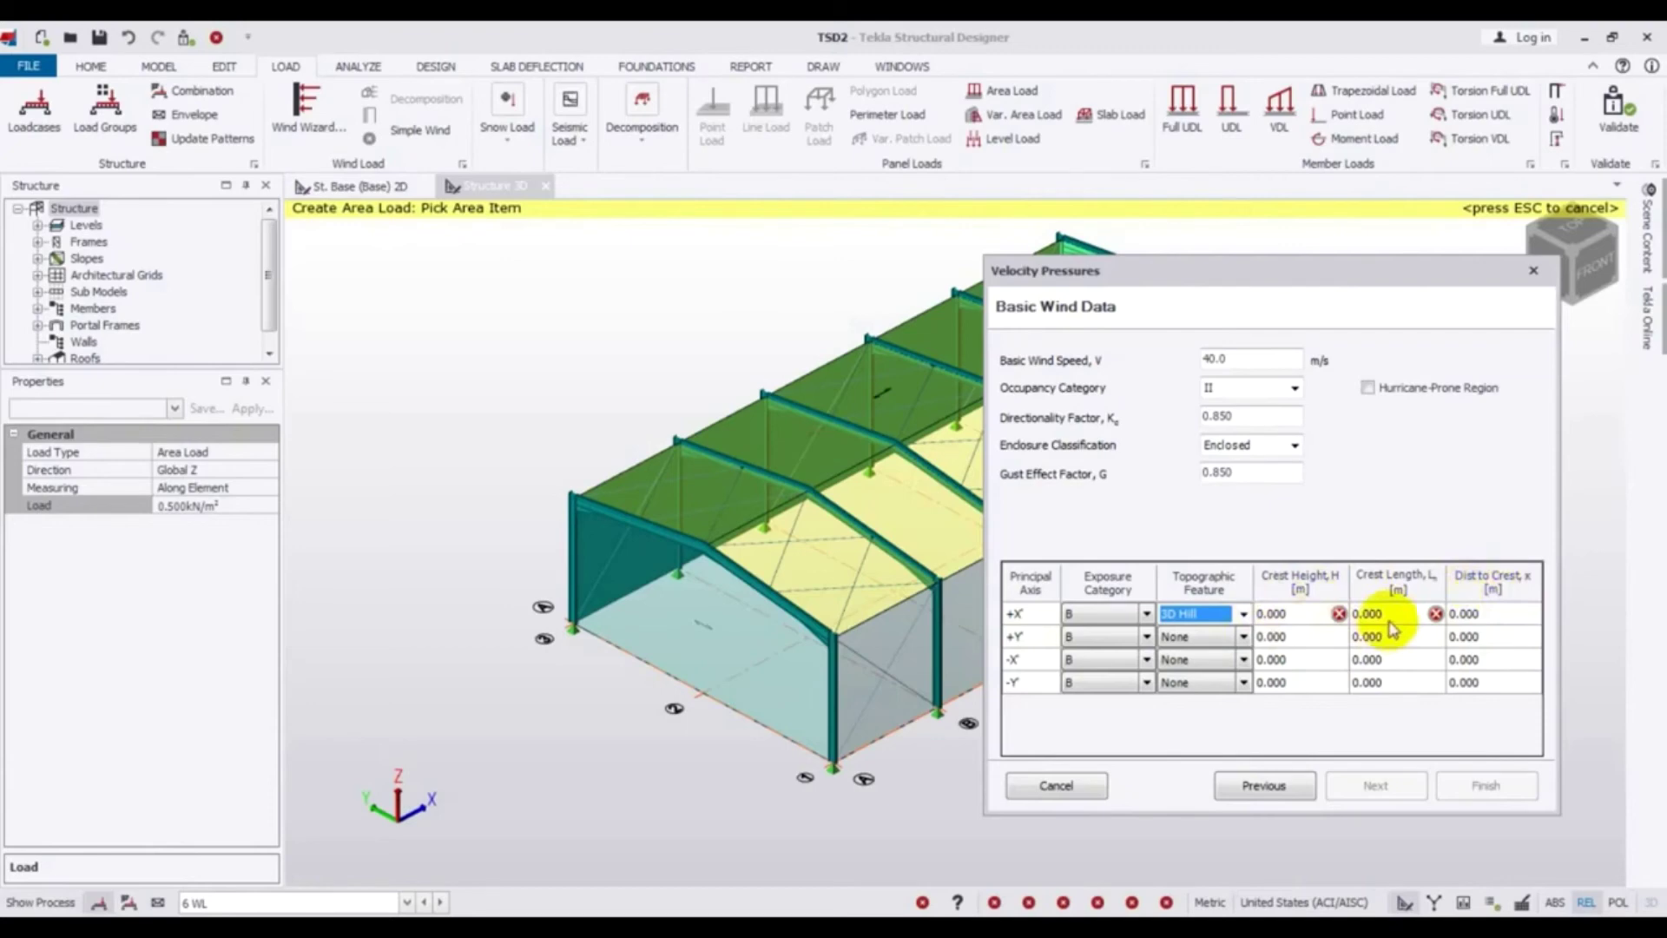
{"action": "left_click", "coordinate": [1243, 613]}
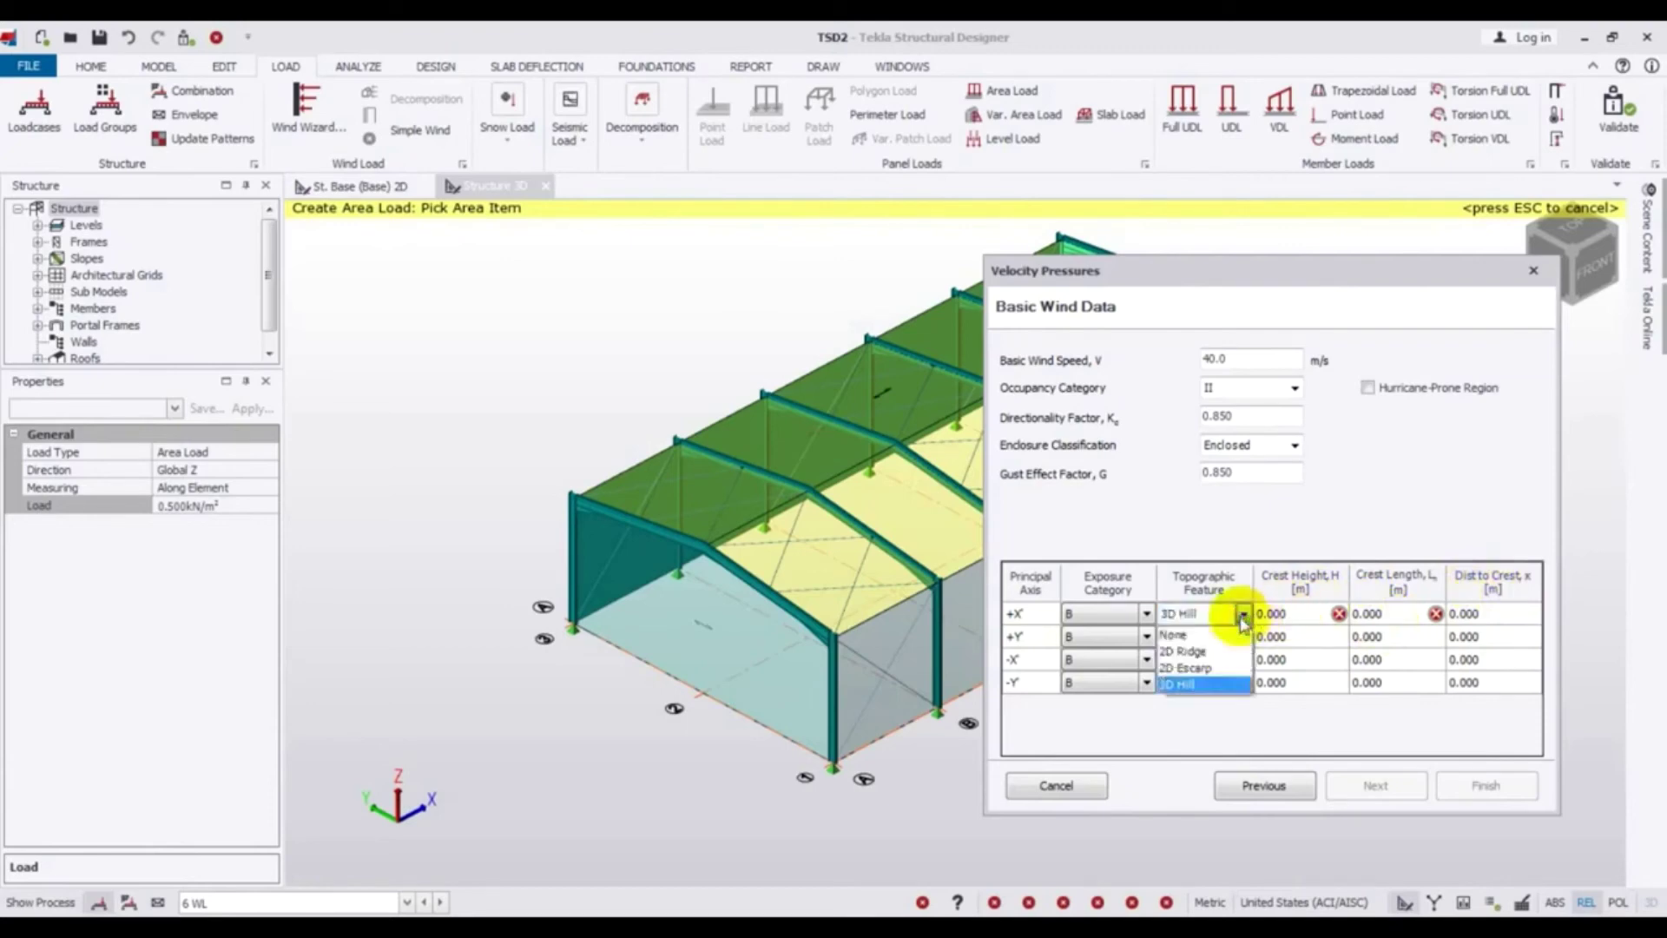
{"action": "left_click", "coordinate": [1198, 635]}
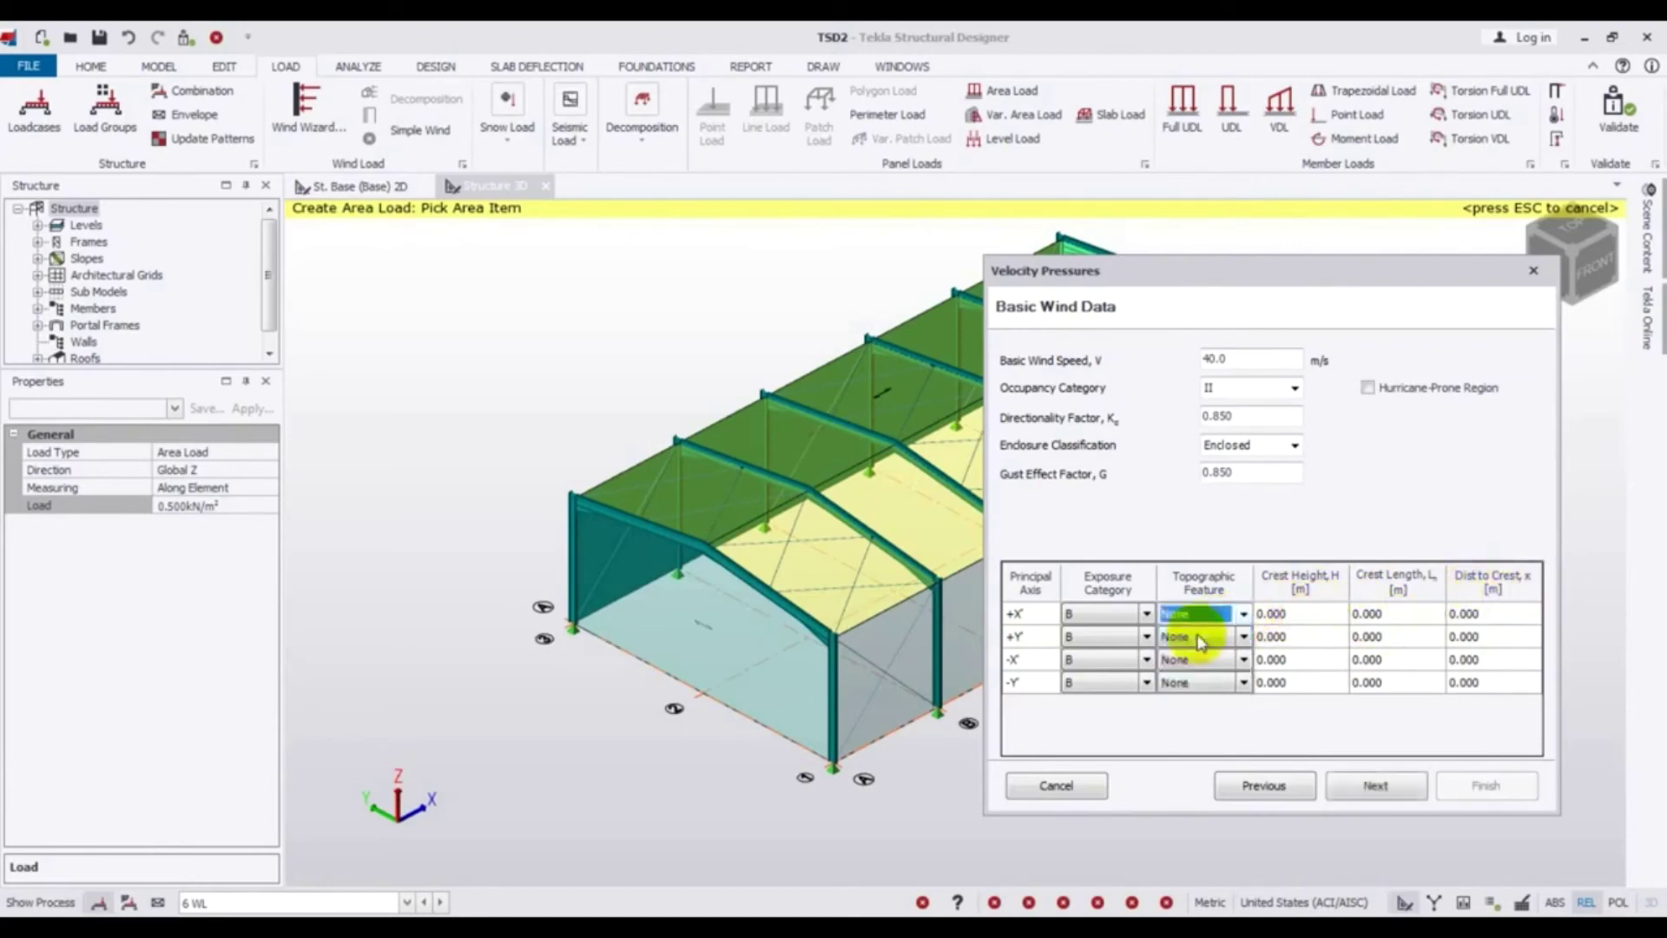
Accept the basic wind data and continue to the velocity pressure results
{"action": "left_click", "coordinate": [1378, 788]}
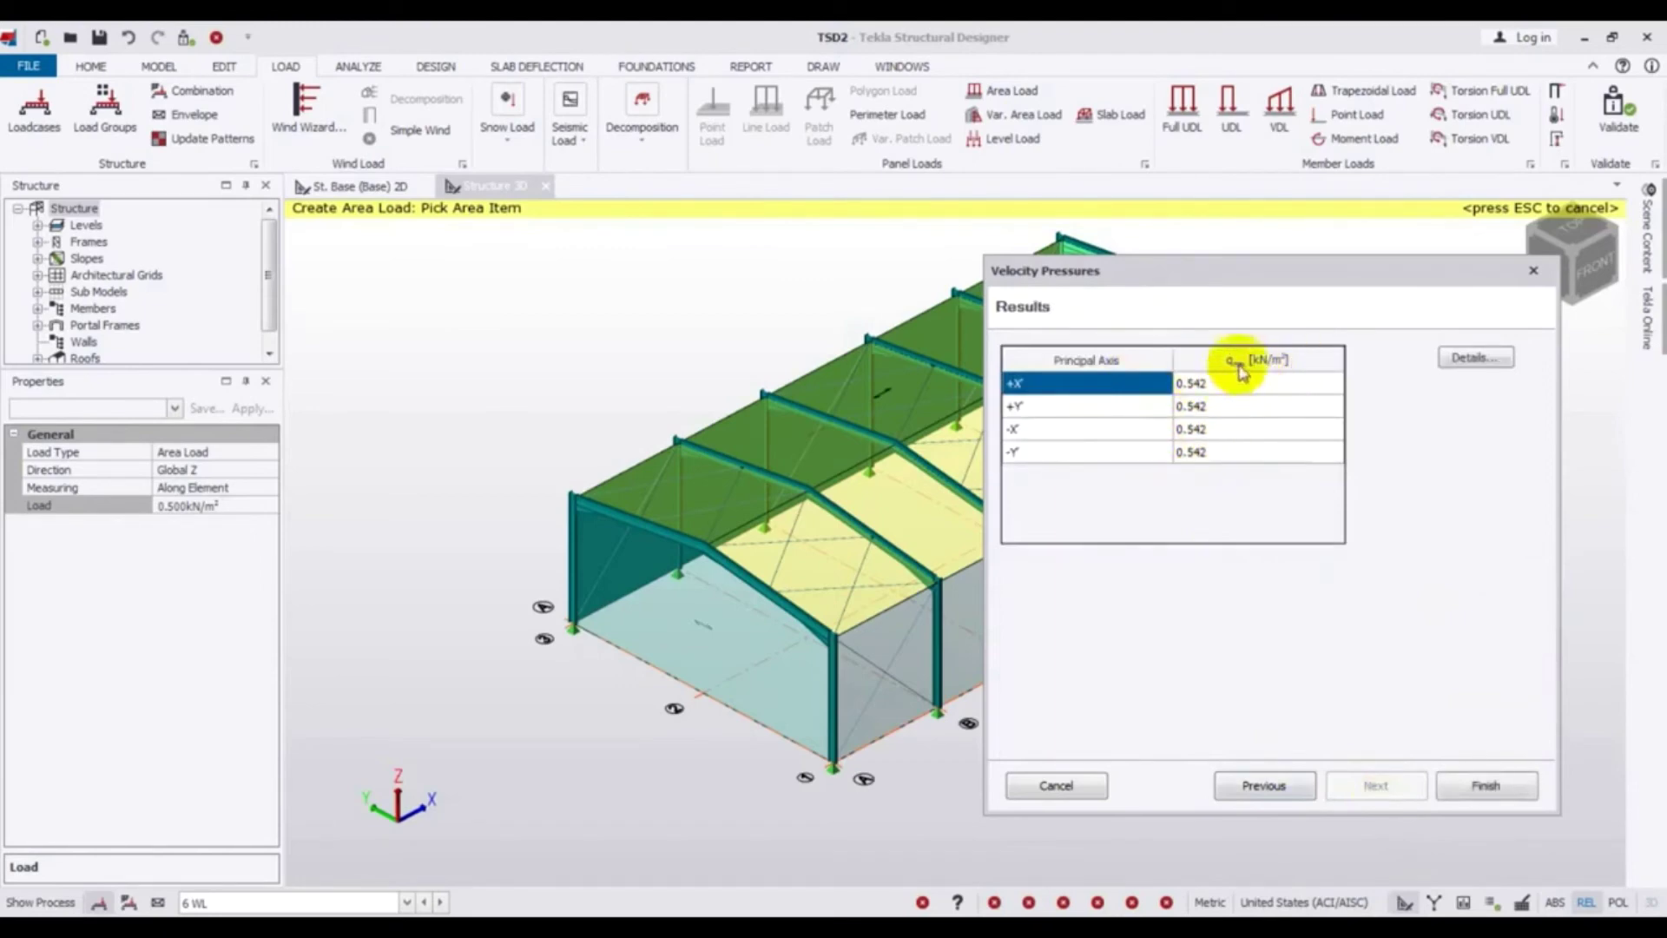
{"action": "left_click", "coordinate": [1485, 787]}
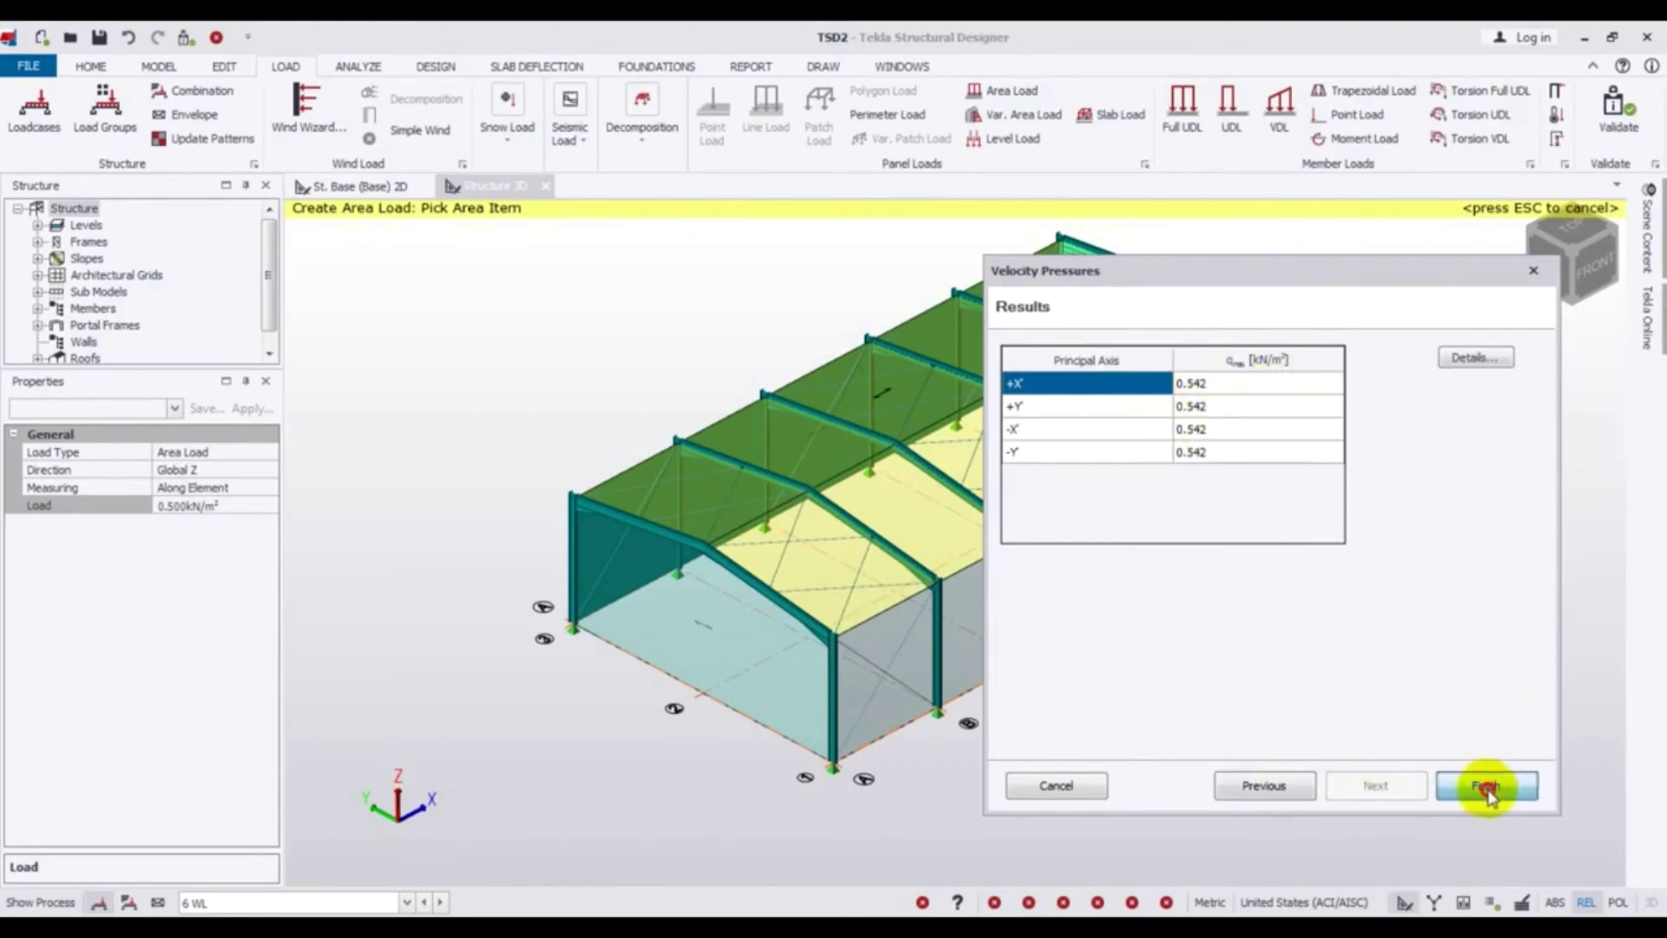
Review the detailed wind results covering the method, site details, intermediate factors and velocity pressures for the principal axes, and close them
{"action": "left_click", "coordinate": [1475, 358]}
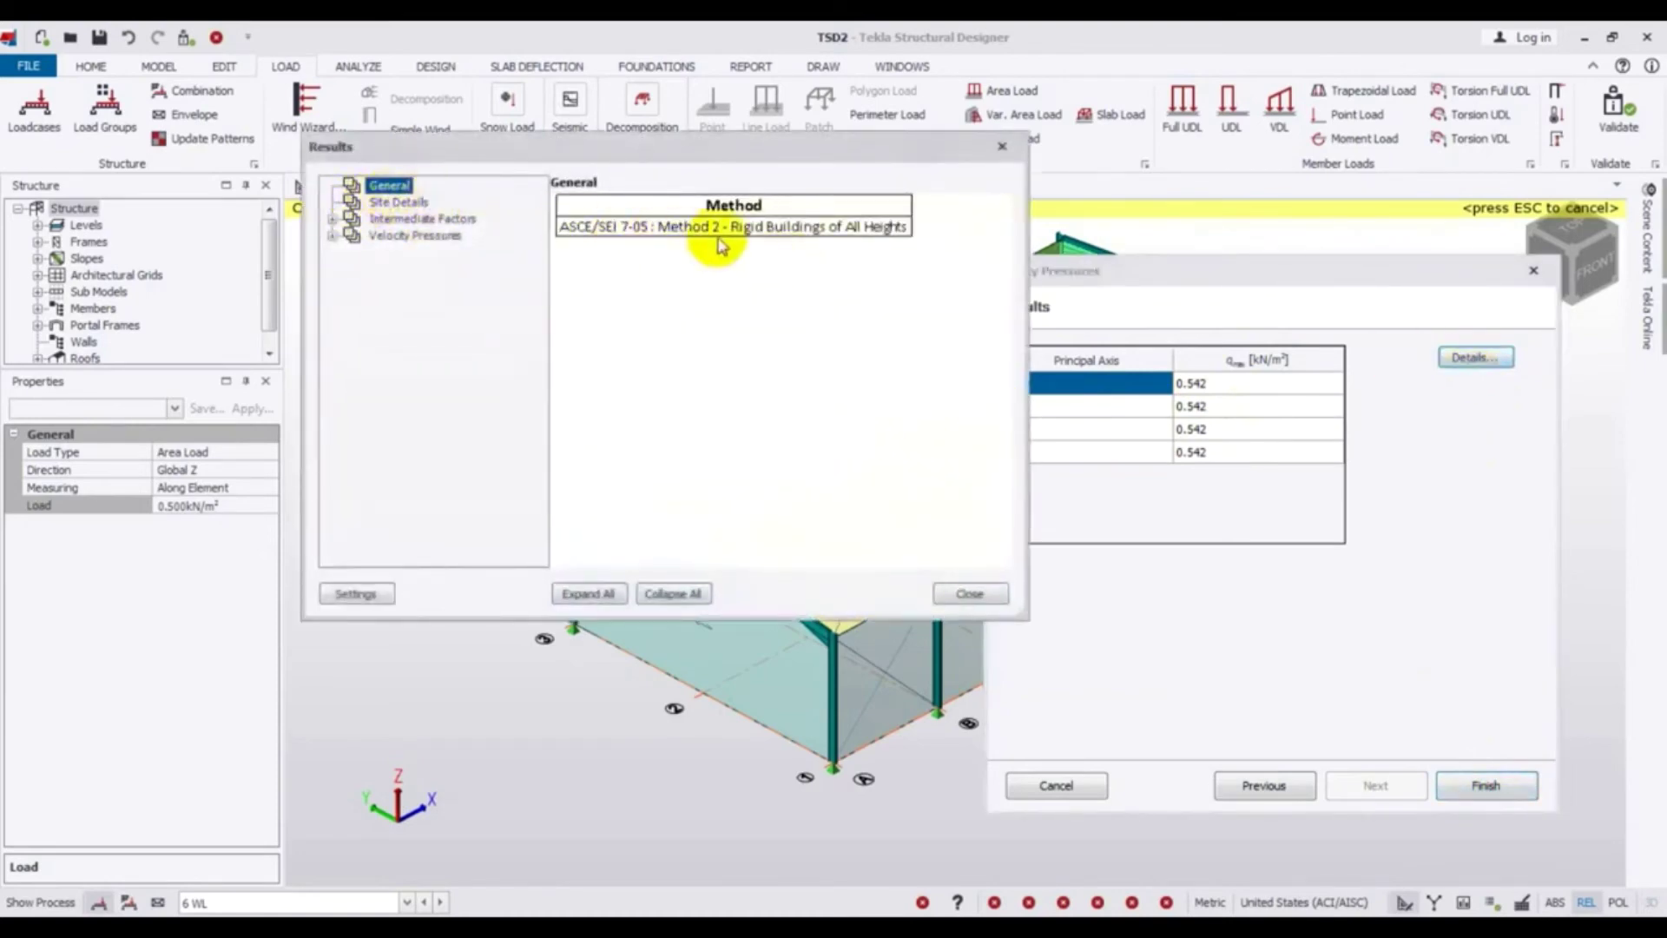
{"action": "left_click", "coordinate": [382, 202]}
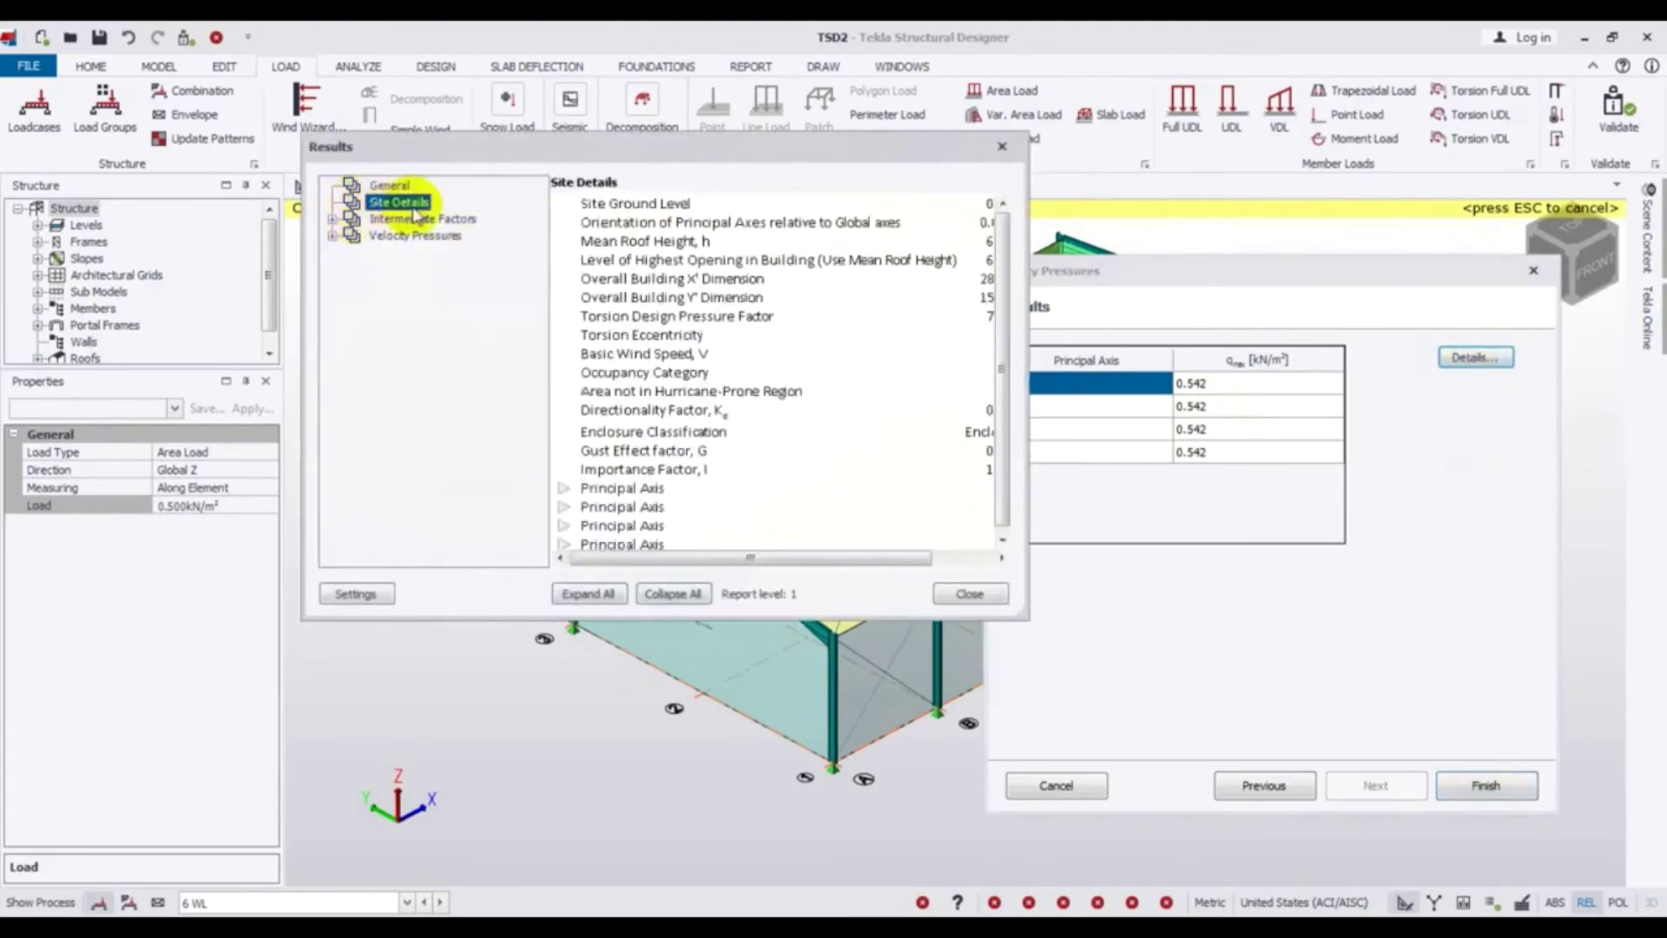
{"action": "left_click", "coordinate": [566, 490]}
{"action": "left_click", "coordinate": [565, 491]}
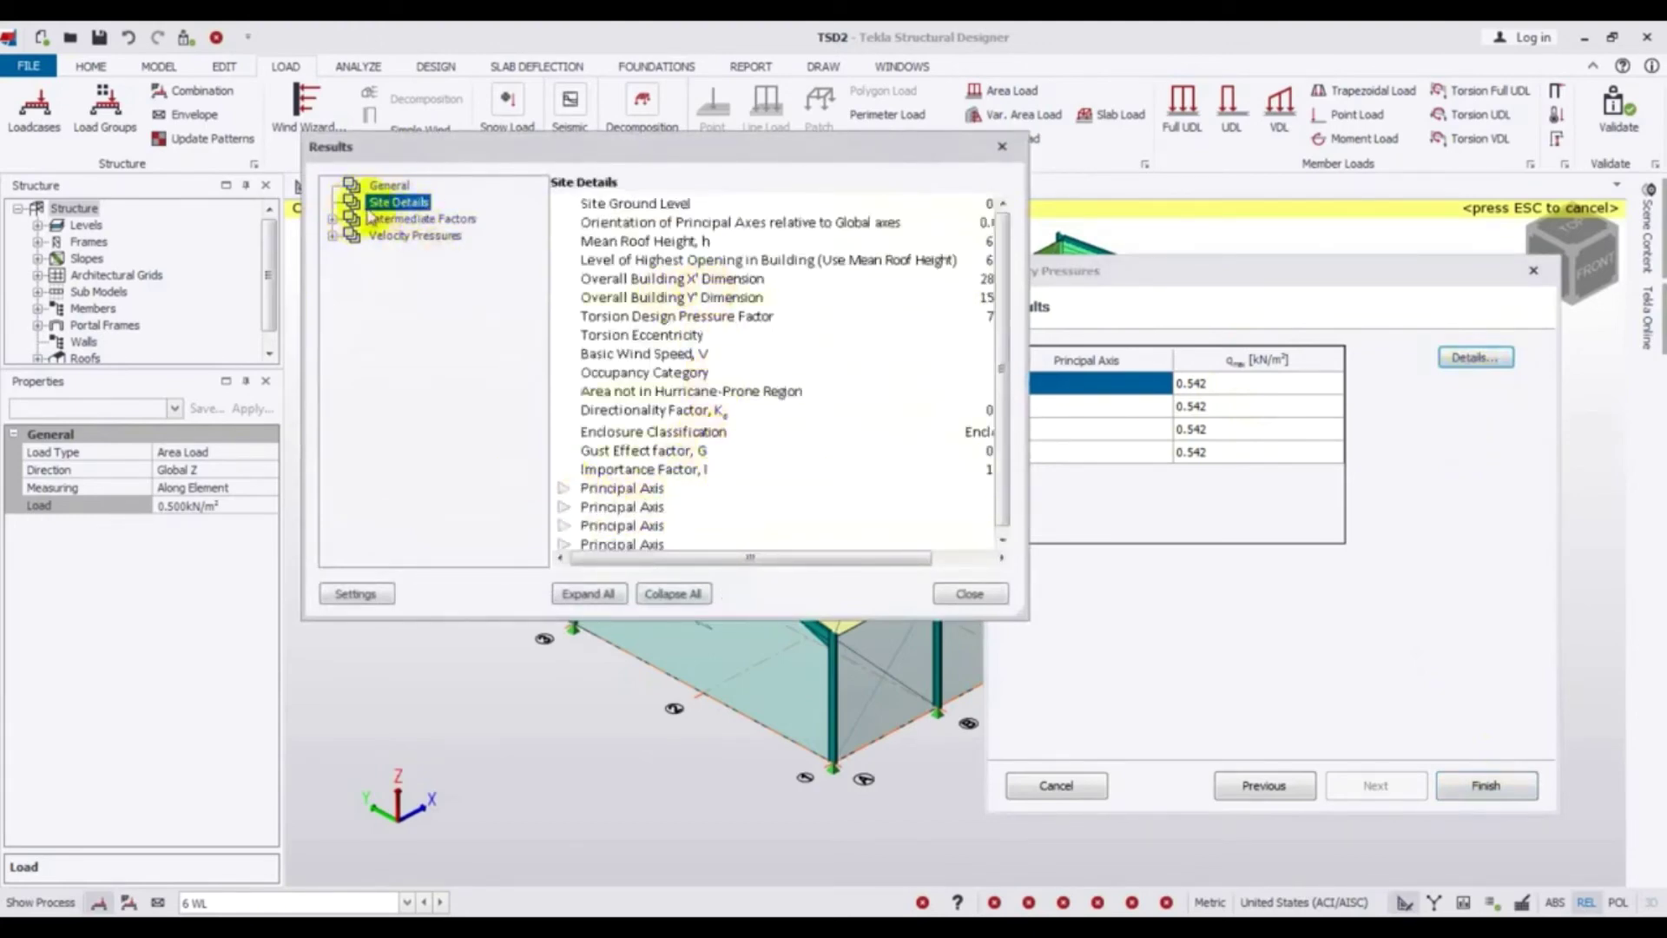
{"action": "left_click", "coordinate": [334, 219]}
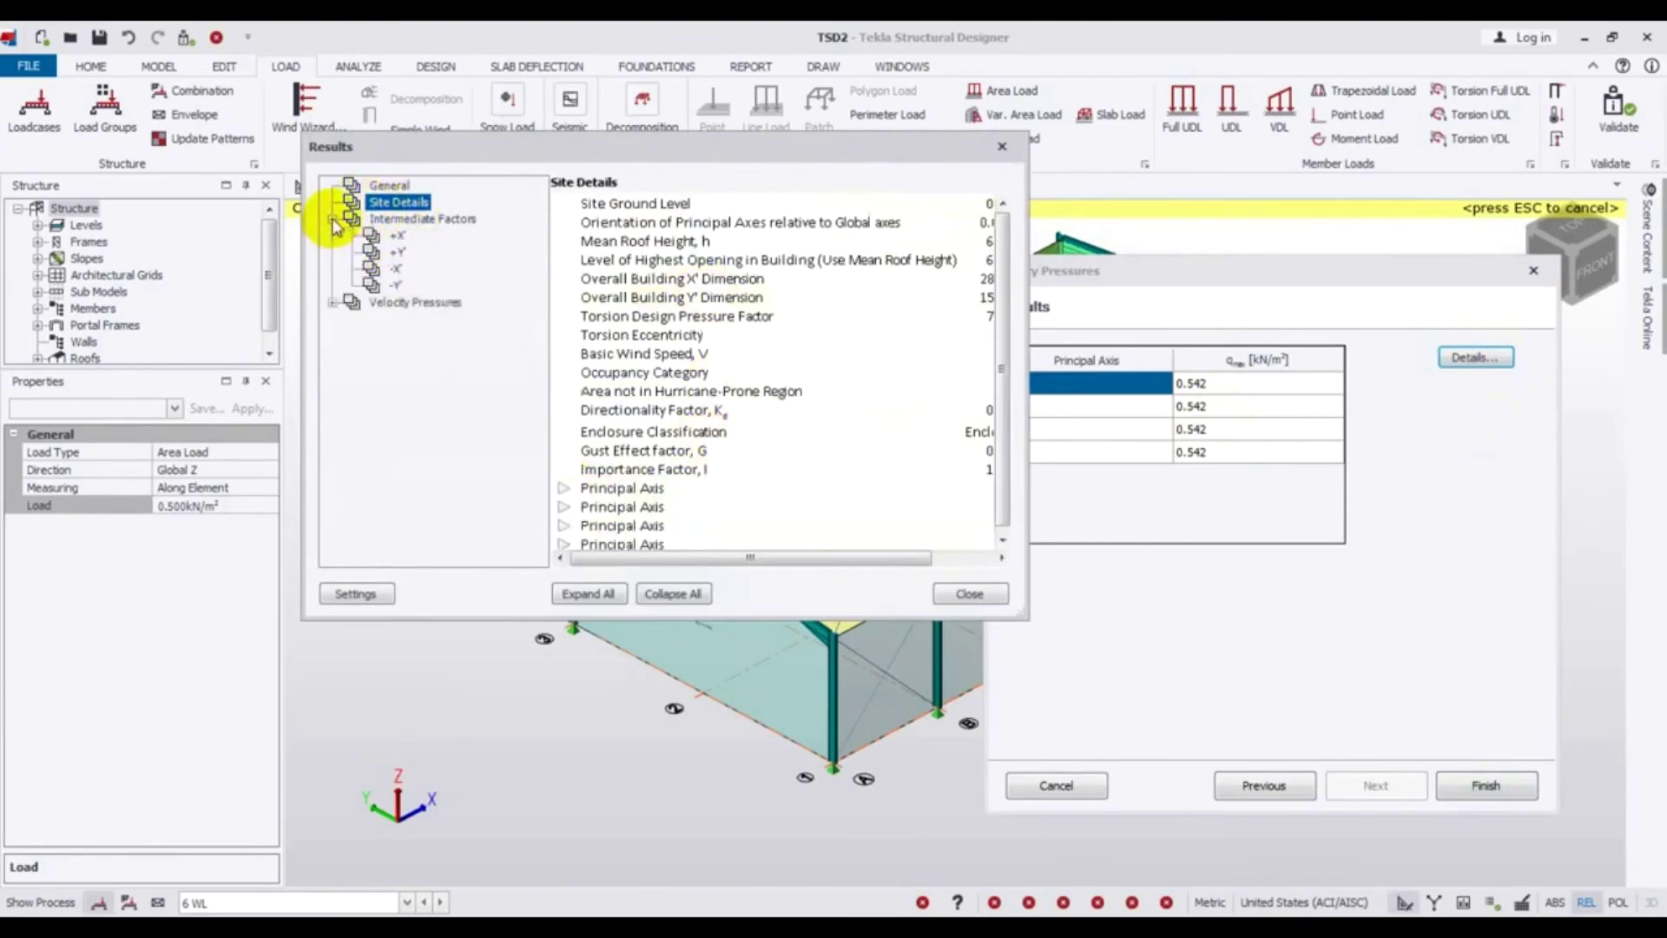
{"action": "left_click", "coordinate": [395, 238]}
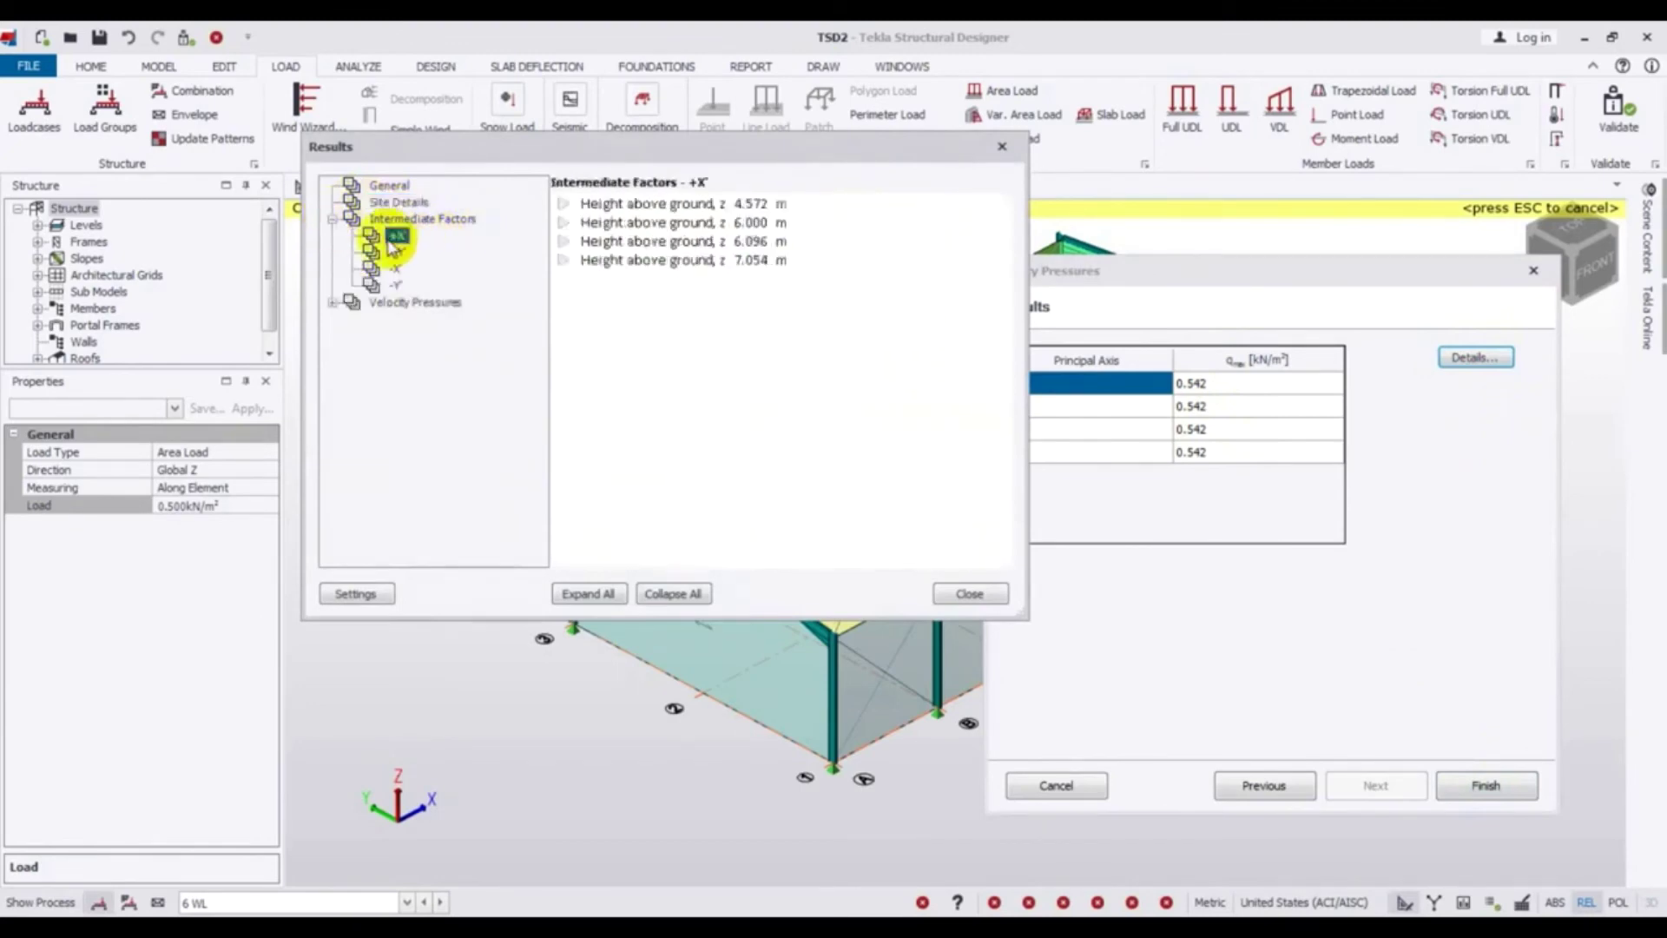
{"action": "left_click", "coordinate": [395, 253]}
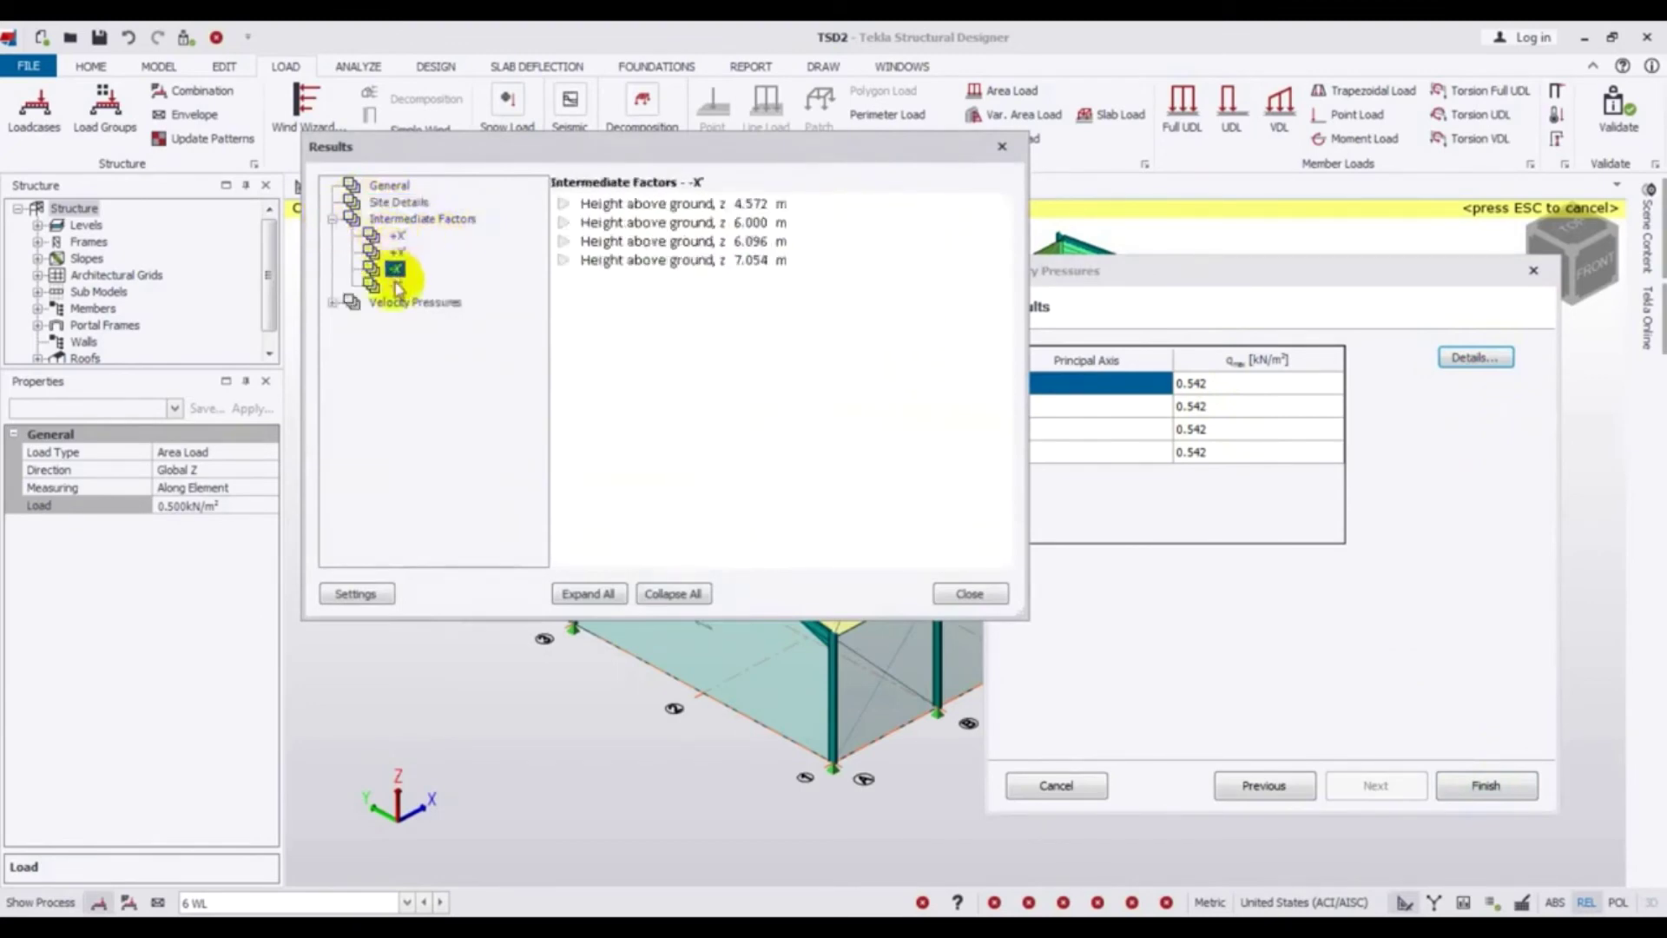
{"action": "double_click", "coordinate": [412, 302]}
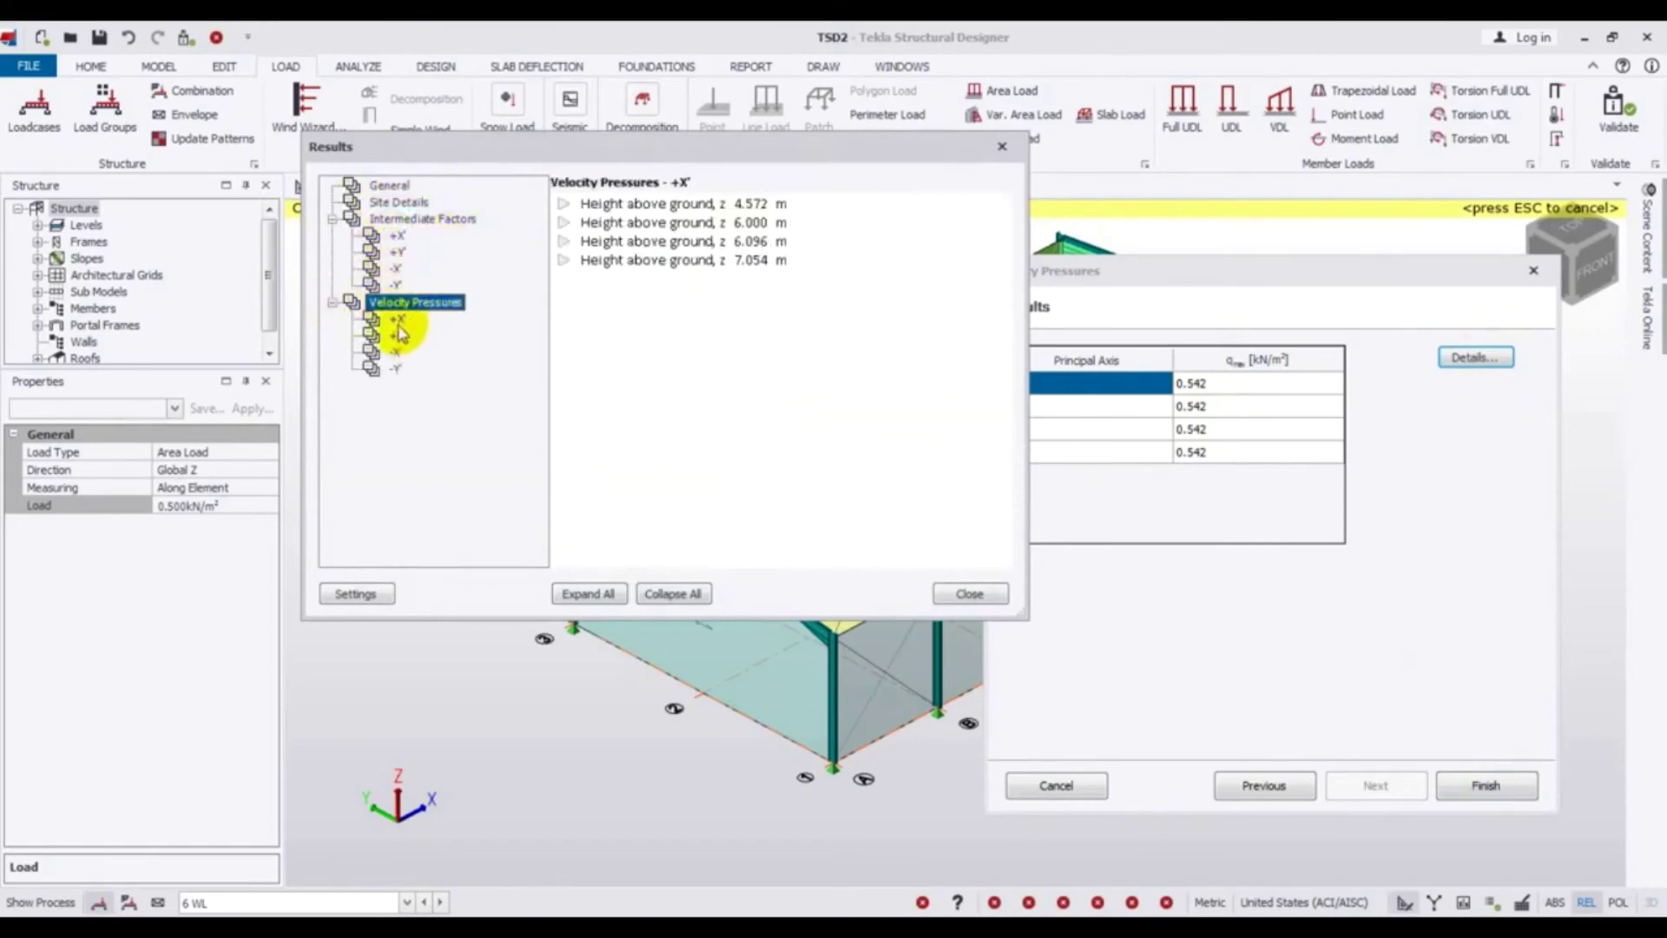
{"action": "left_click", "coordinate": [396, 320]}
{"action": "left_click", "coordinate": [395, 368]}
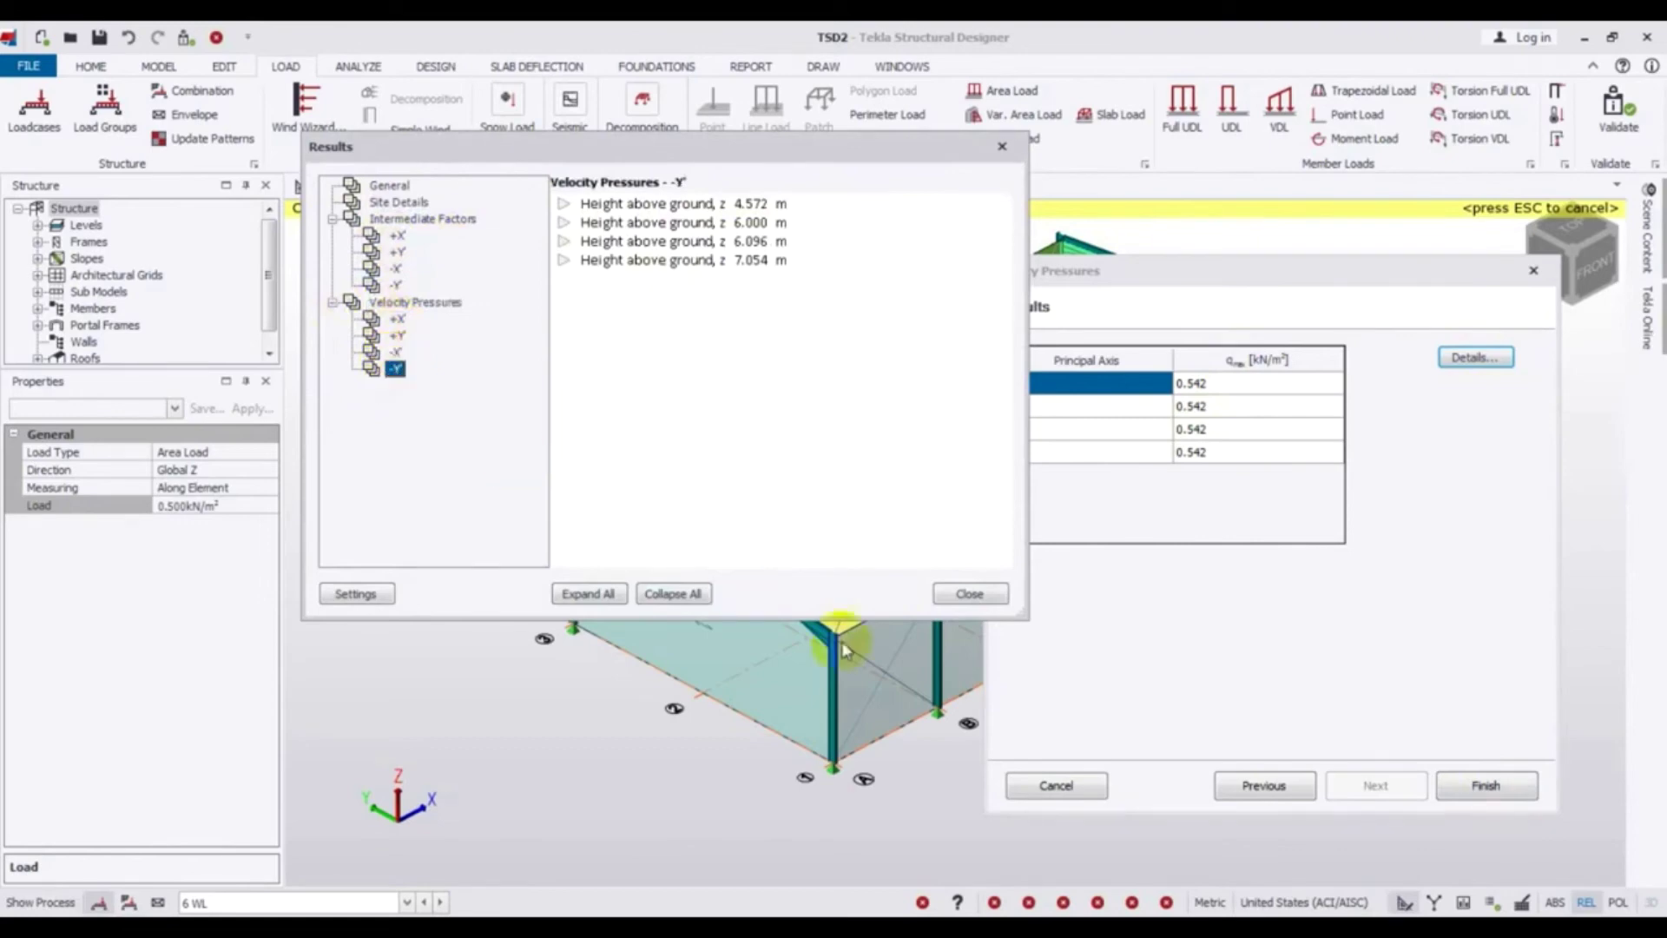
{"action": "left_click", "coordinate": [963, 593]}
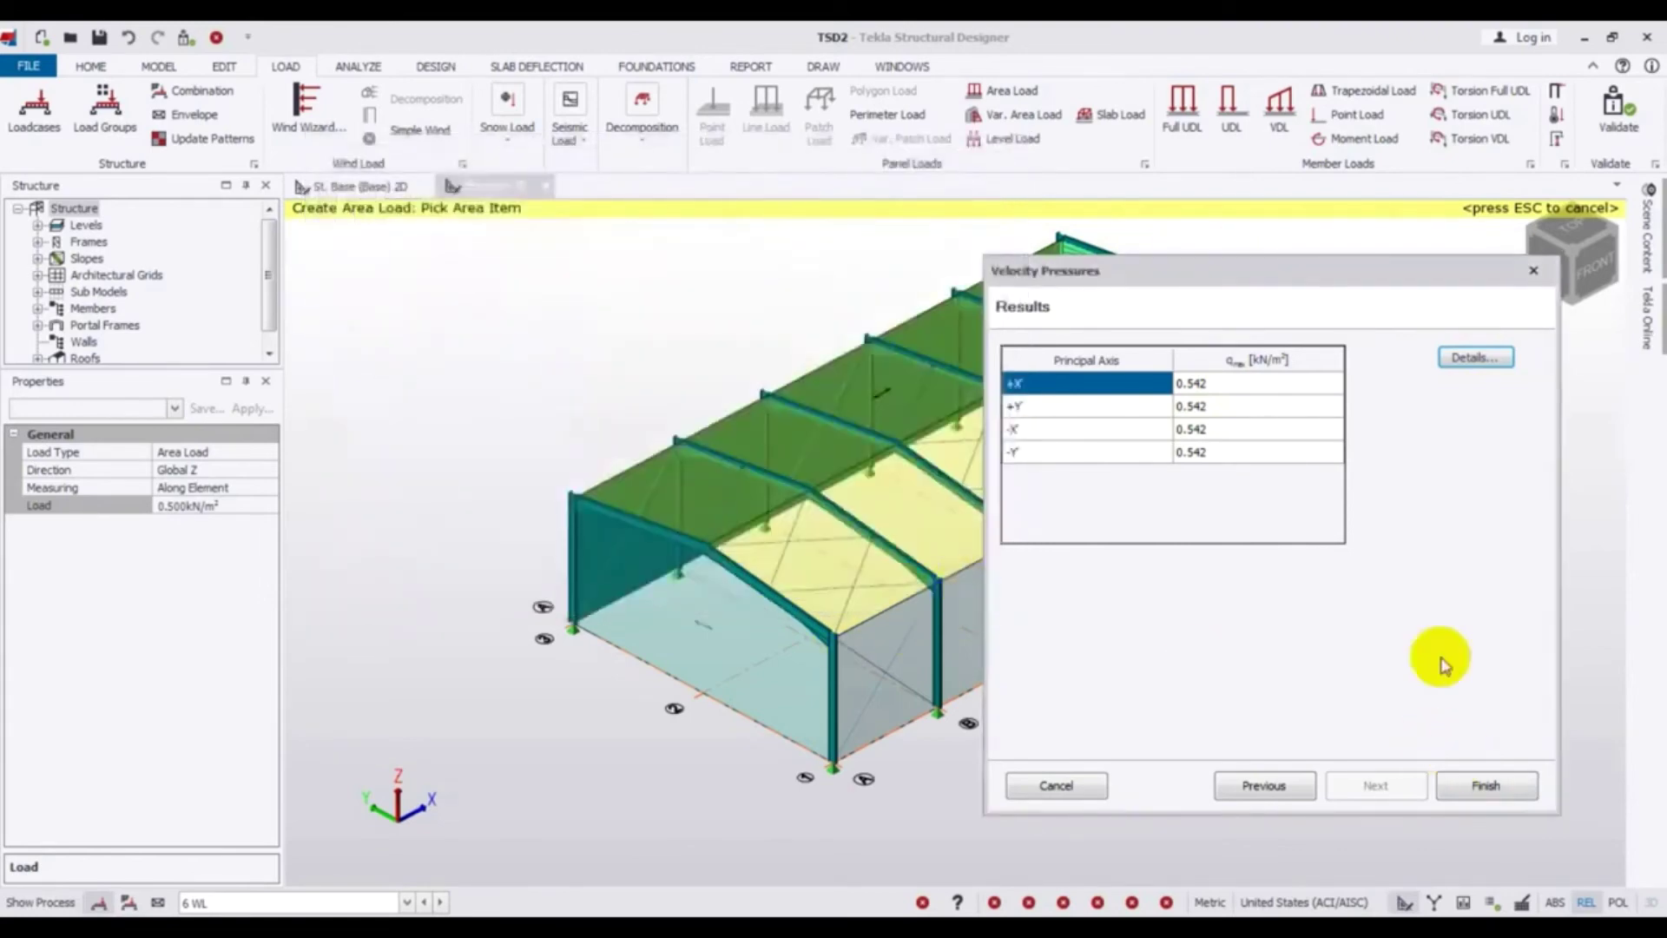
Finish the Wind Wizard and add a new loadcase to the wind loadcases
{"action": "left_click", "coordinate": [1487, 785]}
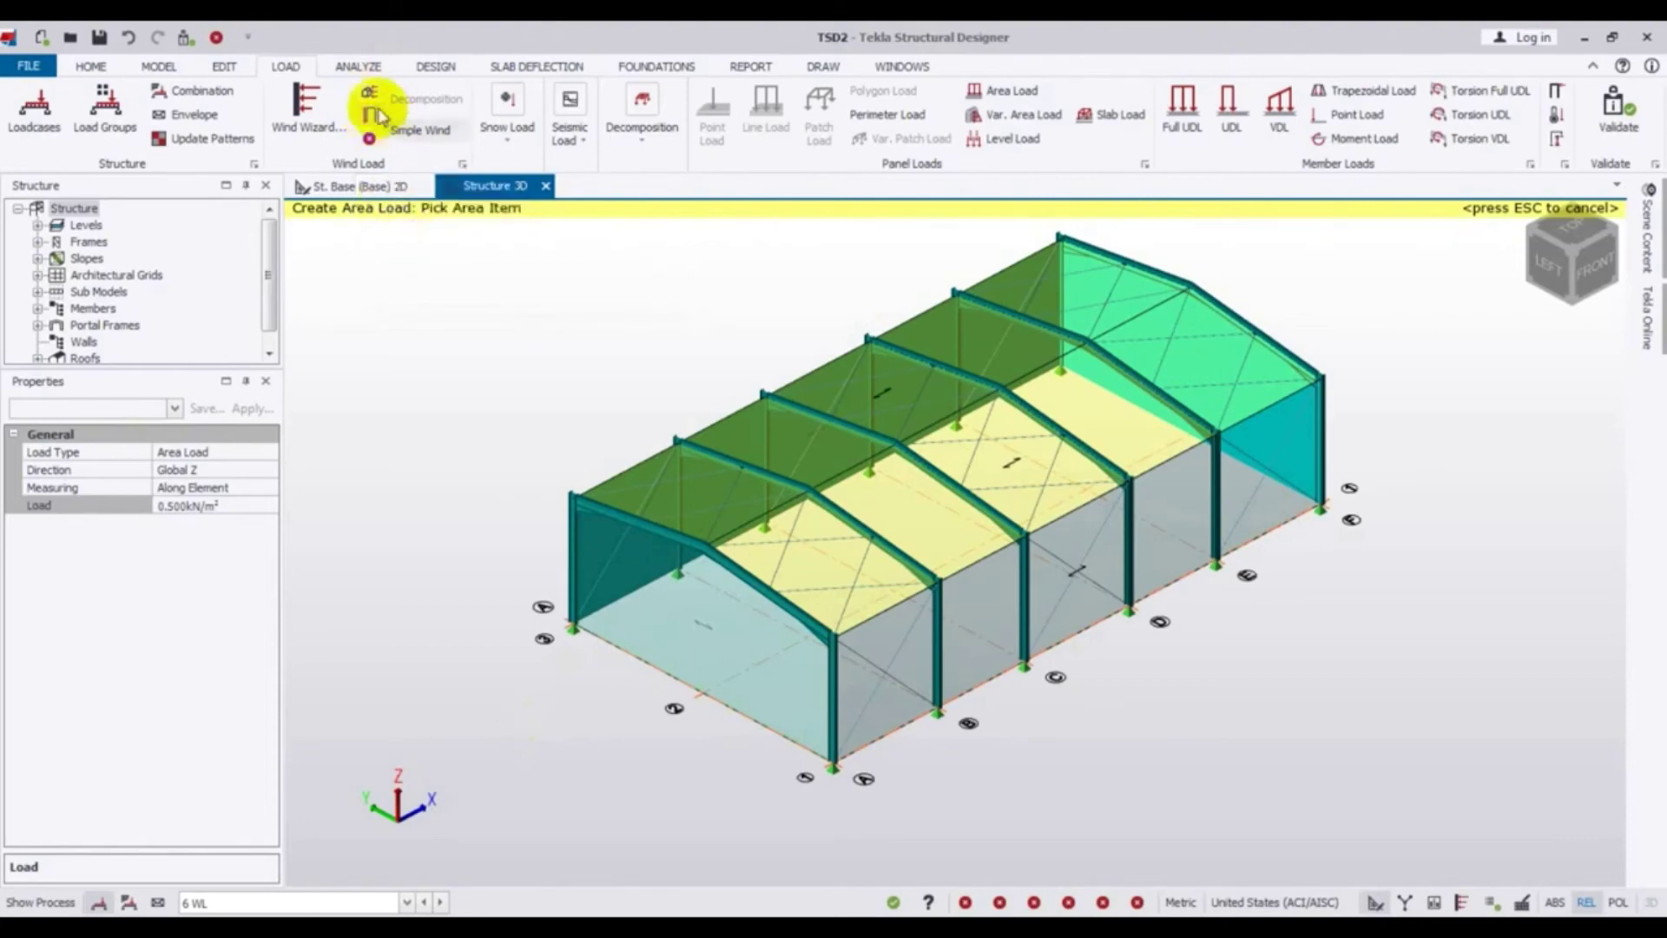
{"action": "left_click", "coordinate": [371, 131]}
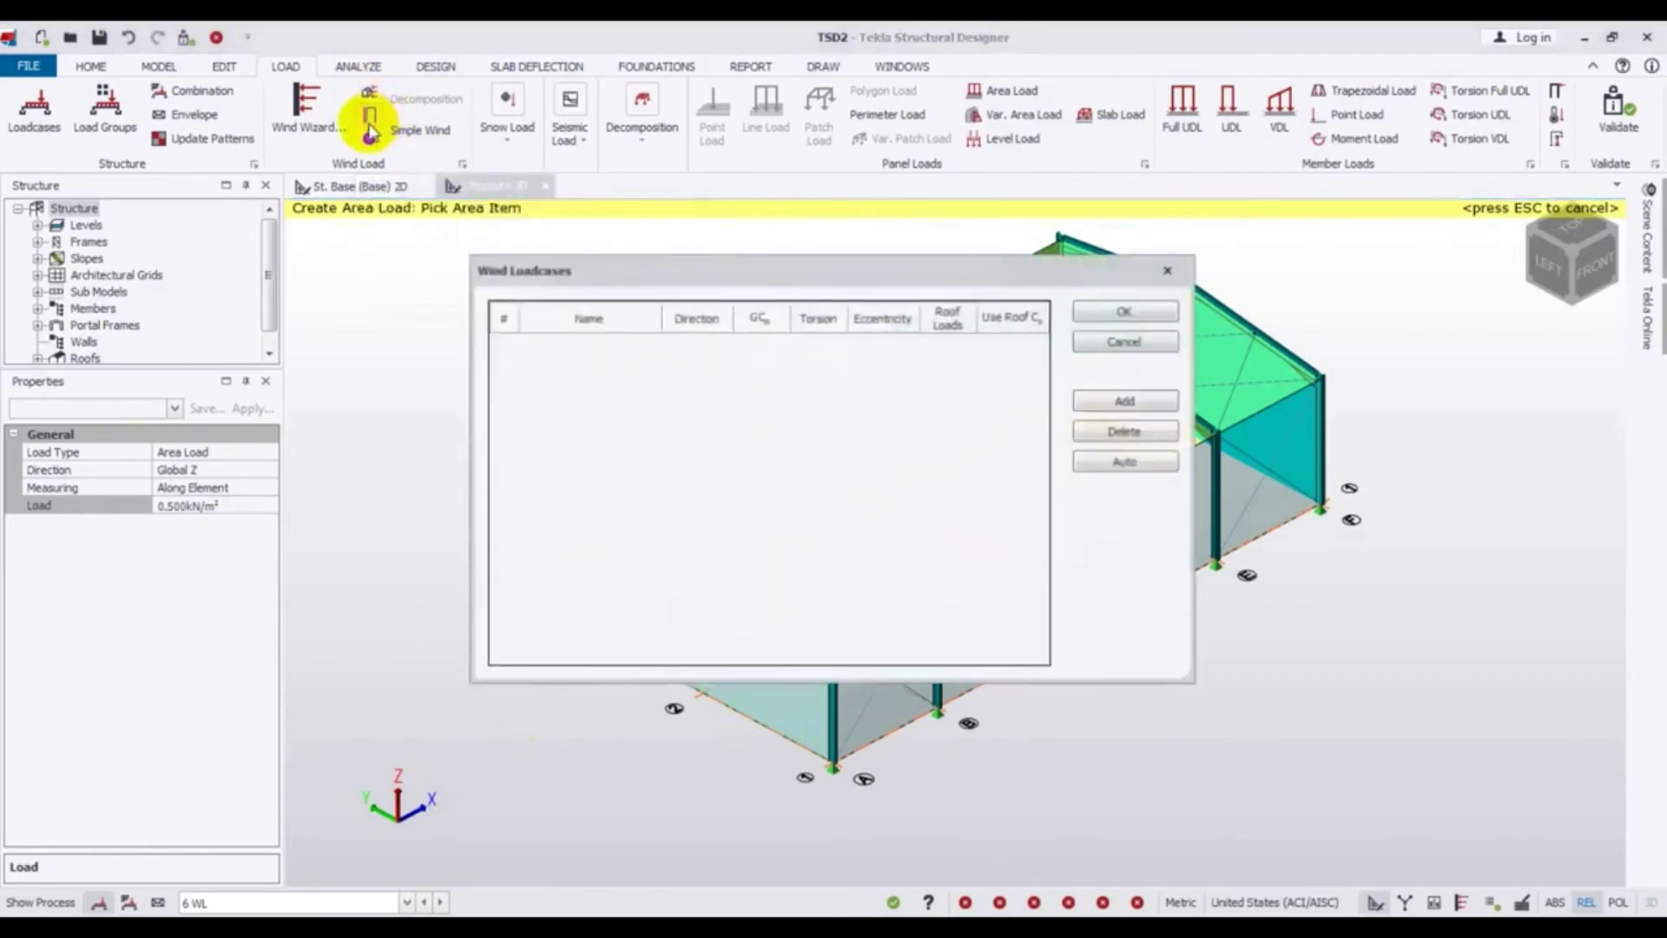
{"action": "left_click", "coordinate": [1124, 402]}
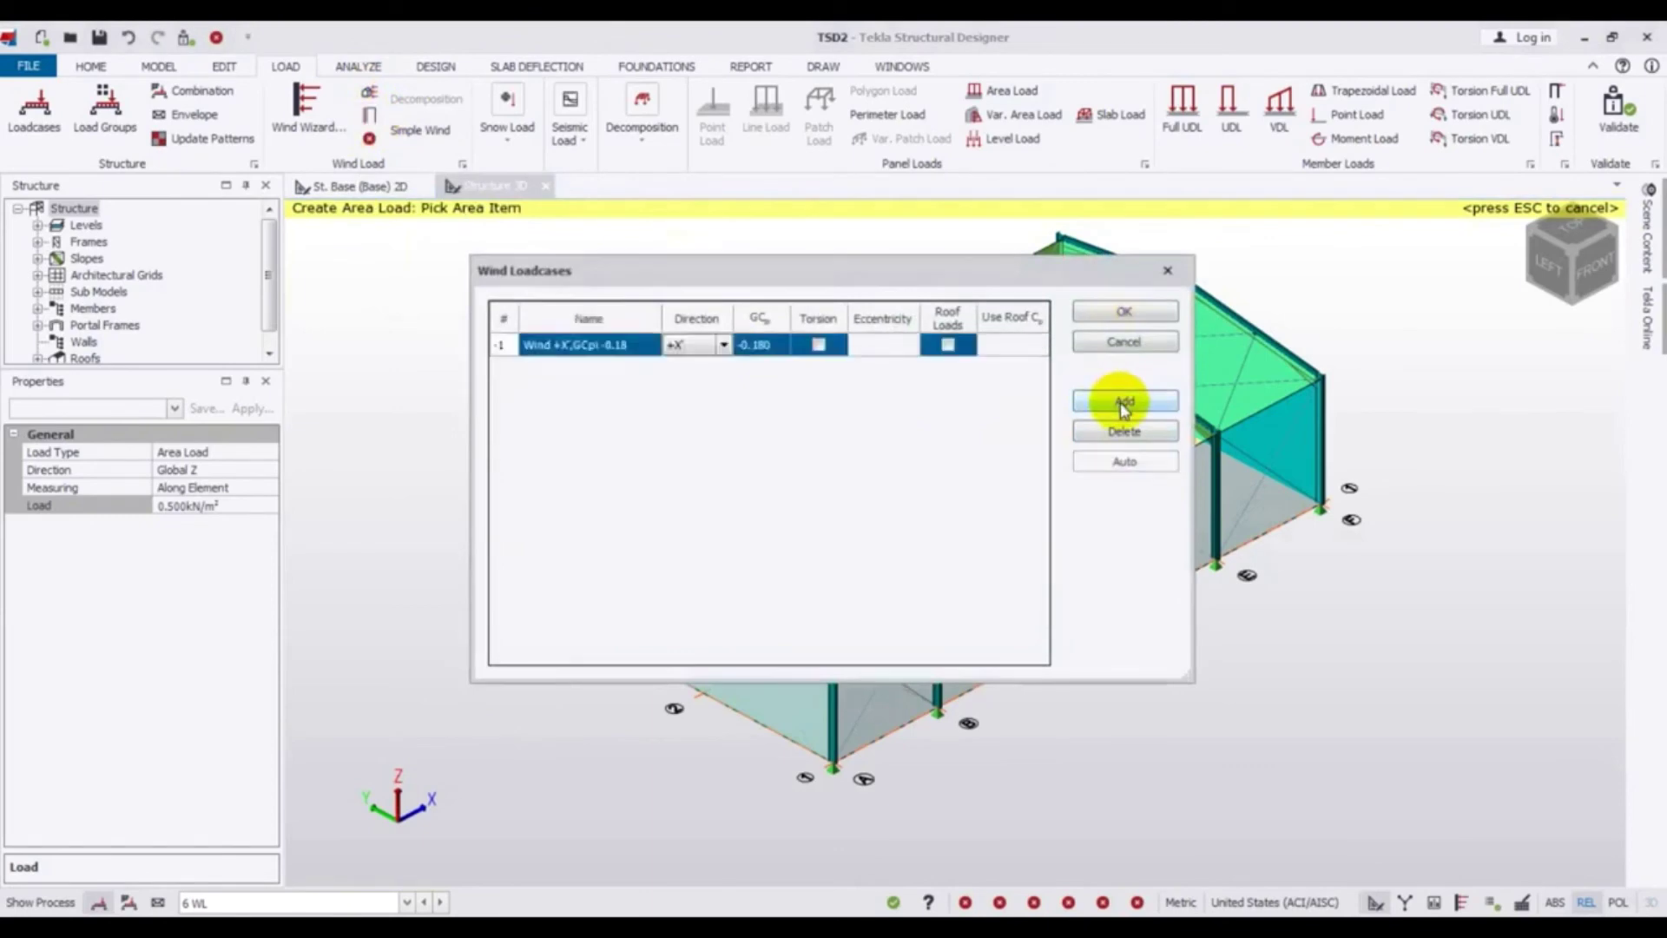
Check the name and direction options of the first wind loadcase, keeping the direction at +X'
{"action": "left_click", "coordinate": [647, 348]}
{"action": "left_click", "coordinate": [644, 345]}
{"action": "left_click", "coordinate": [640, 345]}
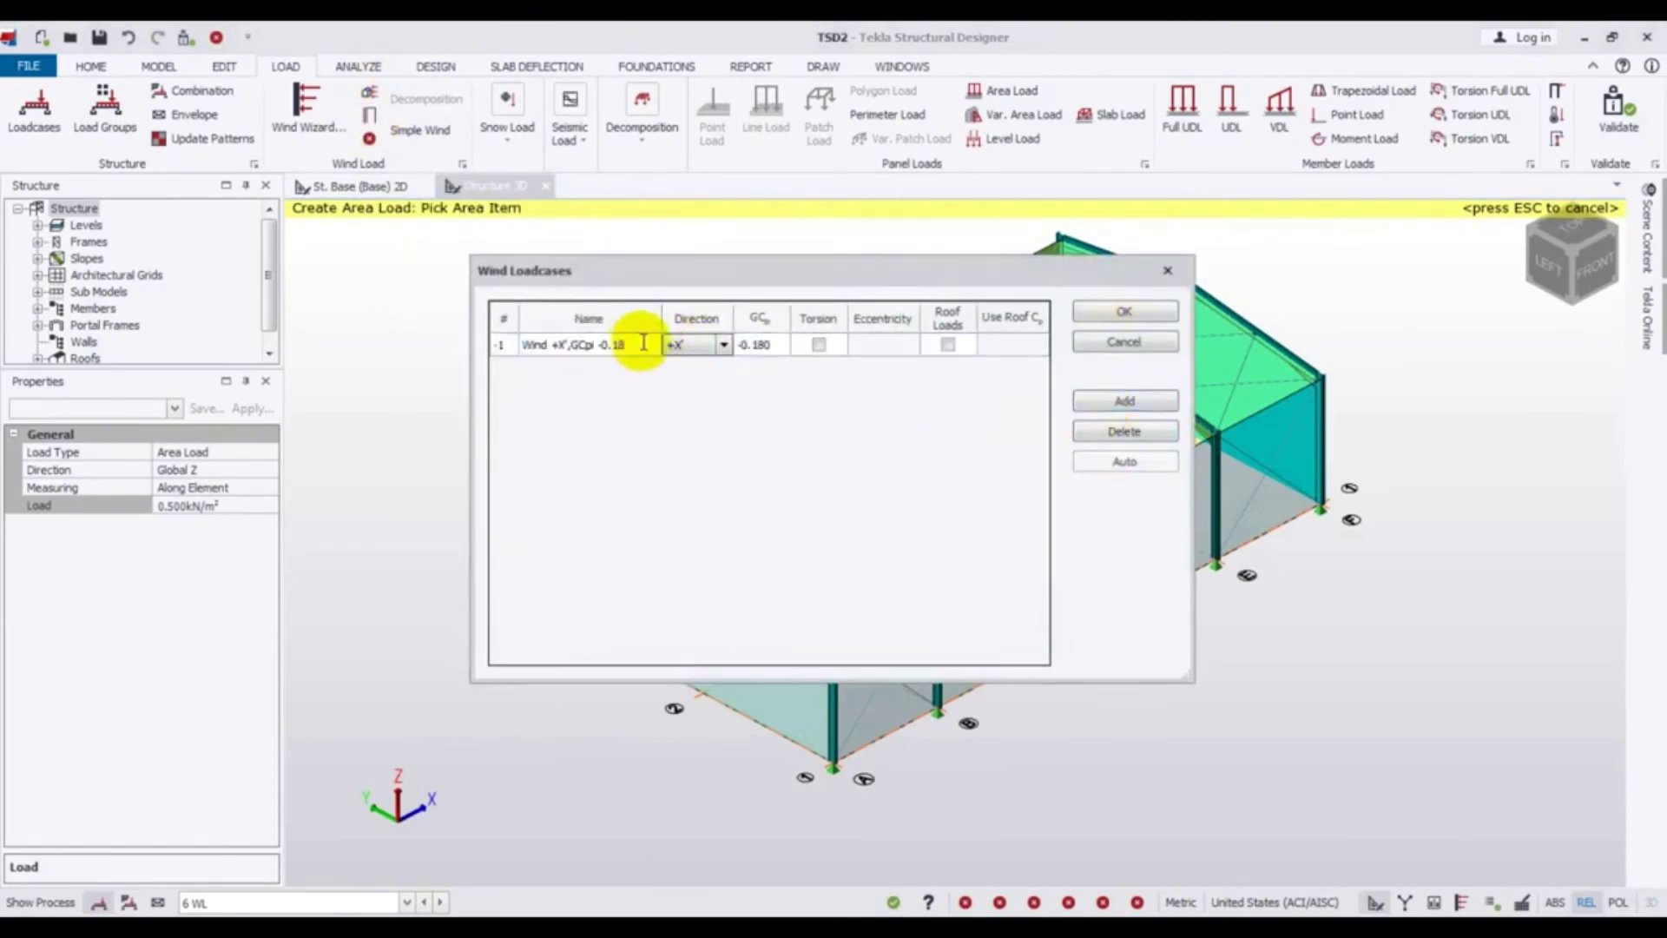
{"action": "left_click", "coordinate": [722, 347]}
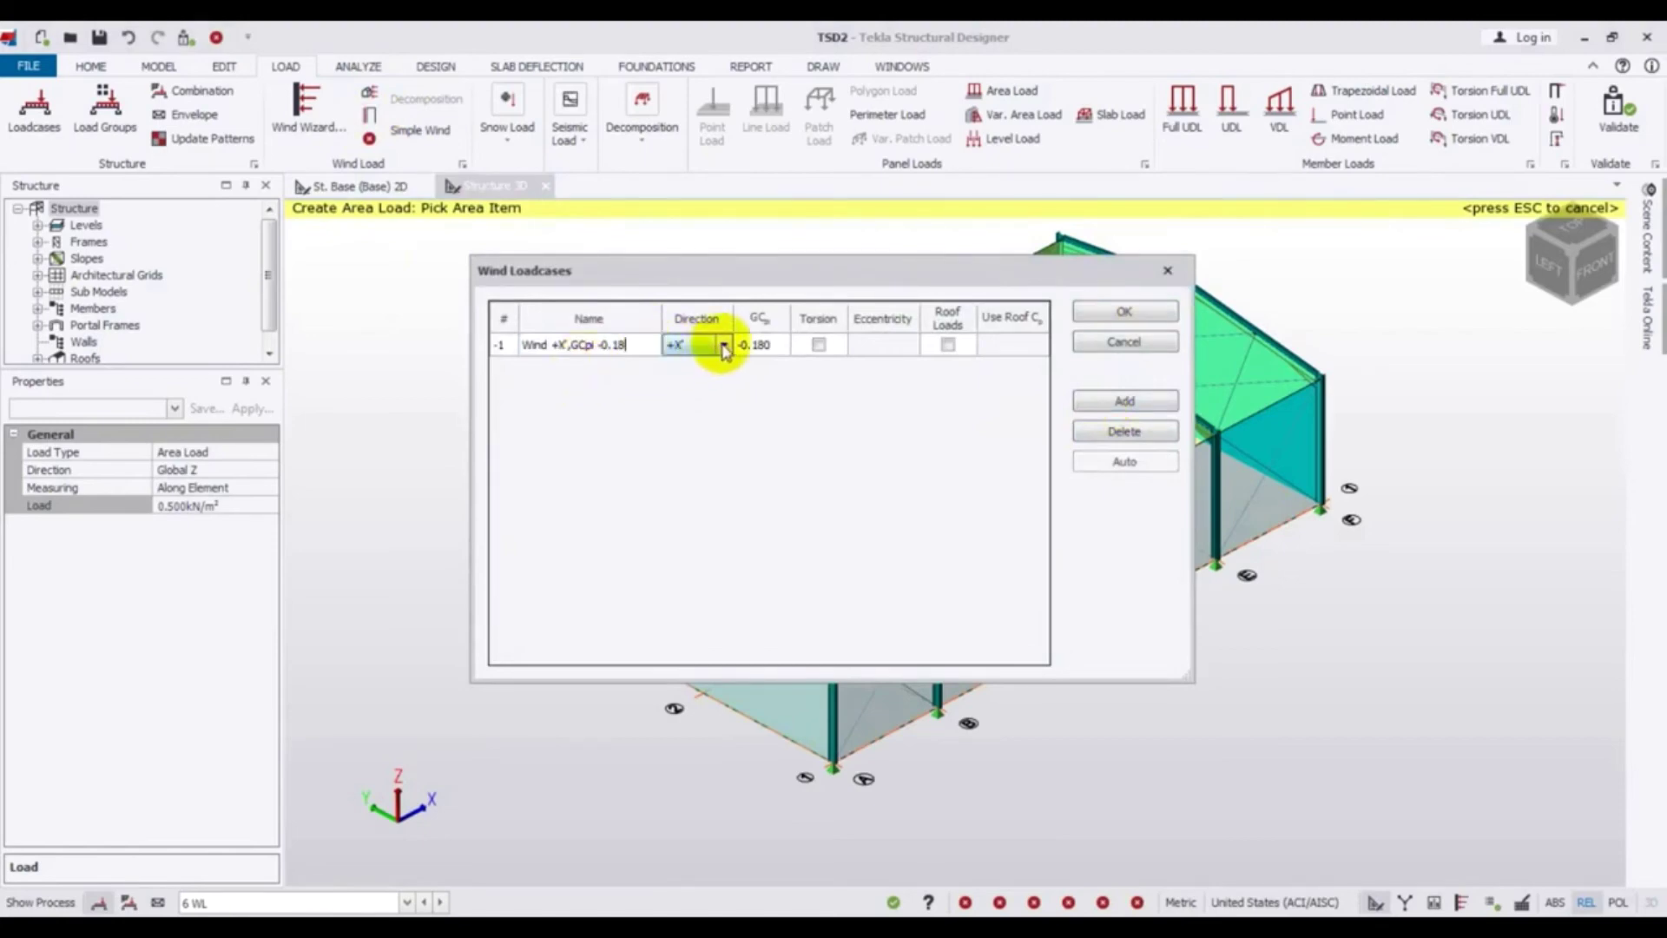
{"action": "left_click", "coordinate": [723, 347]}
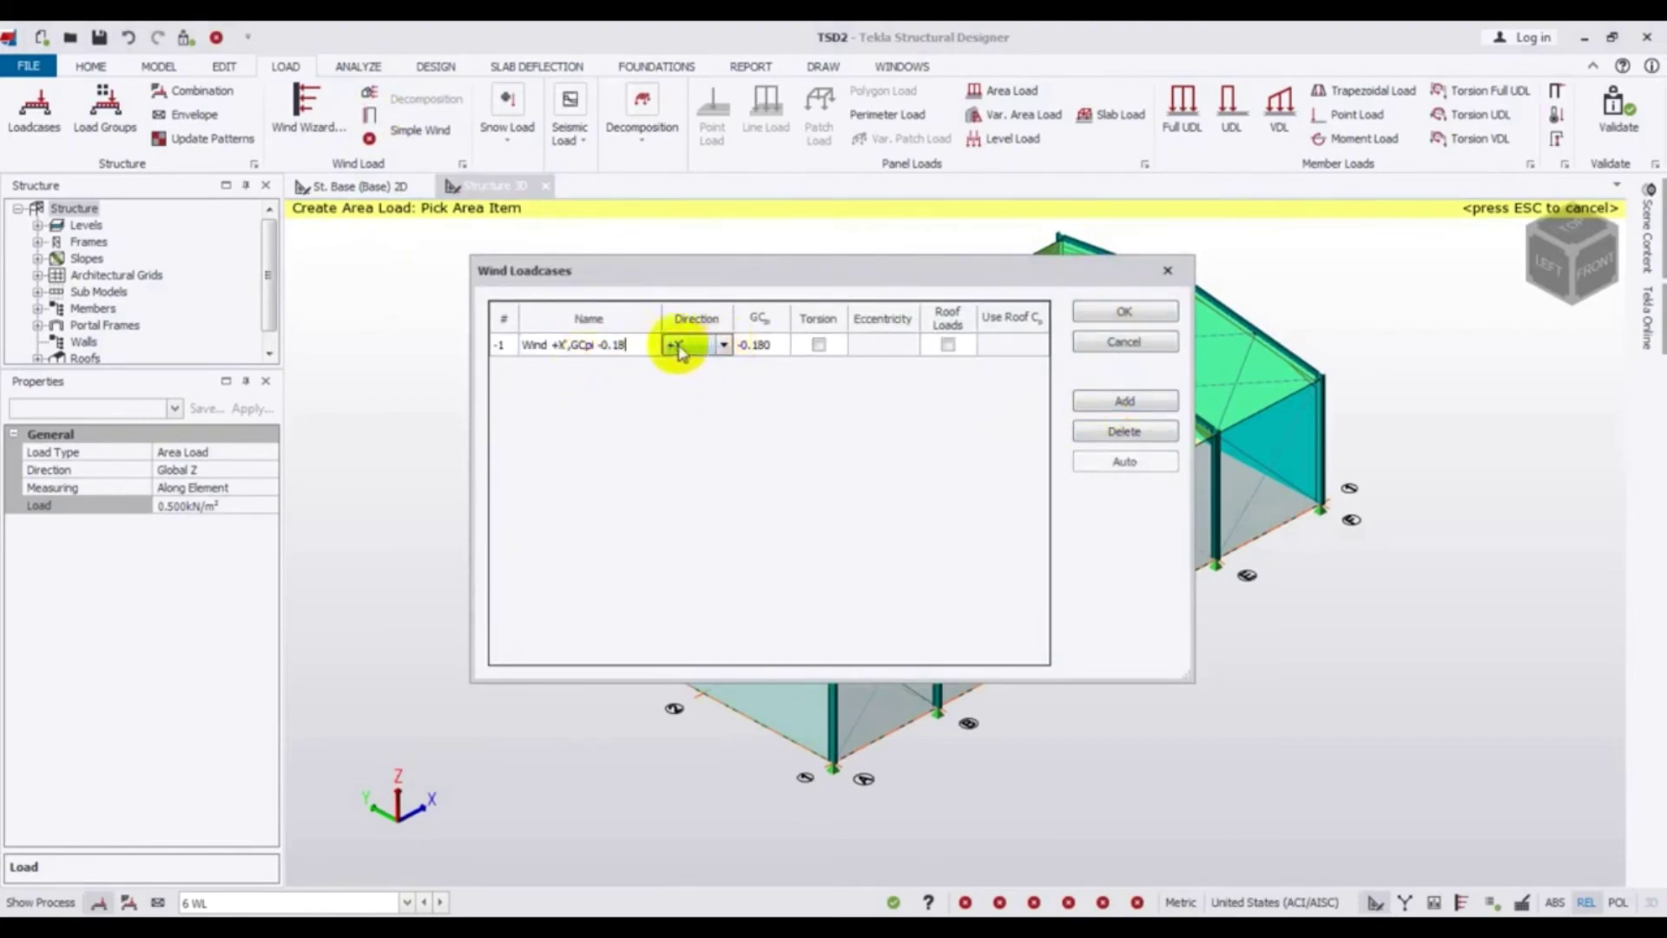
{"action": "left_click", "coordinate": [724, 348]}
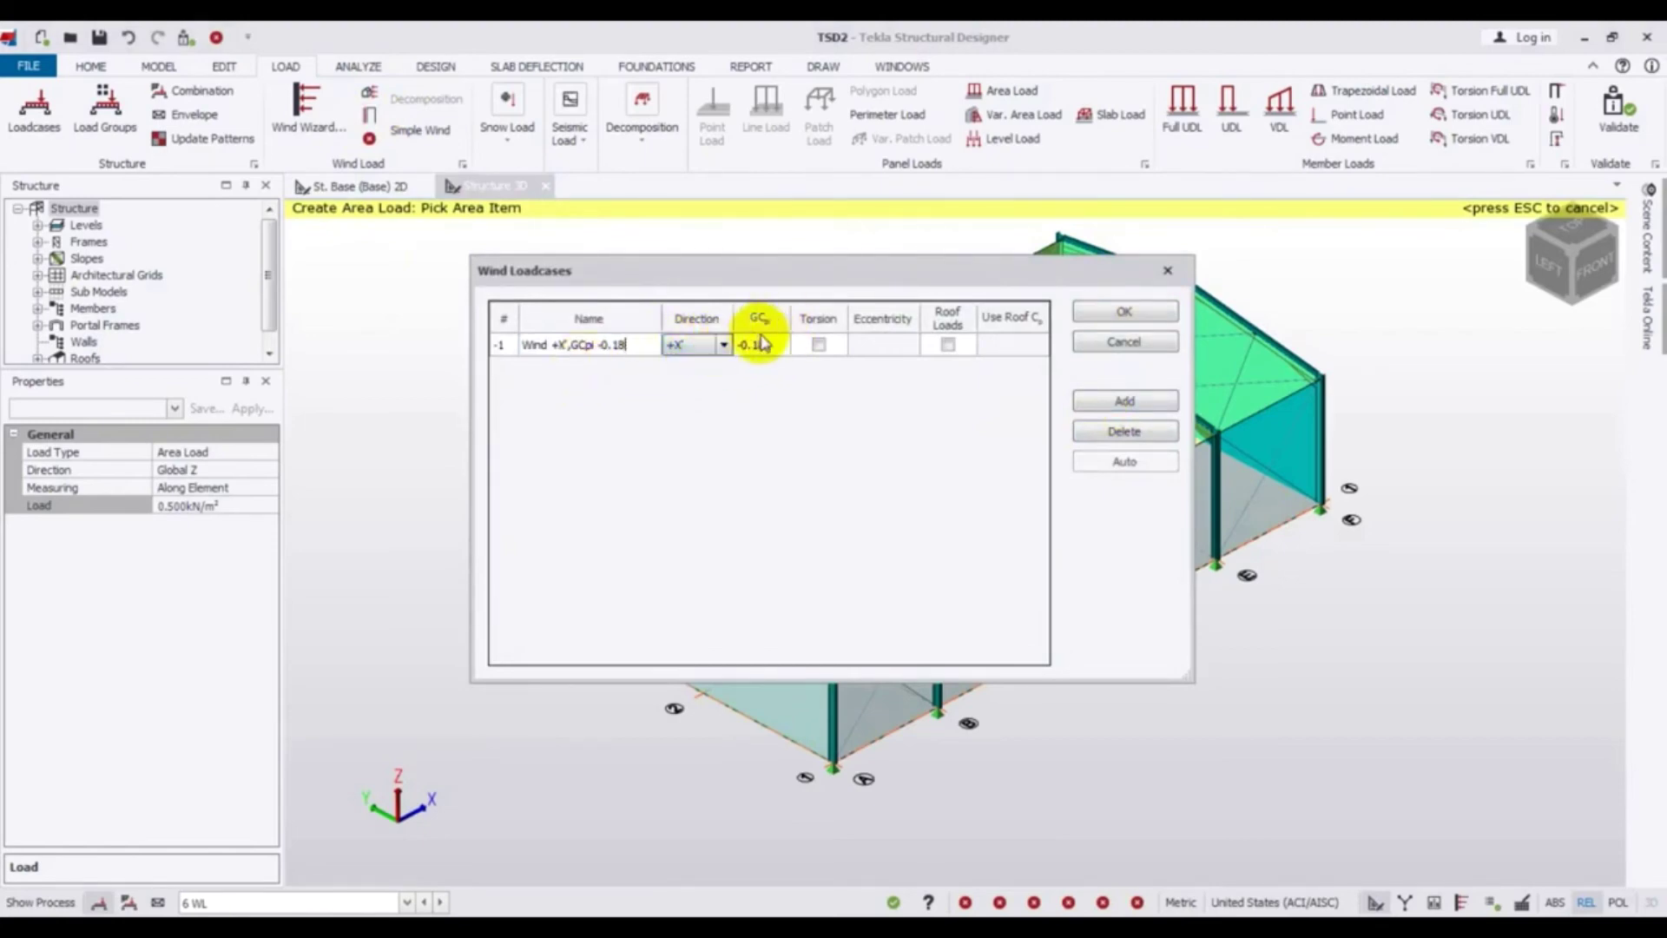
Add two more wind loadcases, setting the direction of one to +Y' and the other to -X'
{"action": "left_click", "coordinate": [1124, 400]}
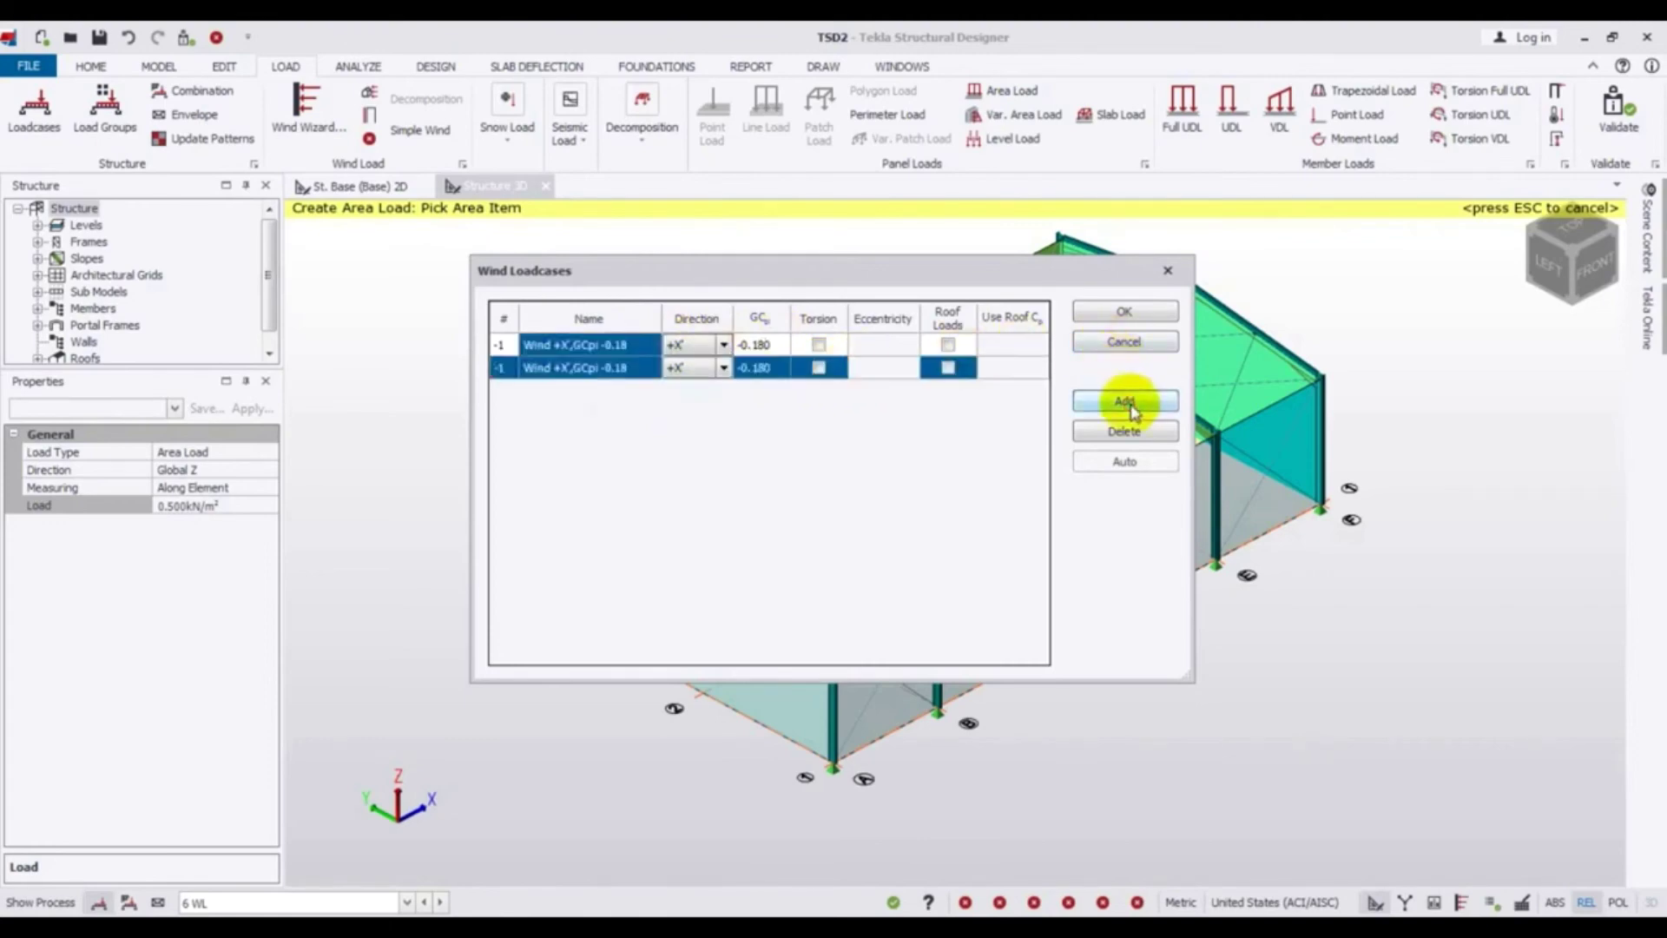
{"action": "left_click", "coordinate": [705, 369]}
{"action": "left_click", "coordinate": [713, 364]}
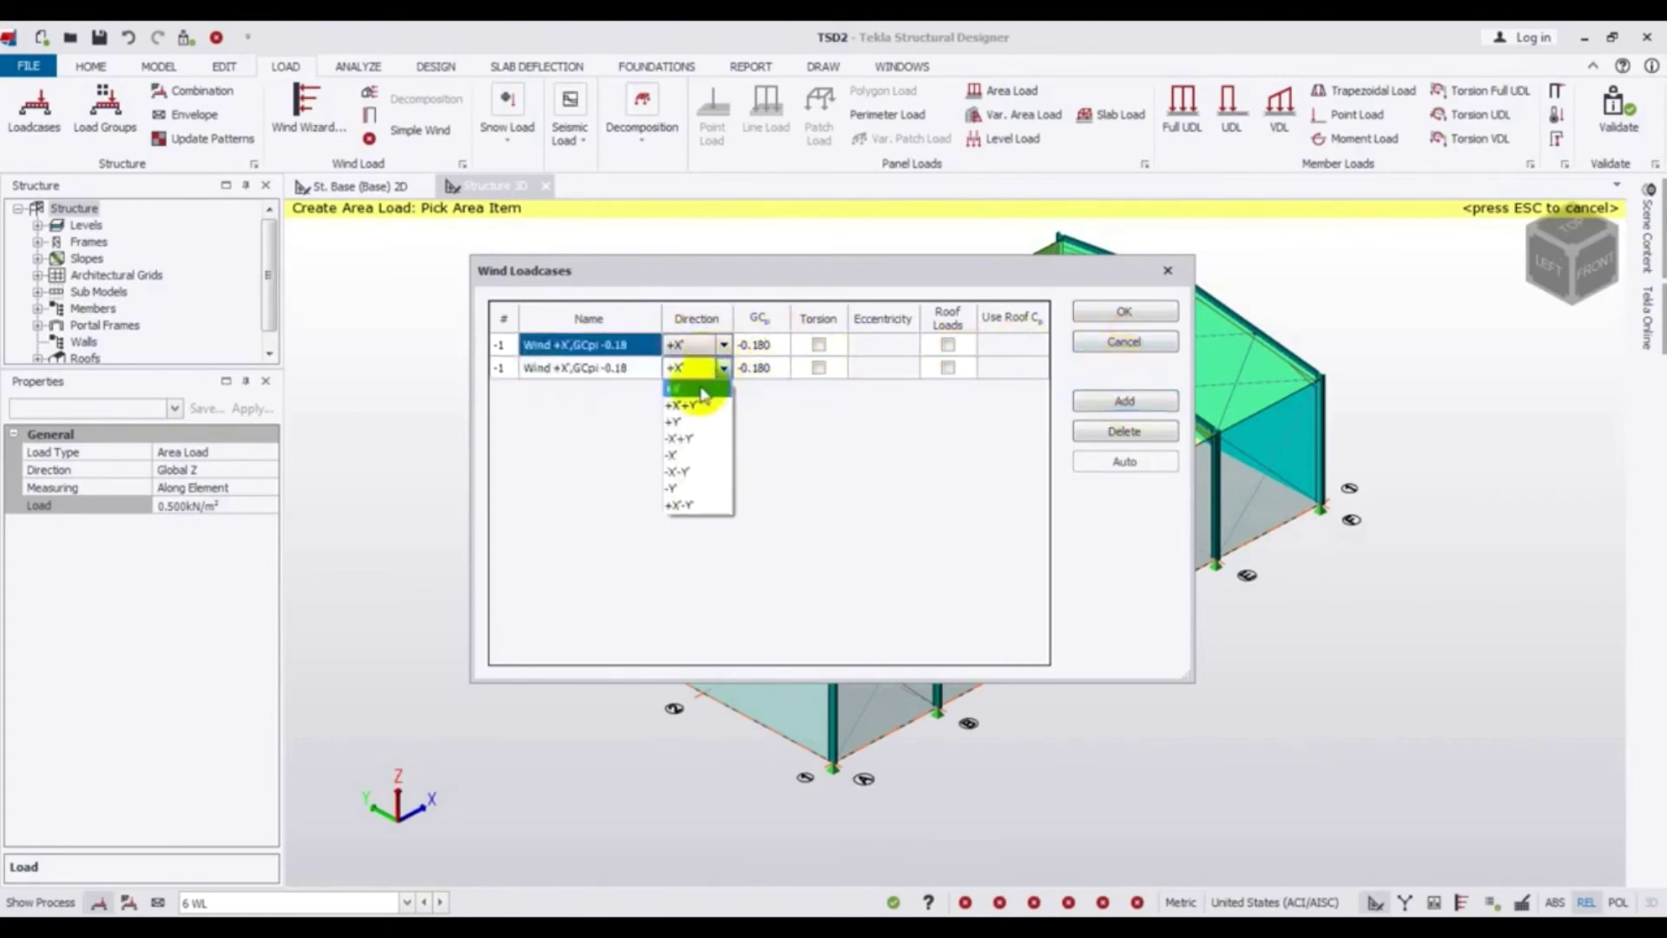
{"action": "left_click", "coordinate": [695, 432]}
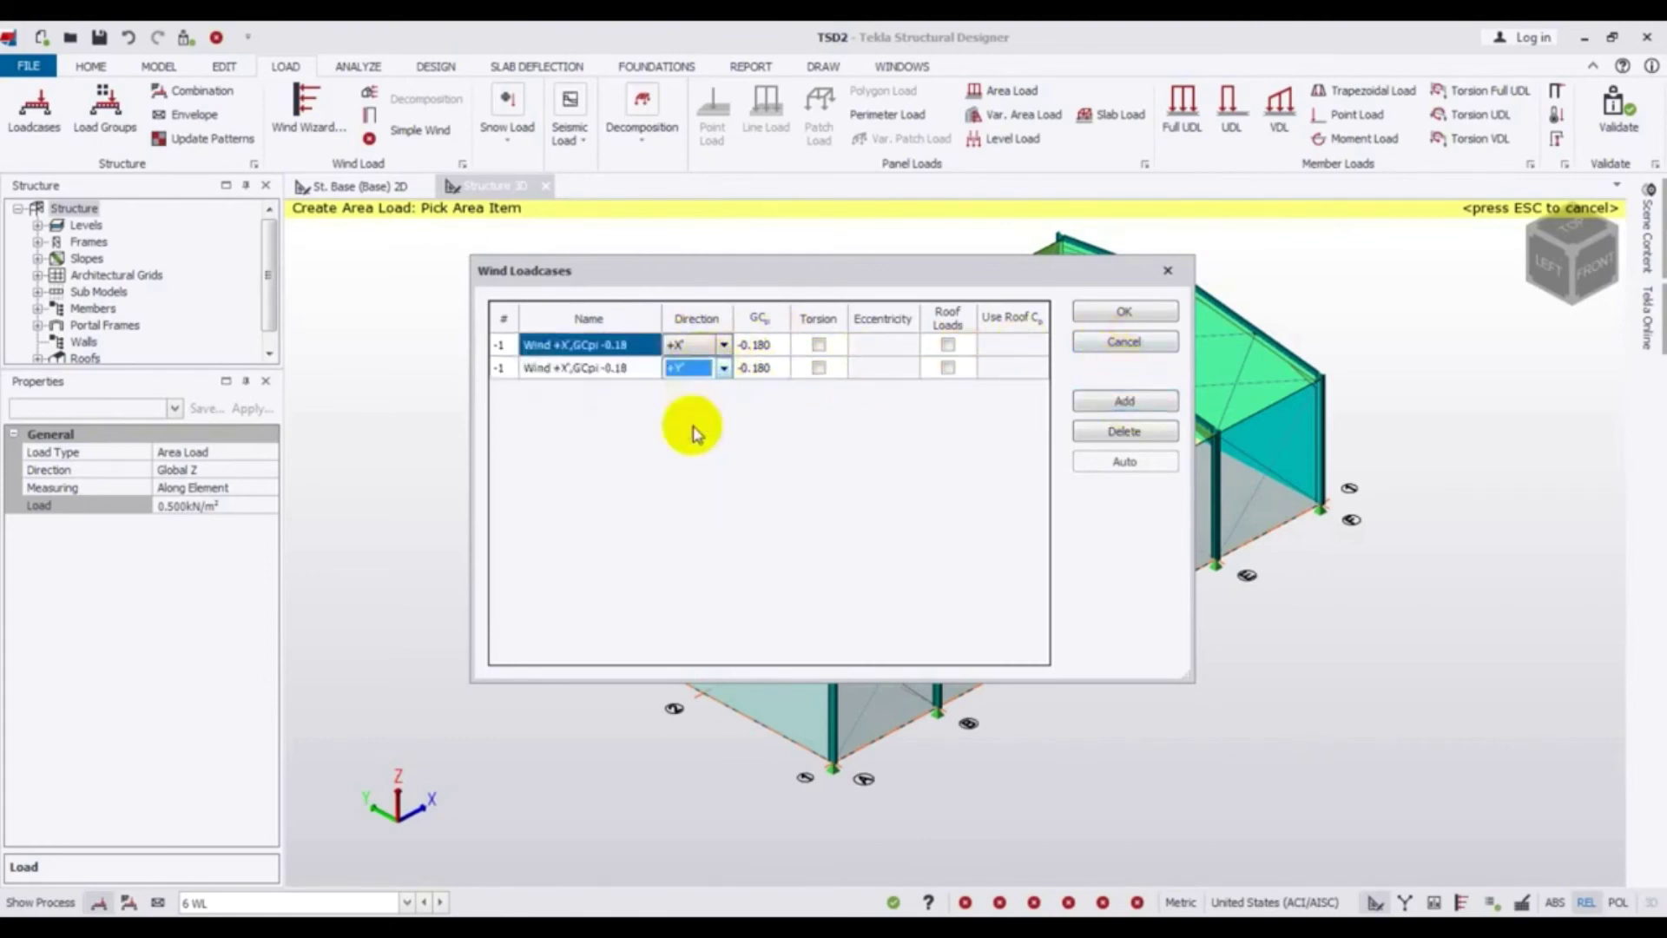
{"action": "left_click", "coordinate": [1128, 402]}
{"action": "left_click", "coordinate": [723, 391]}
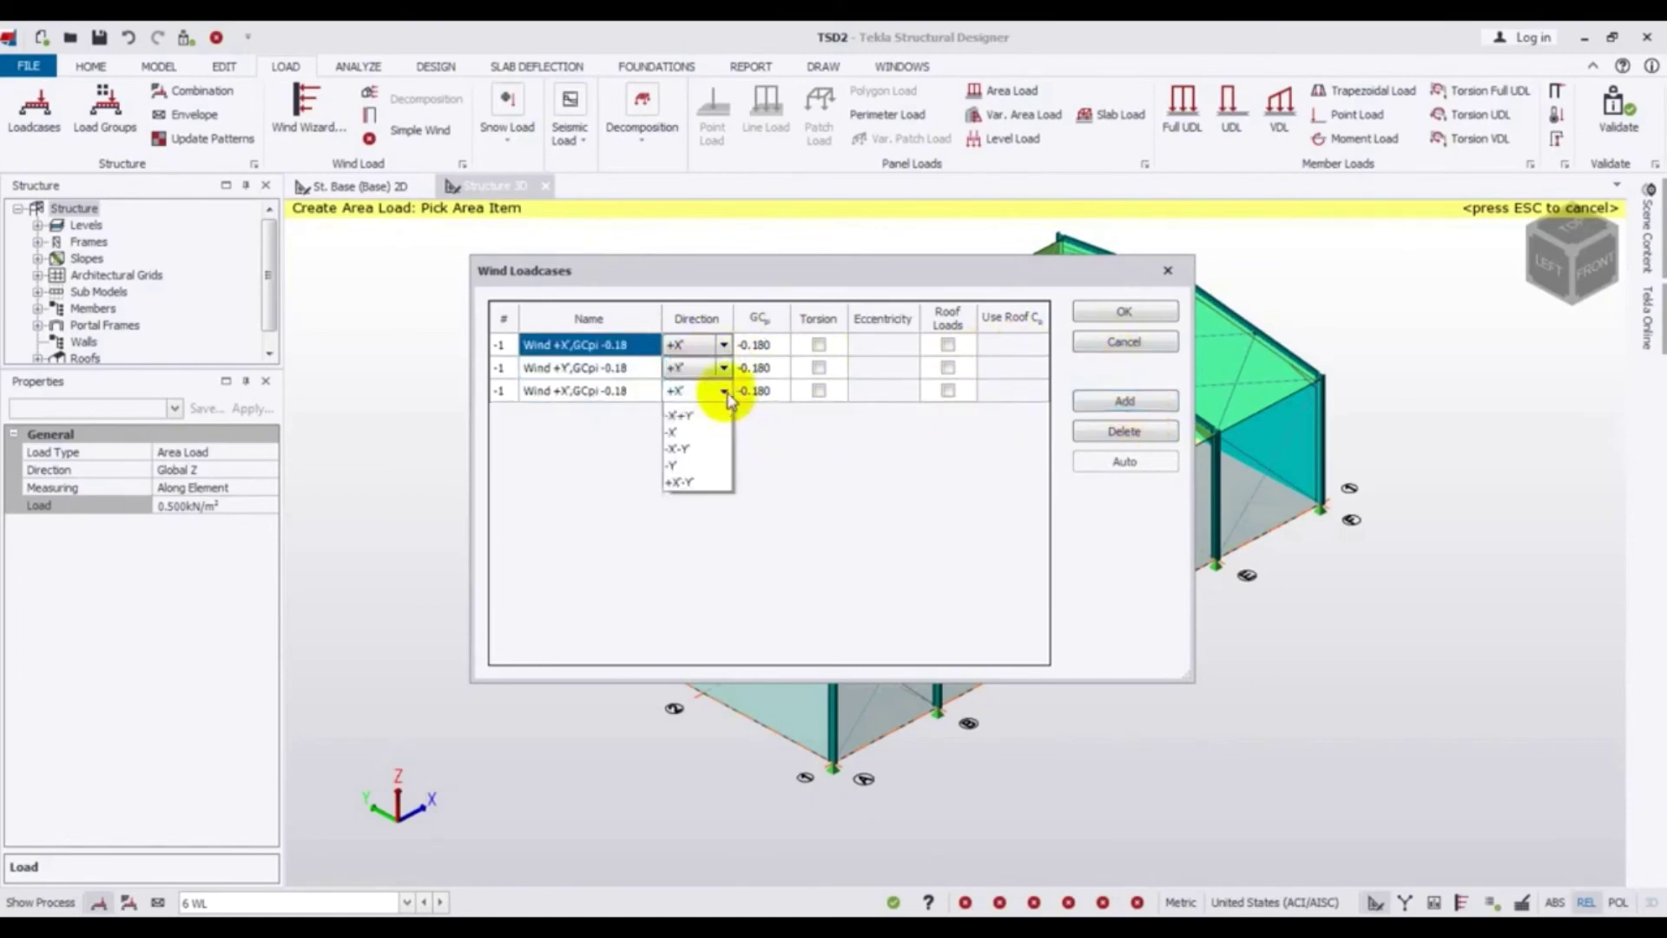
{"action": "left_click", "coordinate": [703, 481]}
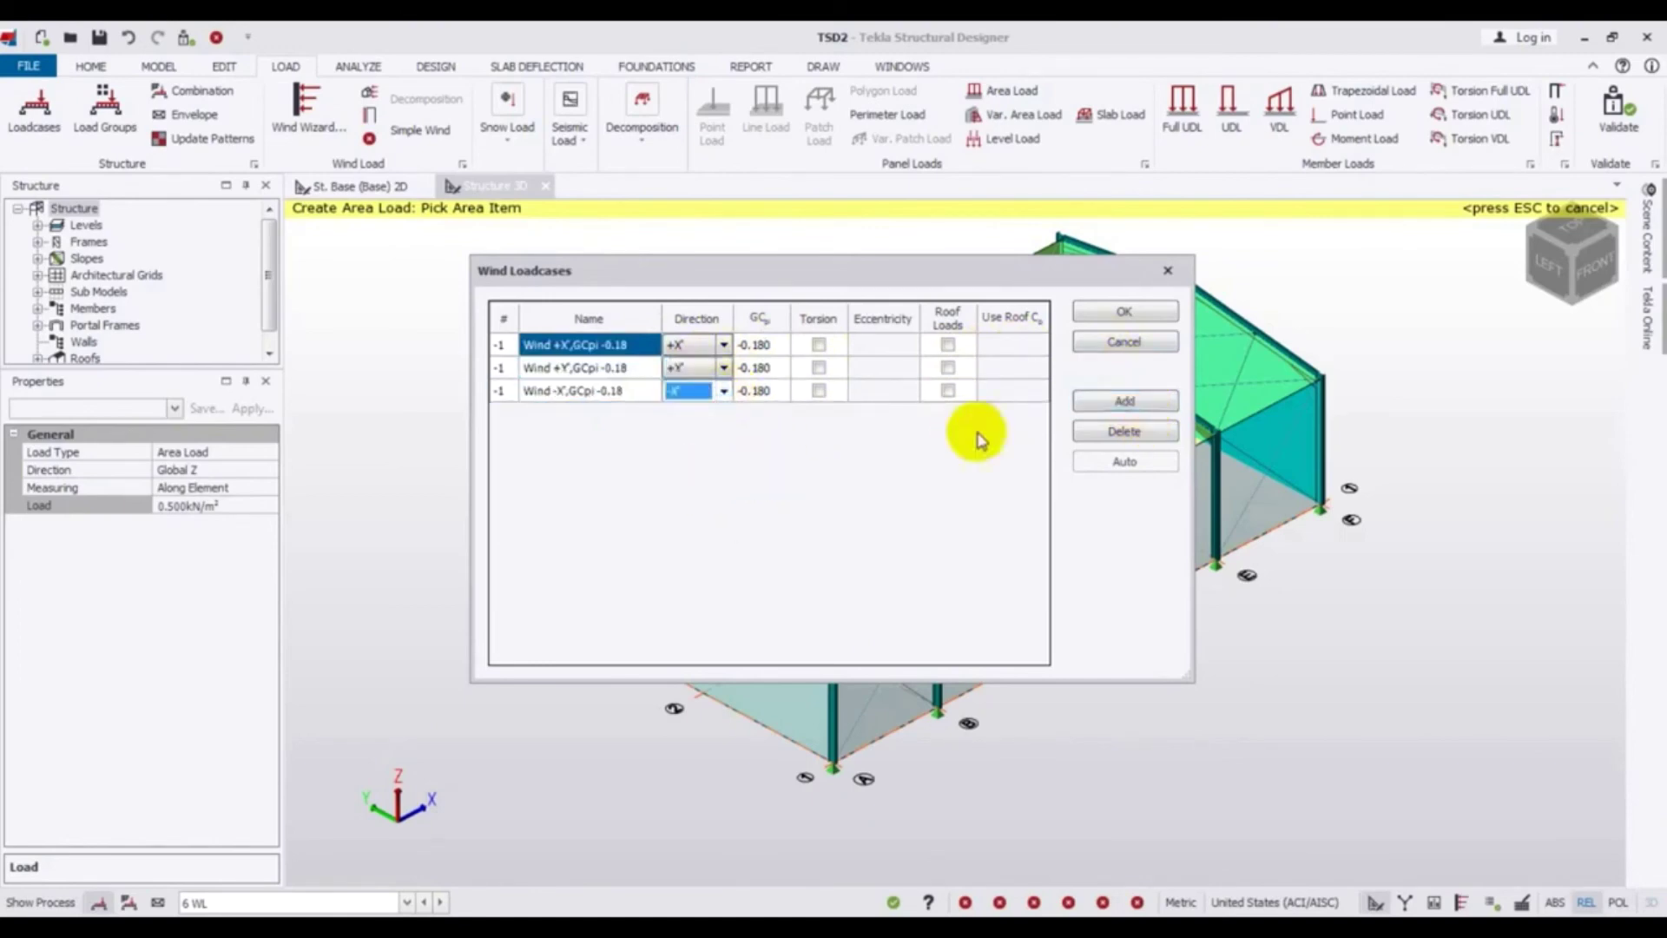
Add a fourth wind loadcase with direction -Y' and accept the wind loadcases
{"action": "left_click", "coordinate": [1124, 401]}
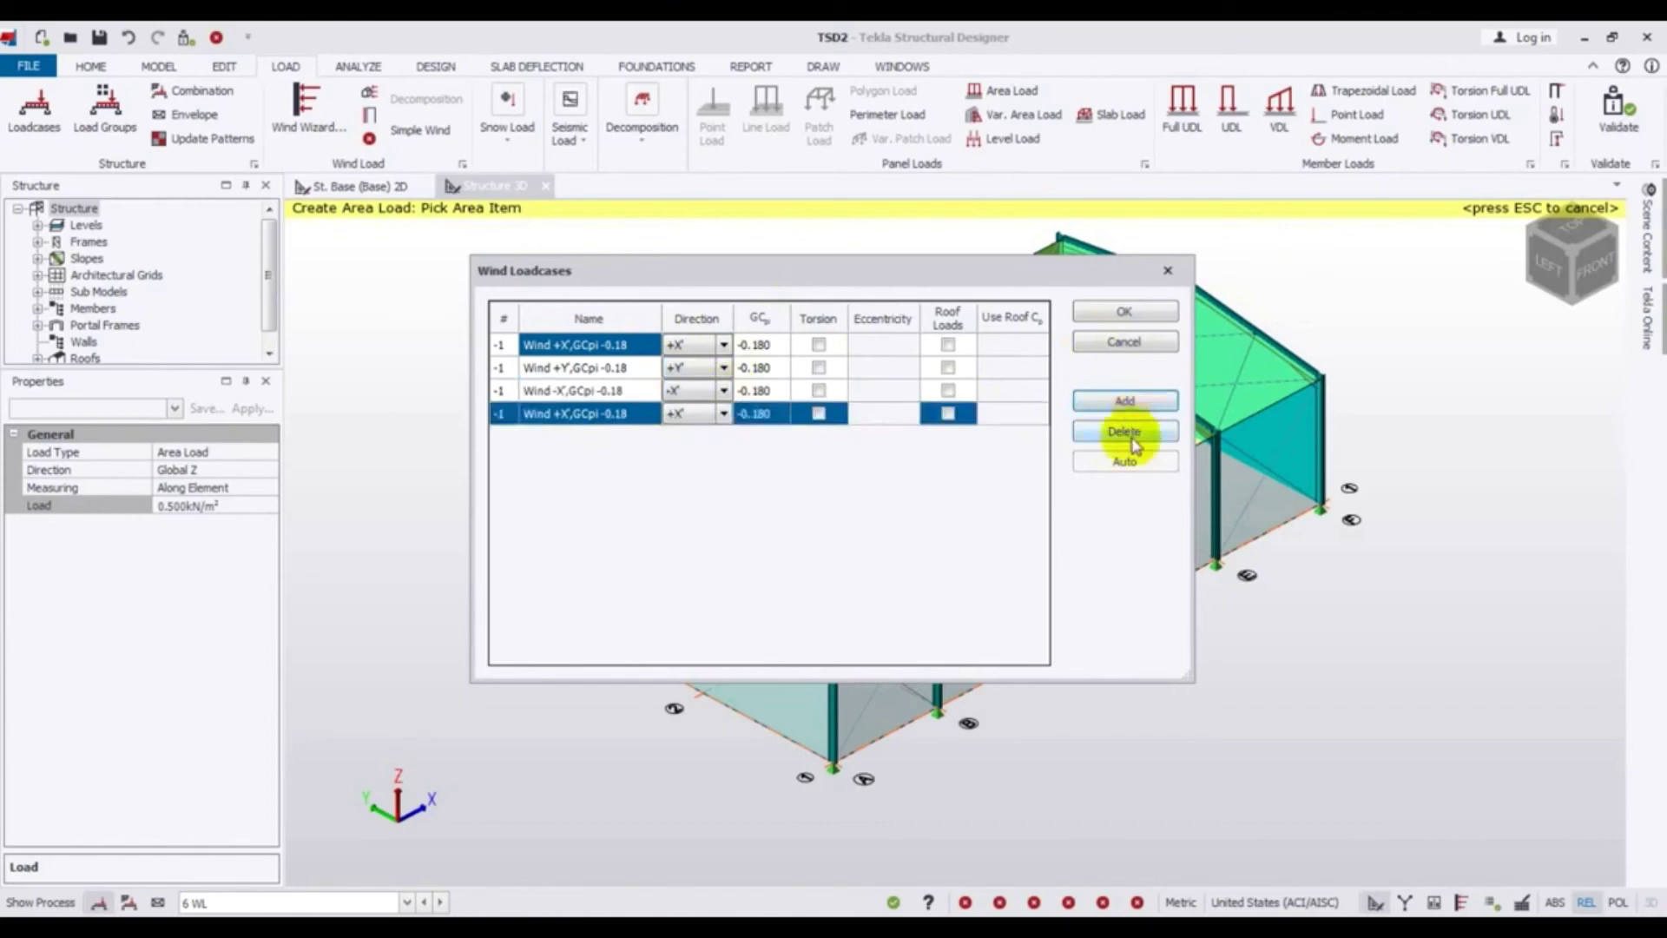
{"action": "left_click", "coordinate": [723, 413]}
{"action": "left_click", "coordinate": [699, 533]}
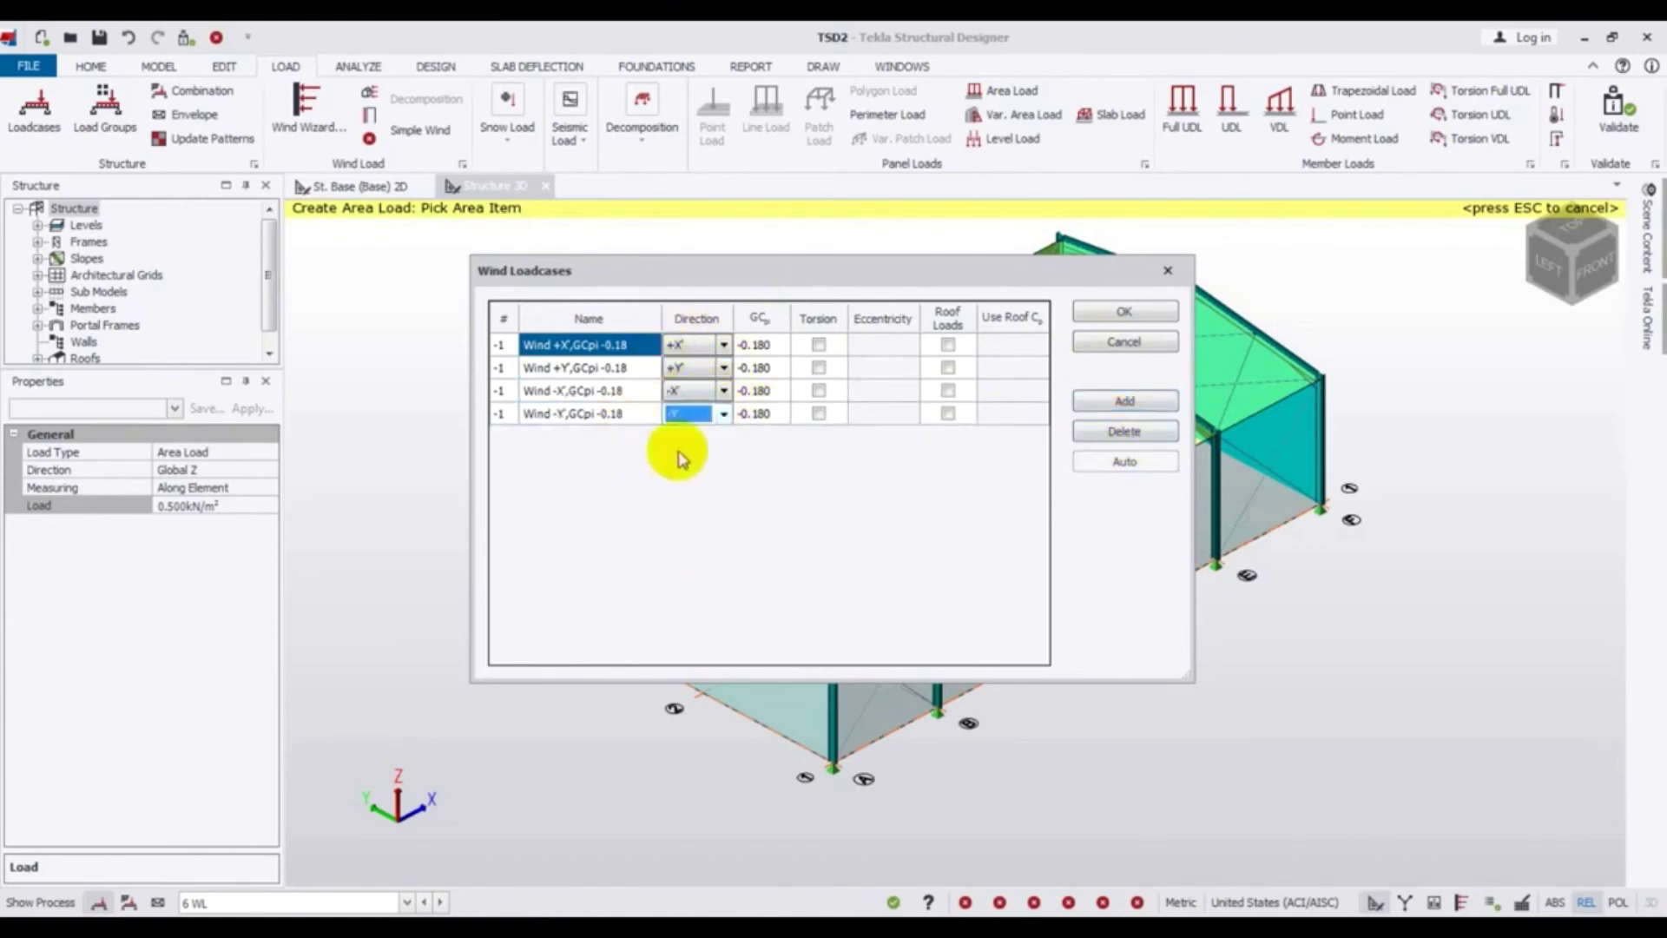
{"action": "left_click", "coordinate": [1124, 314]}
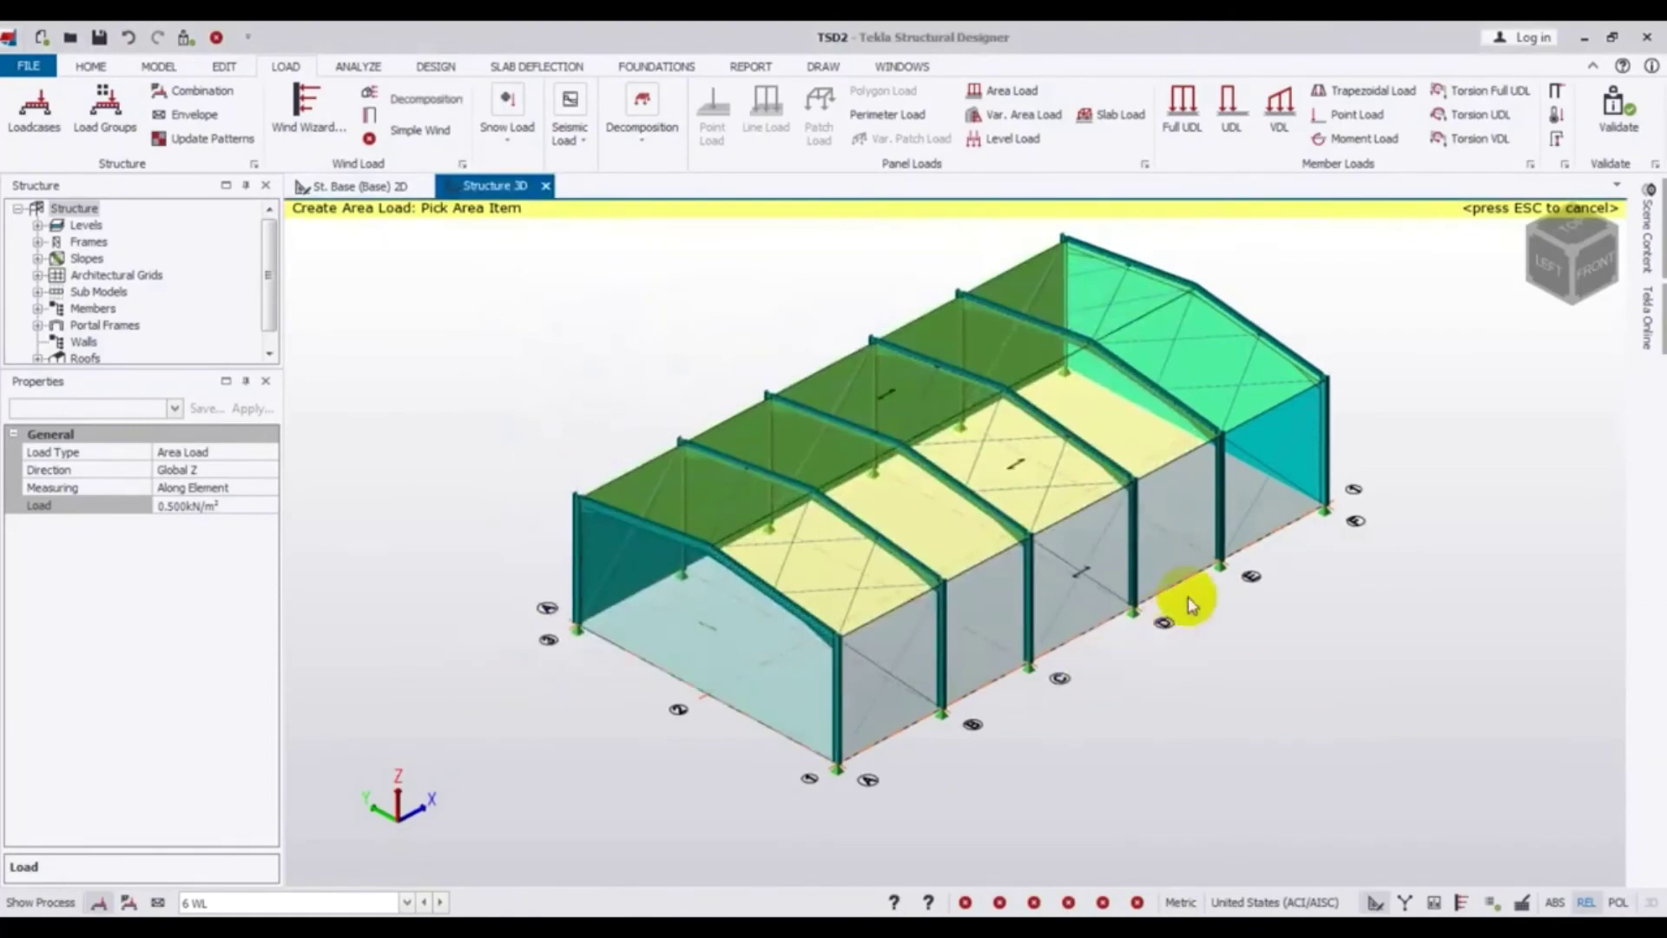
{"action": "left_click", "coordinate": [1010, 465]}
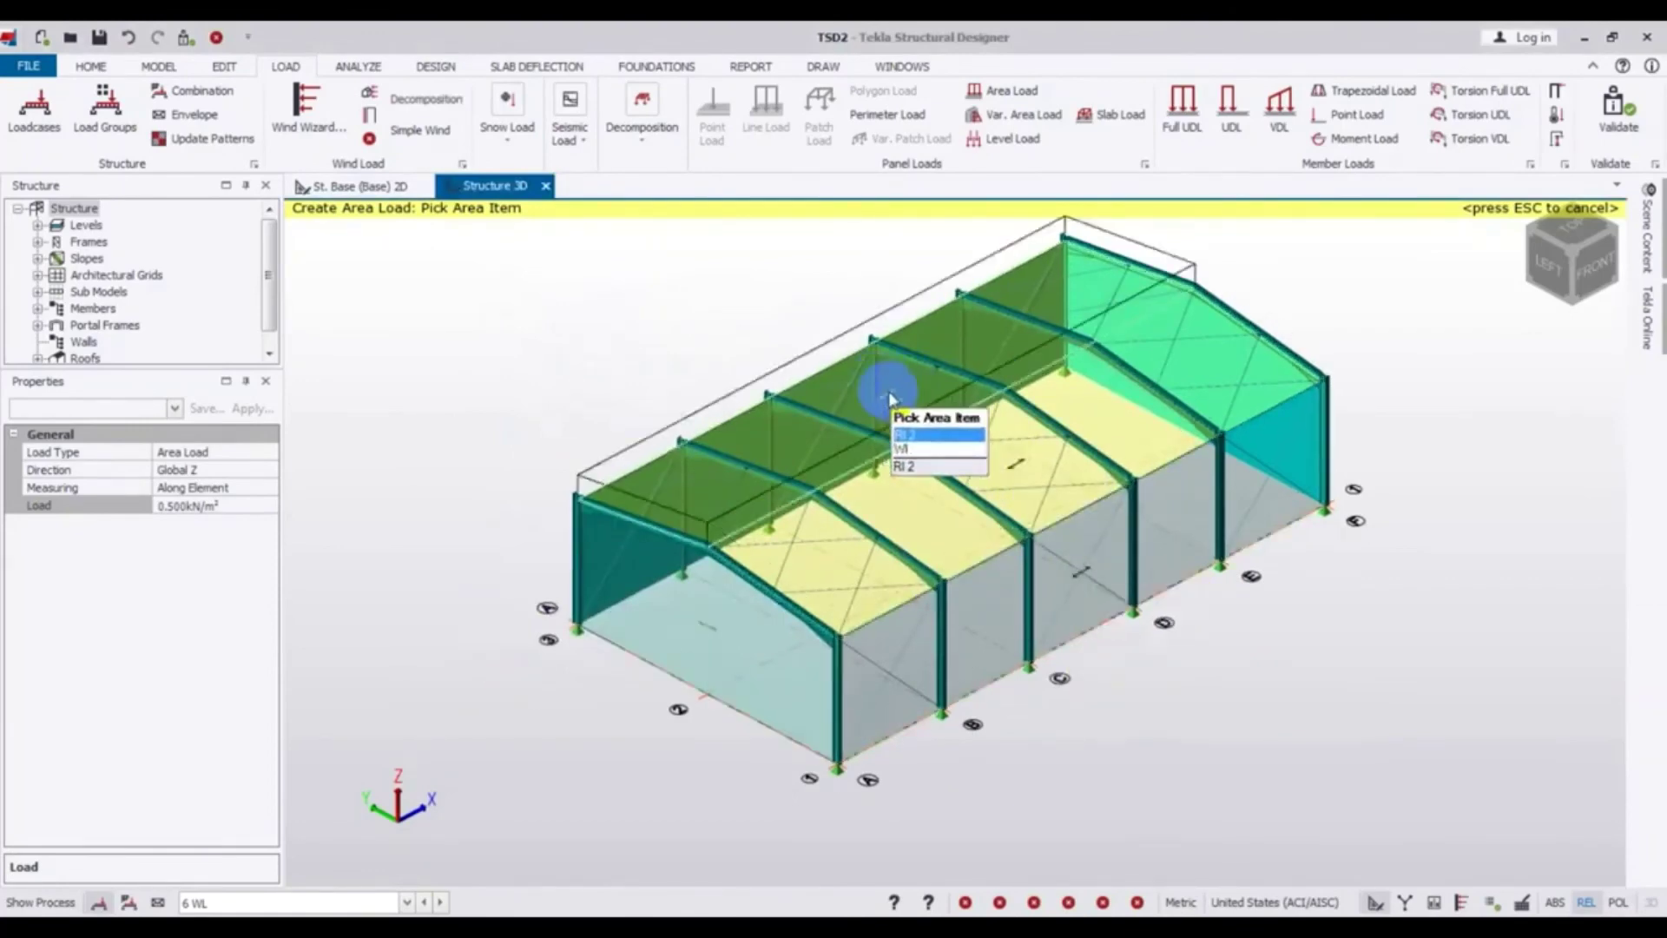
{"action": "left_click", "coordinate": [1085, 582]}
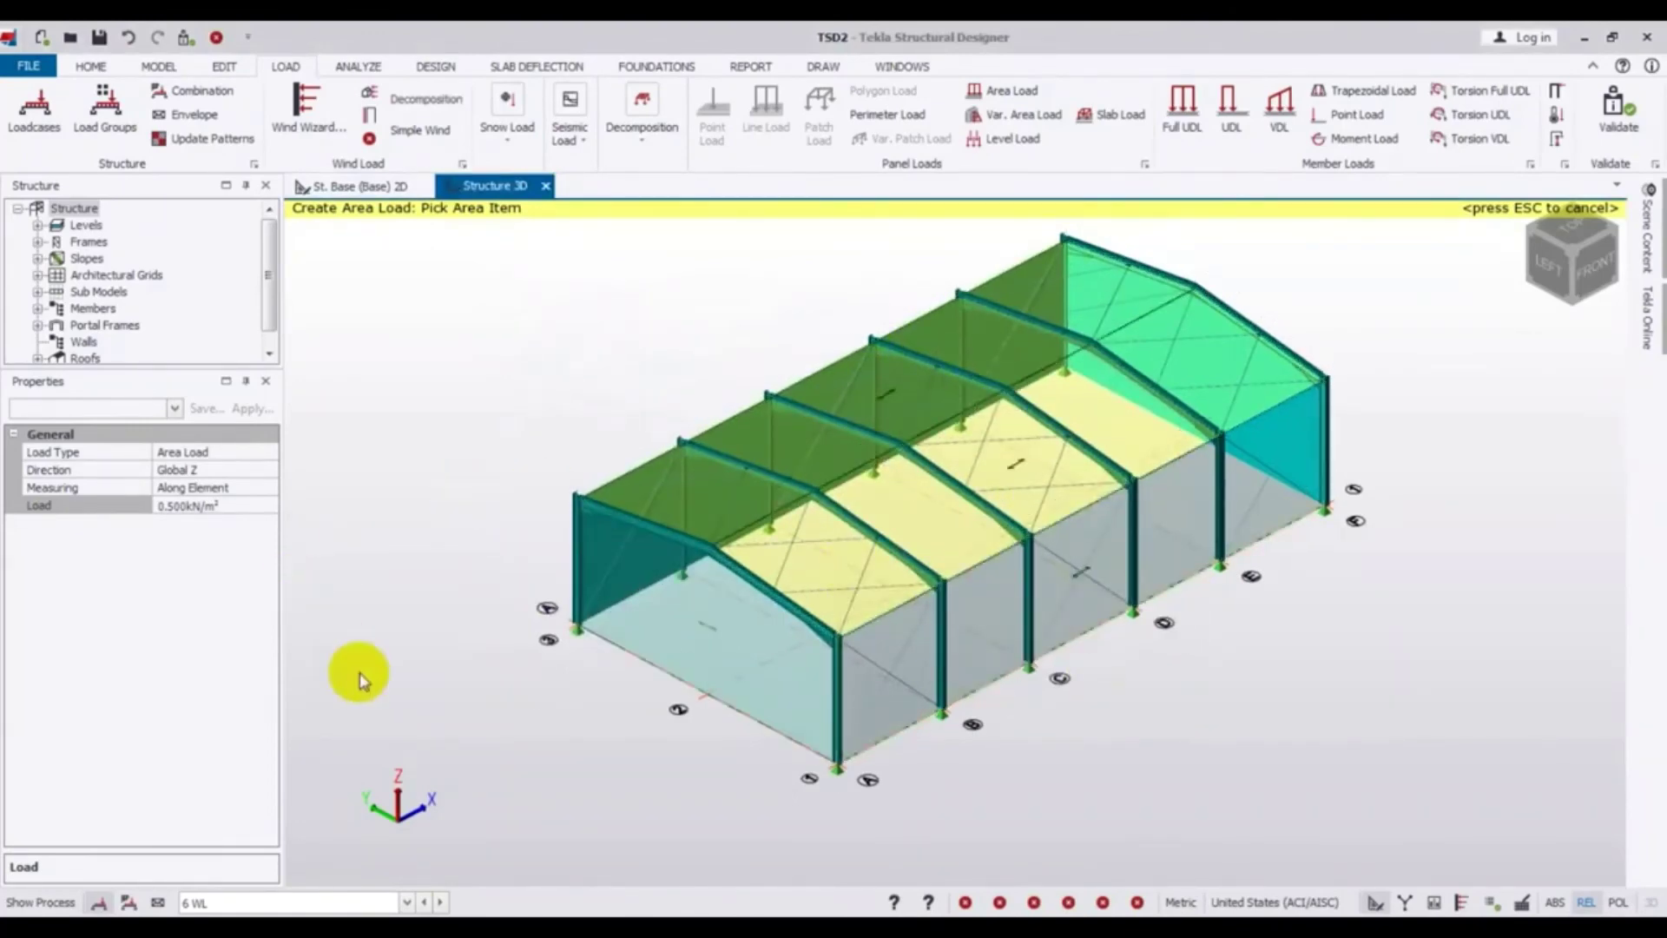
{"action": "left_click", "coordinate": [714, 622]}
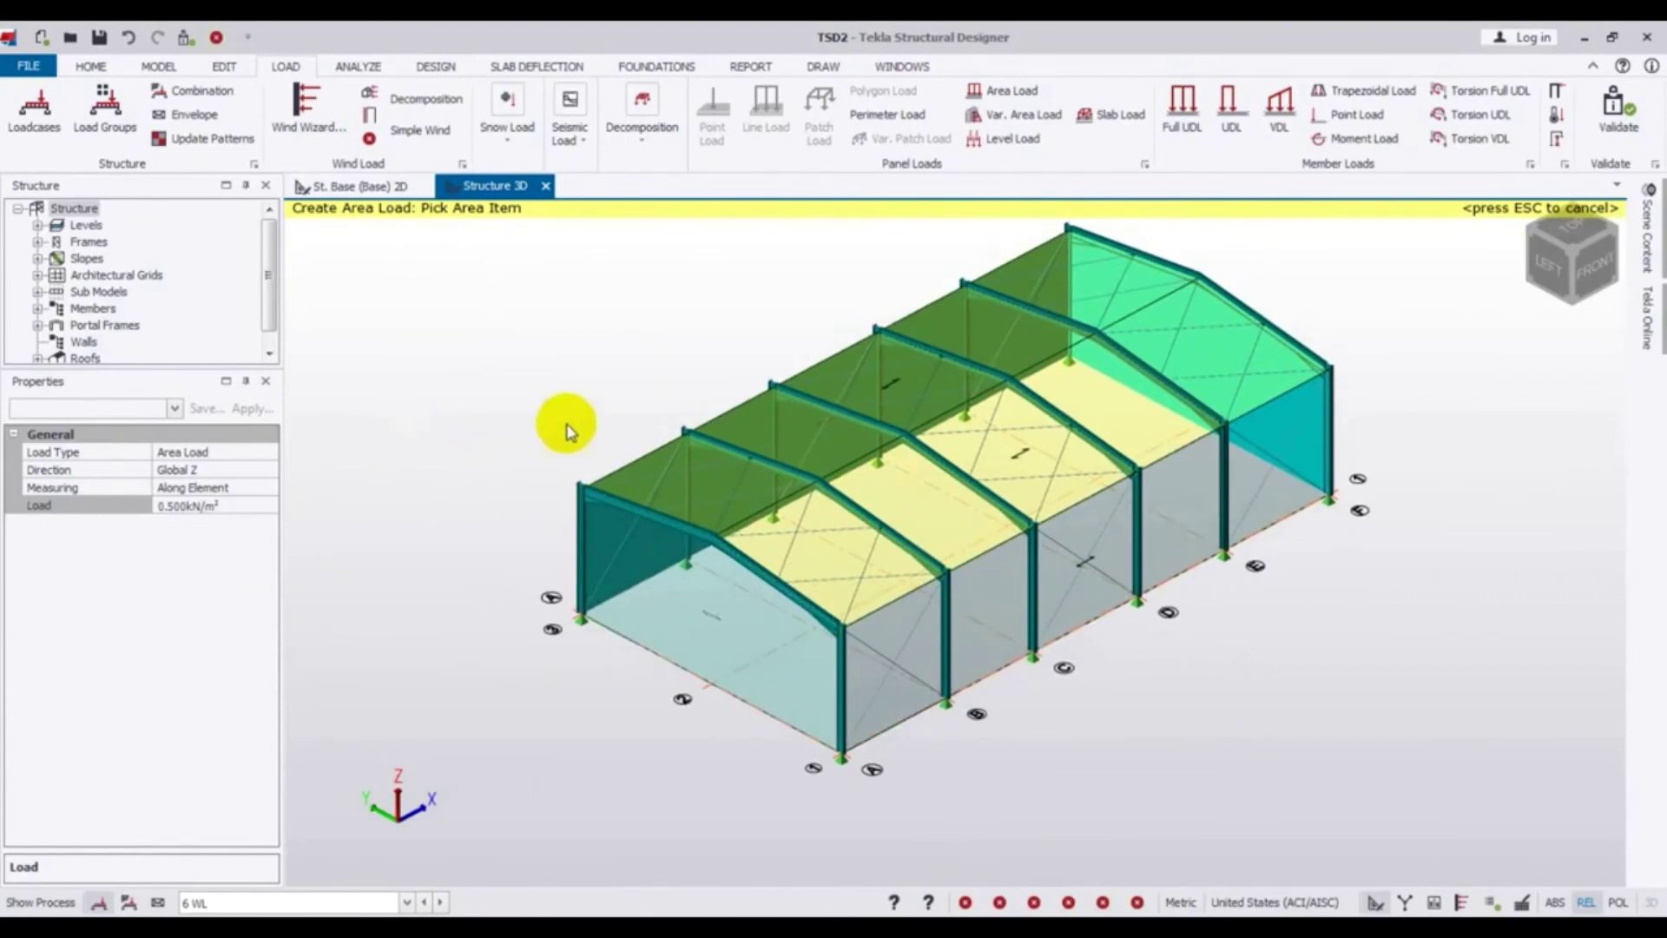
{"action": "middle_click_drag", "start_coordinate": [503, 343], "coordinate": [507, 382]}
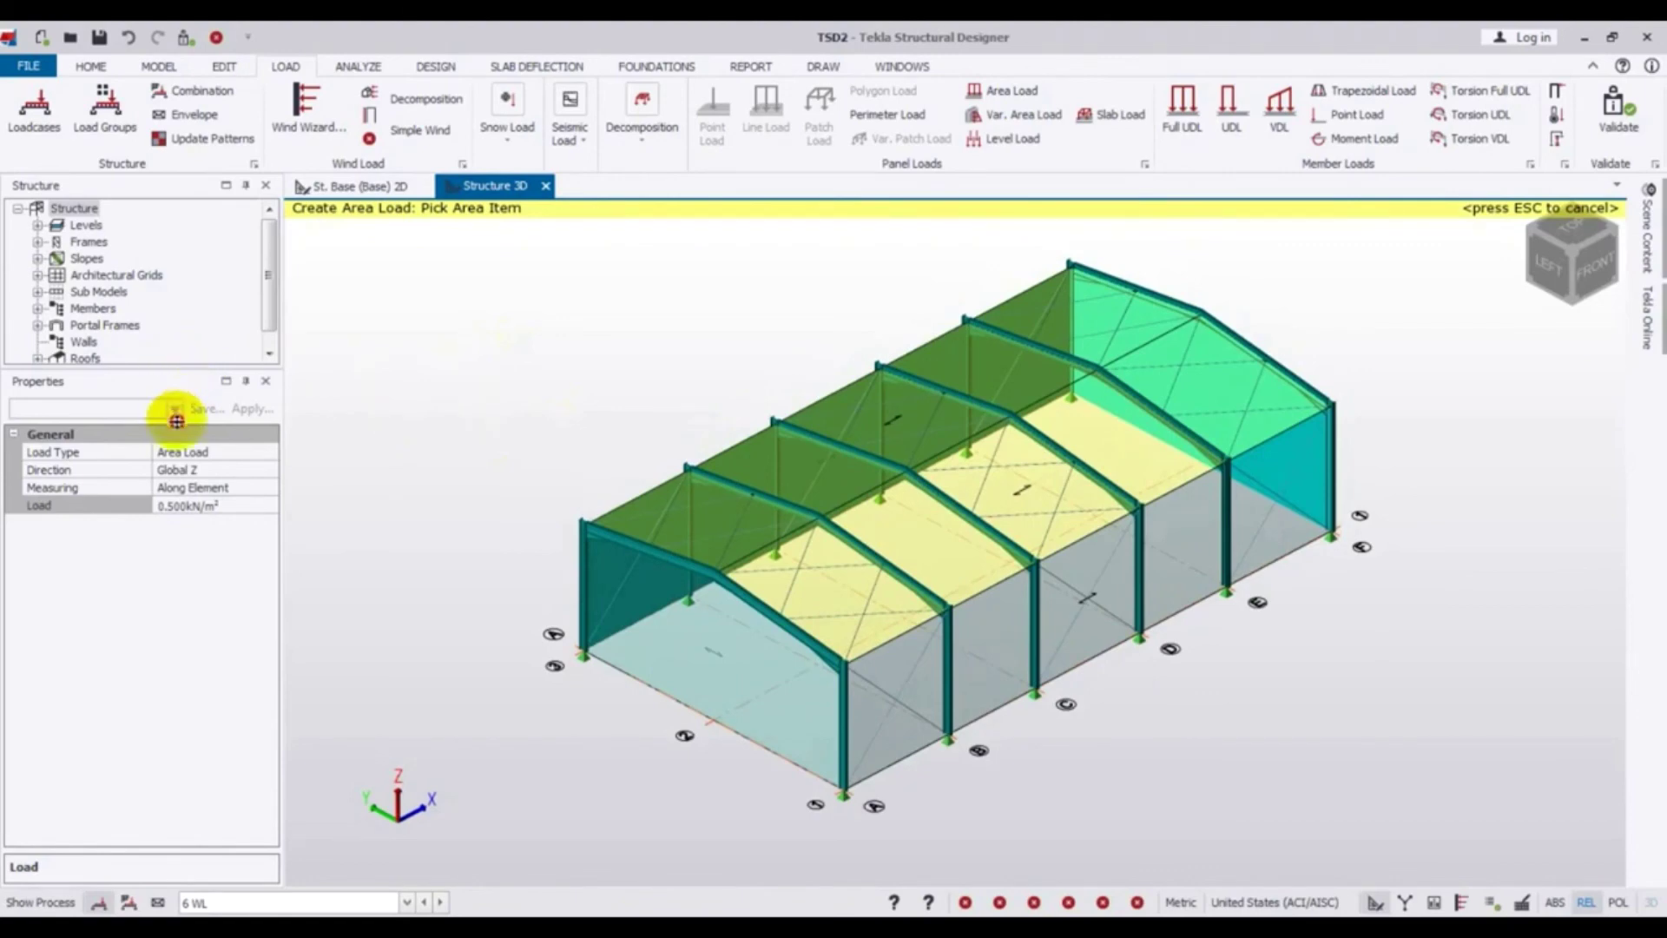
{"action": "left_click_drag", "start_coordinate": [190, 384], "coordinate": [190, 443]}
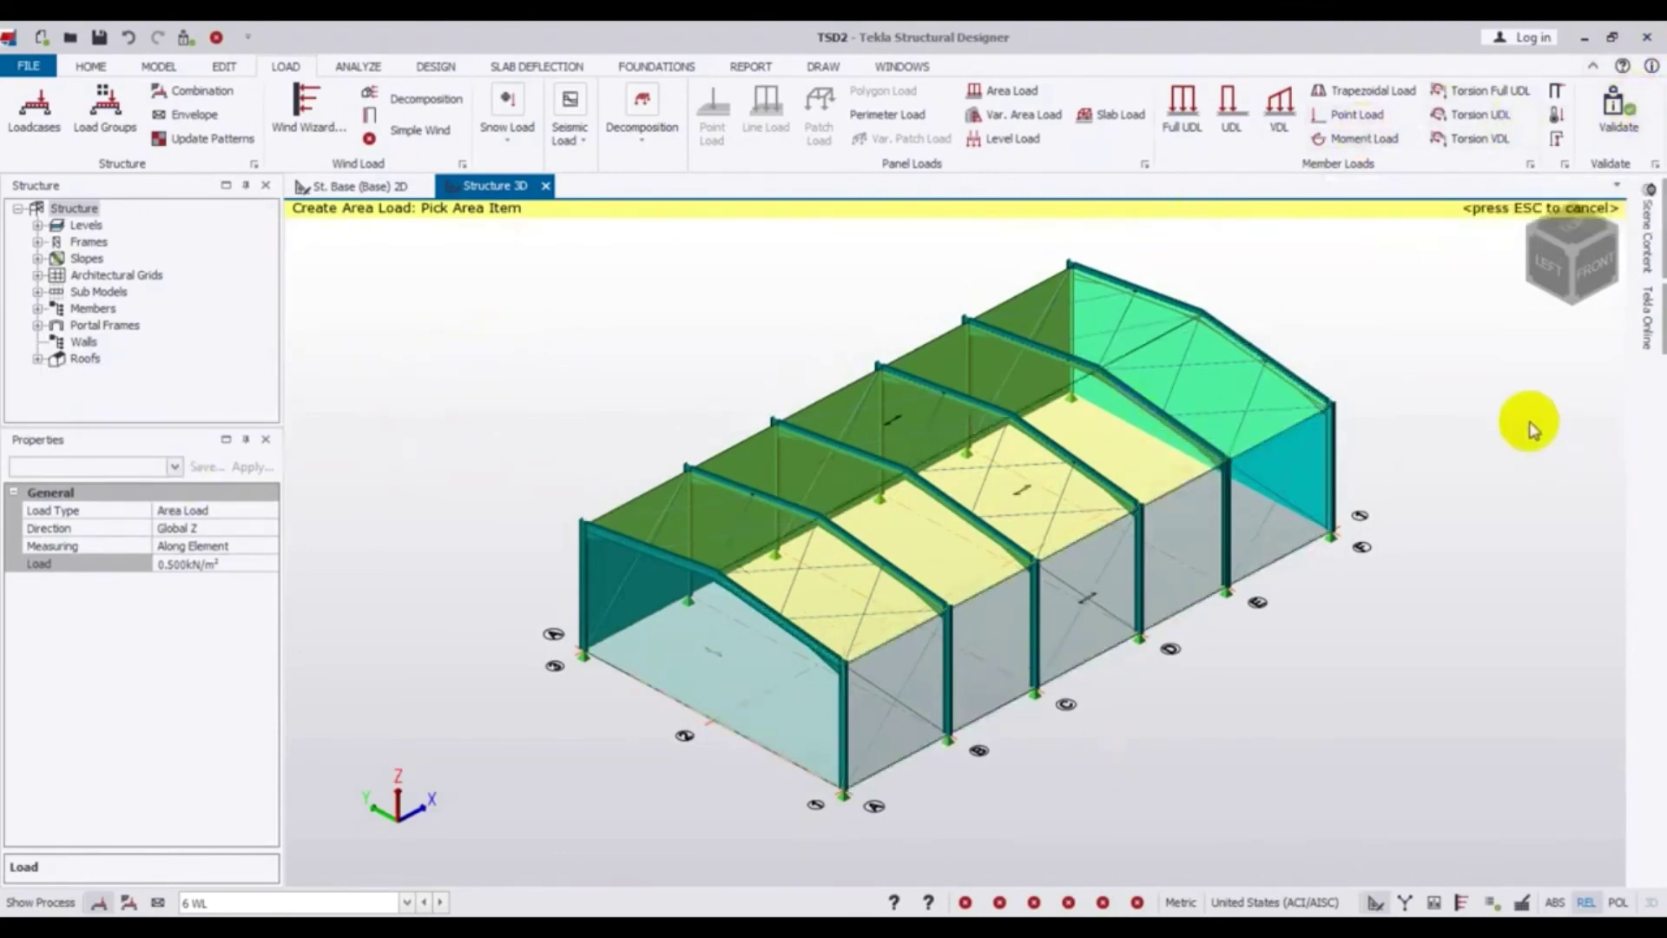
{"action": "middle_click_drag", "start_coordinate": [1496, 417], "coordinate": [1500, 454]}
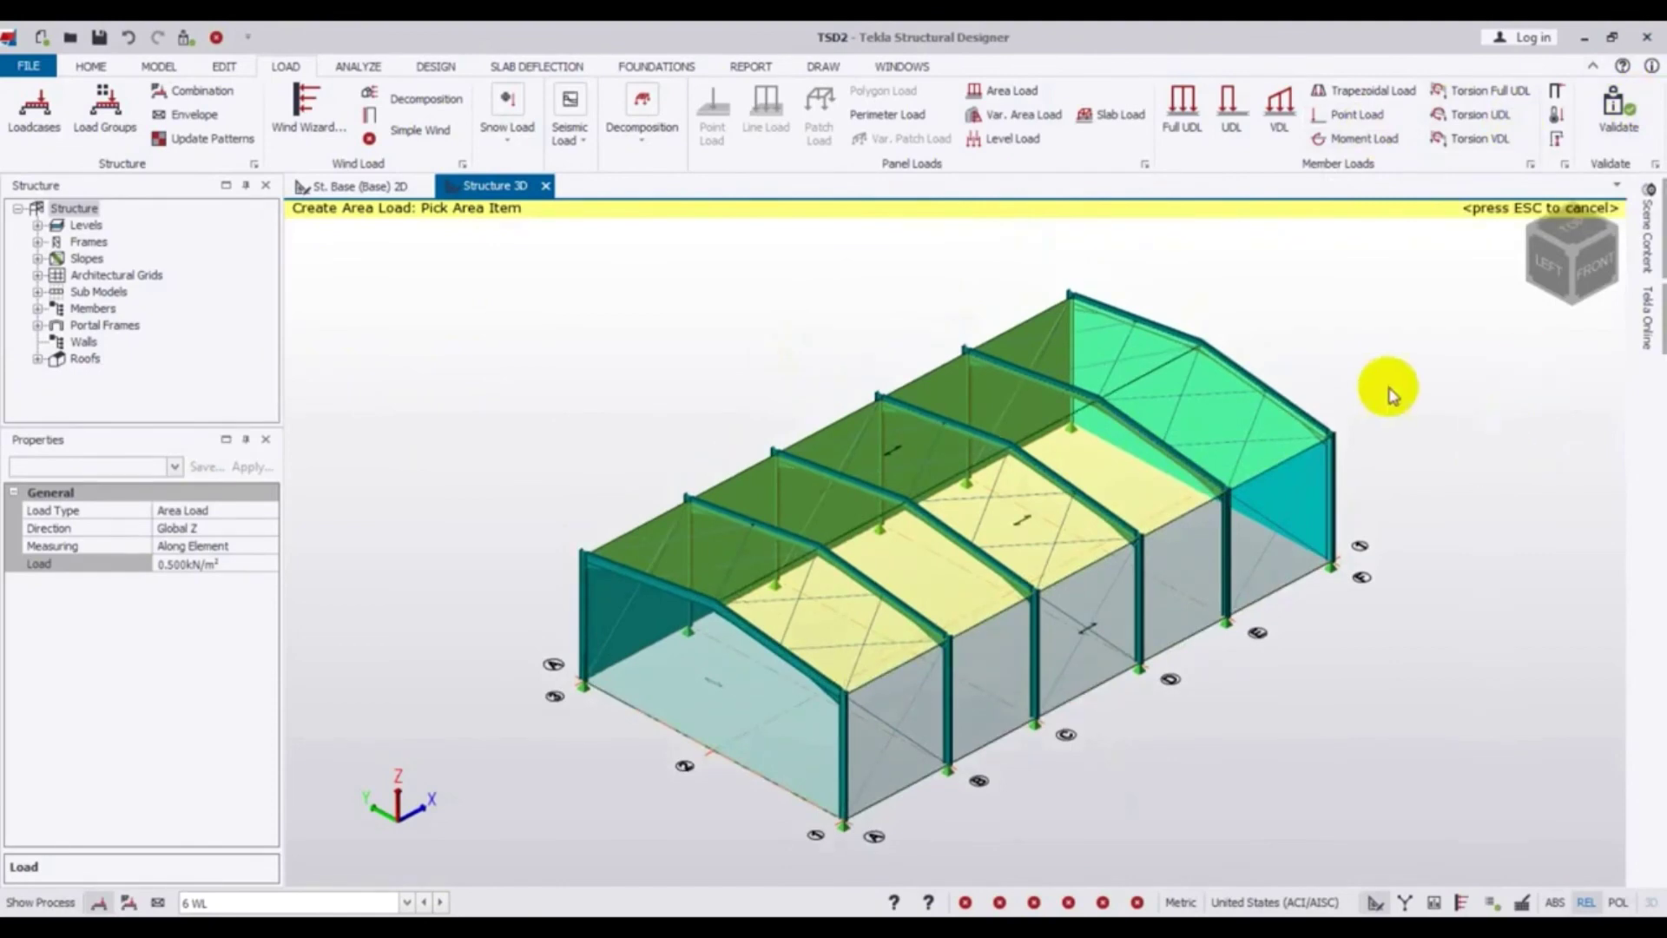
Validate the model and close the validation status
{"action": "left_click", "coordinate": [1616, 102]}
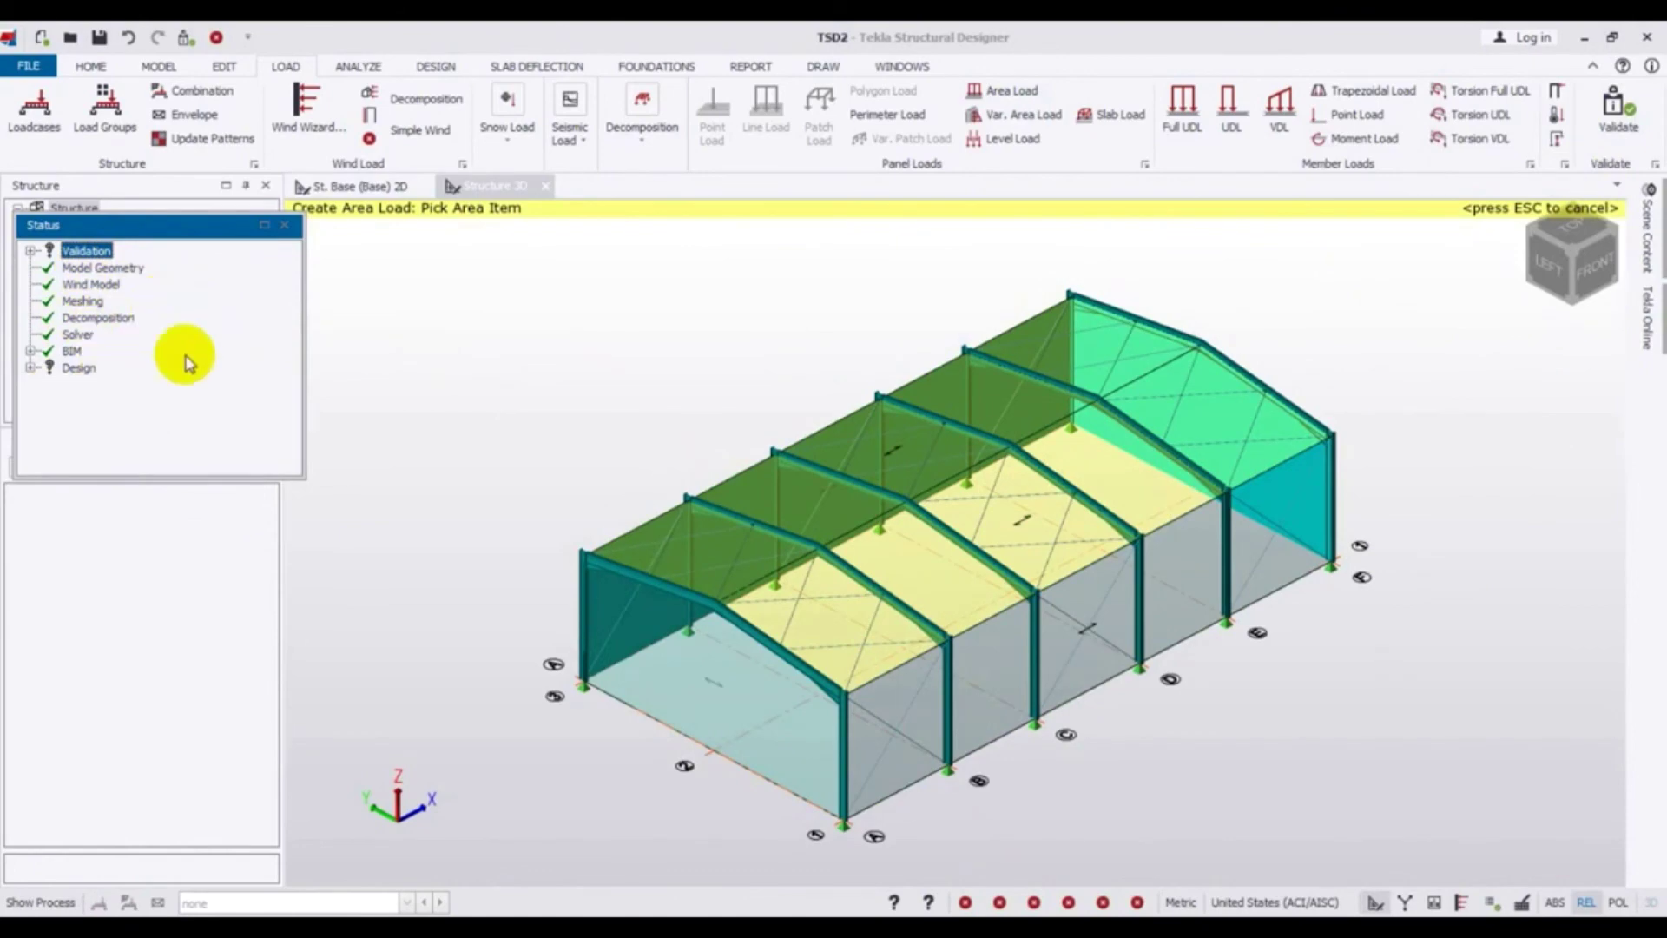
{"action": "left_click", "coordinate": [1383, 670]}
{"action": "left_click", "coordinate": [284, 225]}
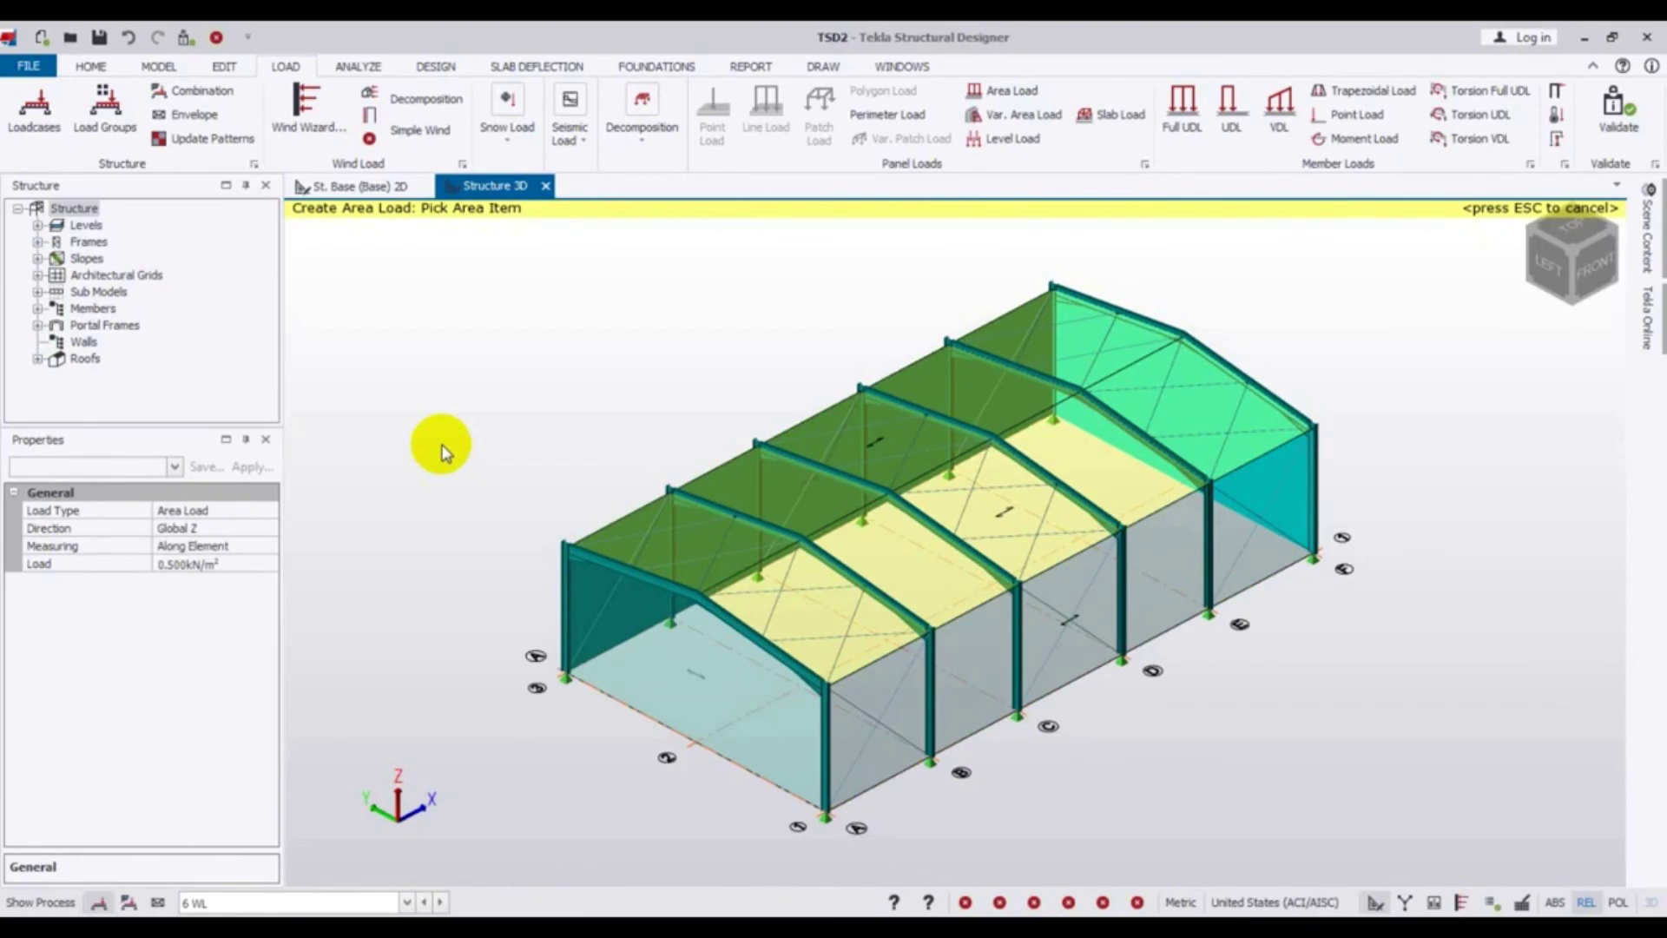
{"action": "middle_click_drag", "start_coordinate": [1414, 495], "coordinate": [1395, 497]}
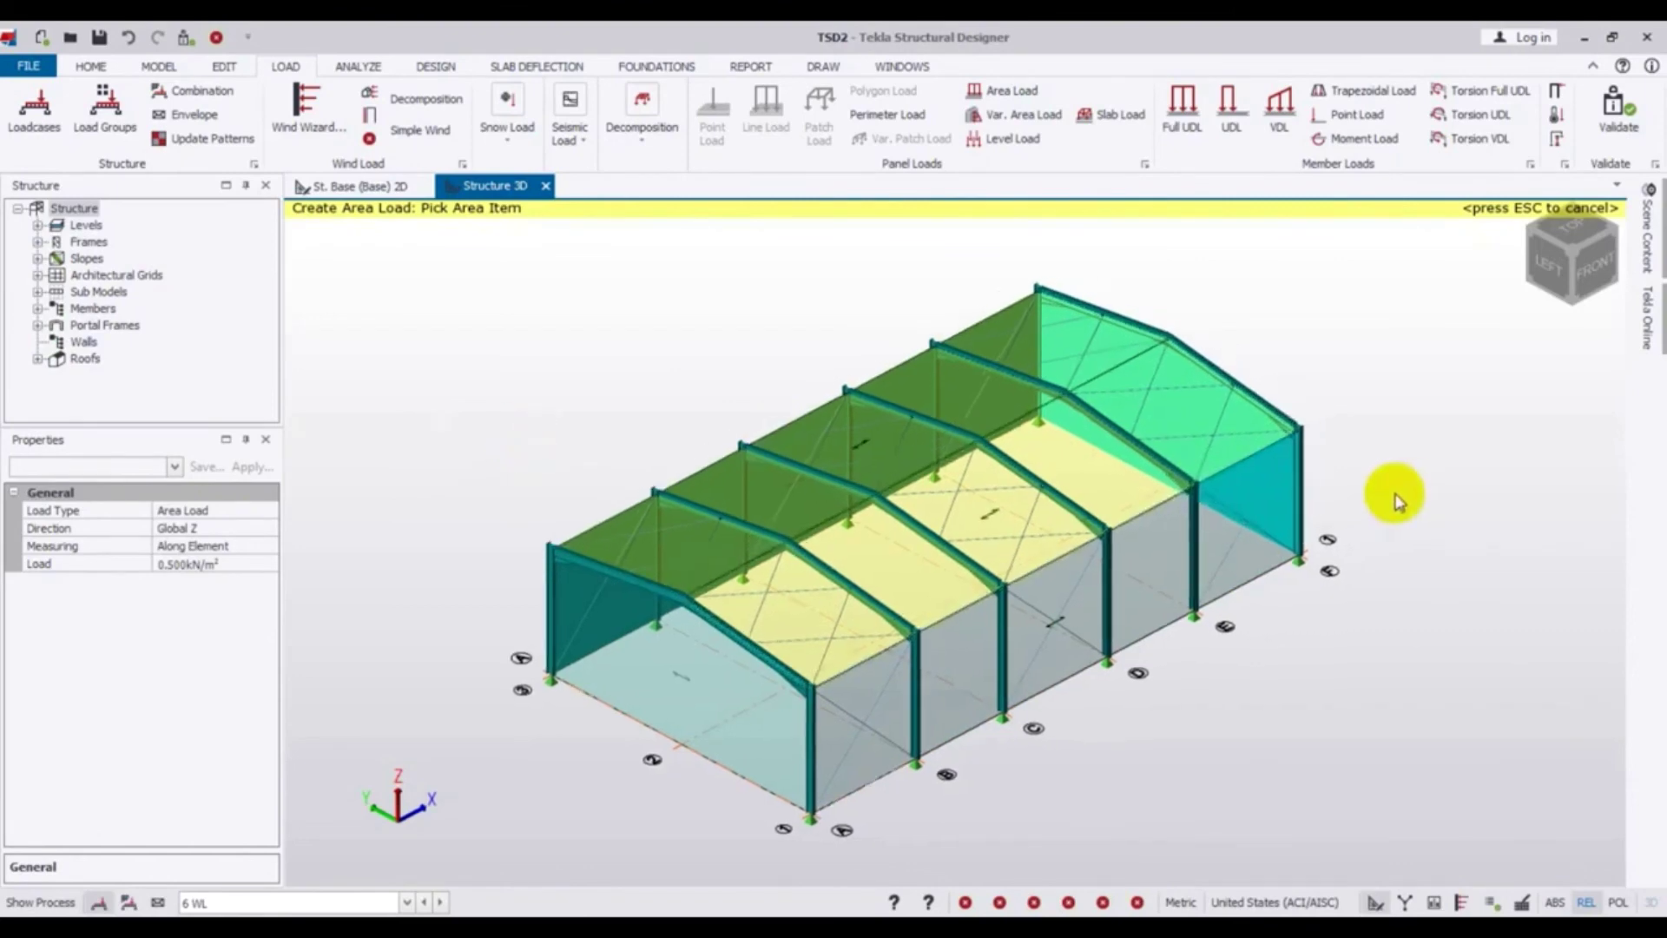